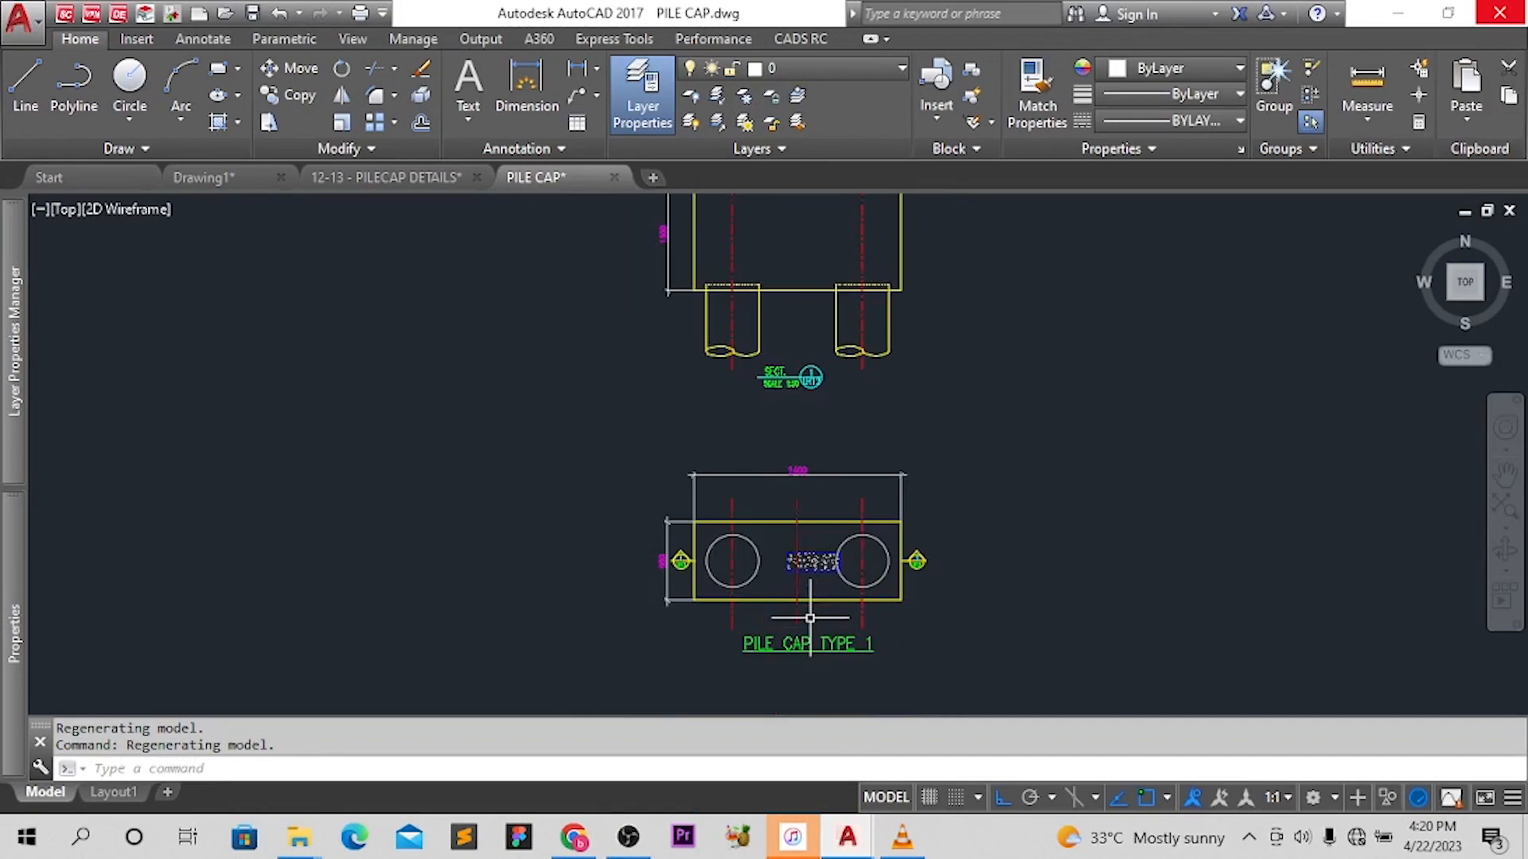
Examine the dimensions, piles and section marks of the pile cap plan and its section view
{"action": "middle_click_drag", "start_coordinate": [829, 604], "coordinate": [758, 498]}
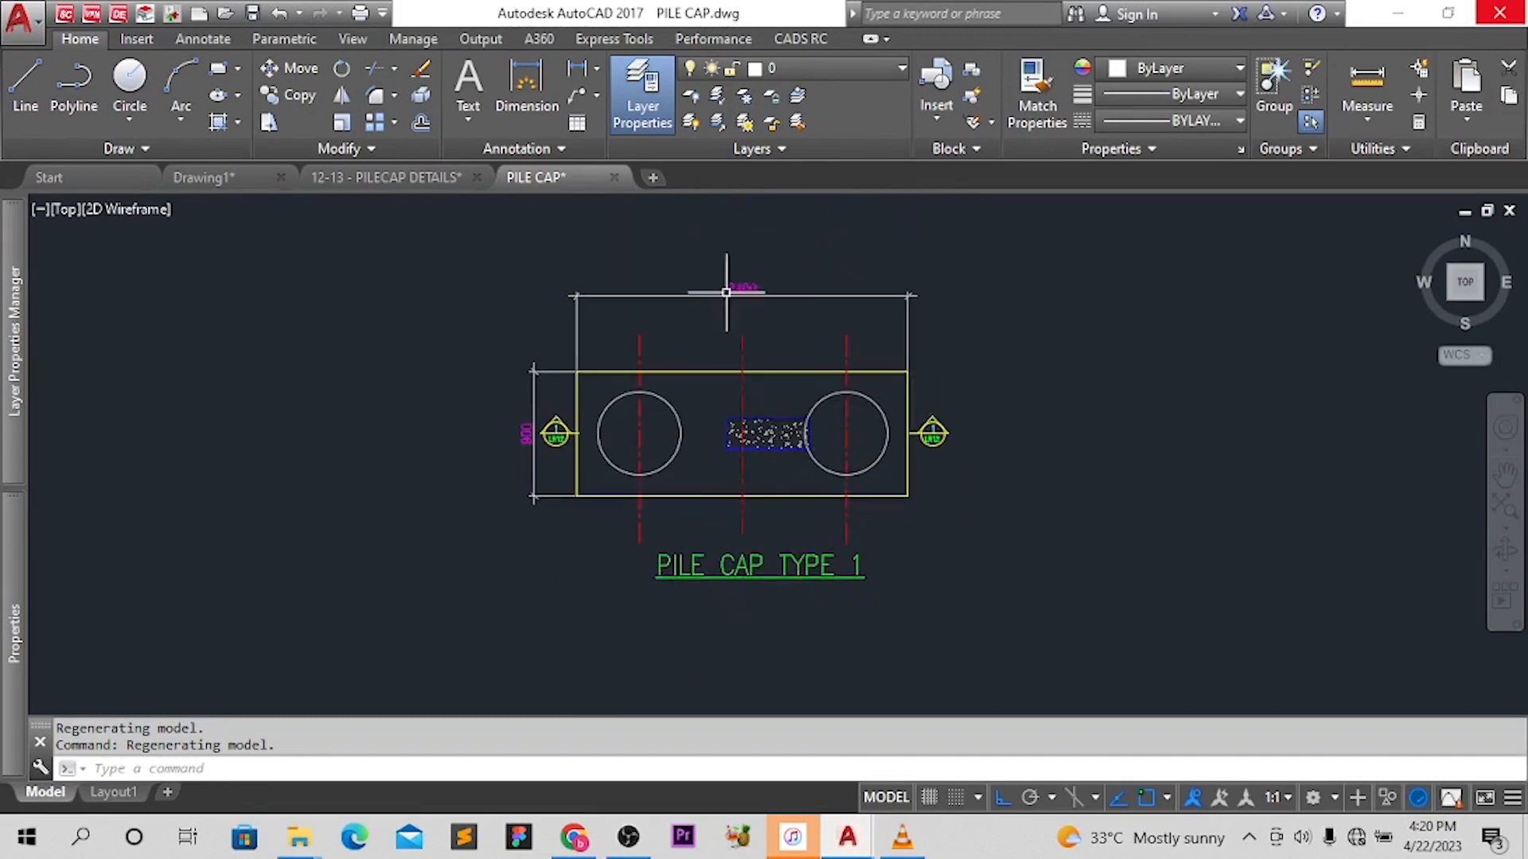
{"action": "scroll", "coordinate": [536, 417], "scroll_direction": "up", "scroll_amount": 3}
{"action": "scroll", "coordinate": [543, 434], "scroll_direction": "down", "scroll_amount": 2}
{"action": "scroll", "coordinate": [557, 423], "scroll_direction": "up", "scroll_amount": 4}
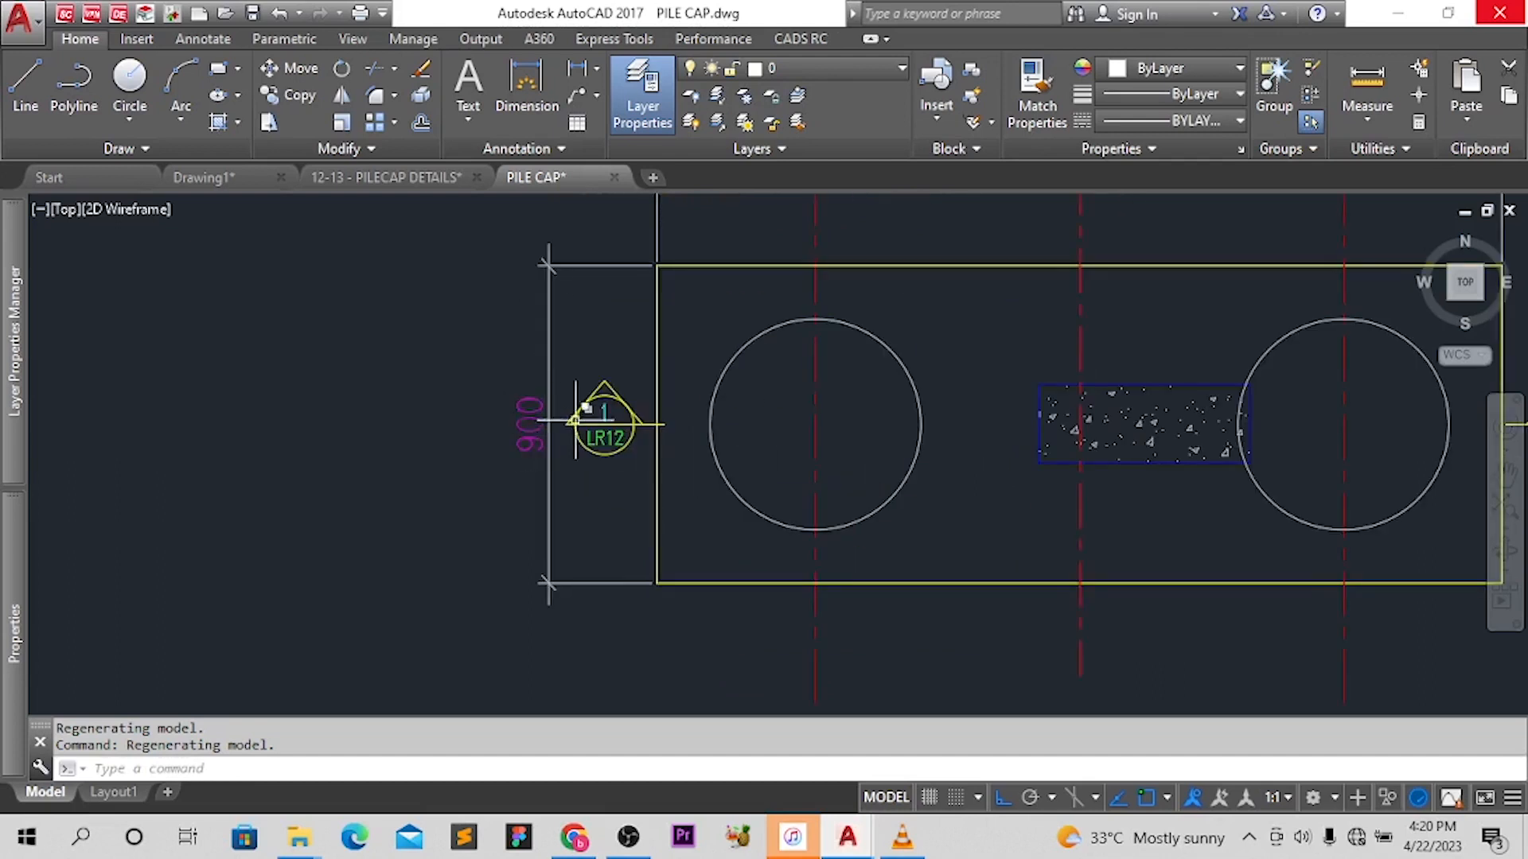
{"action": "scroll", "coordinate": [597, 422], "scroll_direction": "down", "scroll_amount": 4}
{"action": "scroll", "coordinate": [735, 292], "scroll_direction": "up", "scroll_amount": 2}
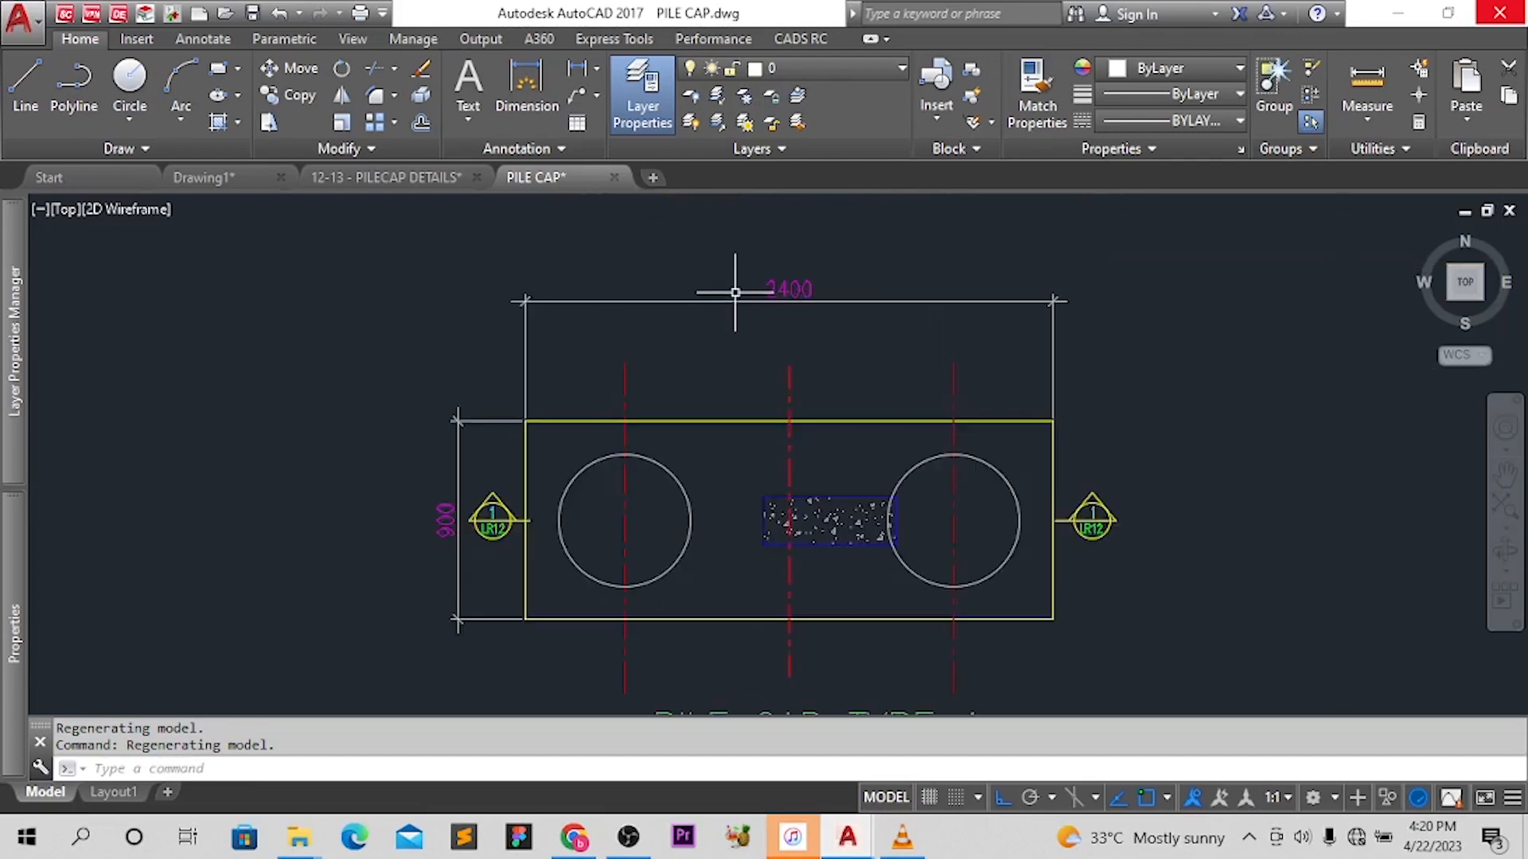
{"action": "scroll", "coordinate": [756, 307], "scroll_direction": "down", "scroll_amount": 5}
{"action": "scroll", "coordinate": [695, 324], "scroll_direction": "up", "scroll_amount": 5}
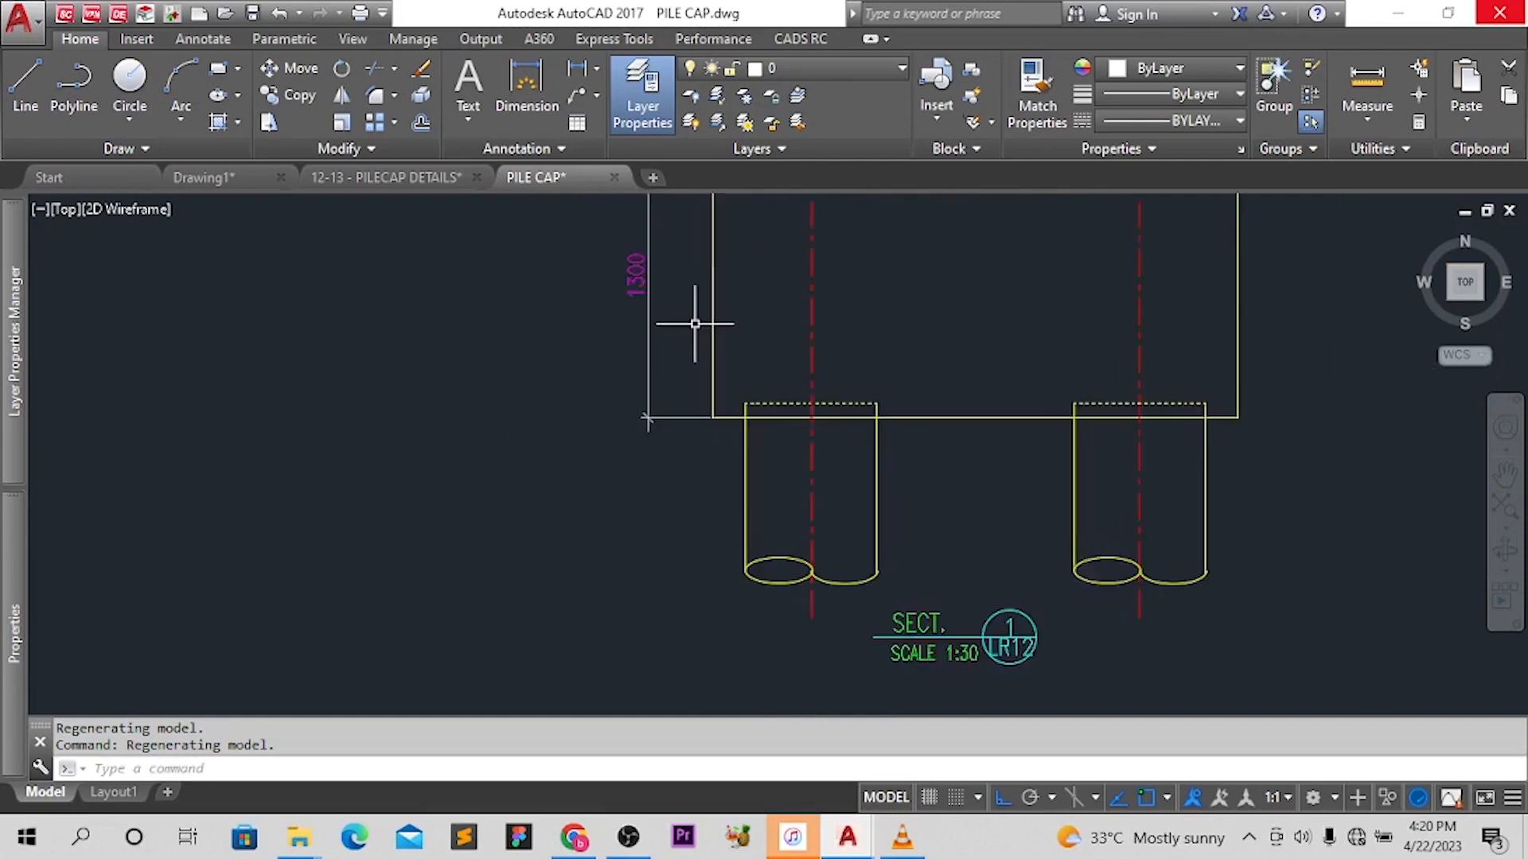
{"action": "scroll", "coordinate": [695, 324], "scroll_direction": "down", "scroll_amount": 5}
{"action": "scroll", "coordinate": [683, 616], "scroll_direction": "up", "scroll_amount": 5}
{"action": "scroll", "coordinate": [716, 605], "scroll_direction": "down", "scroll_amount": 5}
{"action": "scroll", "coordinate": [788, 437], "scroll_direction": "up", "scroll_amount": 3}
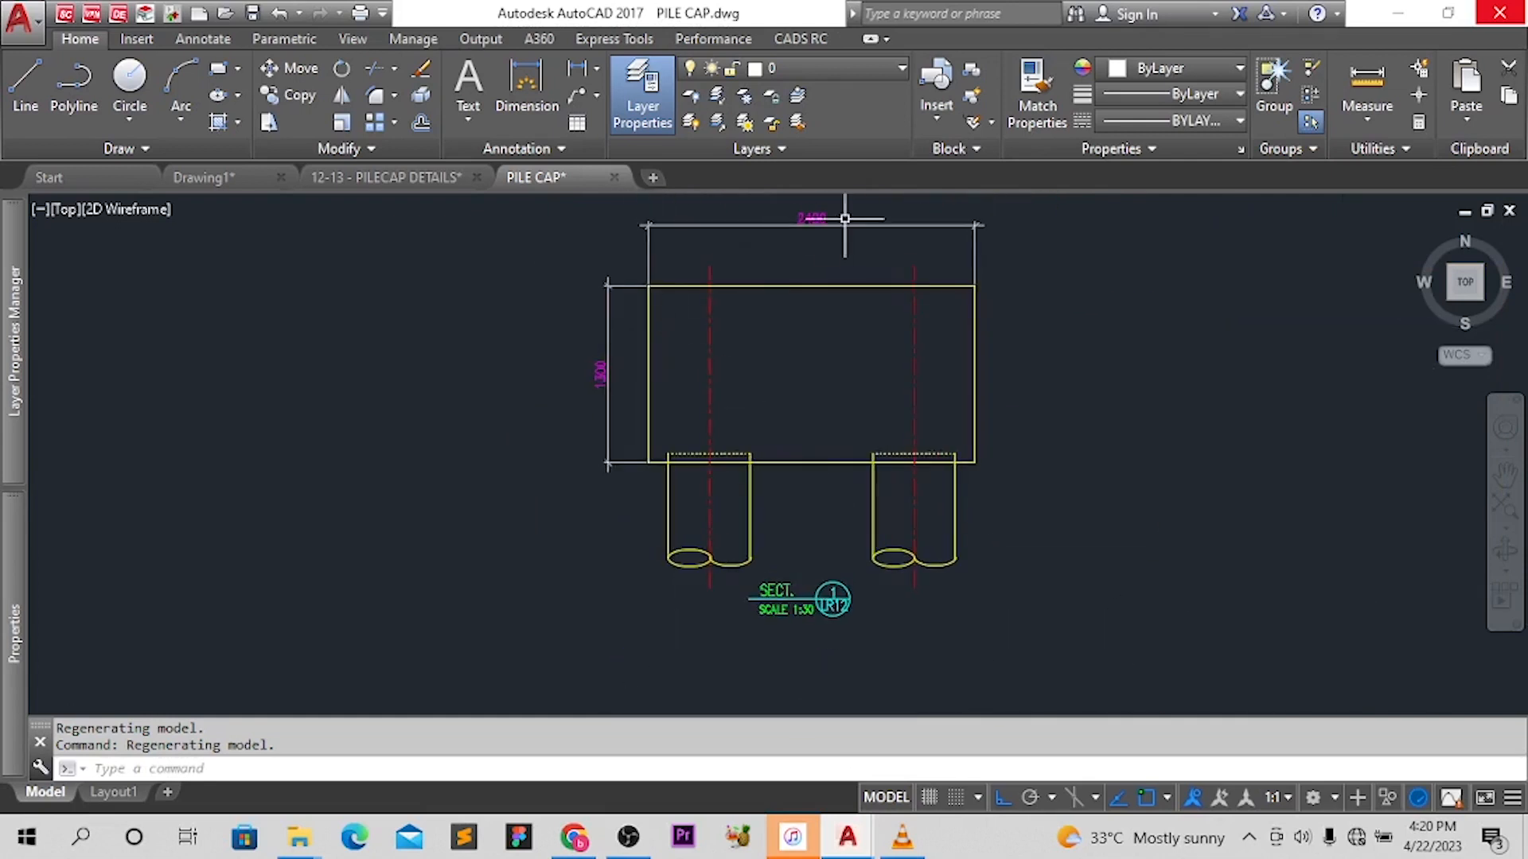
{"action": "scroll", "coordinate": [815, 214], "scroll_direction": "up", "scroll_amount": 2}
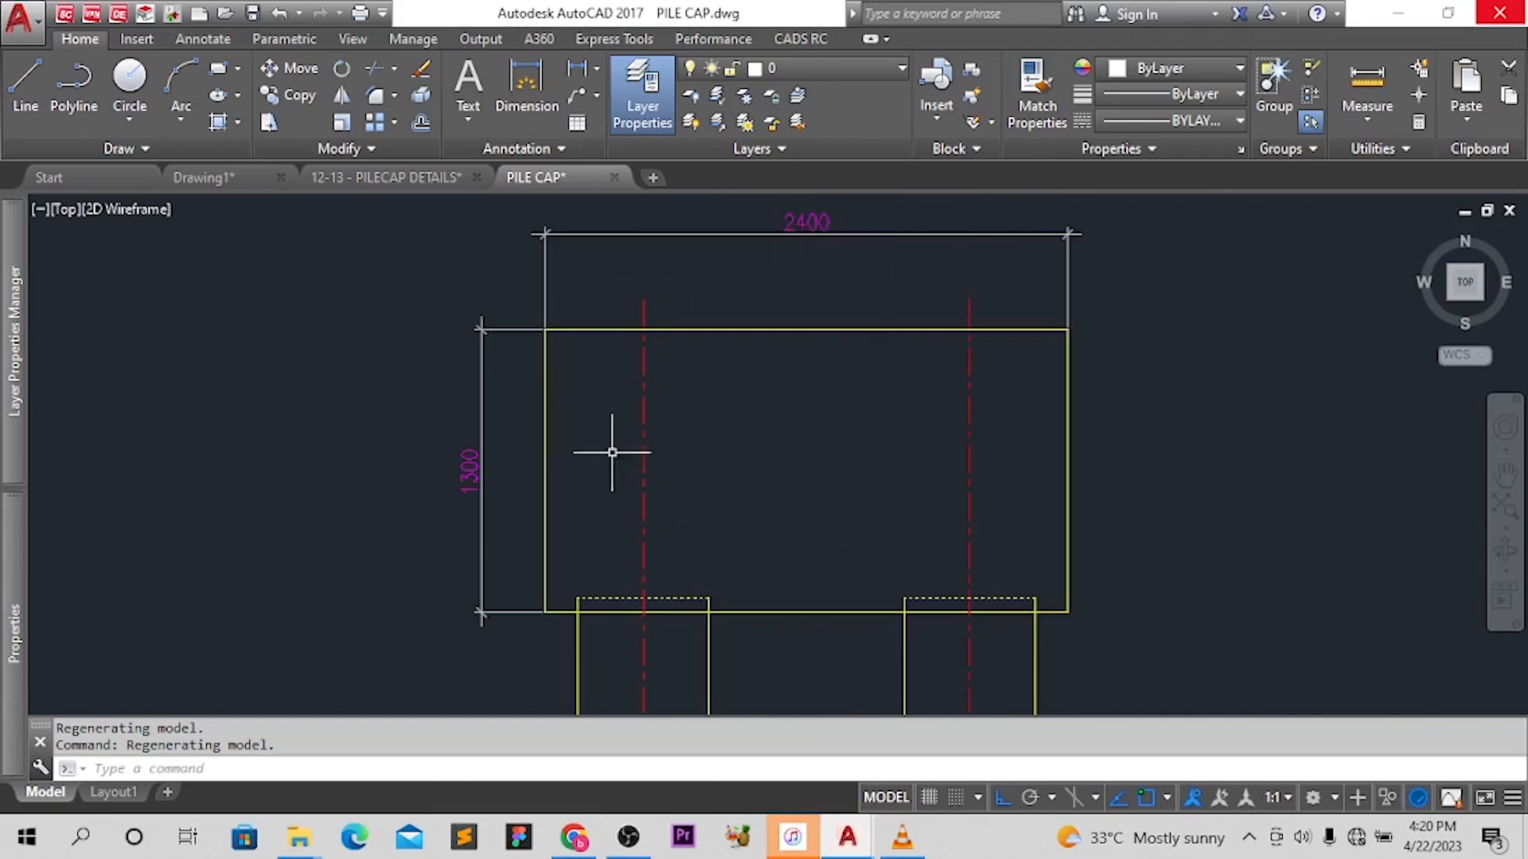
{"action": "scroll", "coordinate": [612, 452], "scroll_direction": "down", "scroll_amount": 2}
{"action": "scroll", "coordinate": [678, 318], "scroll_direction": "up", "scroll_amount": 3}
{"action": "scroll", "coordinate": [675, 307], "scroll_direction": "down", "scroll_amount": 5}
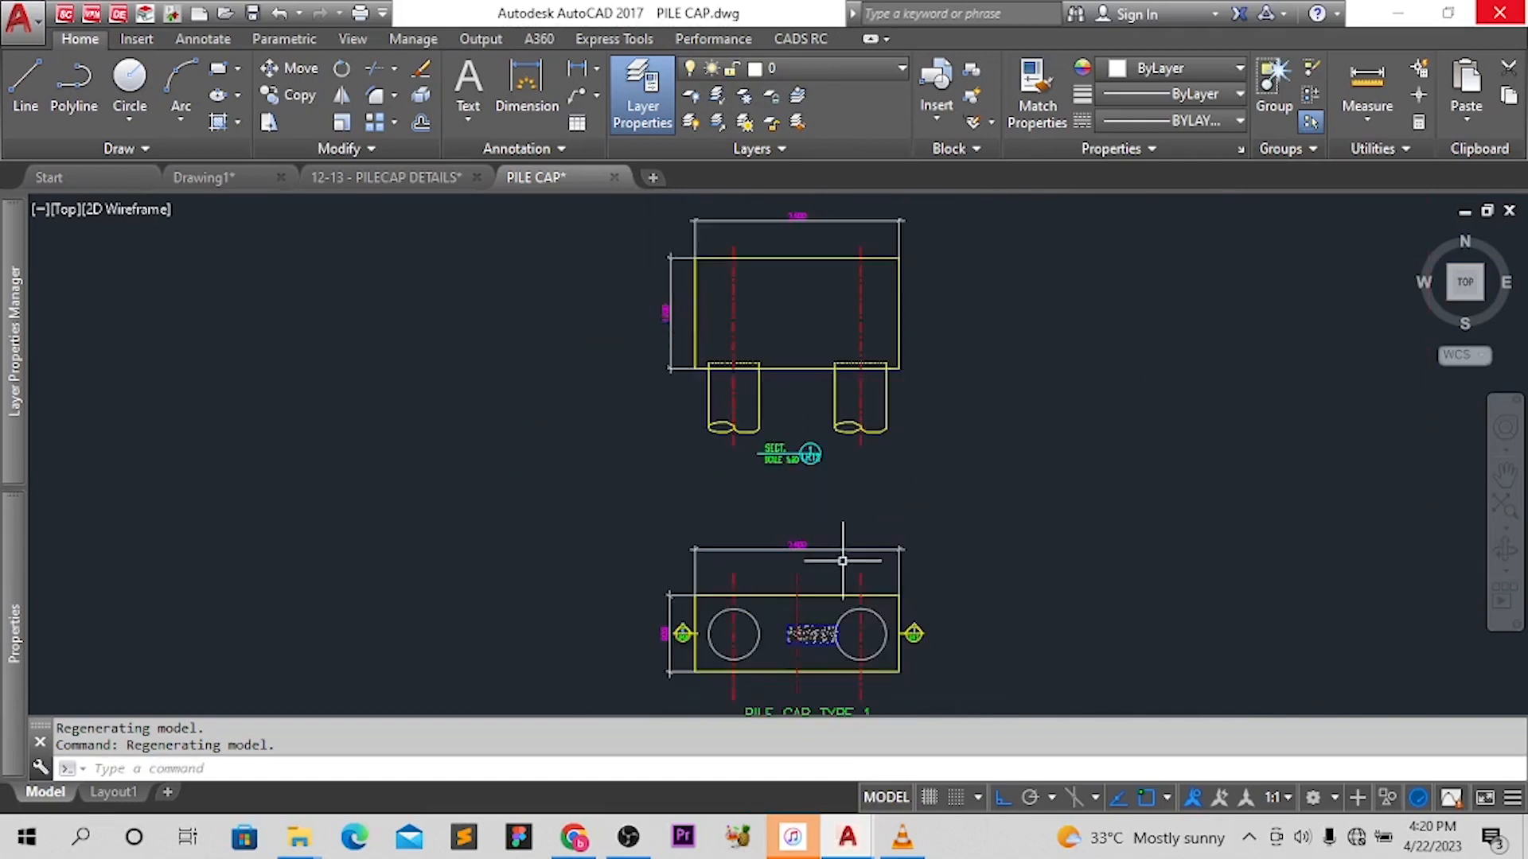
{"action": "middle_click_drag", "start_coordinate": [842, 561], "coordinate": [866, 490]}
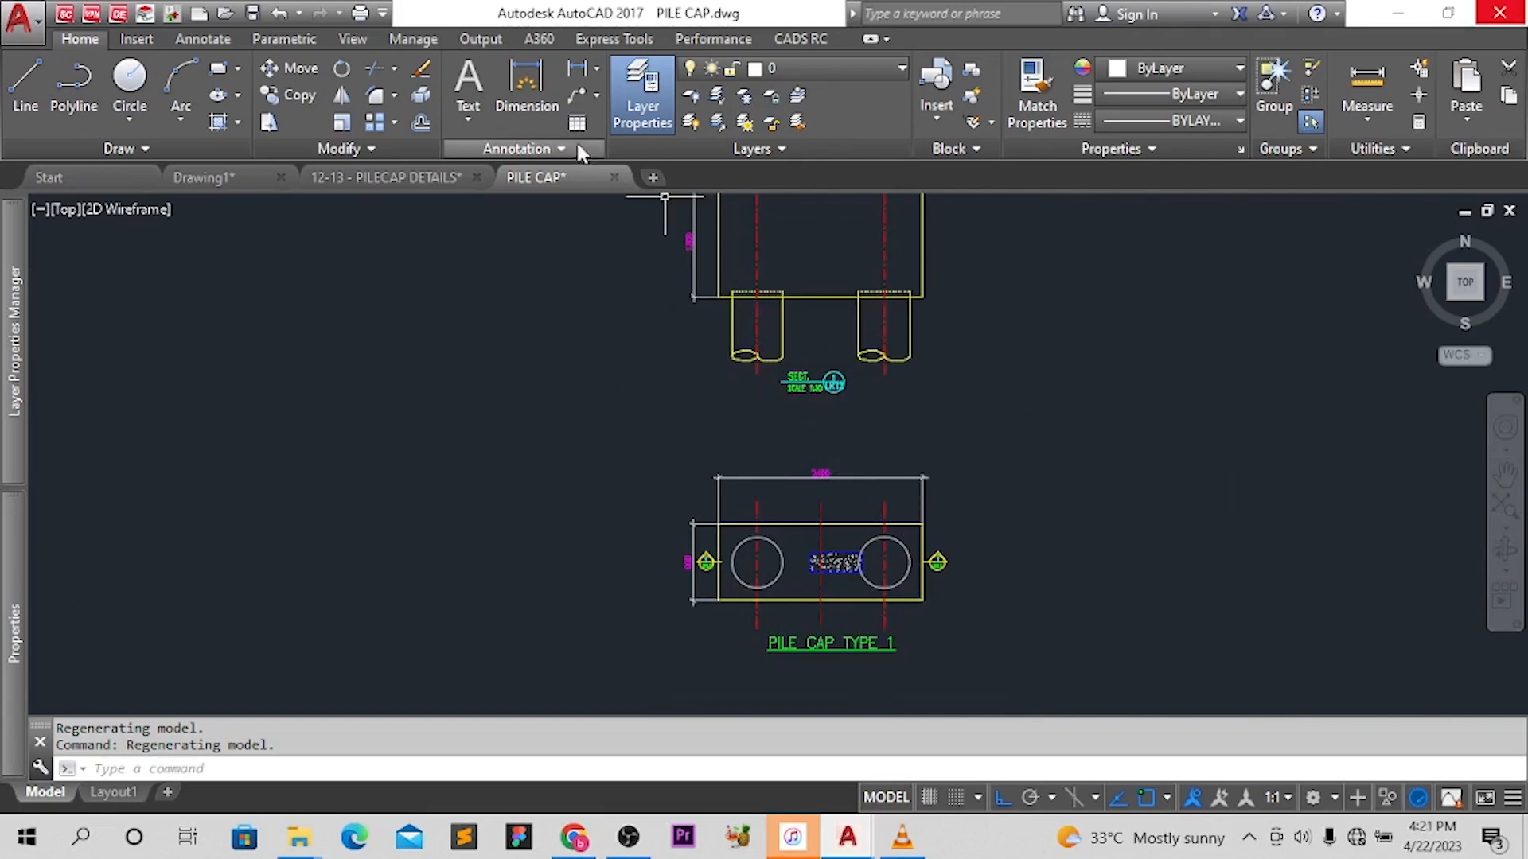
Set up a Standard A3 drawing sheet in the model at scale 1:30 with drawing number Y07
{"action": "left_click", "coordinate": [800, 35]}
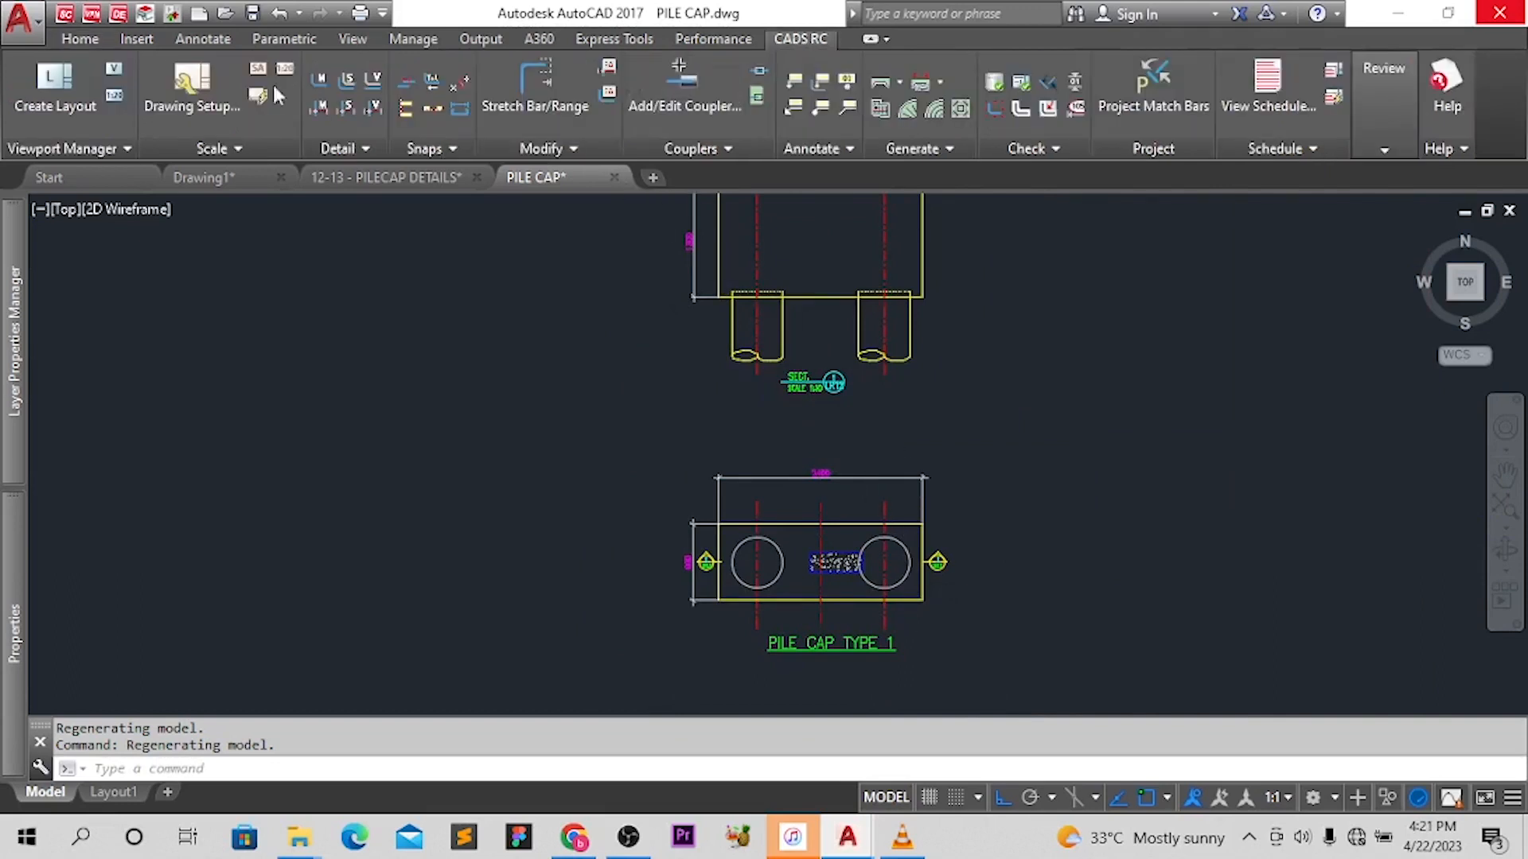
{"action": "left_click", "coordinate": [202, 102]}
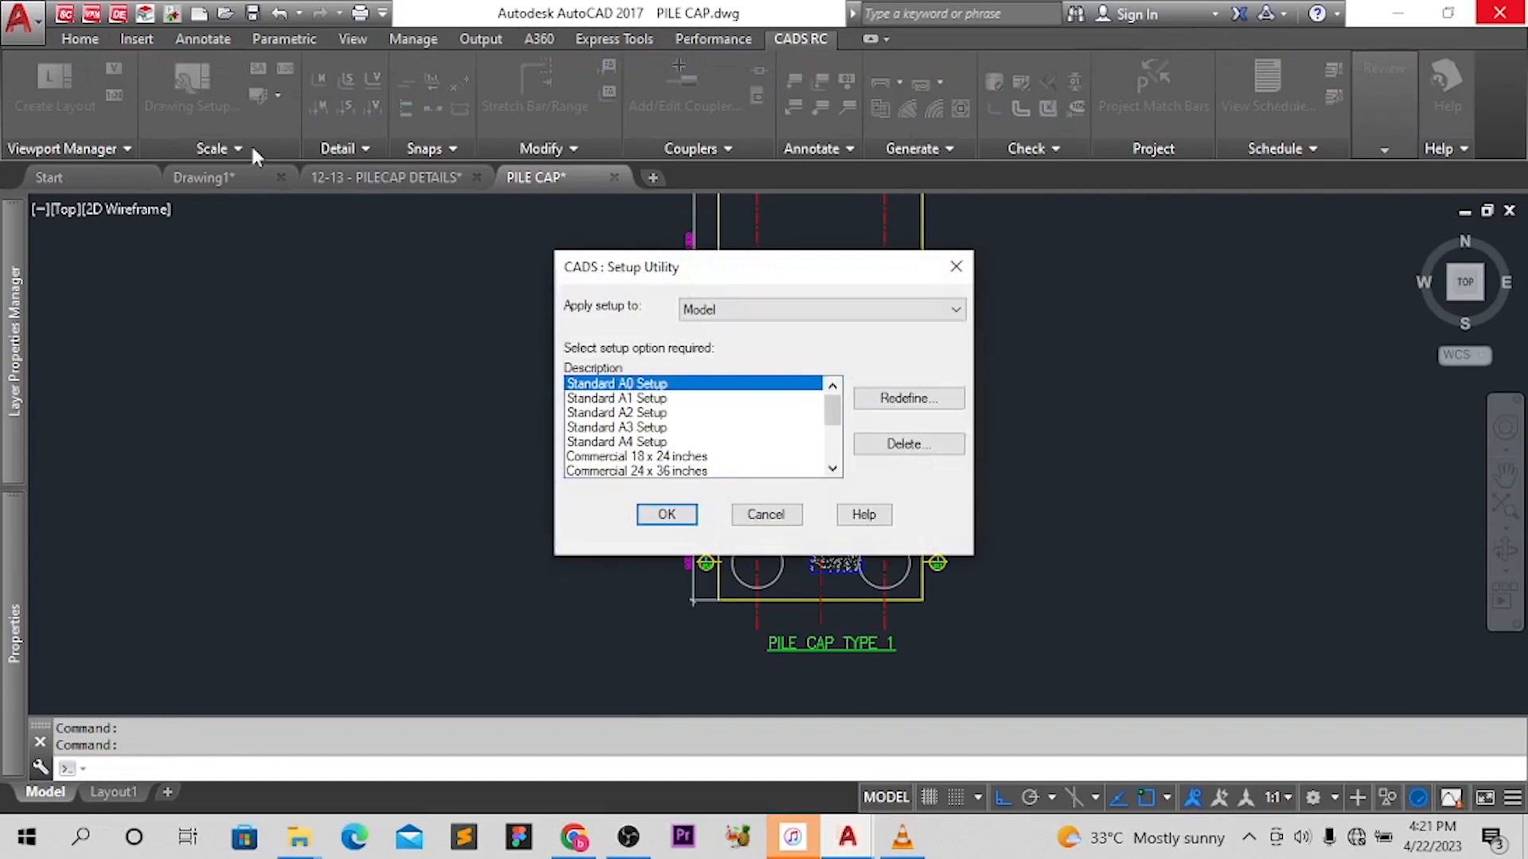
{"action": "left_click", "coordinate": [625, 427]}
{"action": "left_click", "coordinate": [667, 514]}
{"action": "mouse_move", "coordinate": [780, 219]}
{"action": "left_mouse_down"}
{"action": "mouse_move", "coordinate": [1286, 238]}
{"action": "mouse_move", "coordinate": [1094, 225]}
{"action": "left_mouse_up"}
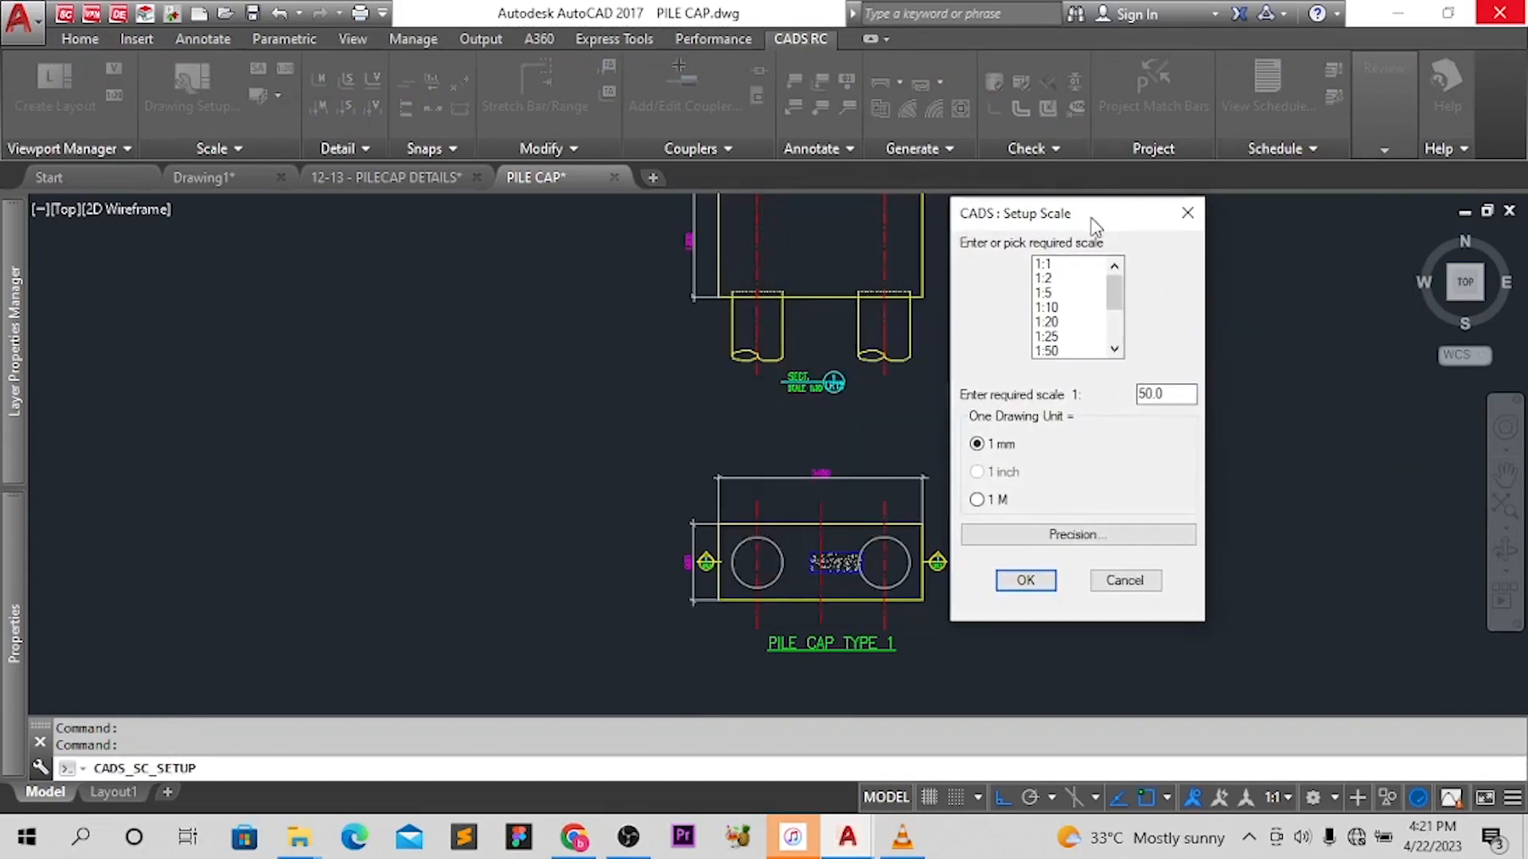
{"action": "left_click_drag", "start_coordinate": [1178, 394], "coordinate": [1101, 392]}
{"action": "left_click", "coordinate": [1025, 580]}
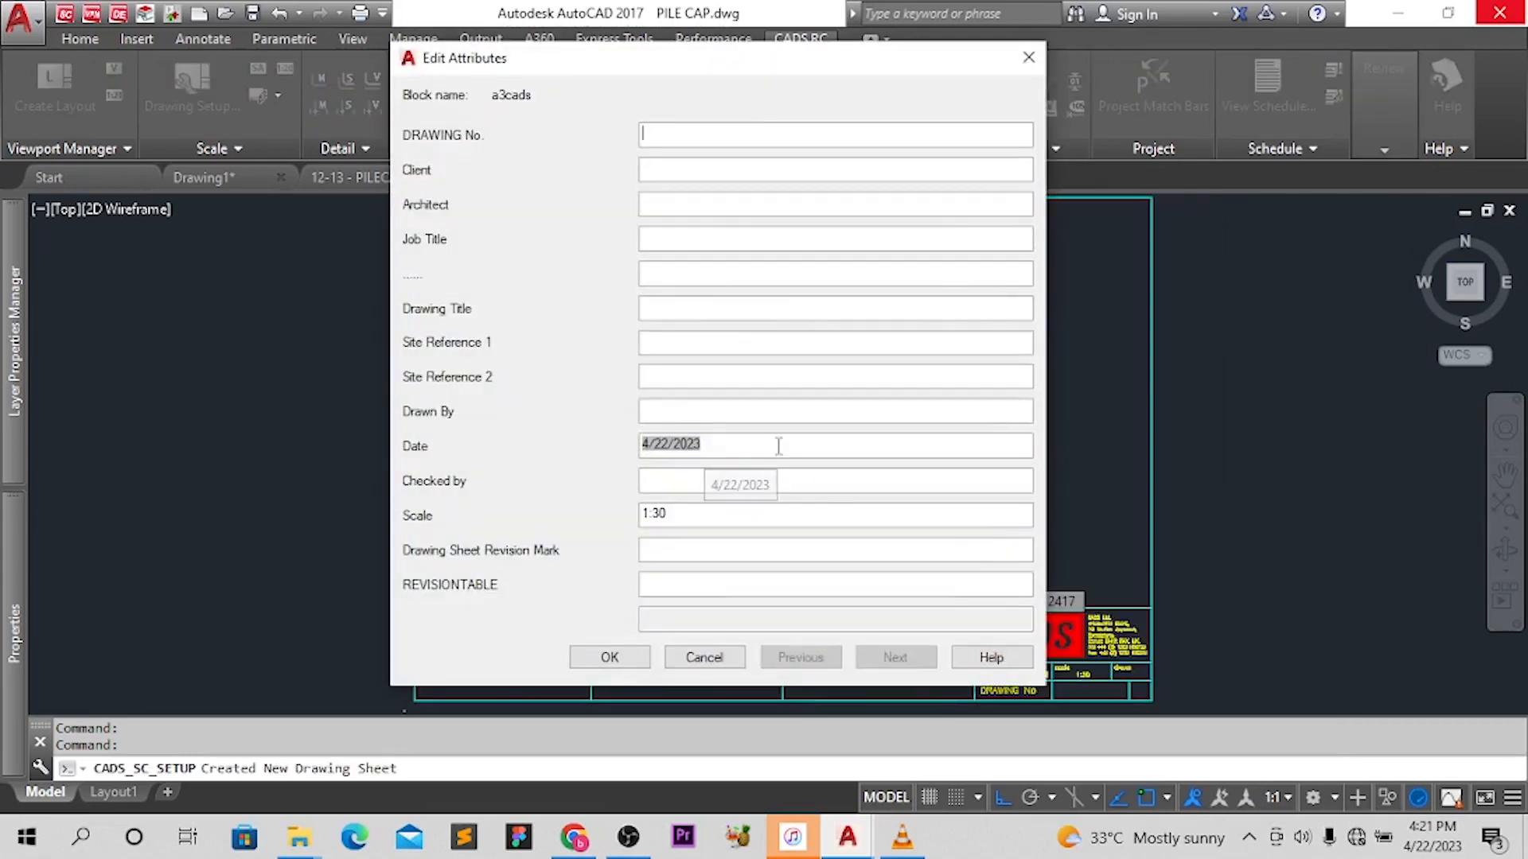
{"action": "type", "text": "Y07"}
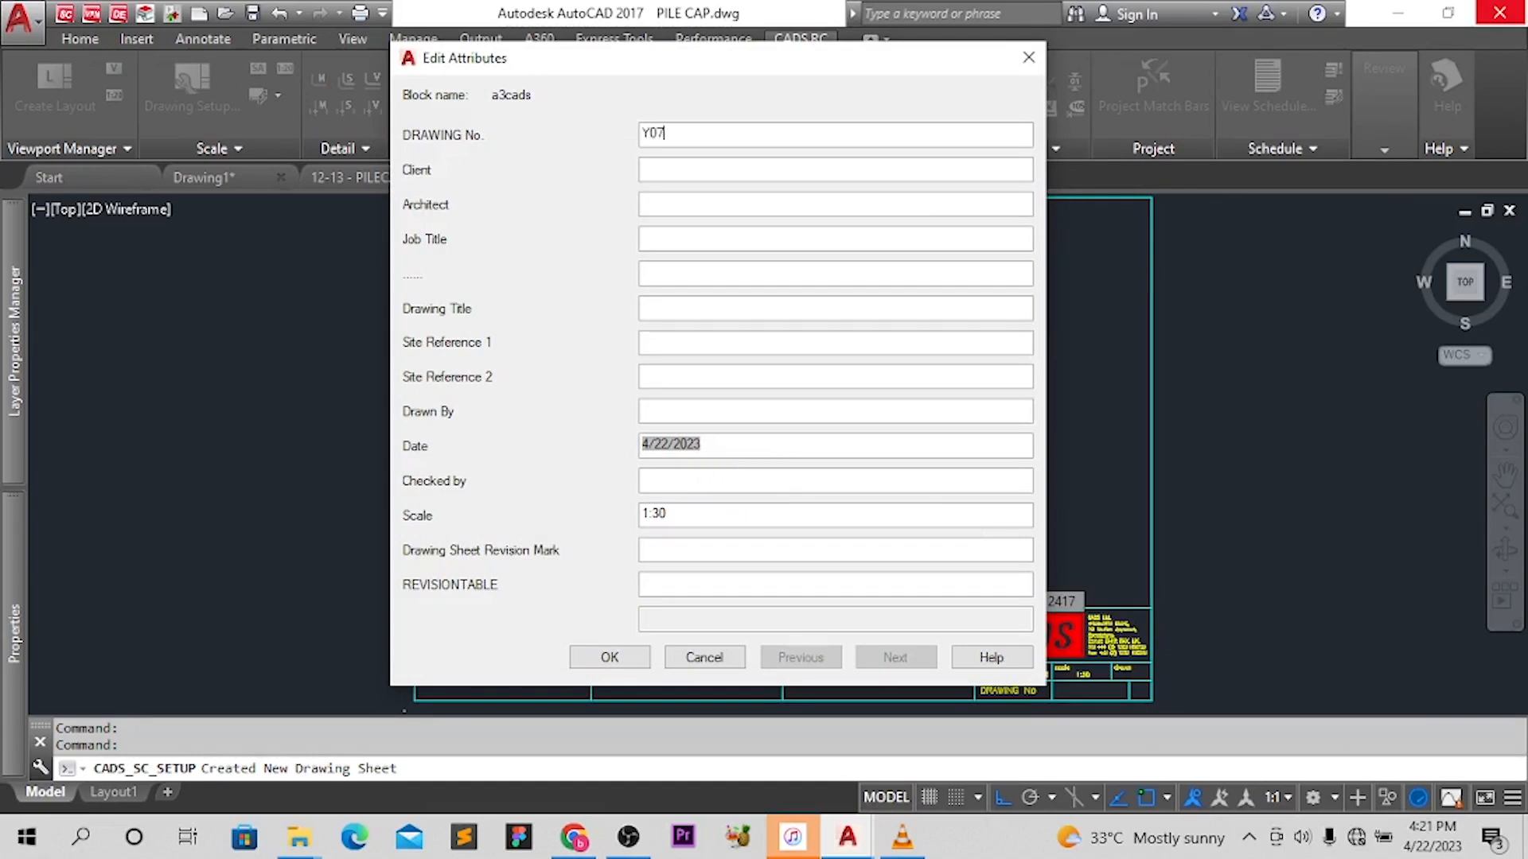
{"action": "left_click", "coordinate": [617, 662]}
Move the A3 sheet frame sideways, clear of the pile cap plan and section
{"action": "scroll", "coordinate": [581, 557], "scroll_direction": "down", "scroll_amount": 3}
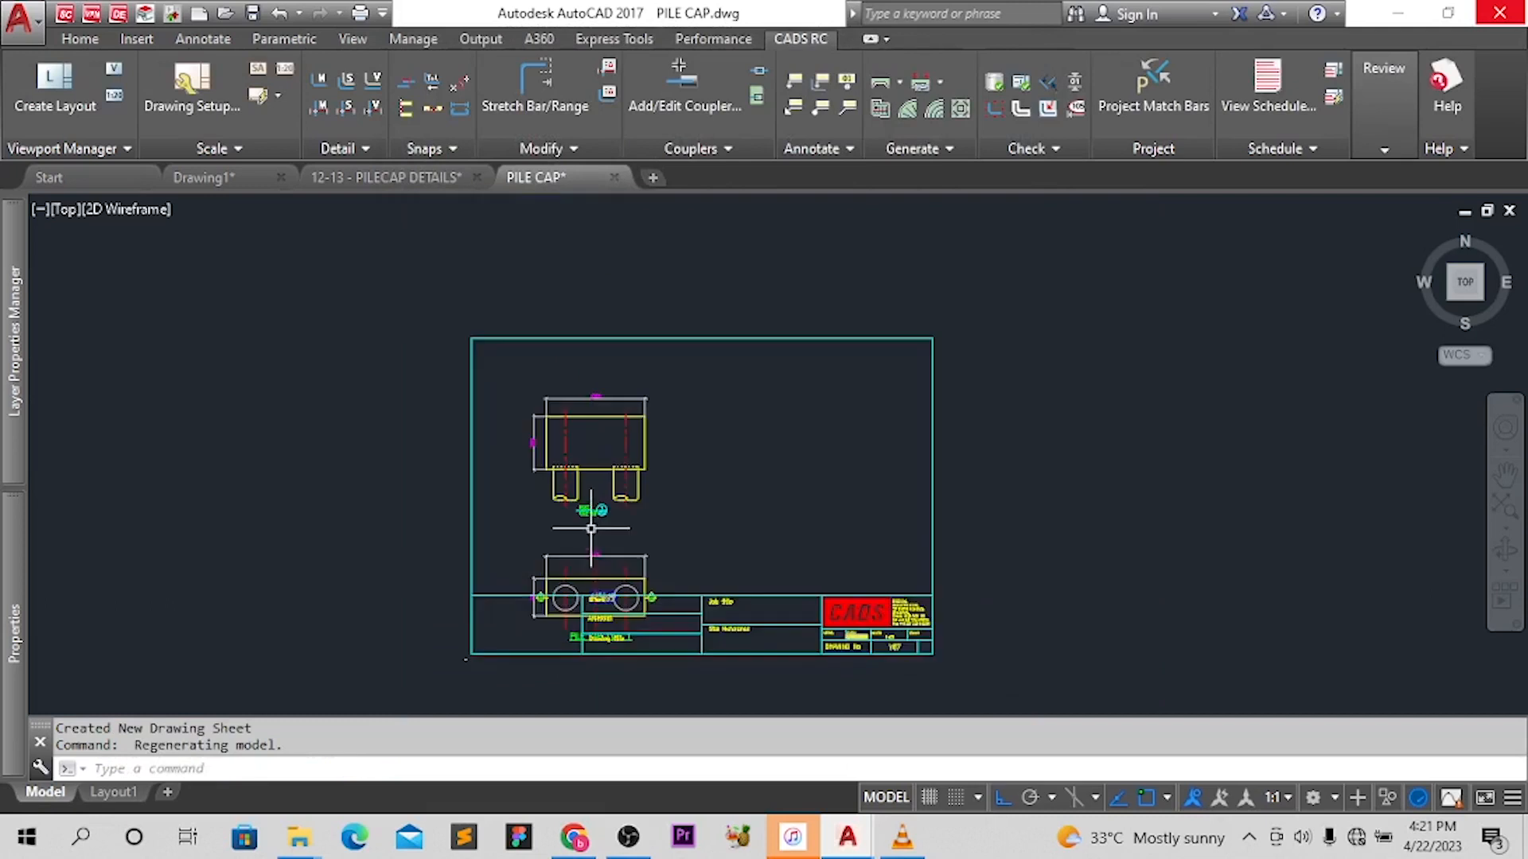
{"action": "left_click", "coordinate": [597, 427]}
{"action": "scroll", "coordinate": [559, 564], "scroll_direction": "down", "scroll_amount": 2}
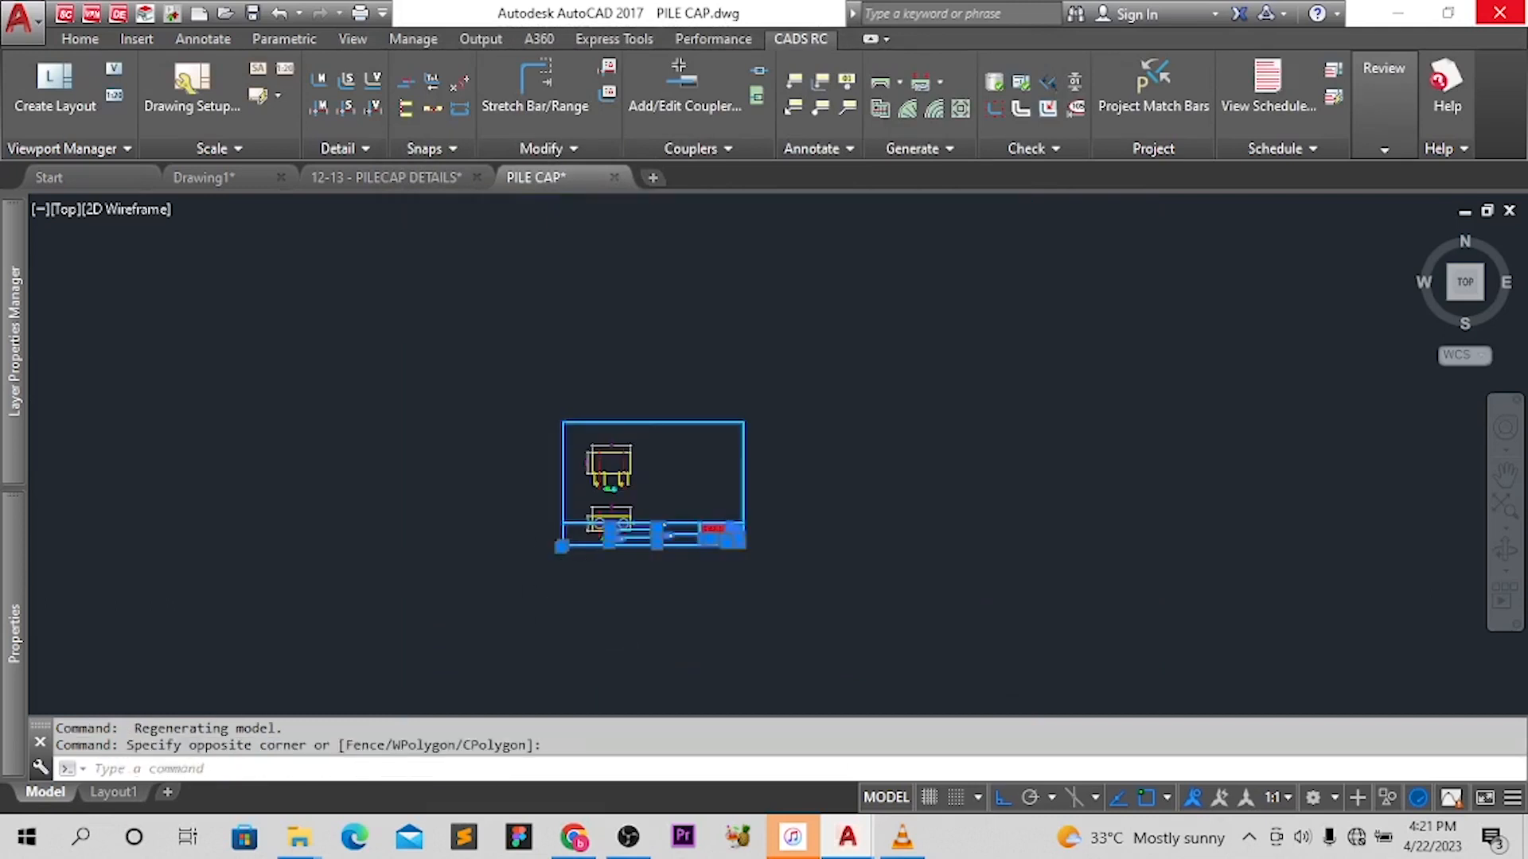
{"action": "type", "text": "m"}
{"action": "key", "text": "space"}
{"action": "left_click", "coordinate": [604, 608]}
{"action": "left_click", "coordinate": [272, 607]}
Start a new-mark reinforcement range for the pile cap plan and create the member PILE CAP DETAILS
{"action": "scroll", "coordinate": [607, 499], "scroll_direction": "up", "scroll_amount": 6}
{"action": "mouse_move", "coordinate": [564, 497]}
{"action": "middle_mouse_down"}
{"action": "mouse_move", "coordinate": [573, 507]}
{"action": "mouse_move", "coordinate": [604, 342]}
{"action": "middle_mouse_up"}
{"action": "scroll", "coordinate": [642, 459], "scroll_direction": "up", "scroll_amount": 4}
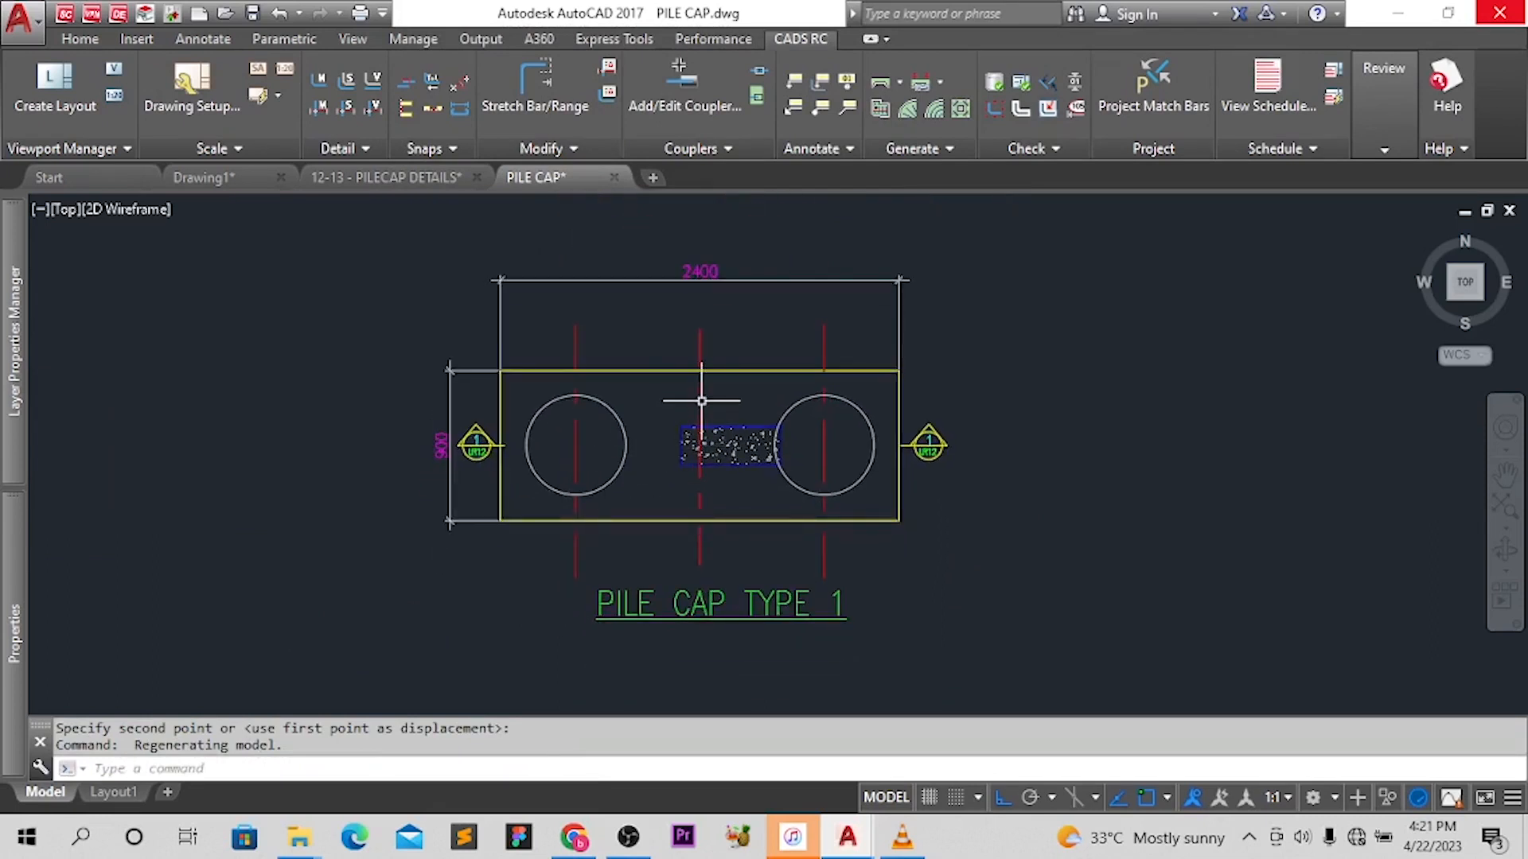
{"action": "mouse_move", "coordinate": [699, 472]}
{"action": "middle_mouse_down"}
{"action": "mouse_move", "coordinate": [727, 455]}
{"action": "mouse_move", "coordinate": [724, 432]}
{"action": "middle_mouse_up"}
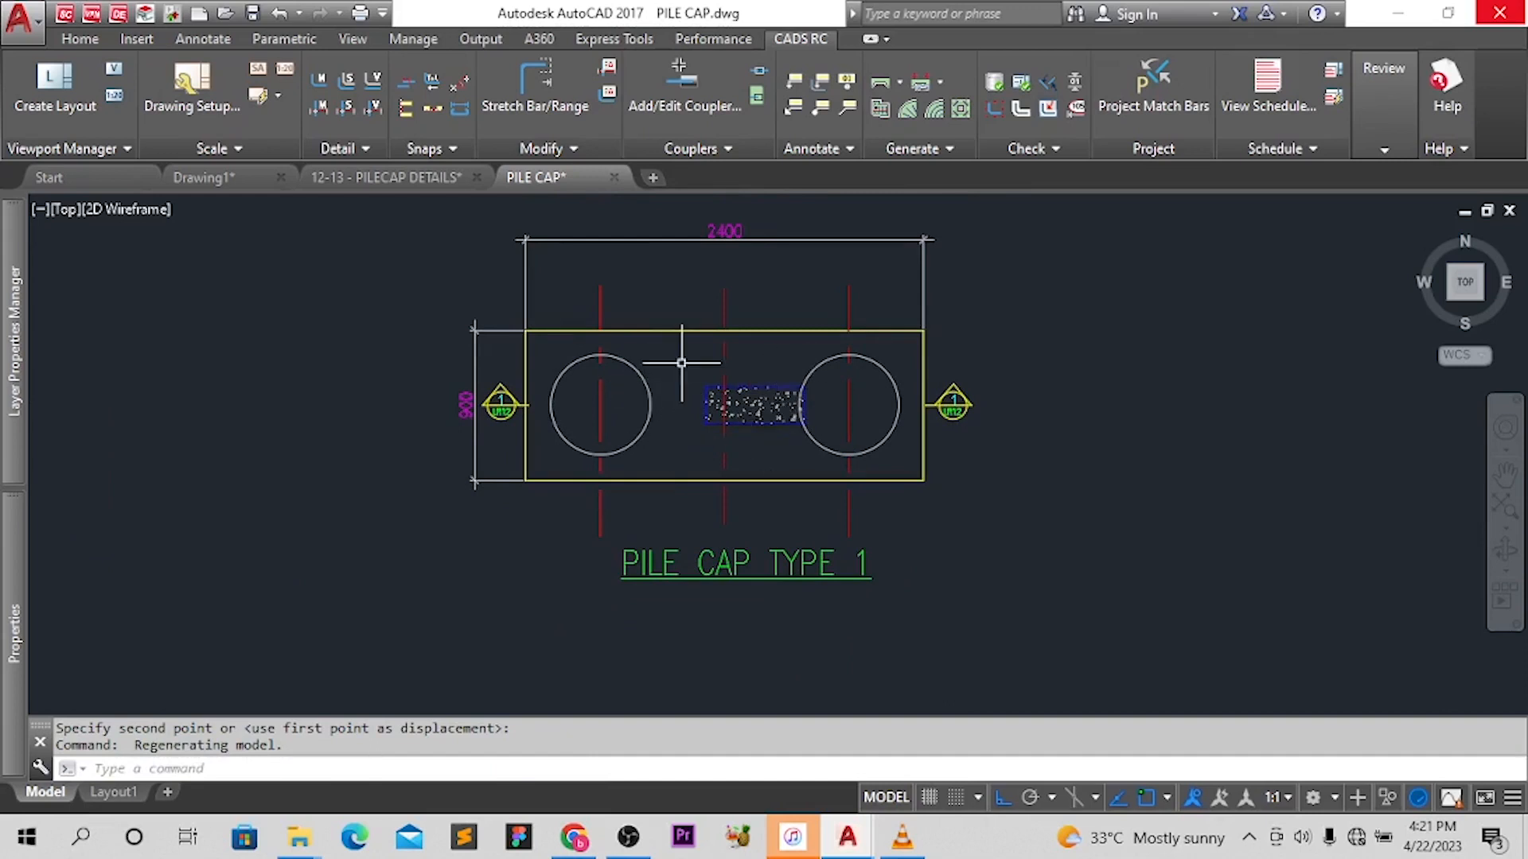
{"action": "middle_click_drag", "start_coordinate": [715, 382], "coordinate": [700, 332]}
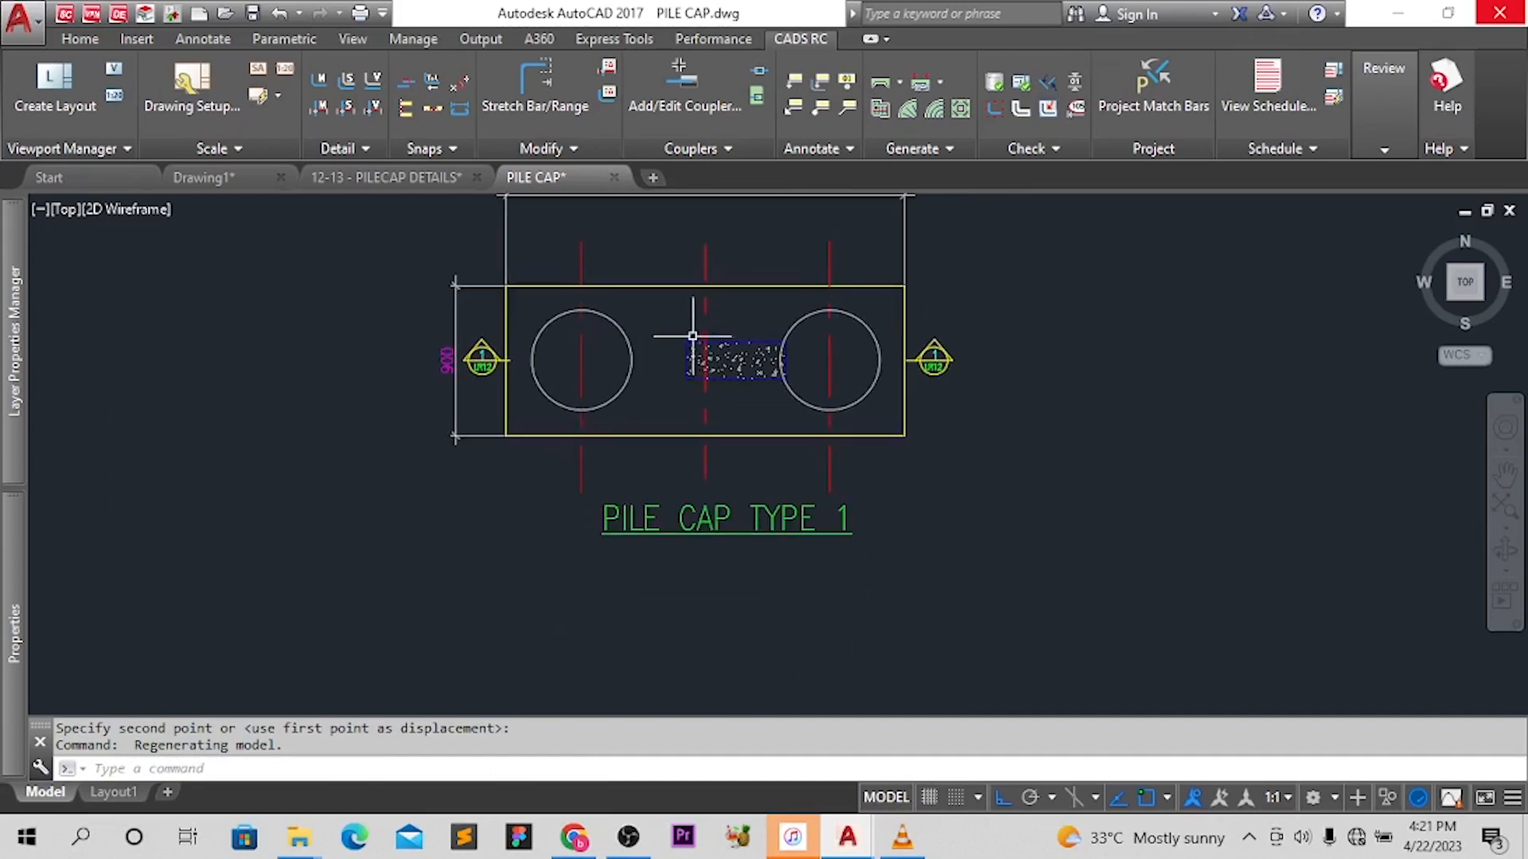
{"action": "scroll", "coordinate": [649, 317], "scroll_direction": "up", "scroll_amount": 2}
{"action": "middle_click_drag", "start_coordinate": [674, 387], "coordinate": [677, 368]}
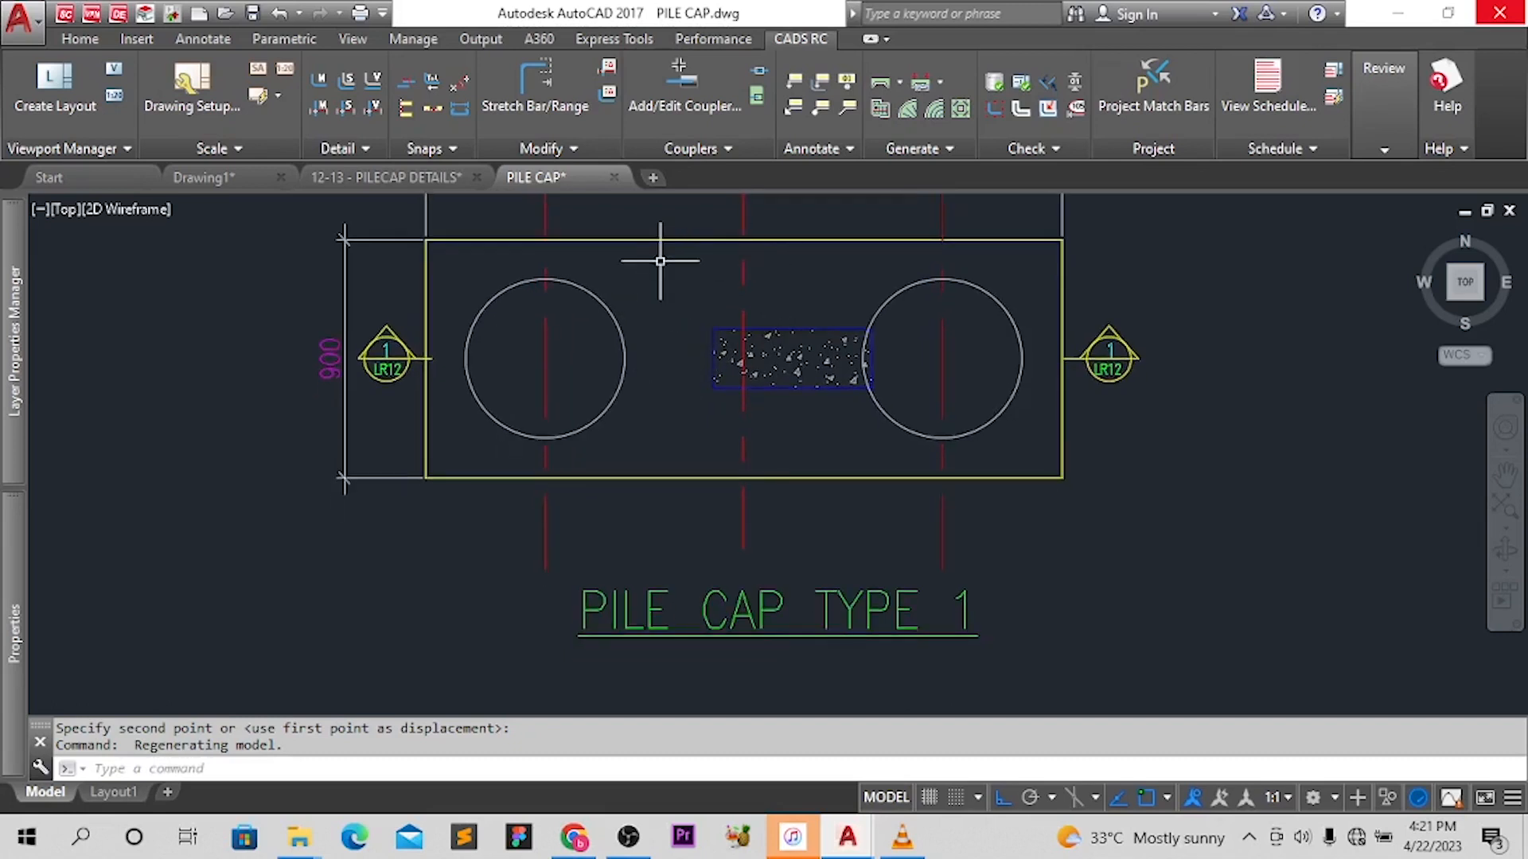
{"action": "right_click", "coordinate": [686, 287]}
{"action": "mouse_move", "coordinate": [843, 360]}
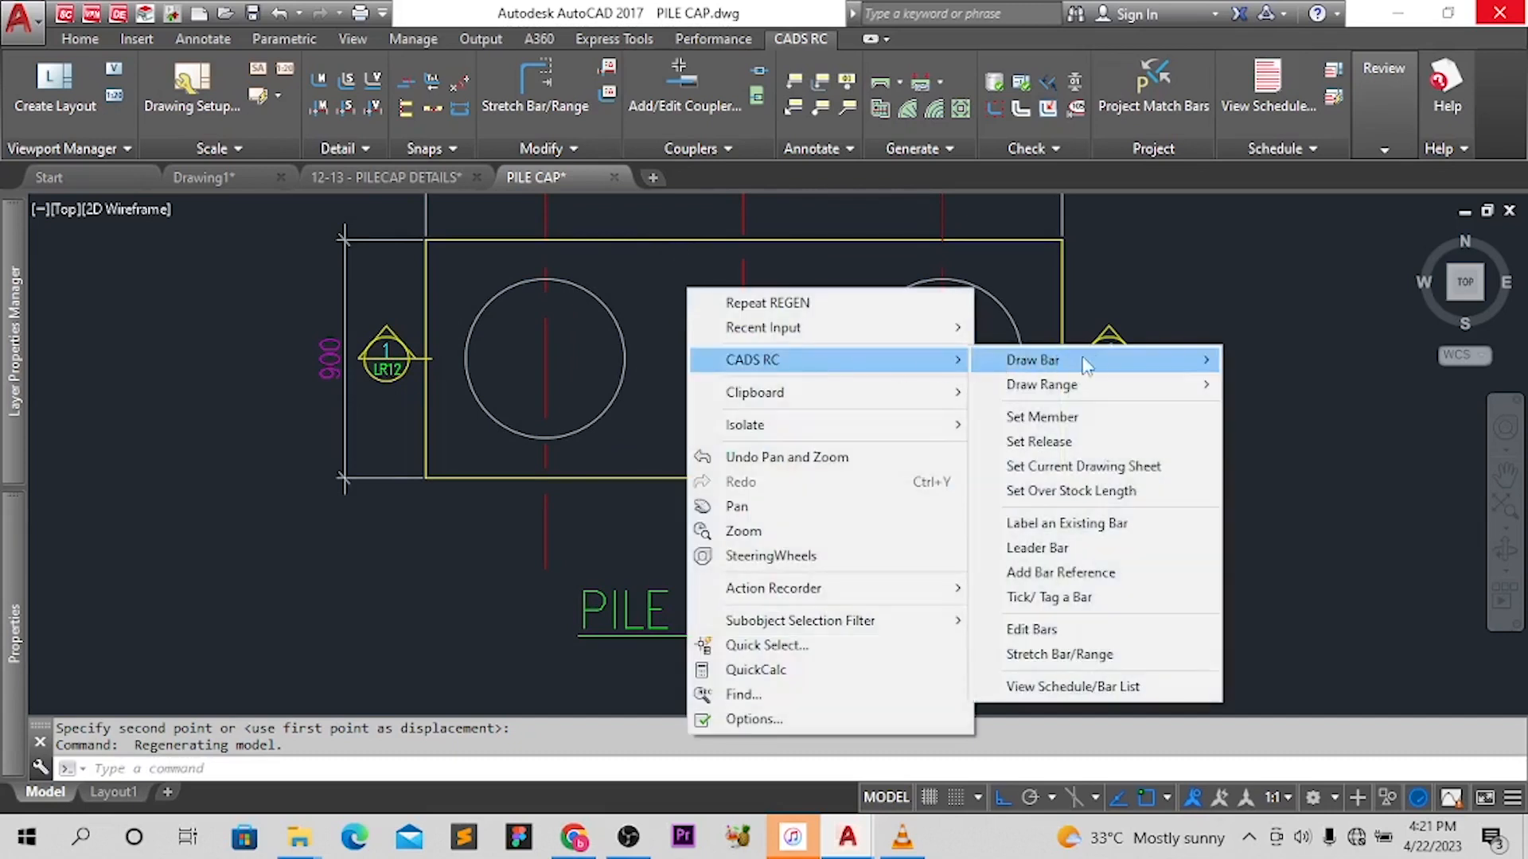
{"action": "mouse_move", "coordinate": [1087, 385]}
{"action": "left_click", "coordinate": [1338, 388]}
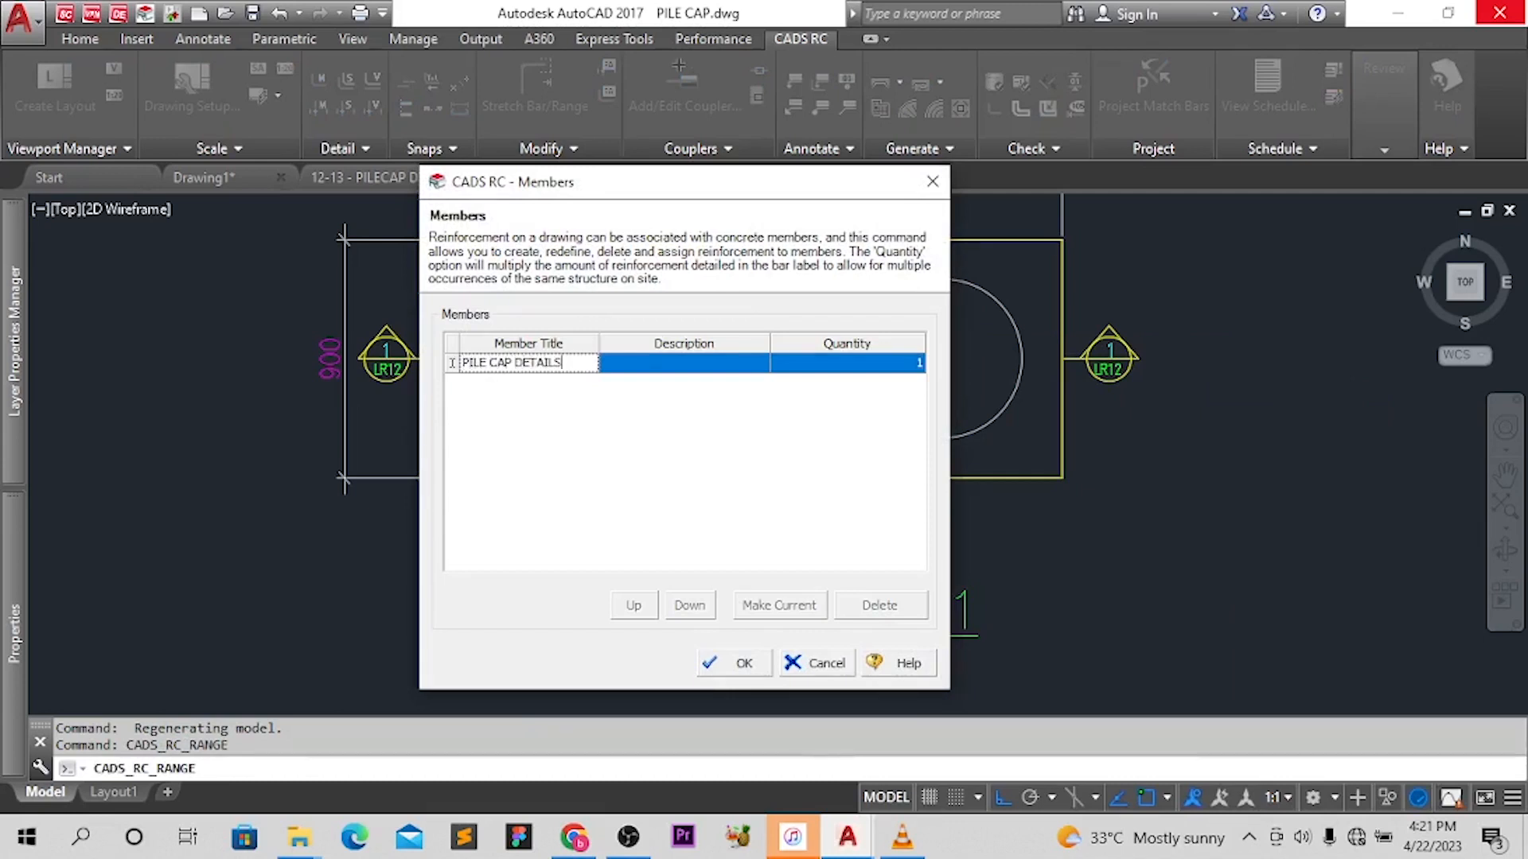
{"action": "left_click", "coordinate": [743, 663]}
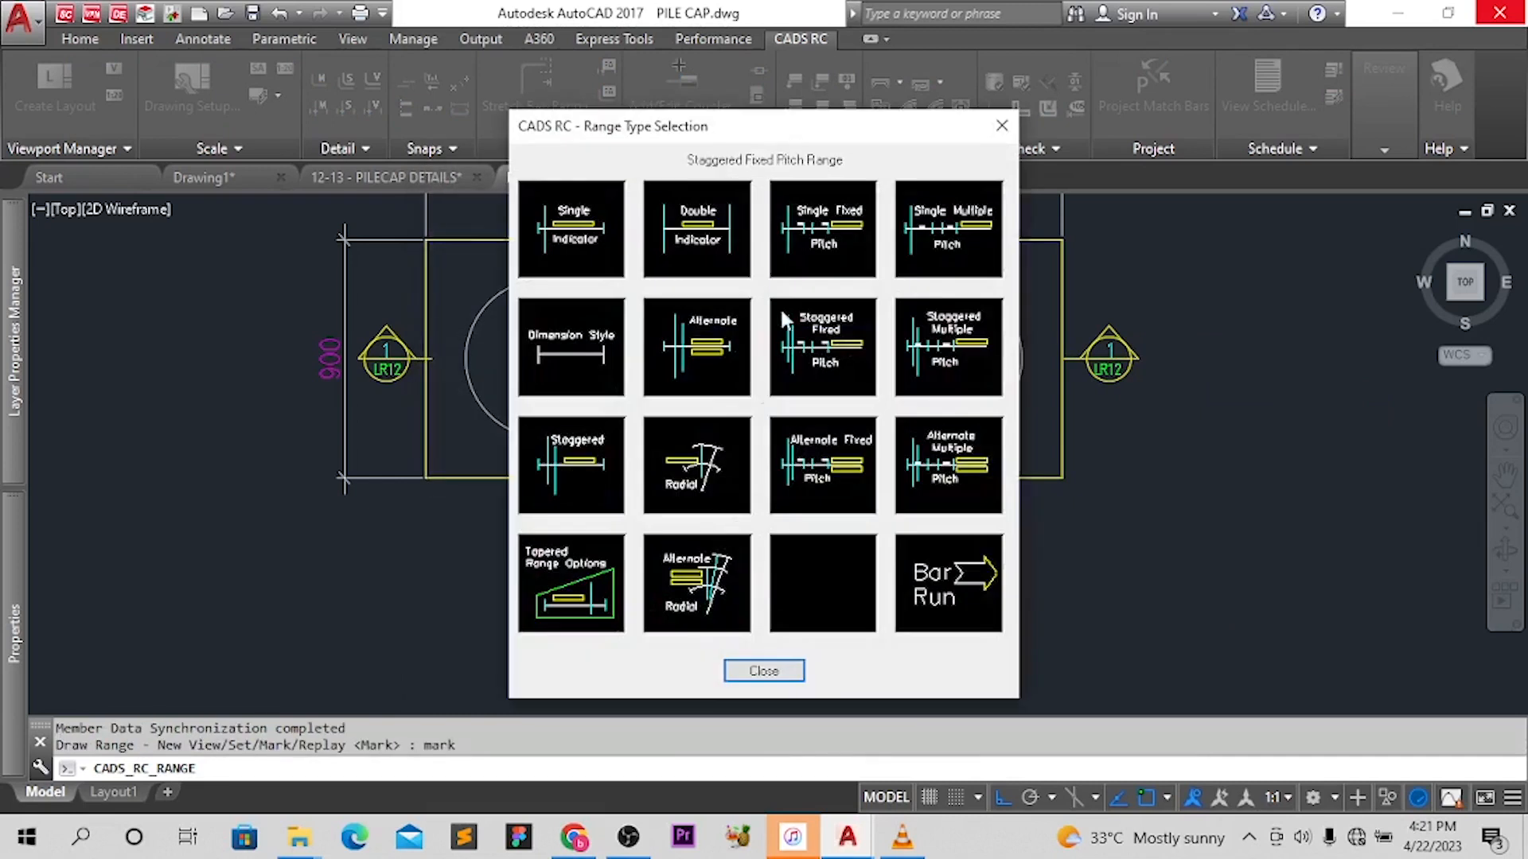
Choose the Single Indicator range type and shape code 38 (U-bar) for the reinforcement
{"action": "left_click", "coordinate": [587, 239]}
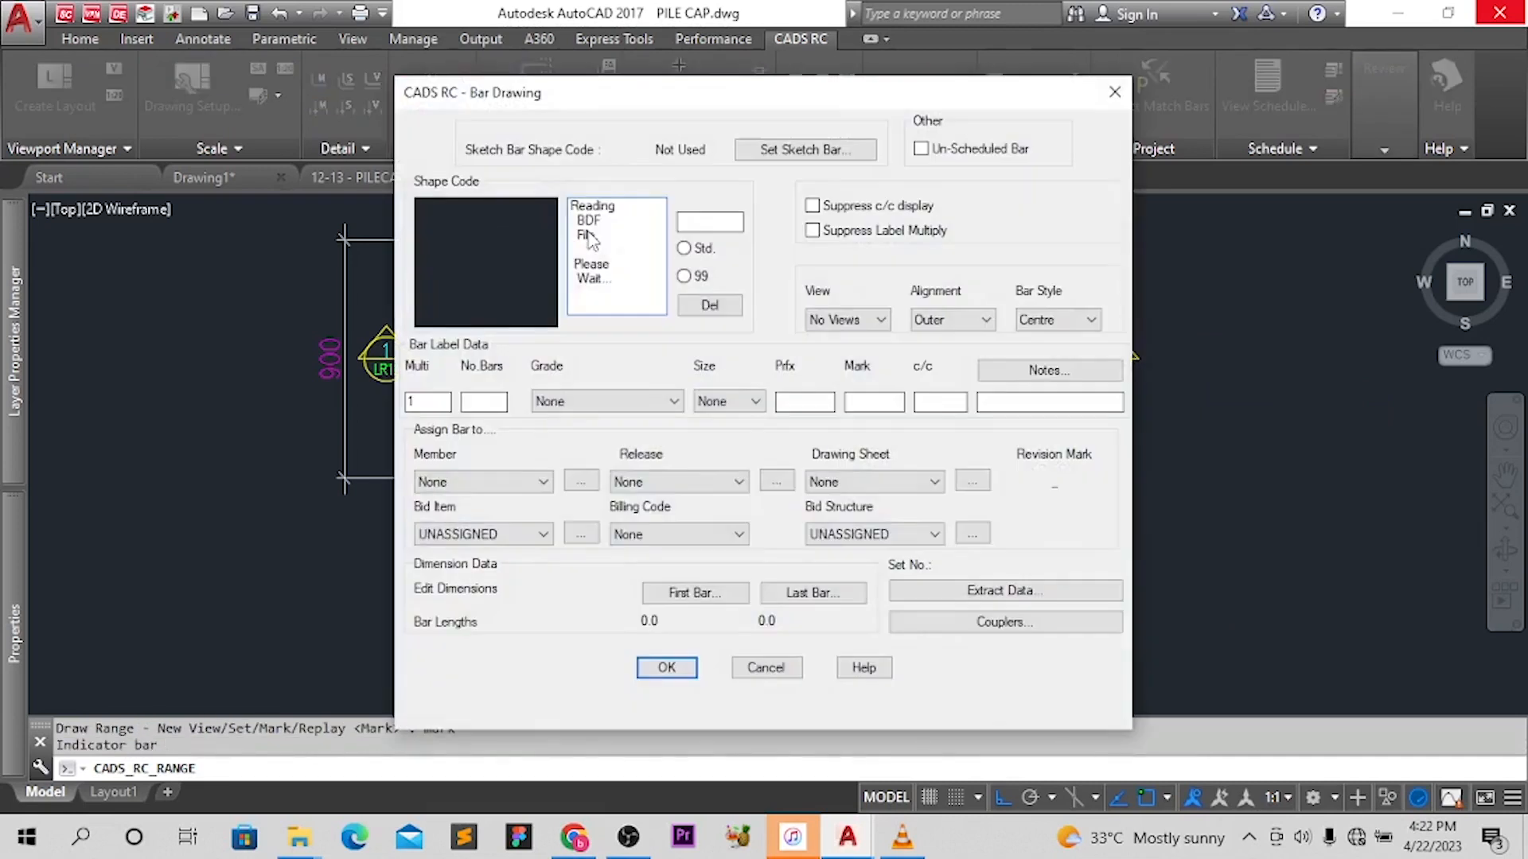
{"action": "left_click", "coordinate": [606, 221]}
{"action": "key", "text": "Down"}
{"action": "key", "text": "Down"}
{"action": "key", "text": "Down"}
{"action": "key", "text": "Down"}
{"action": "key", "text": "Down"}
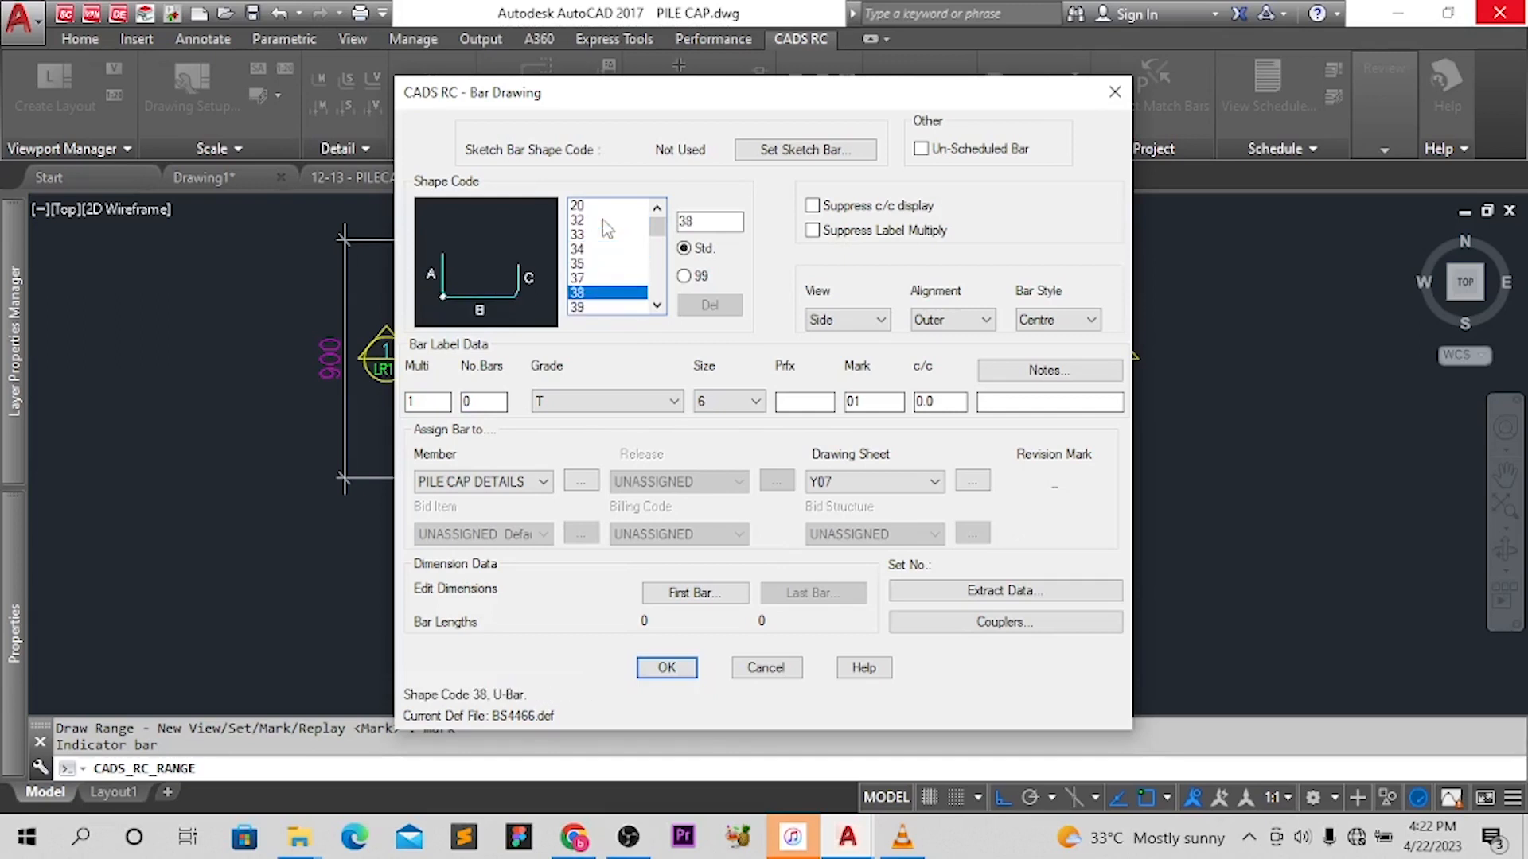
{"action": "key", "text": "Up"}
{"action": "key", "text": "Down"}
{"action": "mouse_move", "coordinate": [794, 94]}
{"action": "left_mouse_down"}
{"action": "mouse_move", "coordinate": [1131, 96]}
{"action": "mouse_move", "coordinate": [1228, 238]}
{"action": "mouse_move", "coordinate": [893, 495]}
{"action": "mouse_move", "coordinate": [1037, 772]}
{"action": "mouse_move", "coordinate": [1293, 403]}
{"action": "mouse_move", "coordinate": [904, 233]}
{"action": "mouse_move", "coordinate": [1096, 104]}
{"action": "left_mouse_up"}
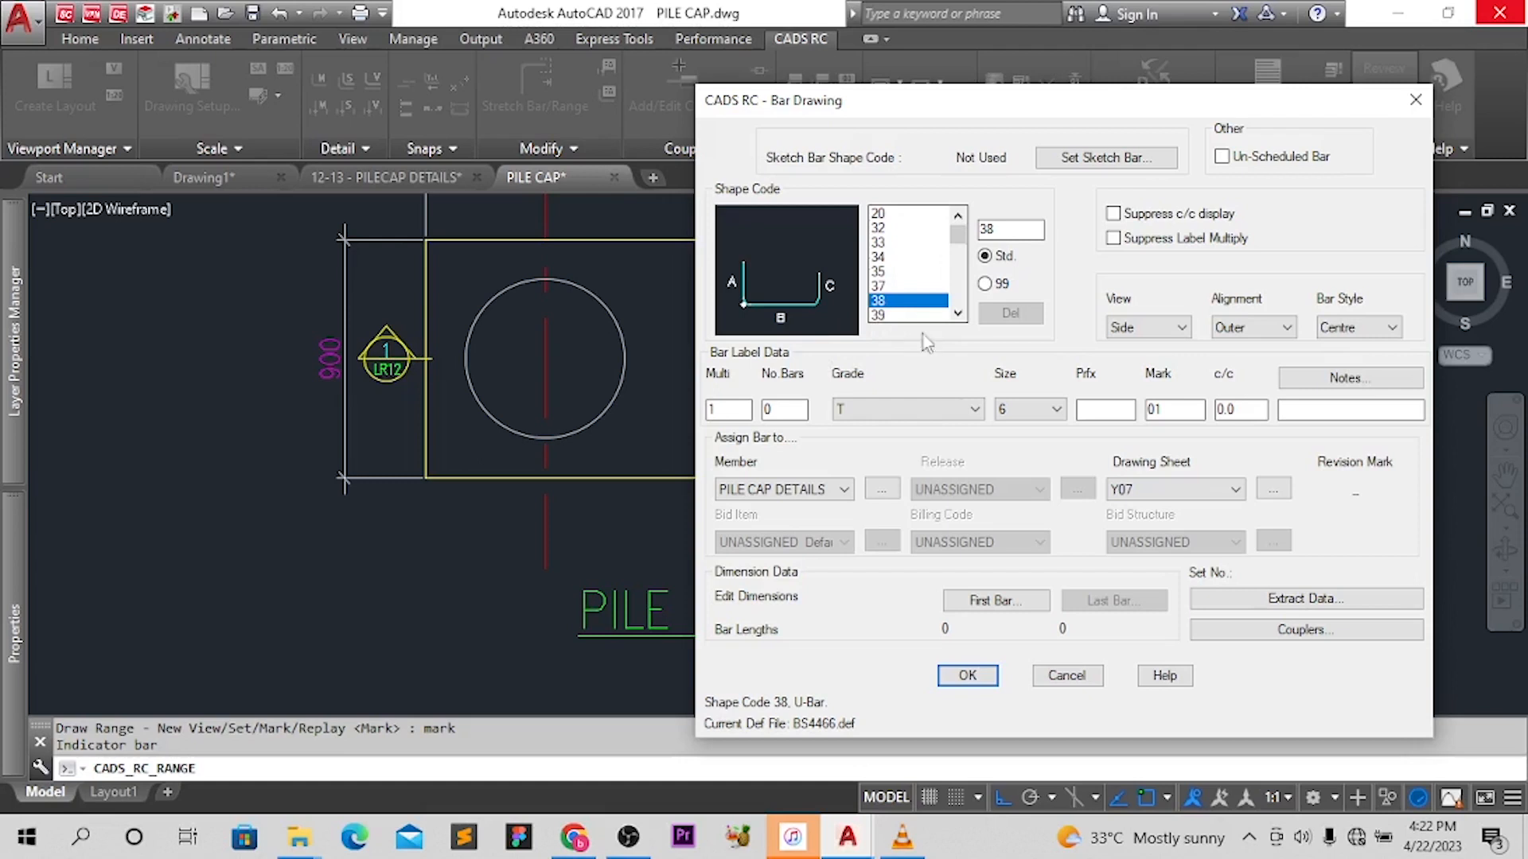
Set the U-bar to size 16 at 150 c/c with note B&T and dimensions A 1000, B 800, C 1000
{"action": "left_click", "coordinate": [1035, 411]}
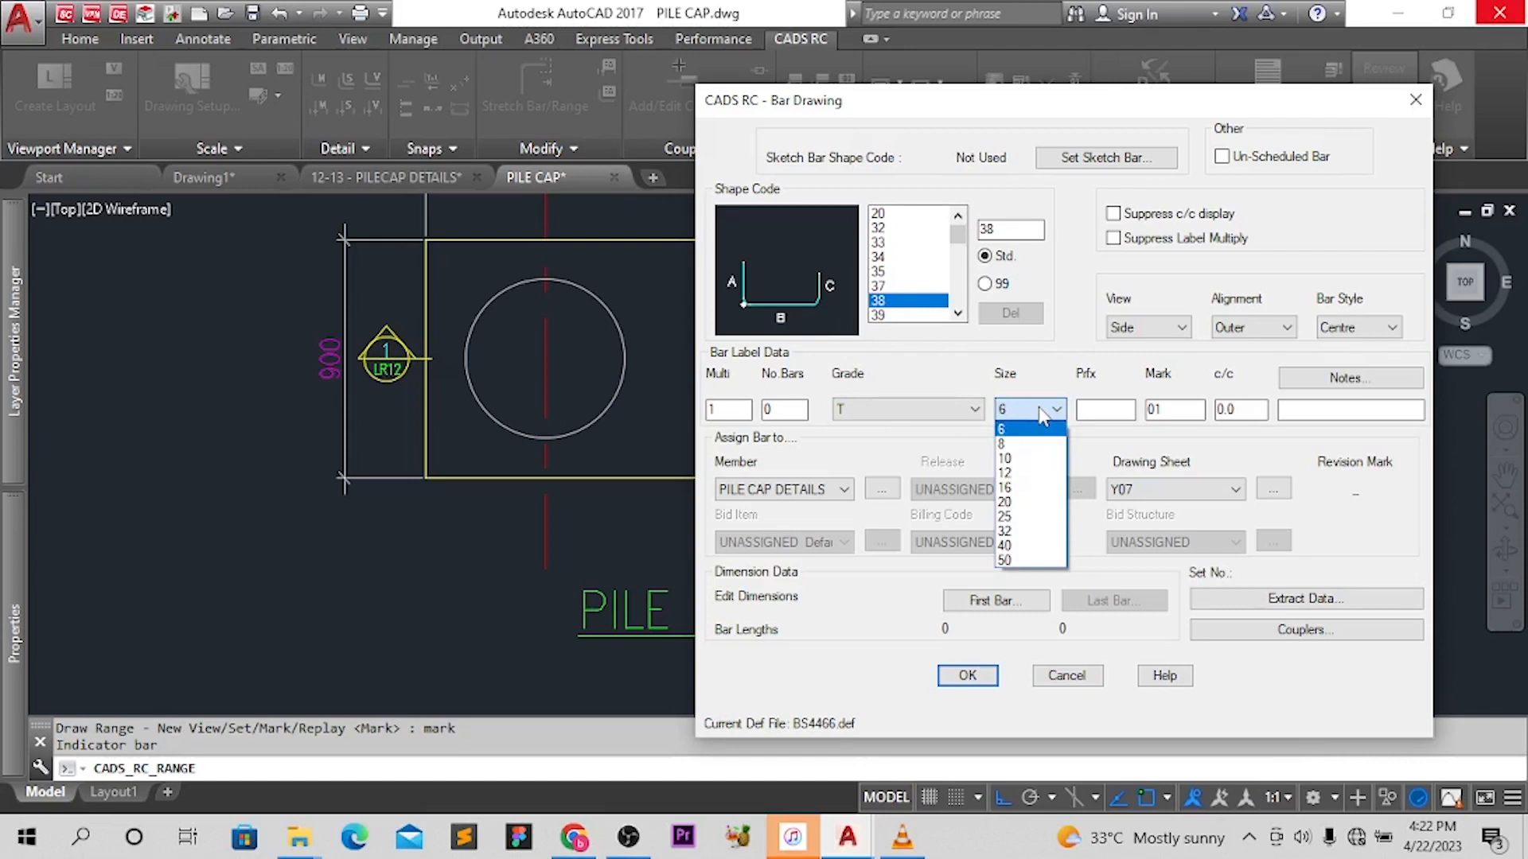
{"action": "left_click", "coordinate": [1027, 490]}
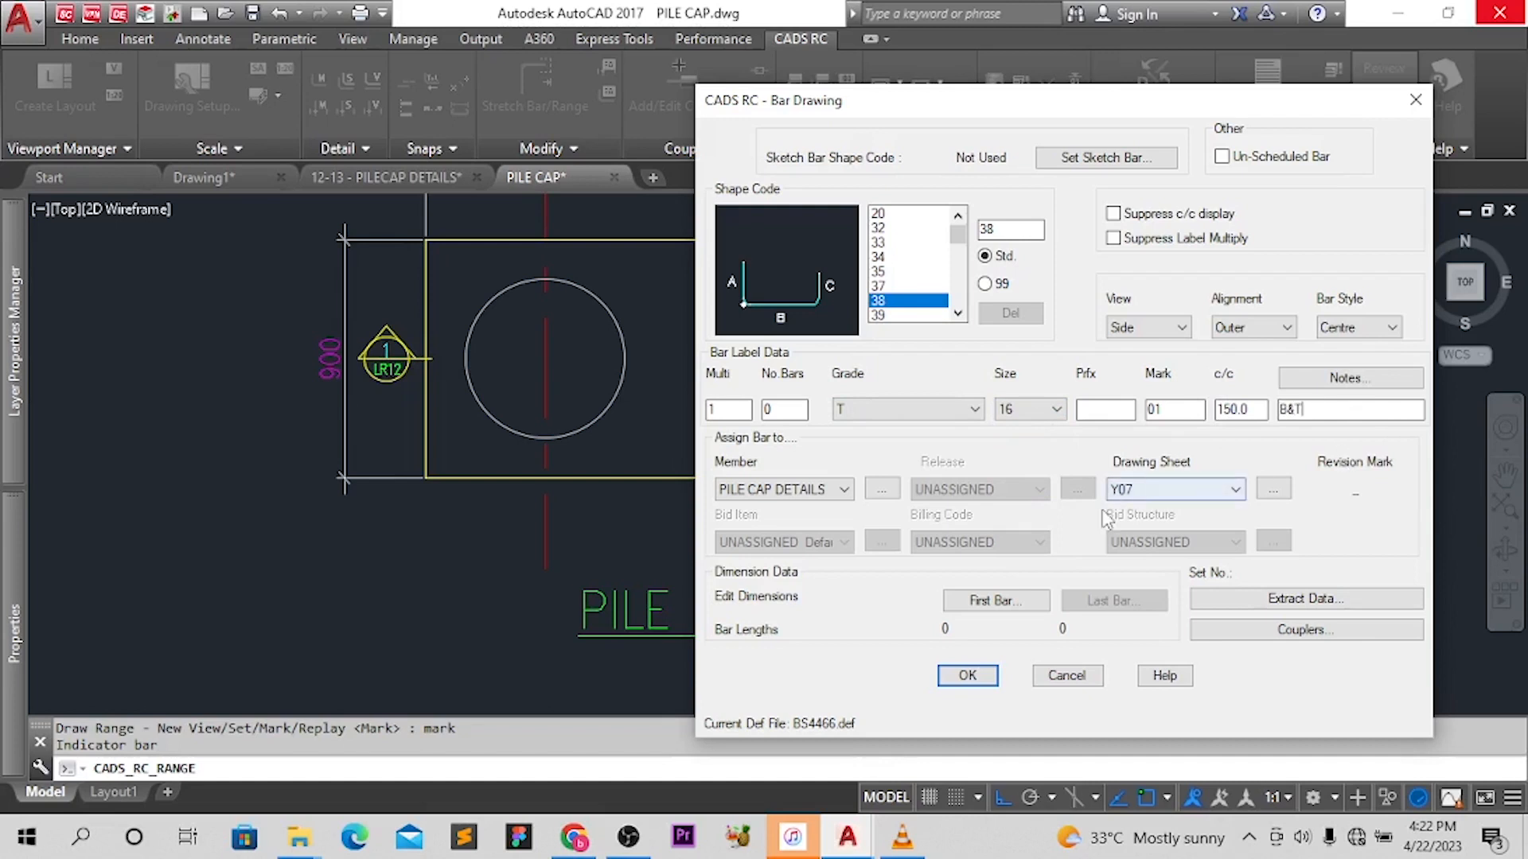
{"action": "left_click", "coordinate": [993, 600]}
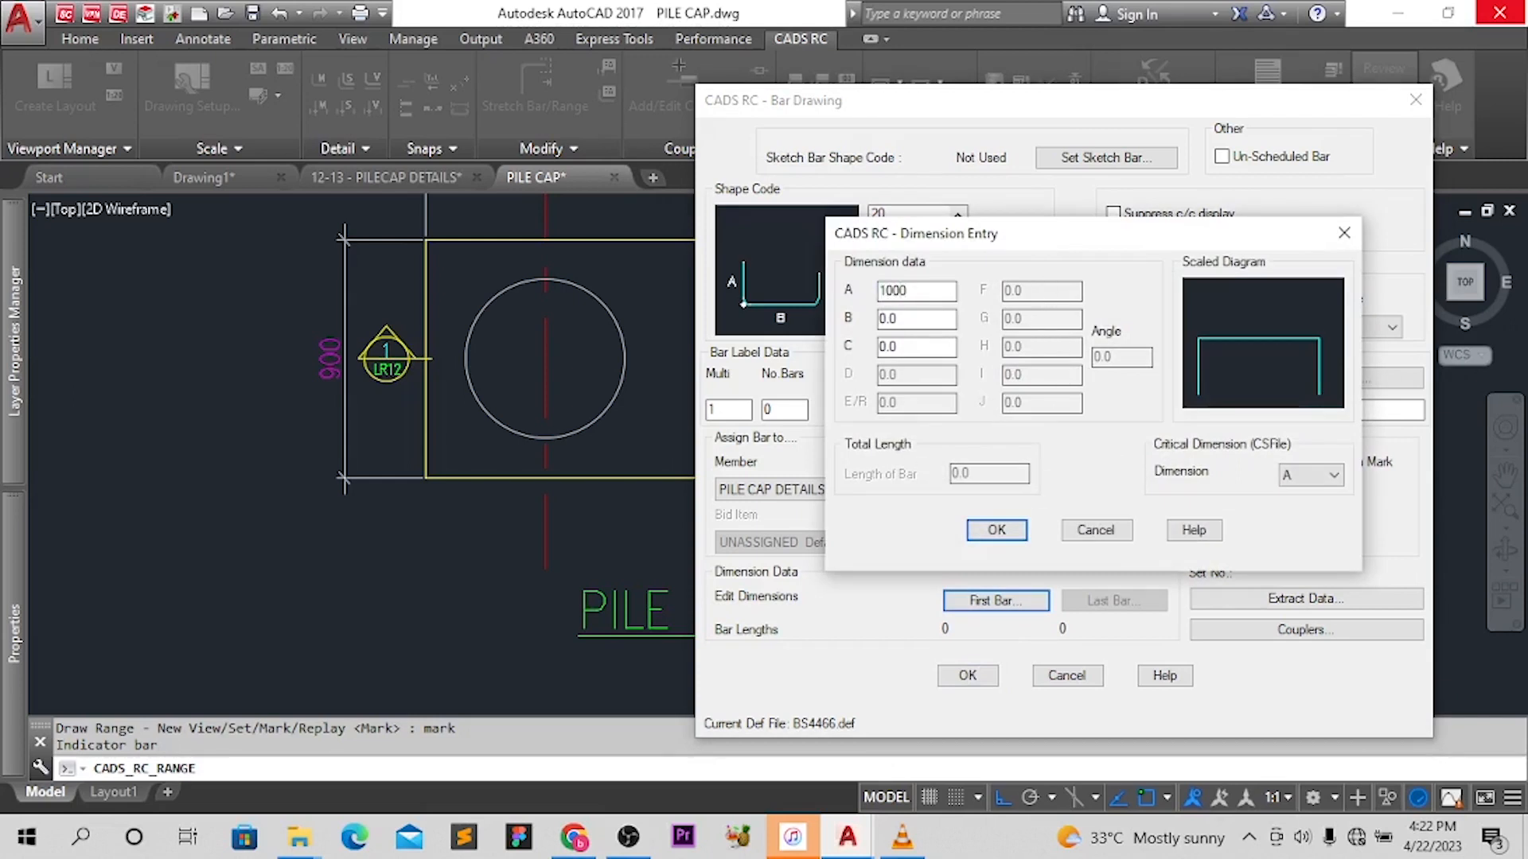
{"action": "key", "text": "Tab"}
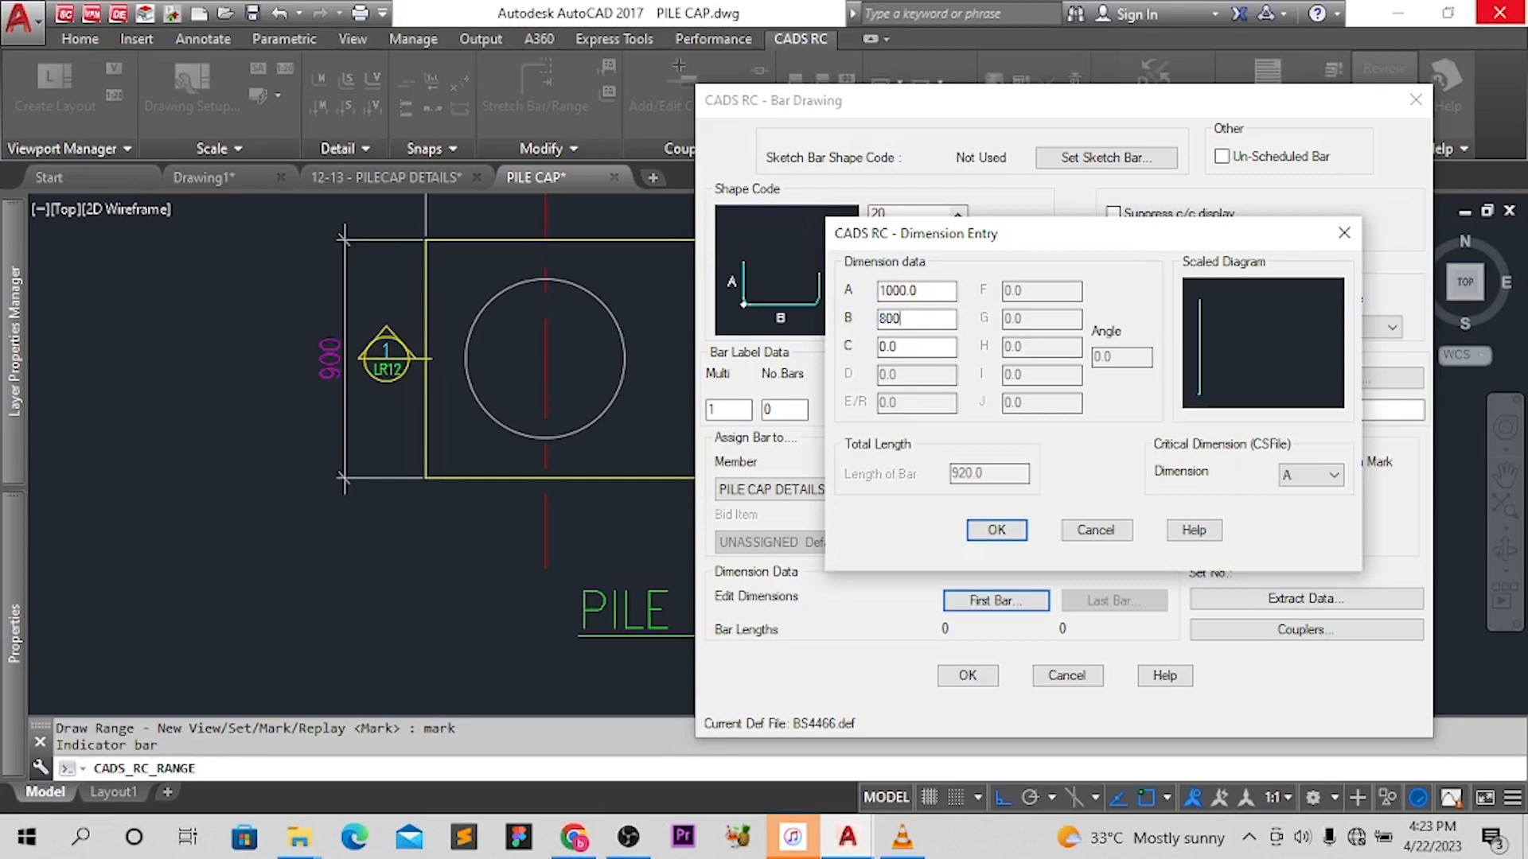
{"action": "key", "text": "Tab"}
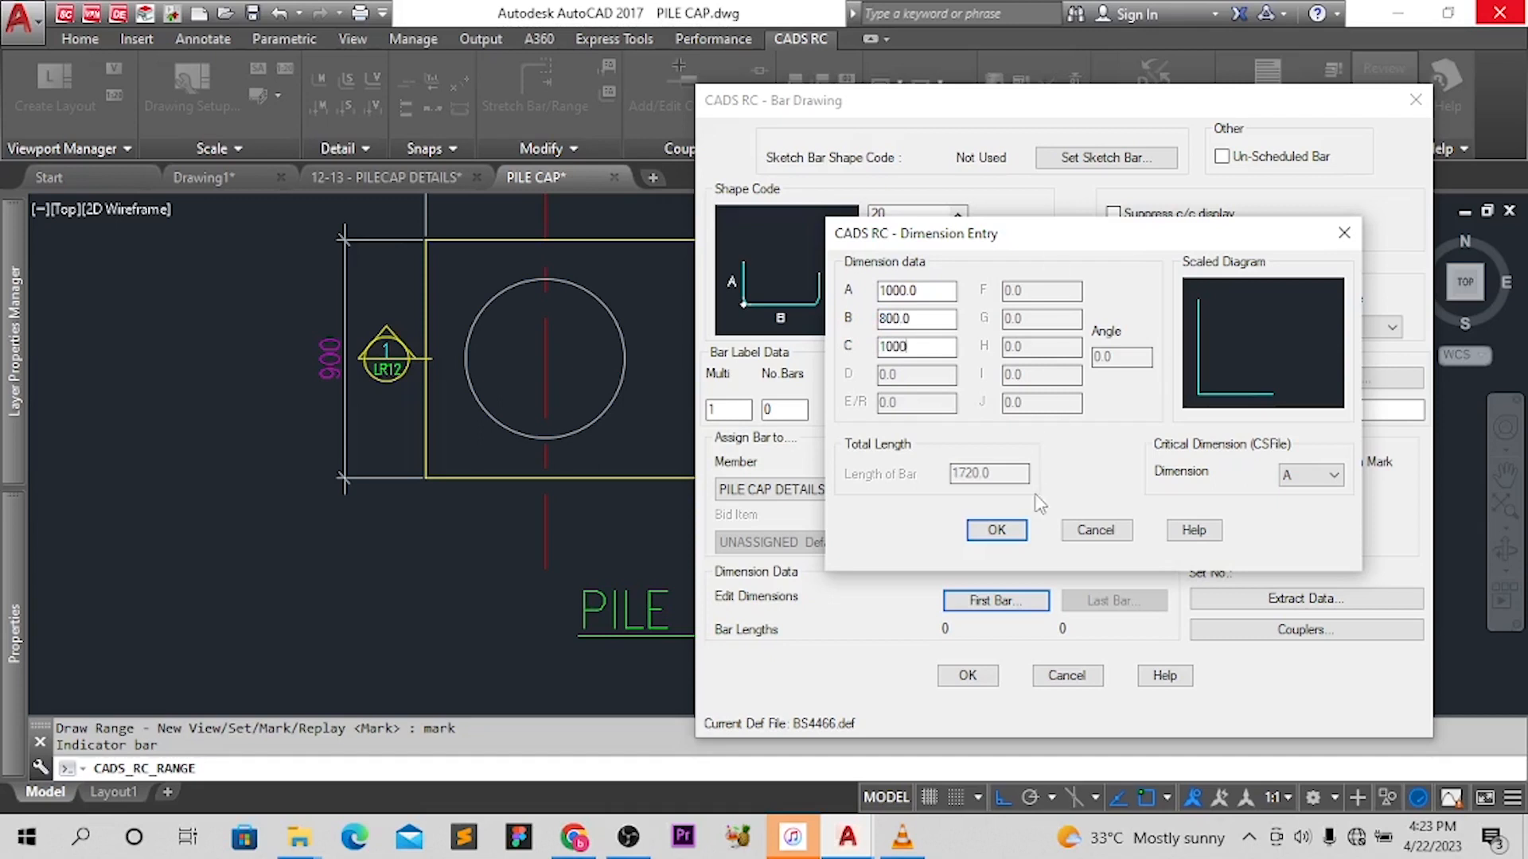
{"action": "left_click", "coordinate": [996, 530]}
Place the U-bar in Plan view as a vertical bar across the pile cap plan, between the left pile and the middle centreline
{"action": "left_click", "coordinate": [1170, 328]}
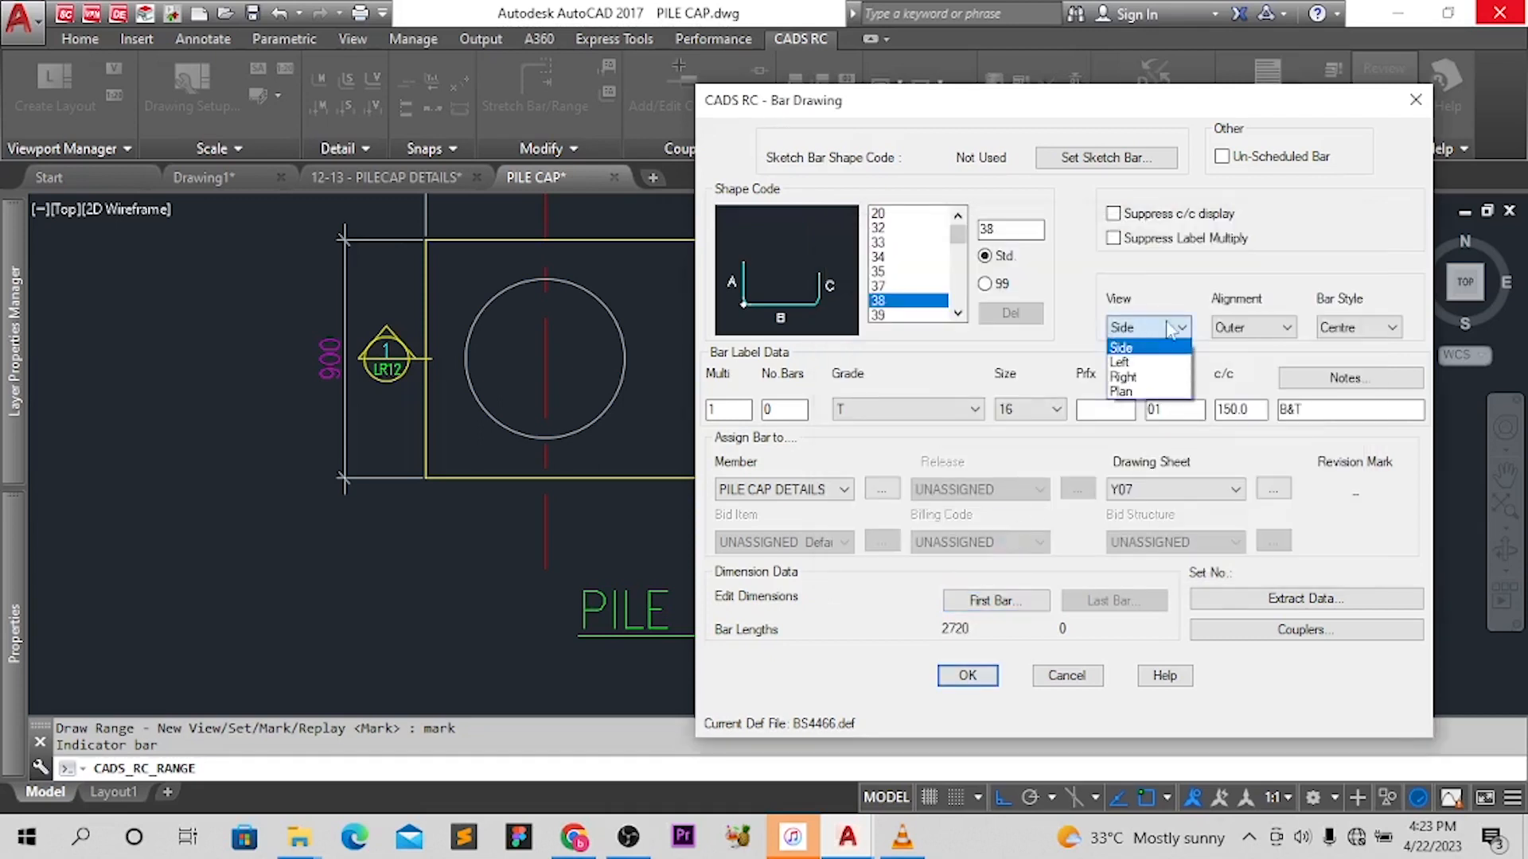
{"action": "left_click", "coordinate": [1138, 391]}
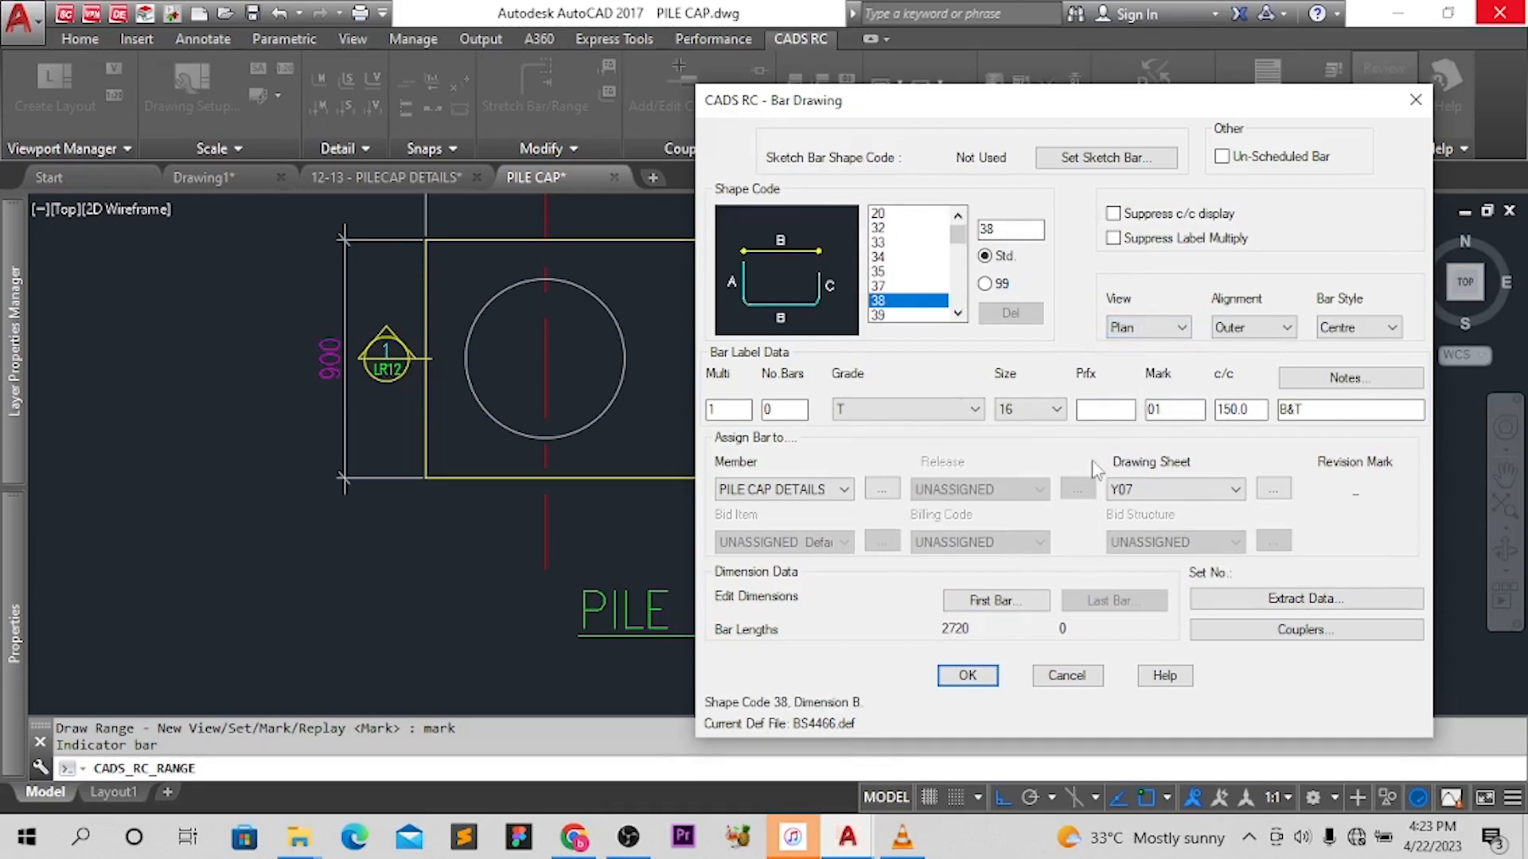
{"action": "left_click", "coordinate": [970, 675]}
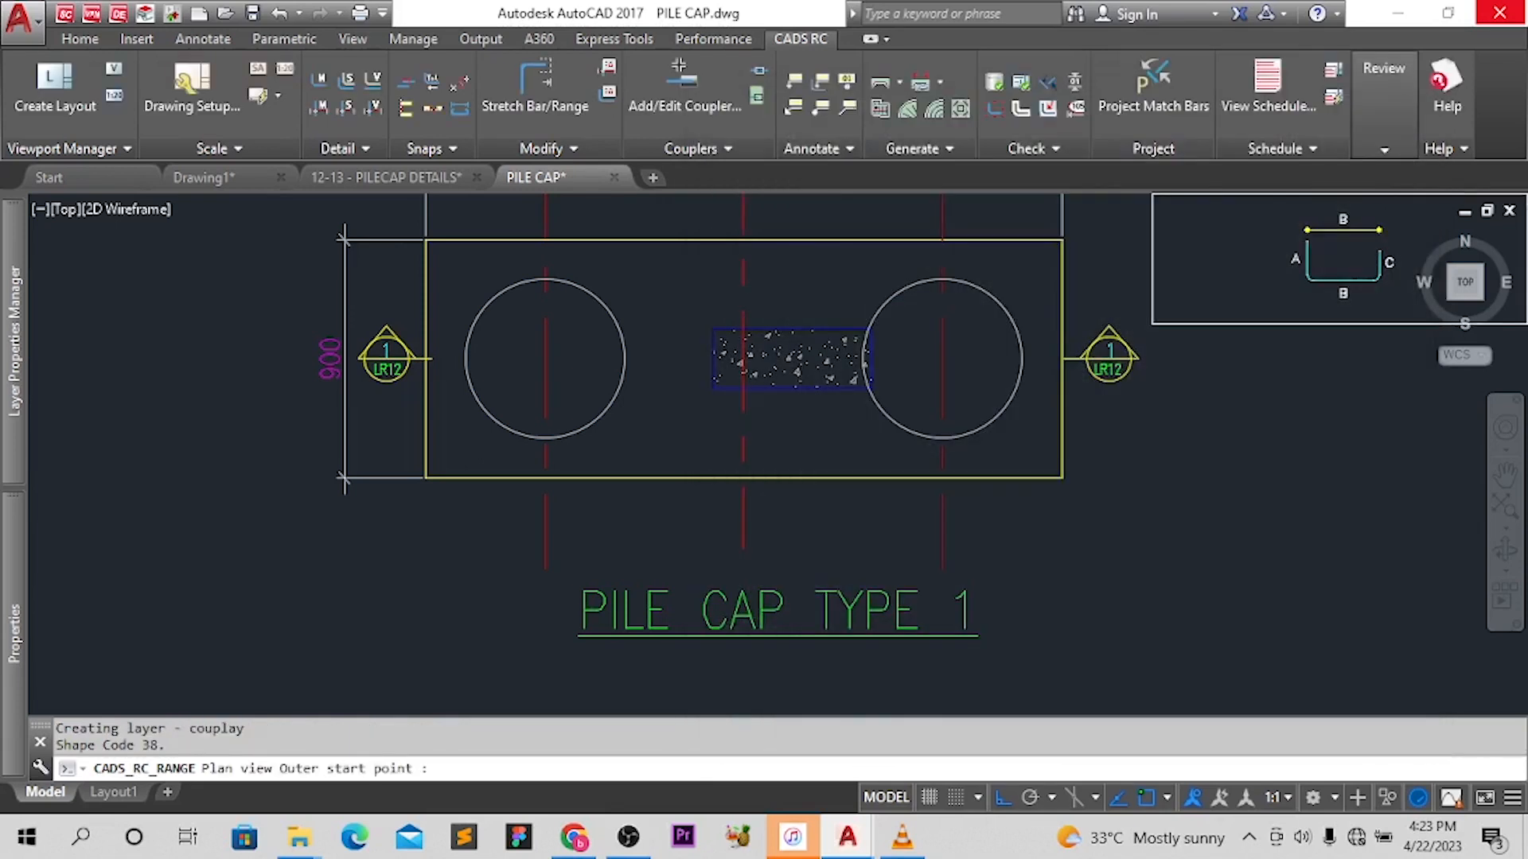
{"action": "scroll", "coordinate": [668, 272], "scroll_direction": "up", "scroll_amount": 2}
{"action": "left_click", "coordinate": [689, 350]}
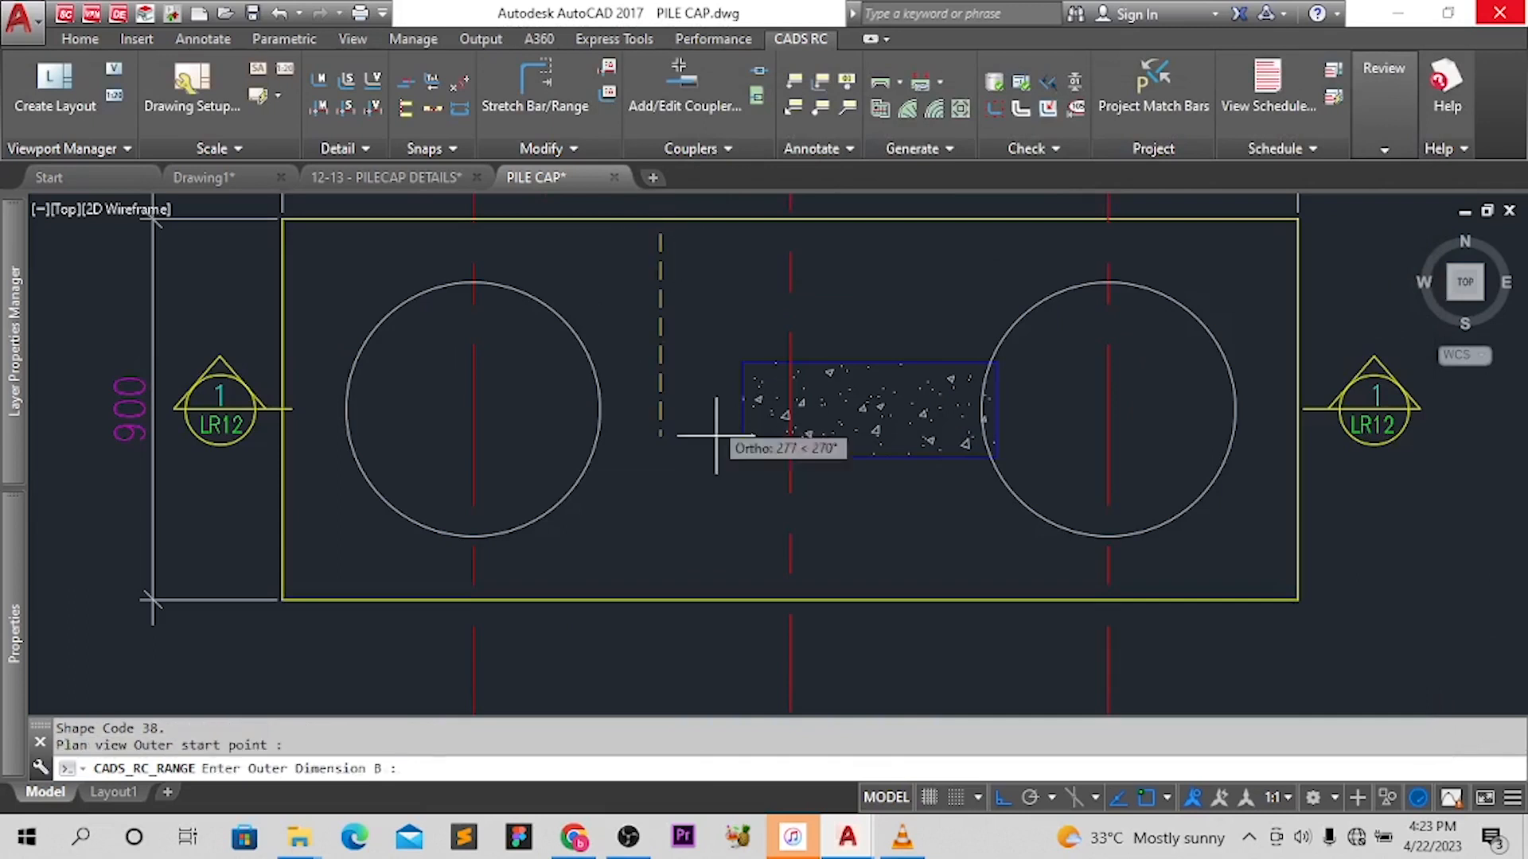
{"action": "left_click", "coordinate": [668, 570]}
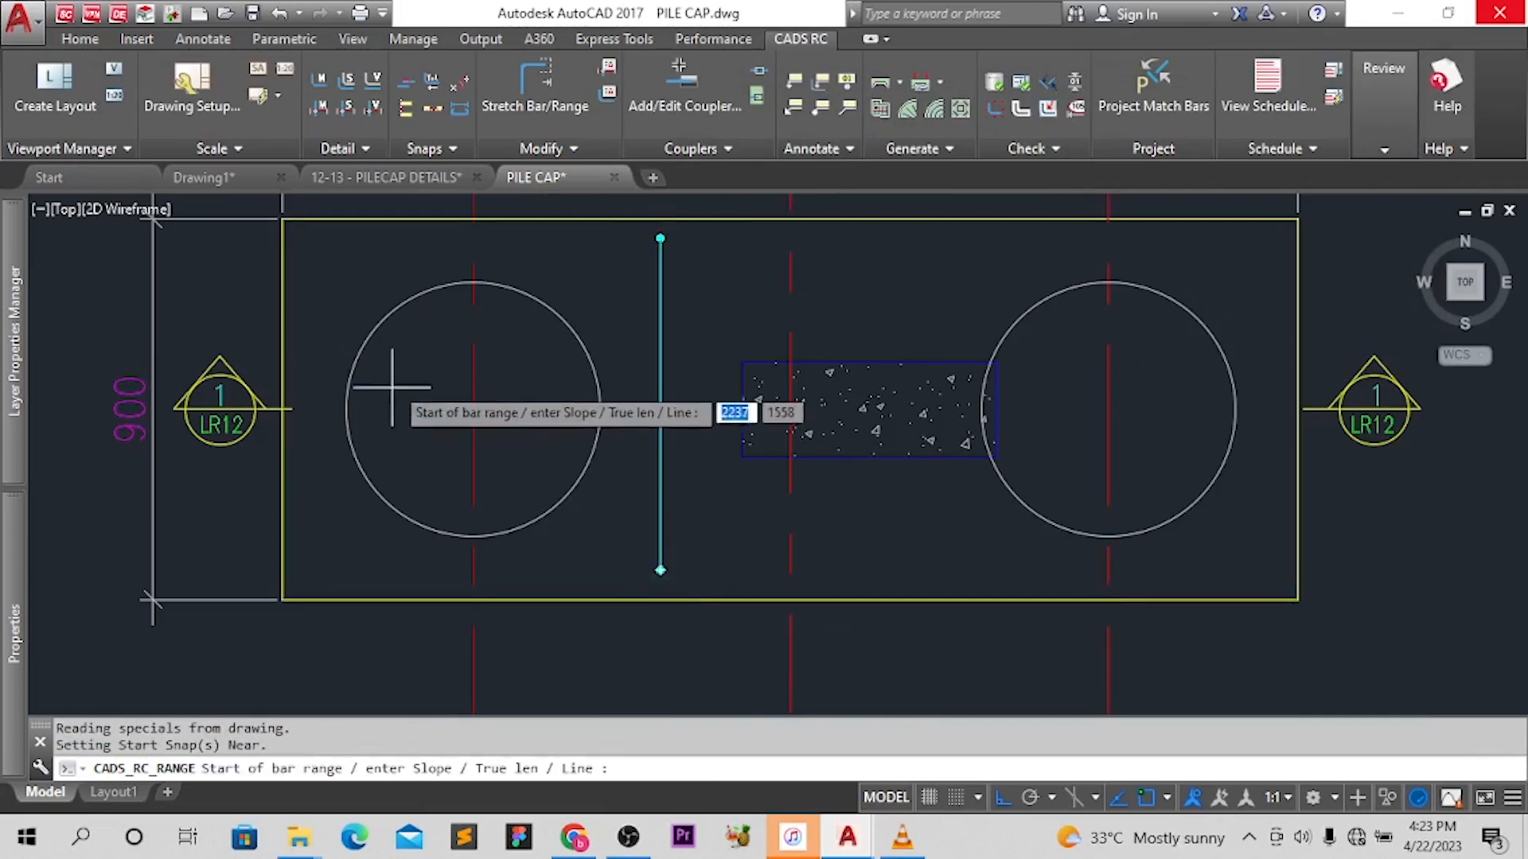
Run the U-bar range between the plan's two end edges with first and last bars offset 50, keeping 150 spacing
{"action": "left_click", "coordinate": [282, 348]}
{"action": "type", "text": "2"}
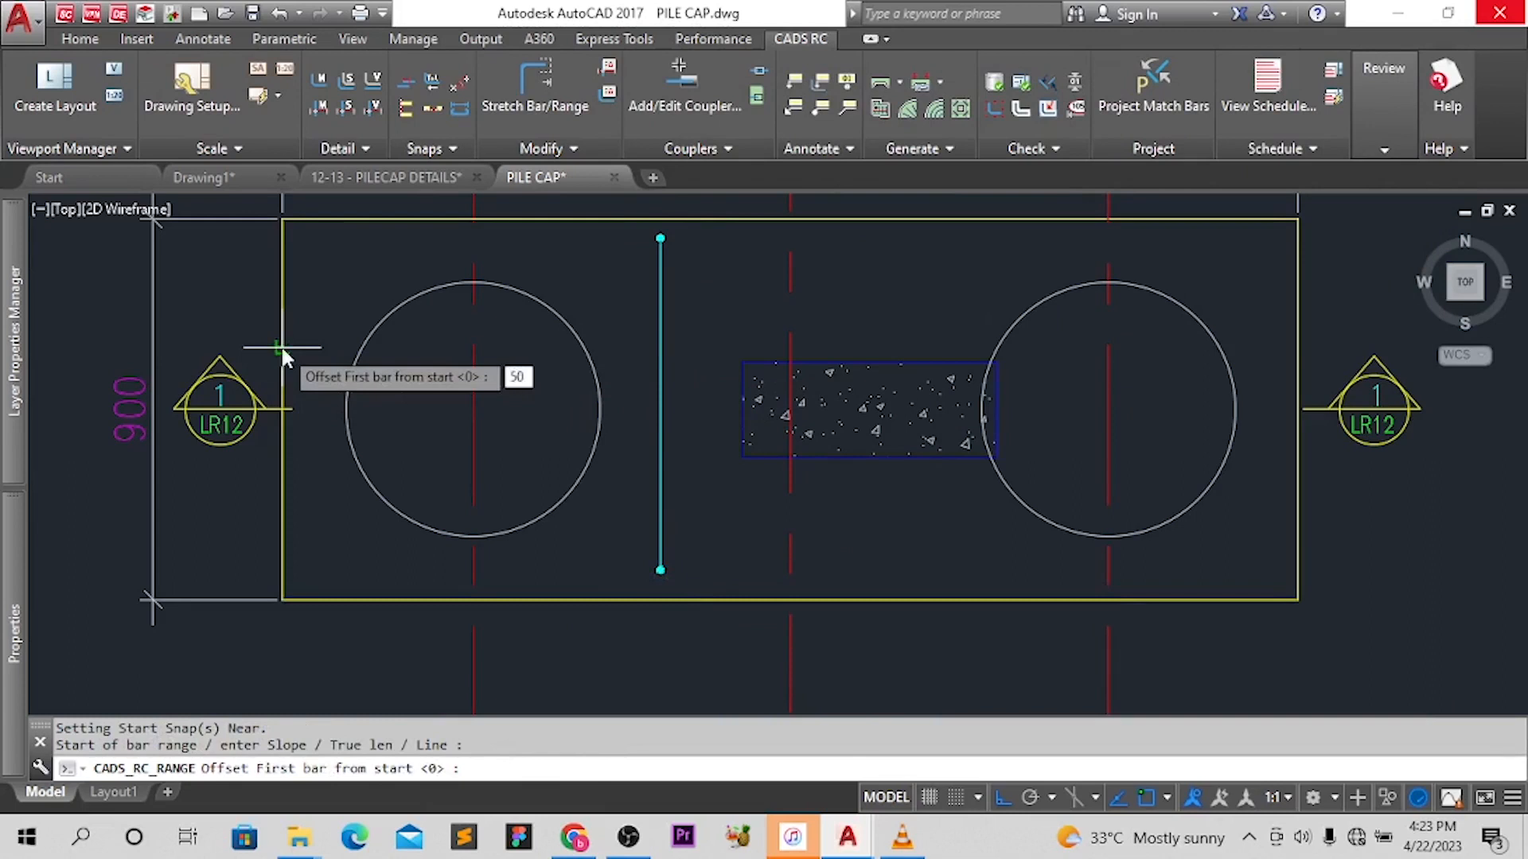
{"action": "key", "text": "Return"}
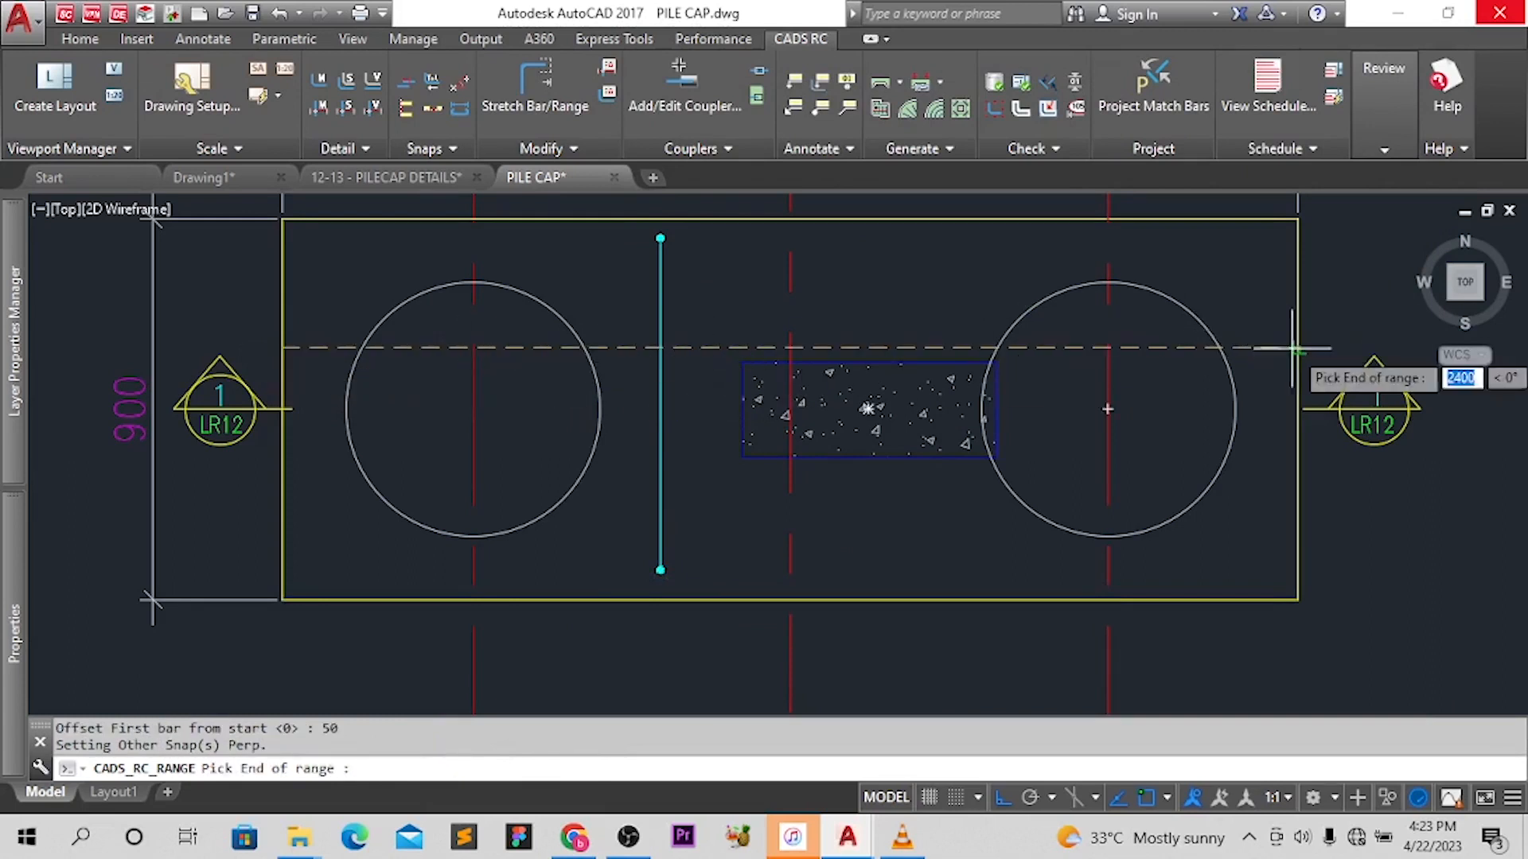
{"action": "left_click", "coordinate": [1292, 347]}
{"action": "type", "text": "50"}
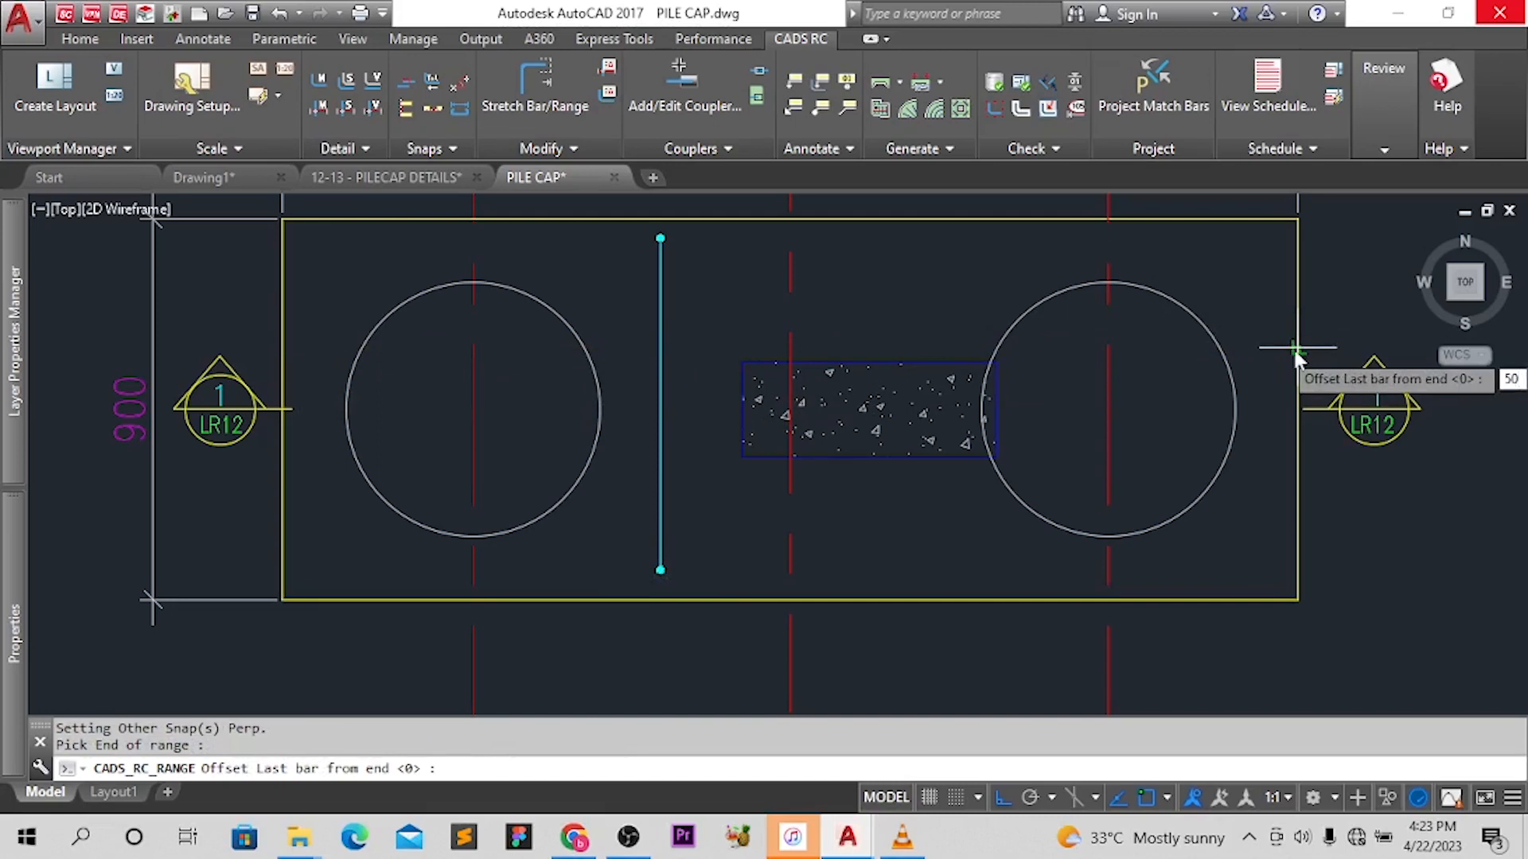
{"action": "key", "text": "Return"}
{"action": "key", "text": "Return"}
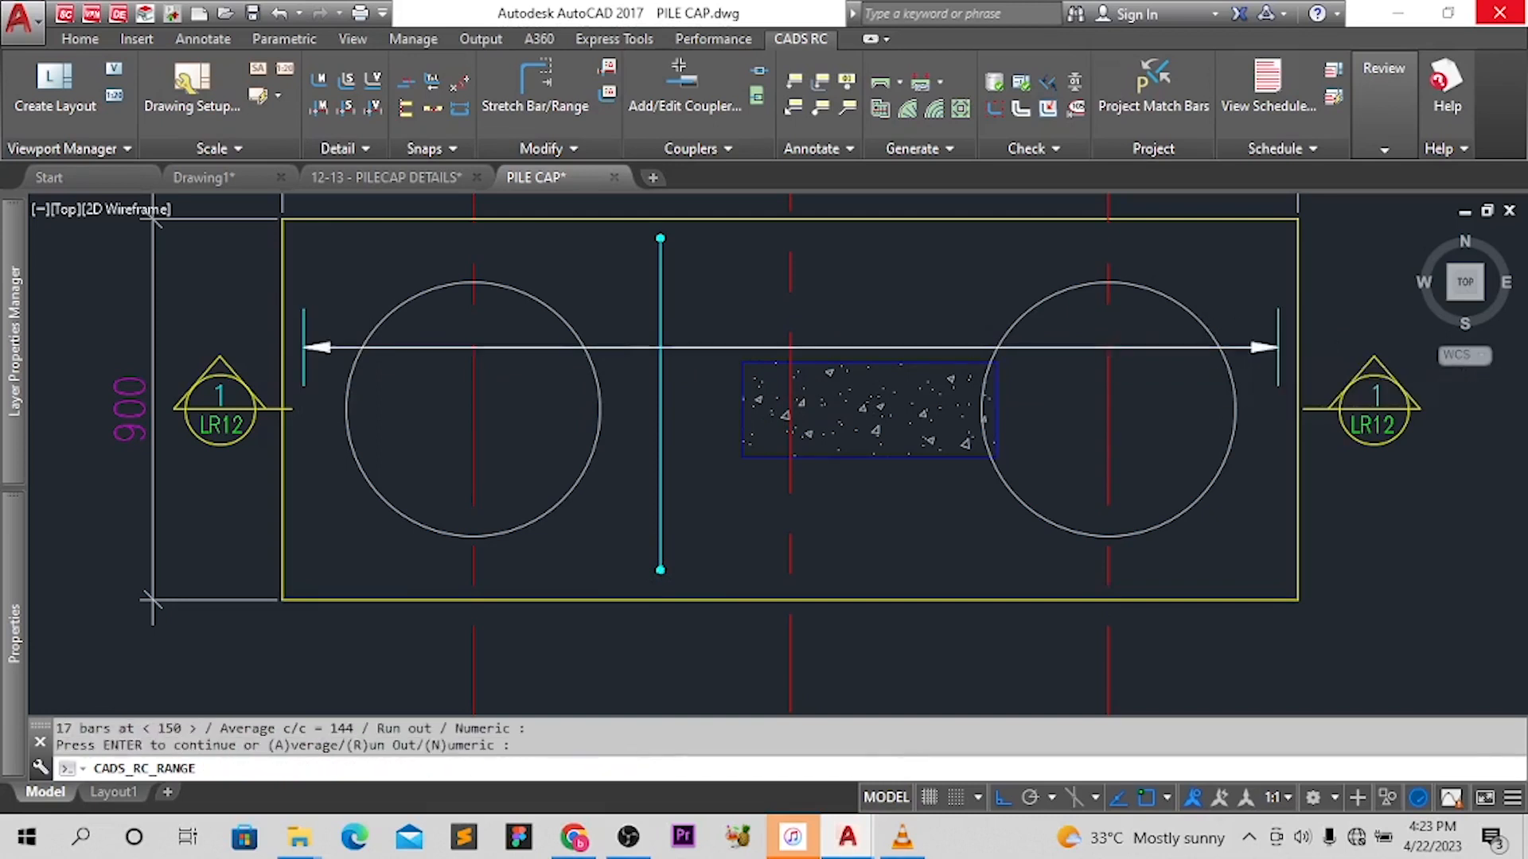
Label the U-bar range and place its horizontal label just outside the plan's right edge, above the section marker
{"action": "type", "text": "Y"}
{"action": "key", "text": "Return"}
{"action": "middle_click_drag", "start_coordinate": [1190, 380], "coordinate": [766, 384]}
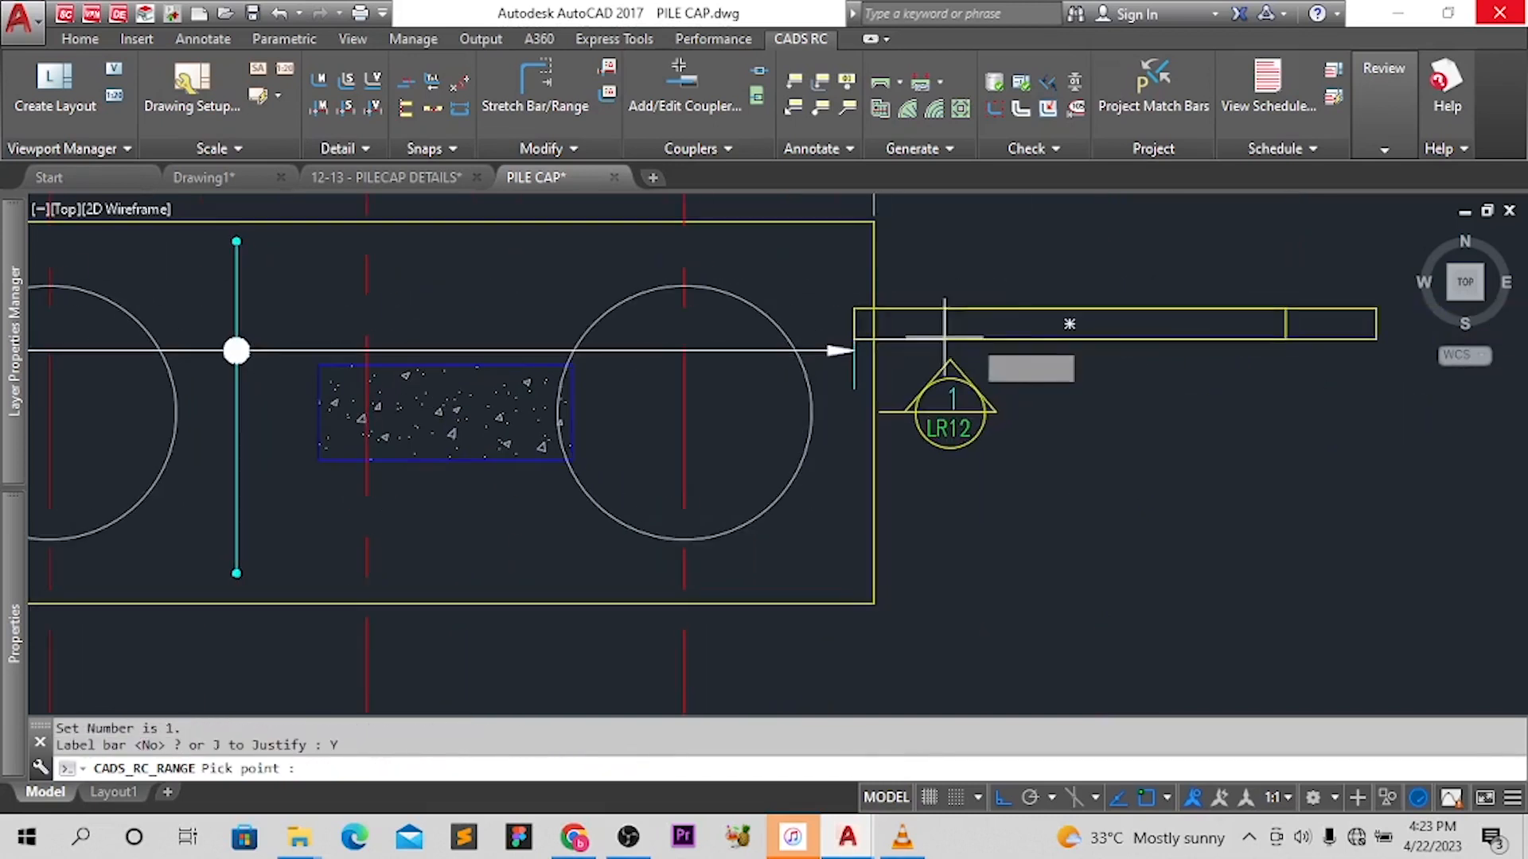
{"action": "left_click", "coordinate": [1032, 342]}
{"action": "key", "text": "Return"}
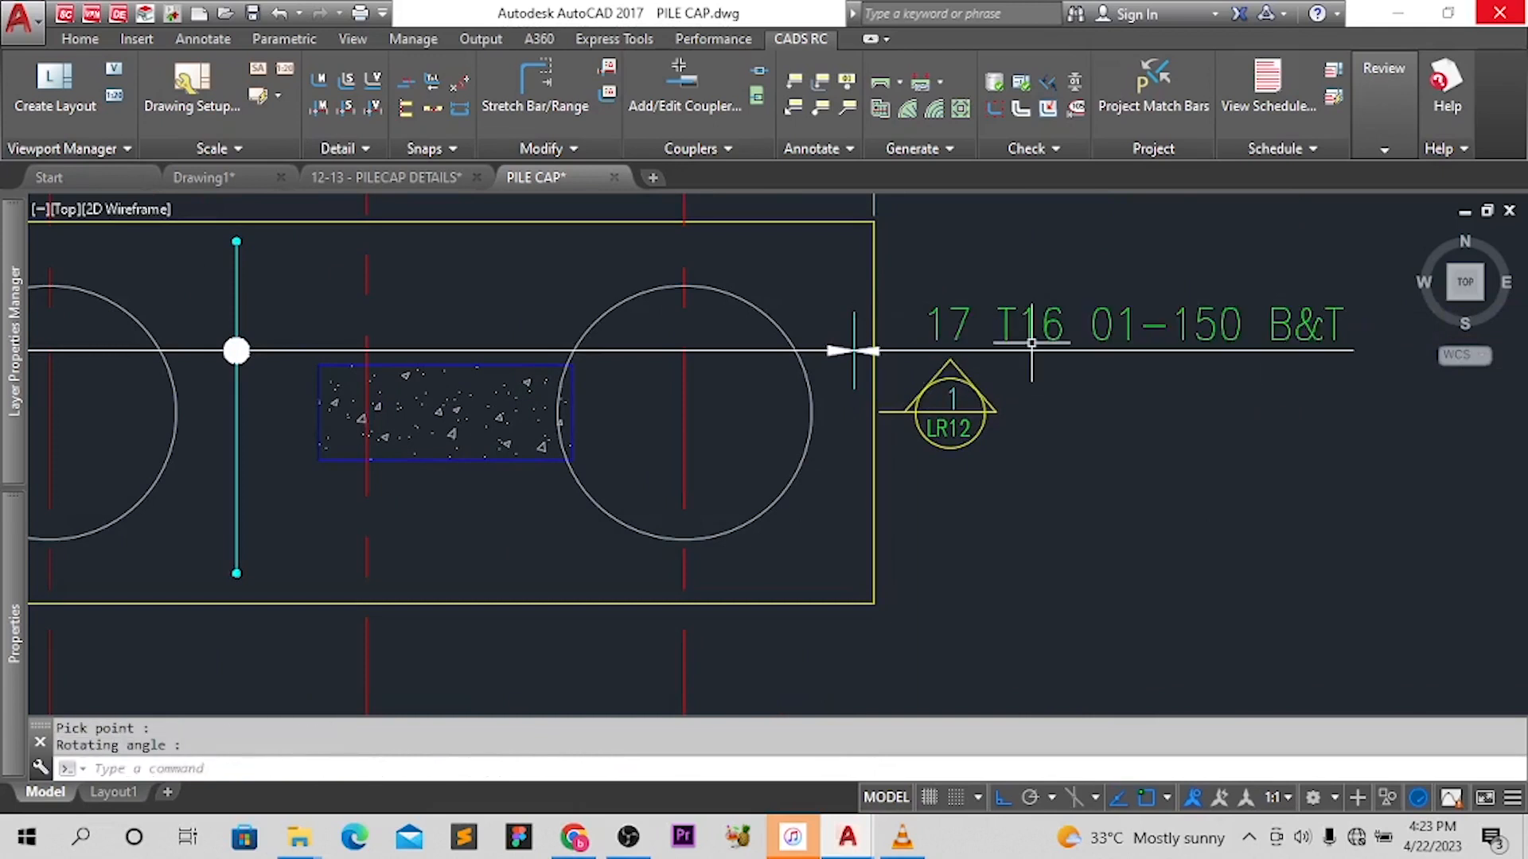
Edit the vertical U-bar's label data to set its multiplier to 2
{"action": "scroll", "coordinate": [1404, 223], "scroll_direction": "down", "scroll_amount": 2}
{"action": "mouse_move", "coordinate": [636, 312]}
{"action": "middle_mouse_down"}
{"action": "mouse_move", "coordinate": [720, 267]}
{"action": "mouse_move", "coordinate": [714, 278]}
{"action": "middle_mouse_up"}
{"action": "double_click", "coordinate": [714, 279]}
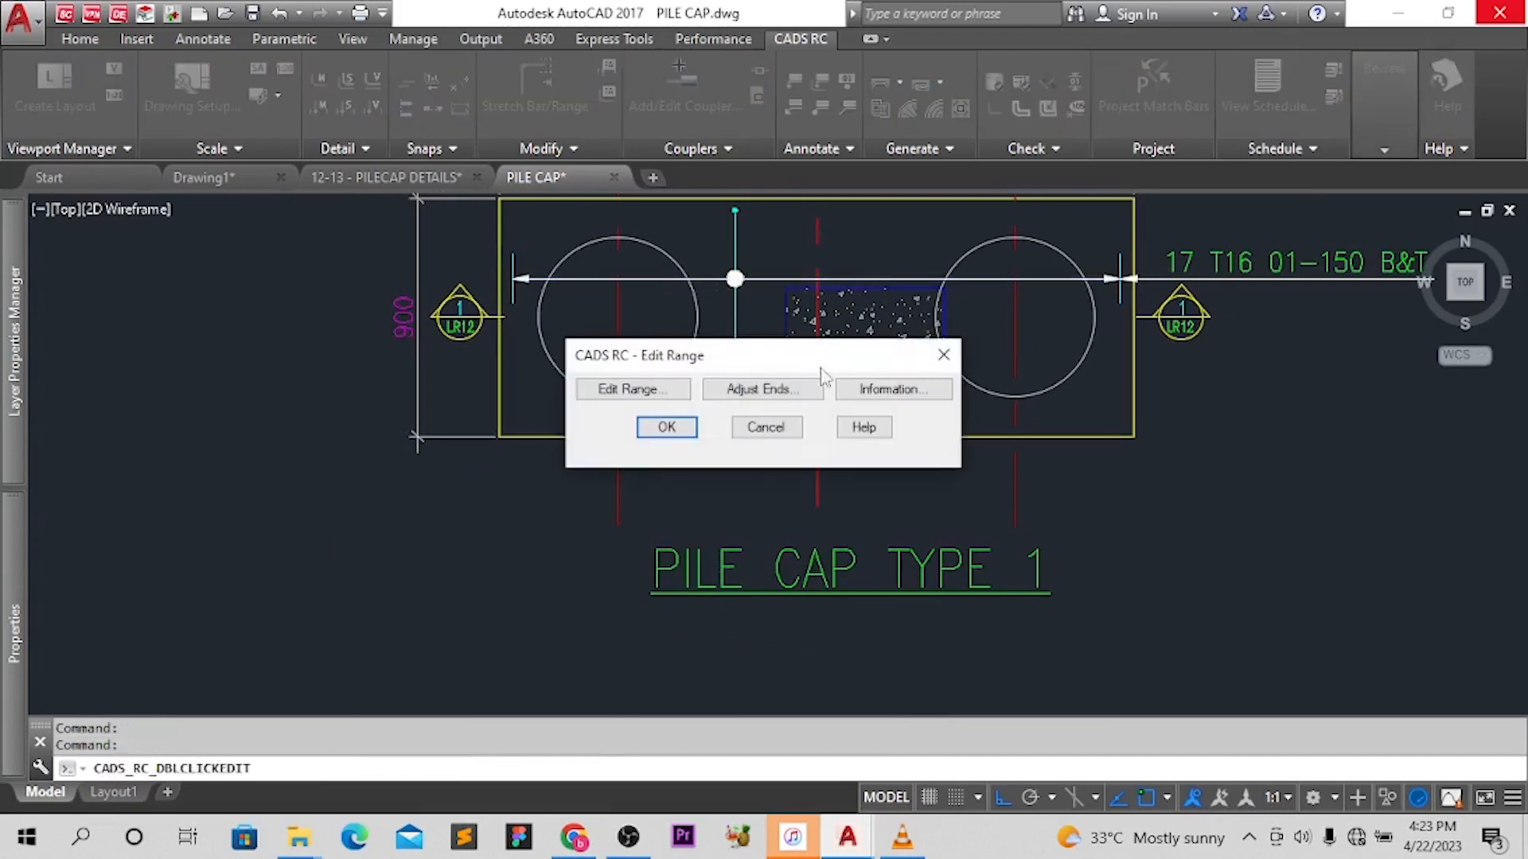
{"action": "left_click", "coordinate": [765, 427]}
{"action": "double_click", "coordinate": [735, 332]}
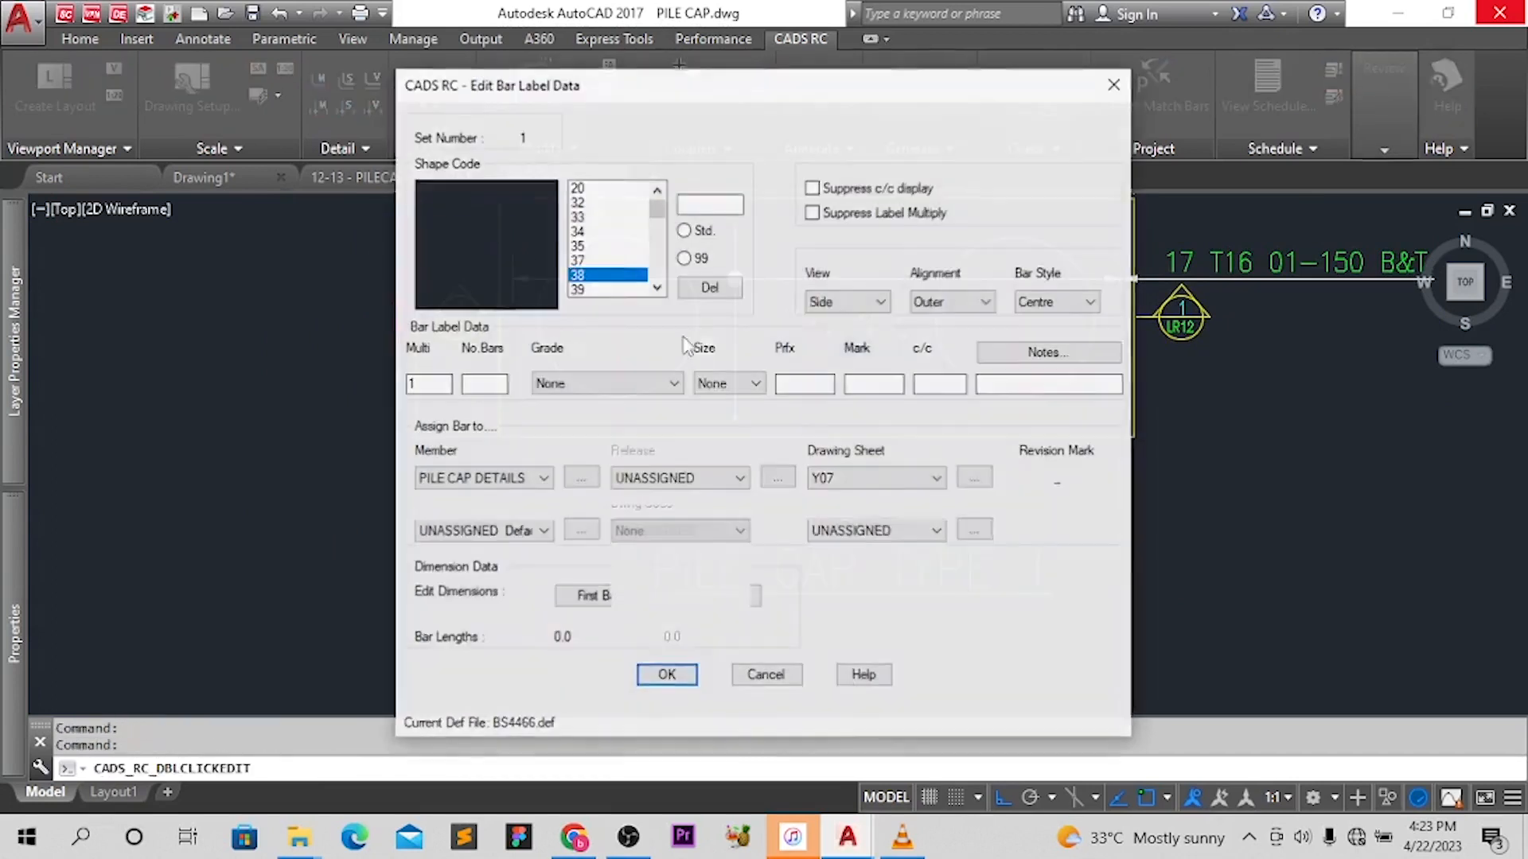
{"action": "type", "text": "2"}
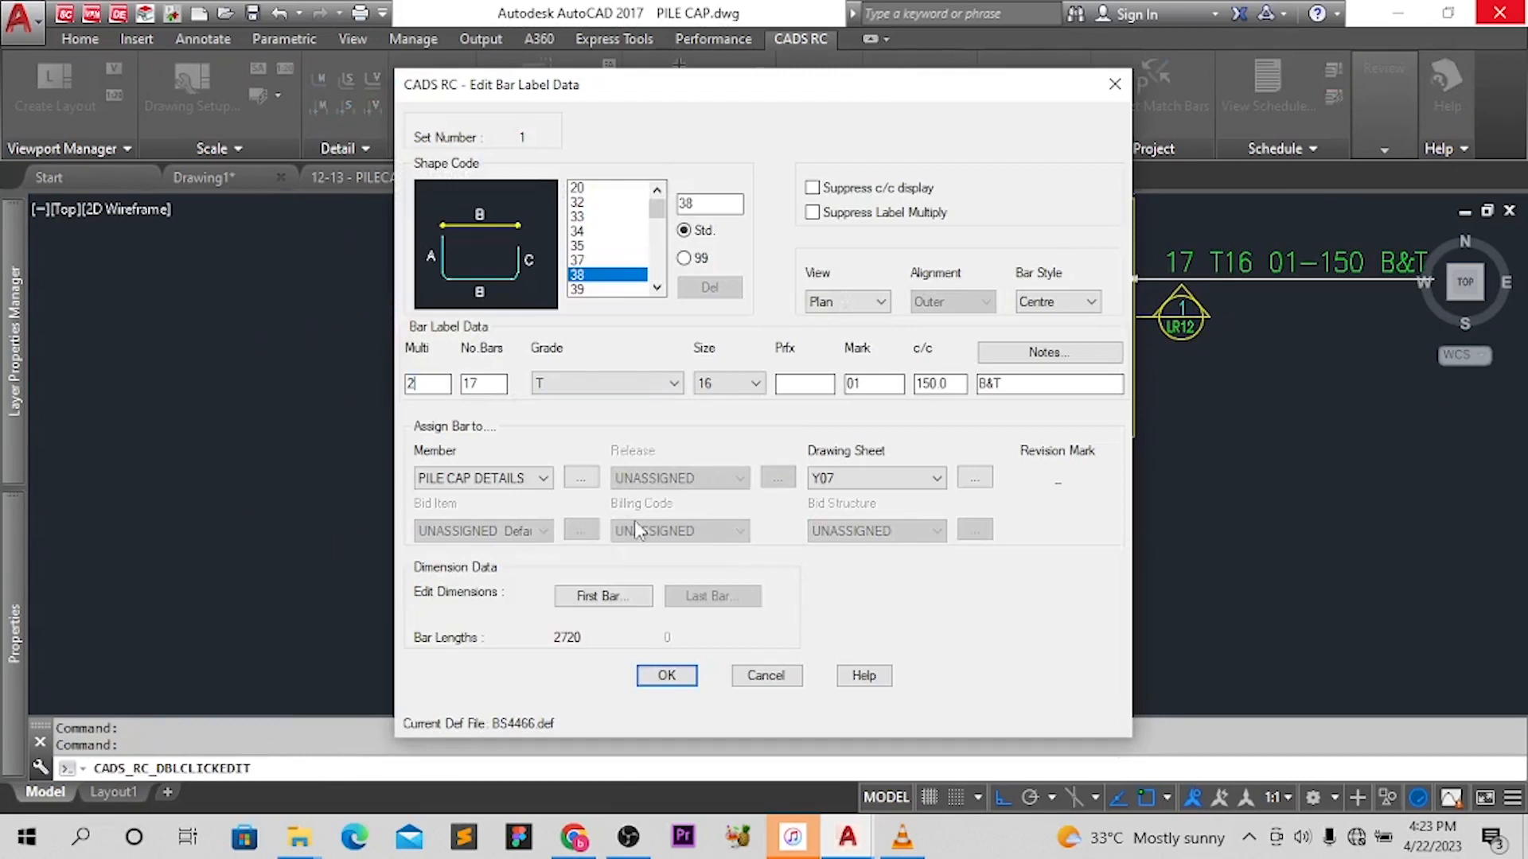
{"action": "left_click", "coordinate": [667, 675]}
Stretch the 01 bar label's leader line so it reaches the end of the label text
{"action": "middle_click_drag", "start_coordinate": [1306, 278], "coordinate": [1062, 286]}
{"action": "left_click", "coordinate": [1131, 288]}
{"action": "left_click", "coordinate": [1189, 285]}
{"action": "scroll", "coordinate": [1191, 294], "scroll_direction": "up", "scroll_amount": 5}
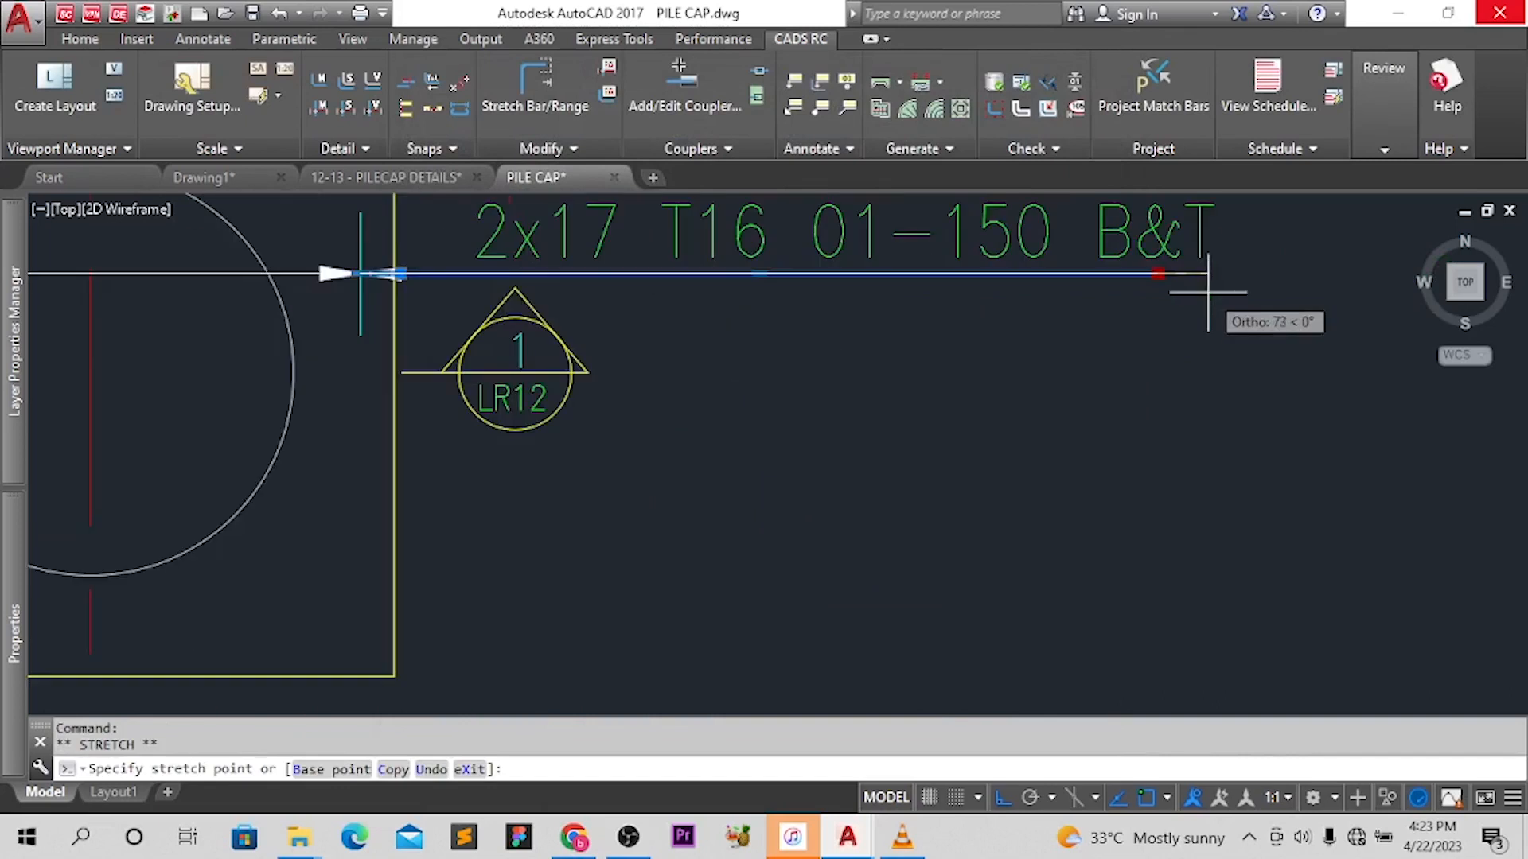
{"action": "scroll", "coordinate": [1114, 314], "scroll_direction": "down", "scroll_amount": 9}
{"action": "key", "text": "Escape"}
{"action": "key", "text": "Escape"}
{"action": "middle_click_drag", "start_coordinate": [924, 327], "coordinate": [847, 310]}
{"action": "middle_click_drag", "start_coordinate": [946, 285], "coordinate": [784, 311]}
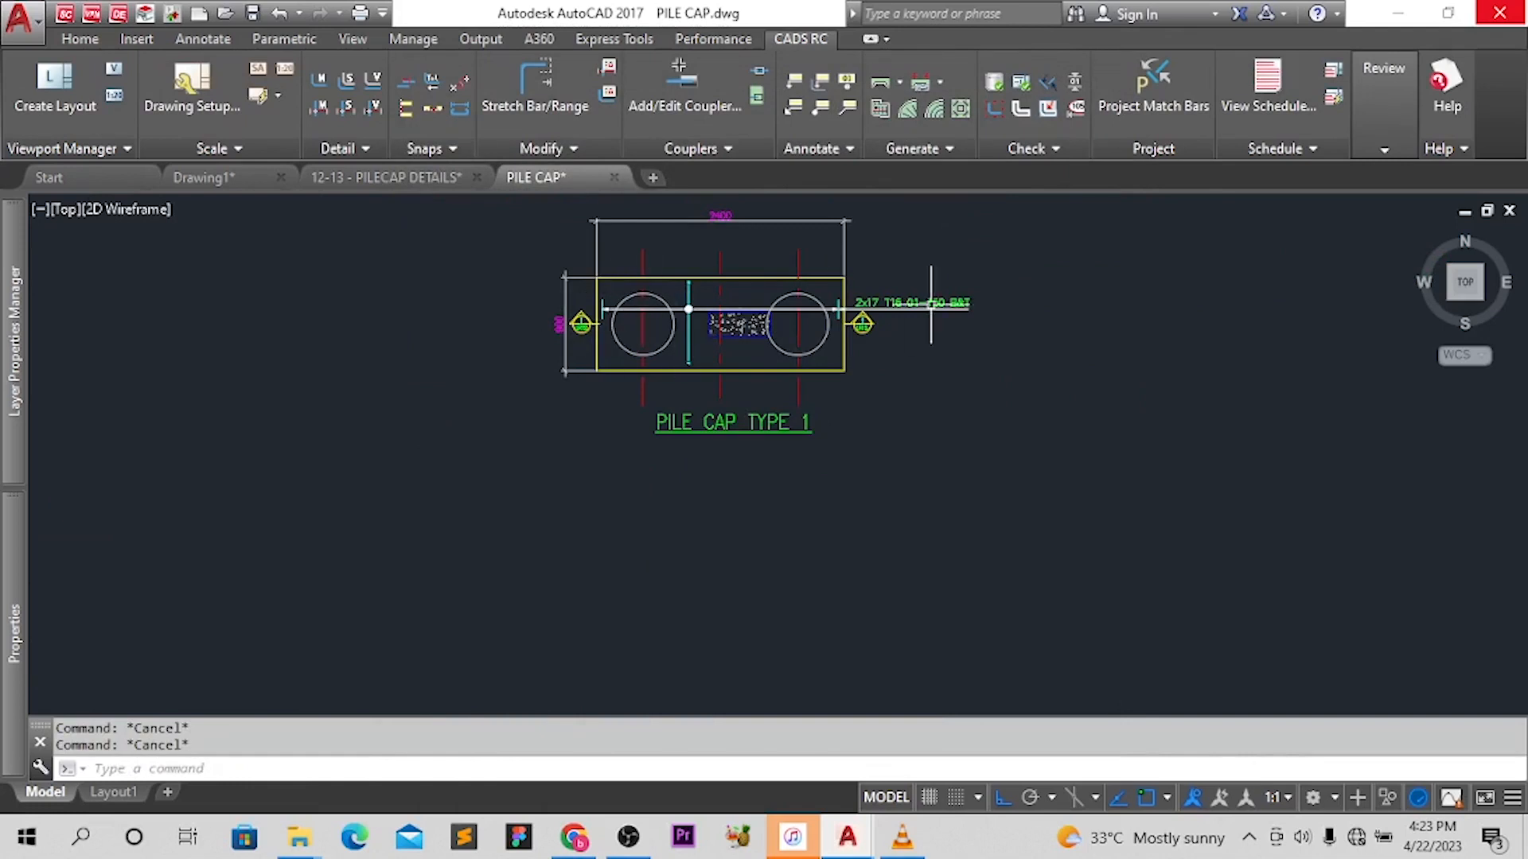
Start another new-mark reinforcement range of the Single Indicator type
{"action": "right_click", "coordinate": [660, 353]}
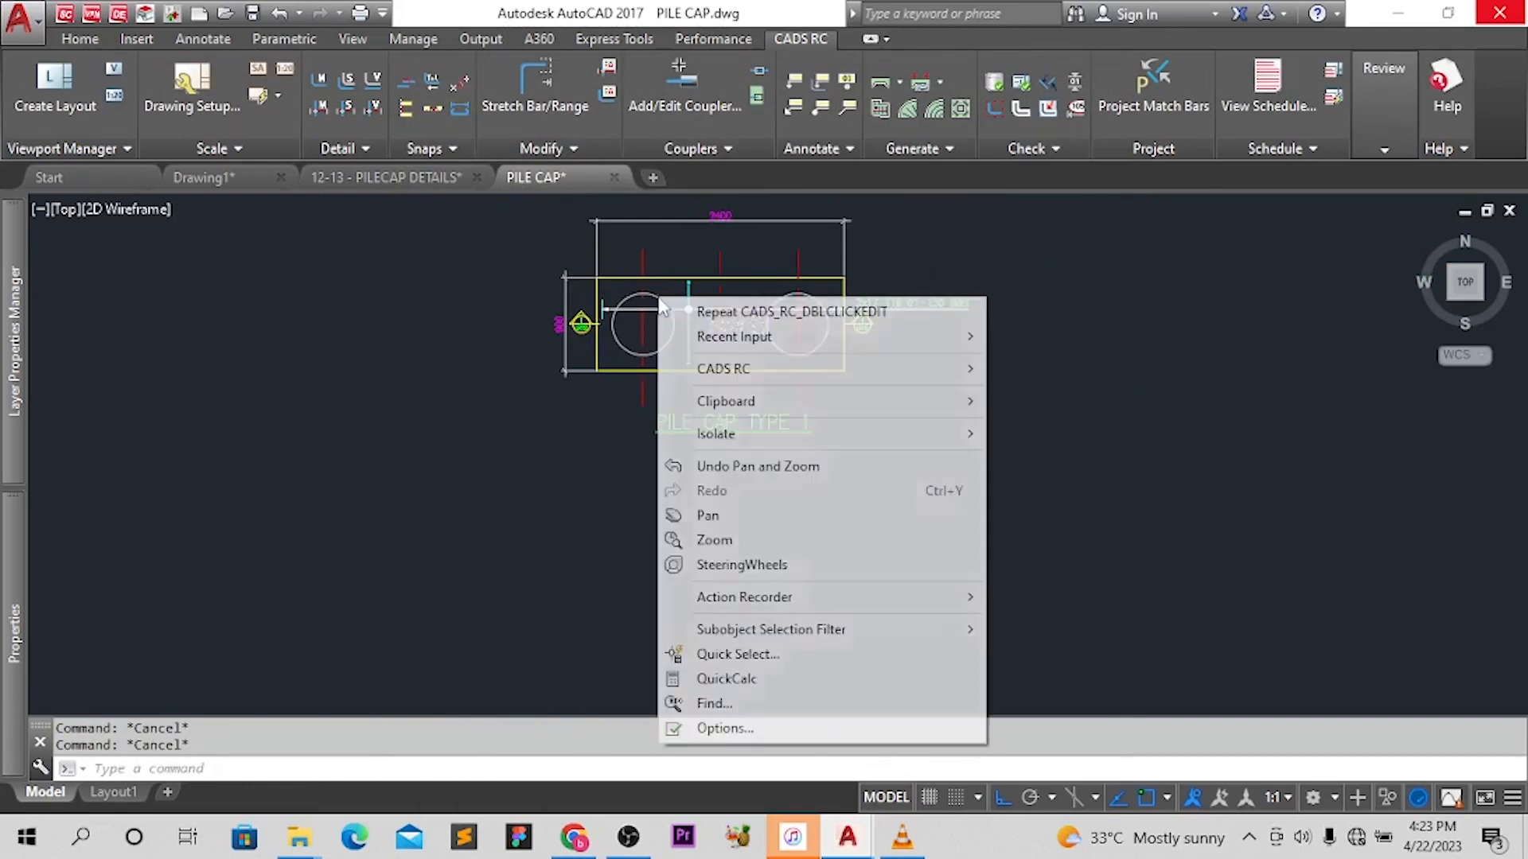
{"action": "mouse_move", "coordinate": [744, 374]}
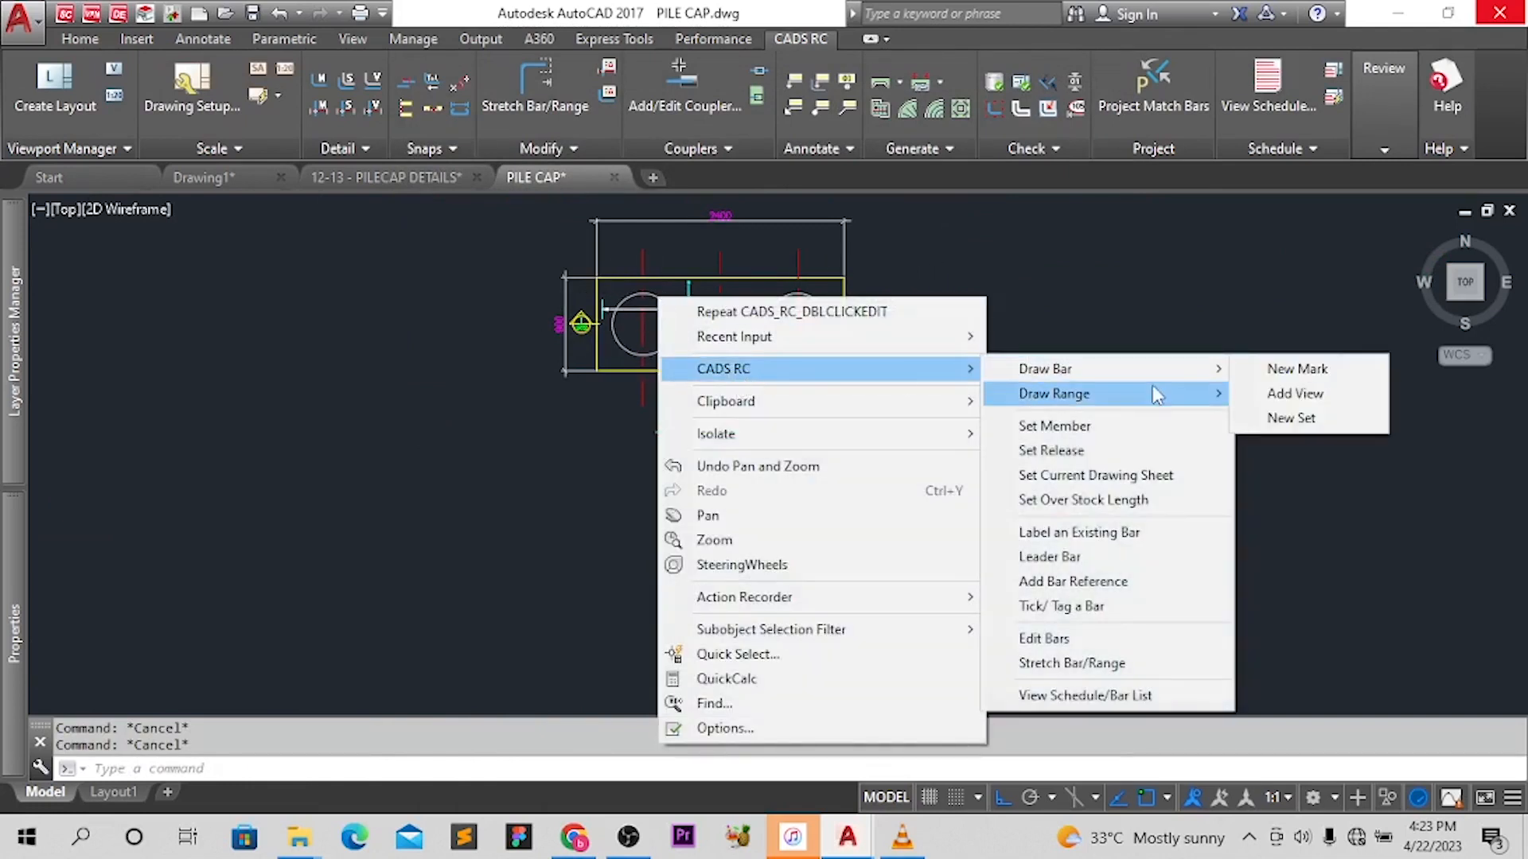
{"action": "mouse_move", "coordinate": [1153, 395]}
{"action": "left_click", "coordinate": [1317, 395]}
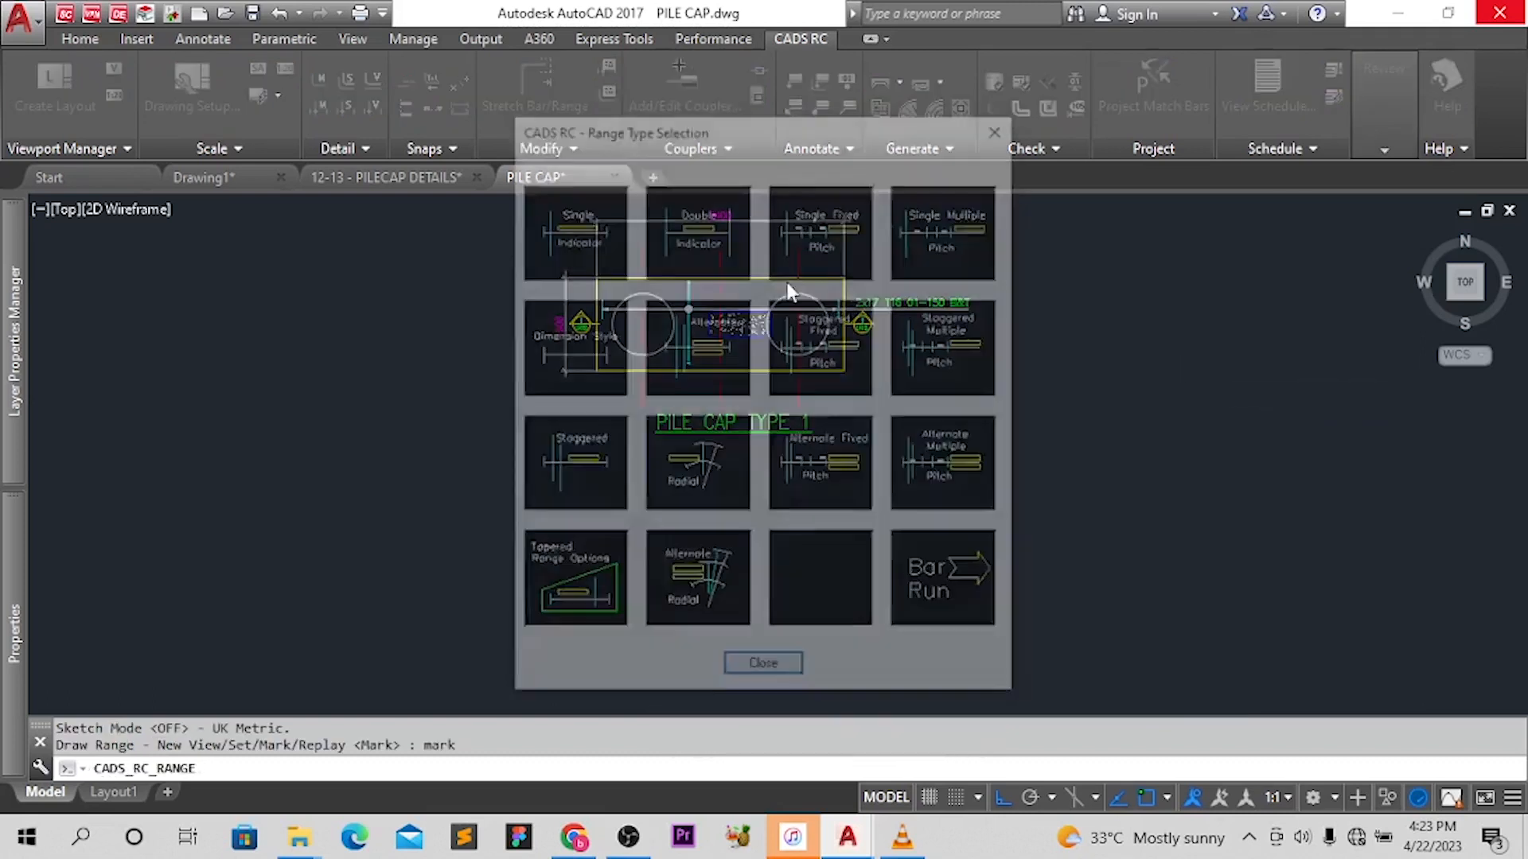
{"action": "left_click", "coordinate": [556, 231]}
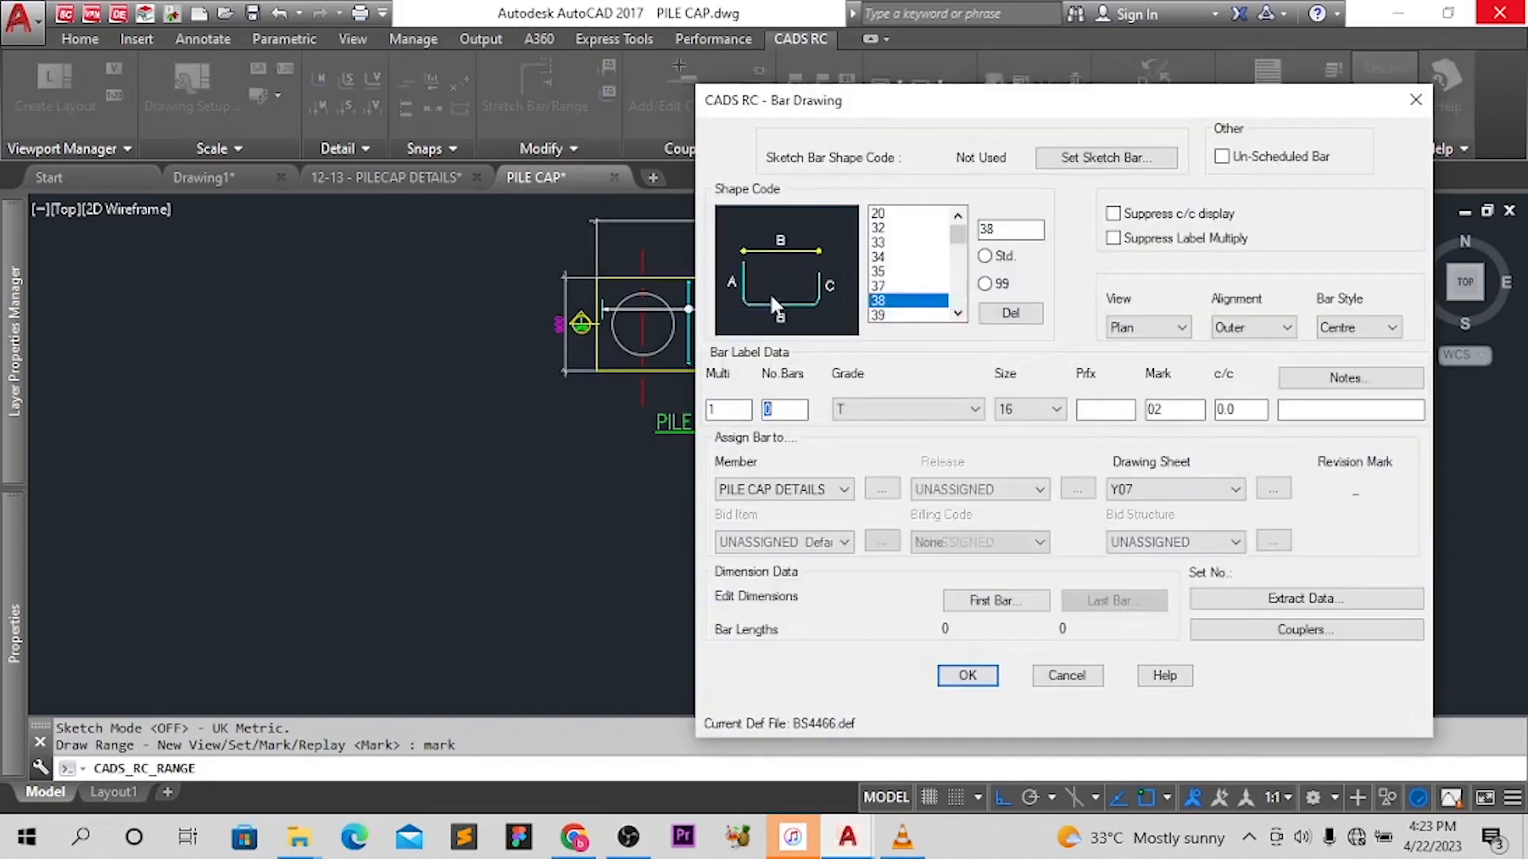
Set the shape code 38 bar to multiplier 2, size 20, 150 c/c, note B&T, and dimensions A 1000, B 2300, C 1000
{"action": "left_click_drag", "start_coordinate": [1075, 110], "coordinate": [1043, 318]}
{"action": "left_click_drag", "start_coordinate": [937, 243], "coordinate": [931, 226]}
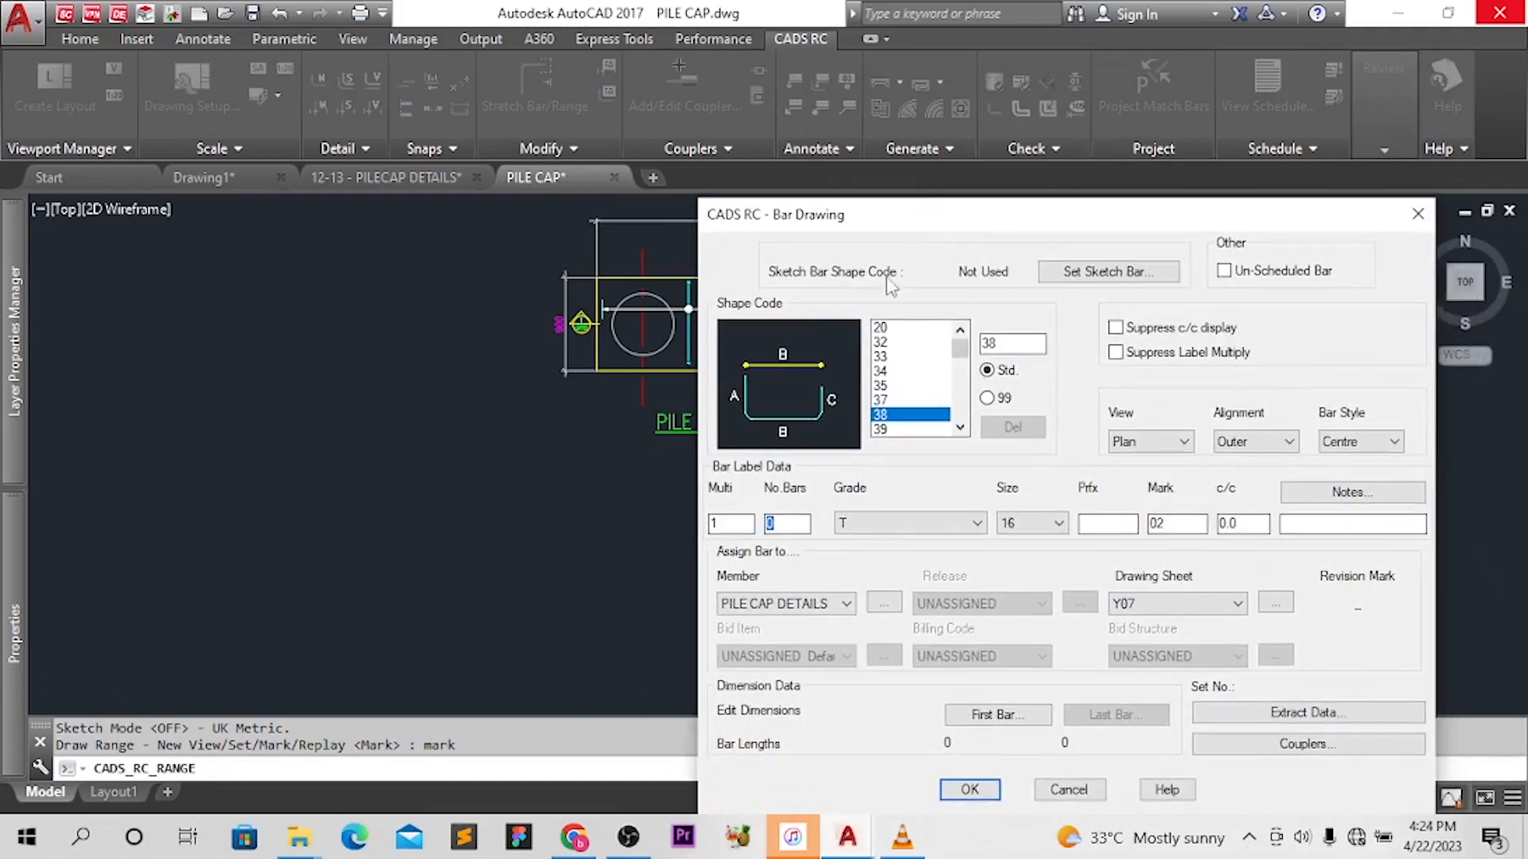
{"action": "left_click", "coordinate": [1015, 529]}
{"action": "left_click", "coordinate": [1023, 628]}
{"action": "left_click", "coordinate": [997, 715]}
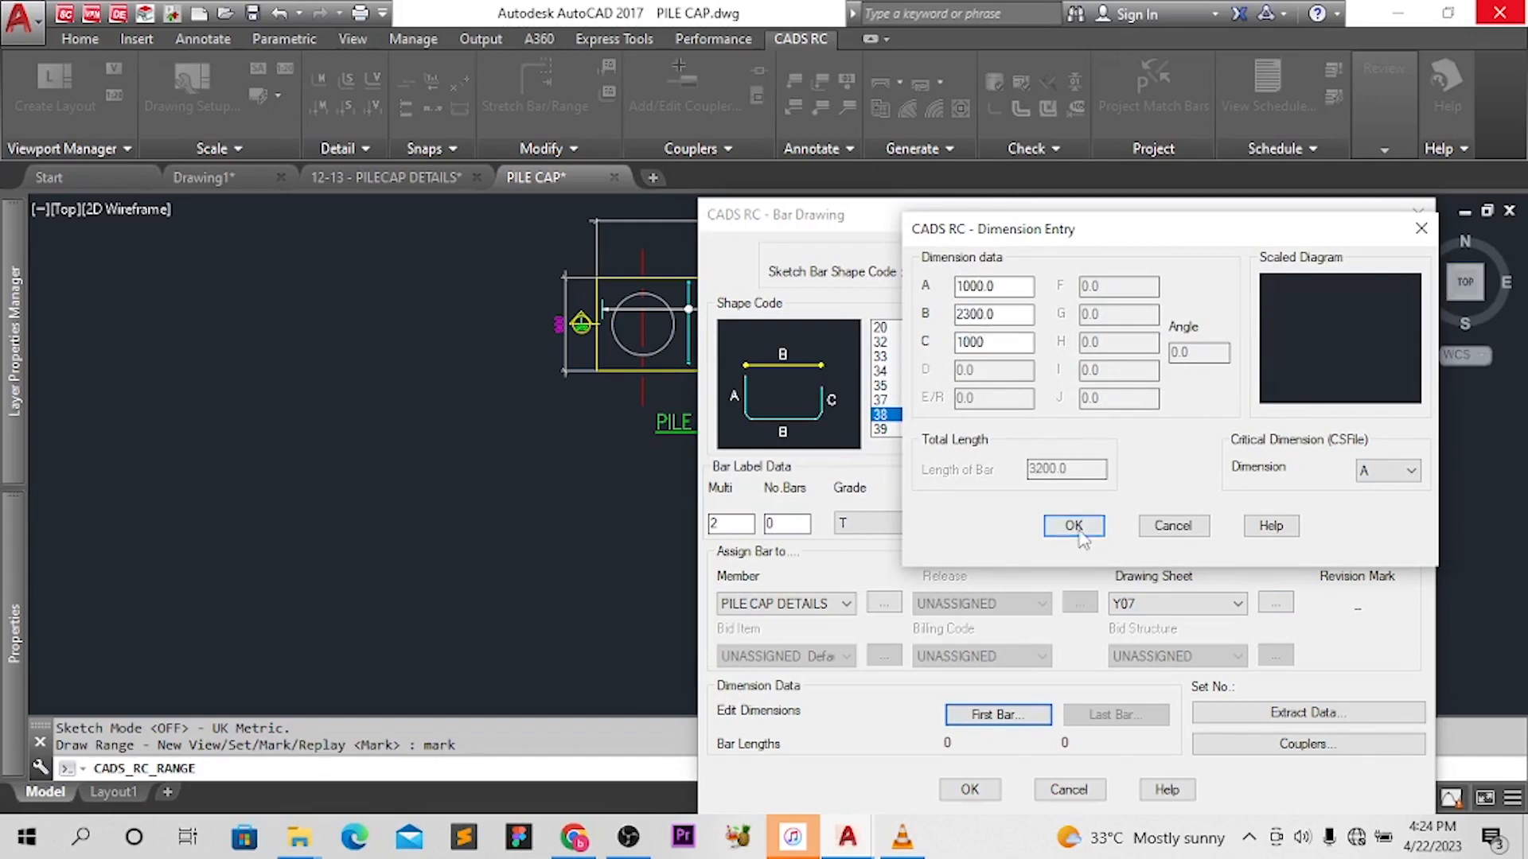
{"action": "left_click", "coordinate": [1074, 526]}
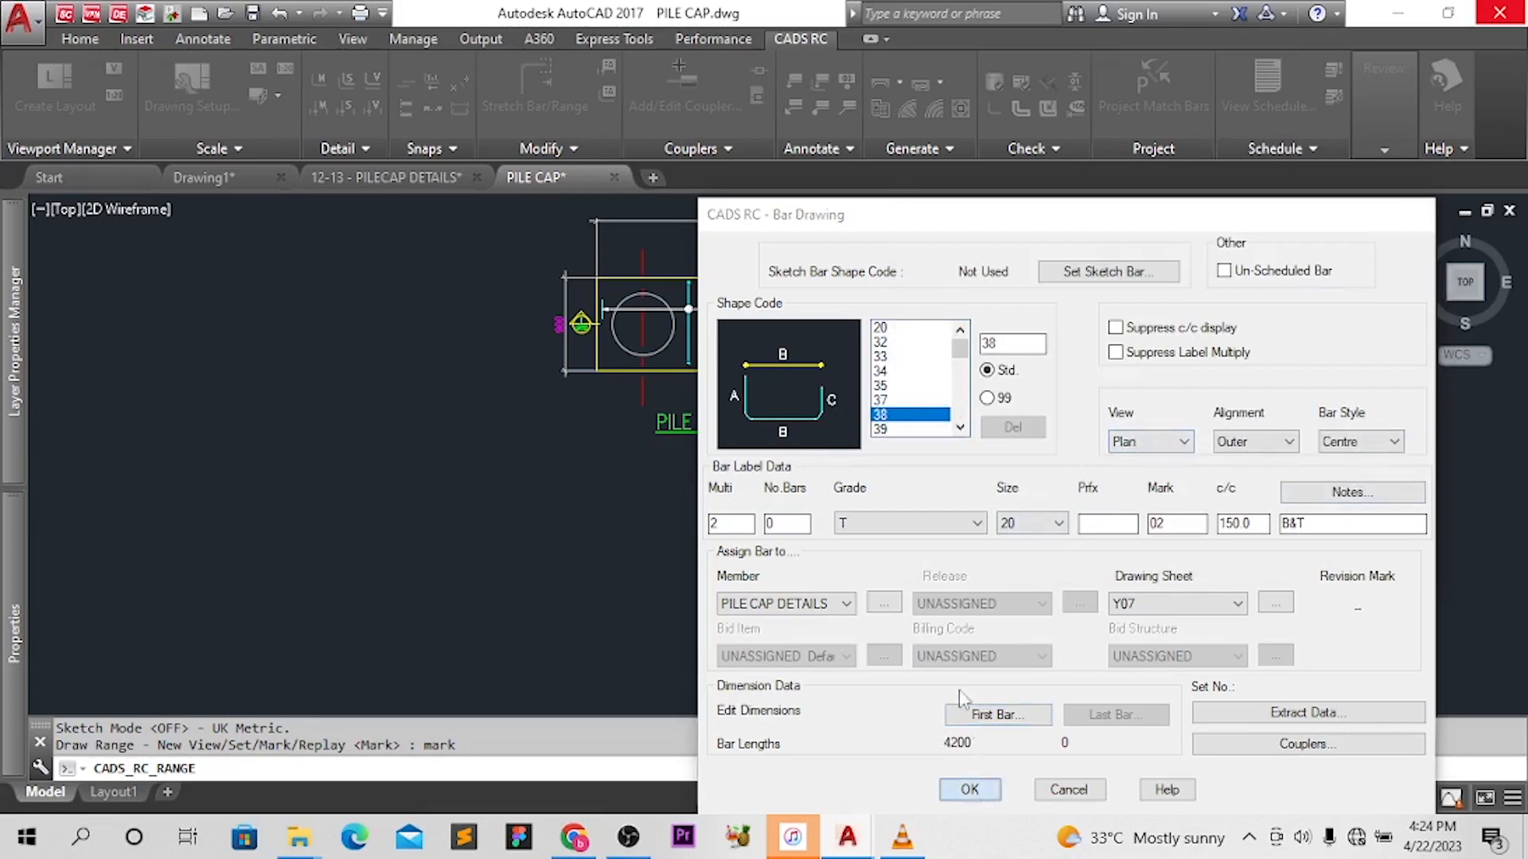
{"action": "left_click", "coordinate": [970, 789]}
Place the size 20 U-bar in Plan view as a horizontal bar along the pile cap's length, just below its centre
{"action": "scroll", "coordinate": [676, 327], "scroll_direction": "up", "scroll_amount": 8}
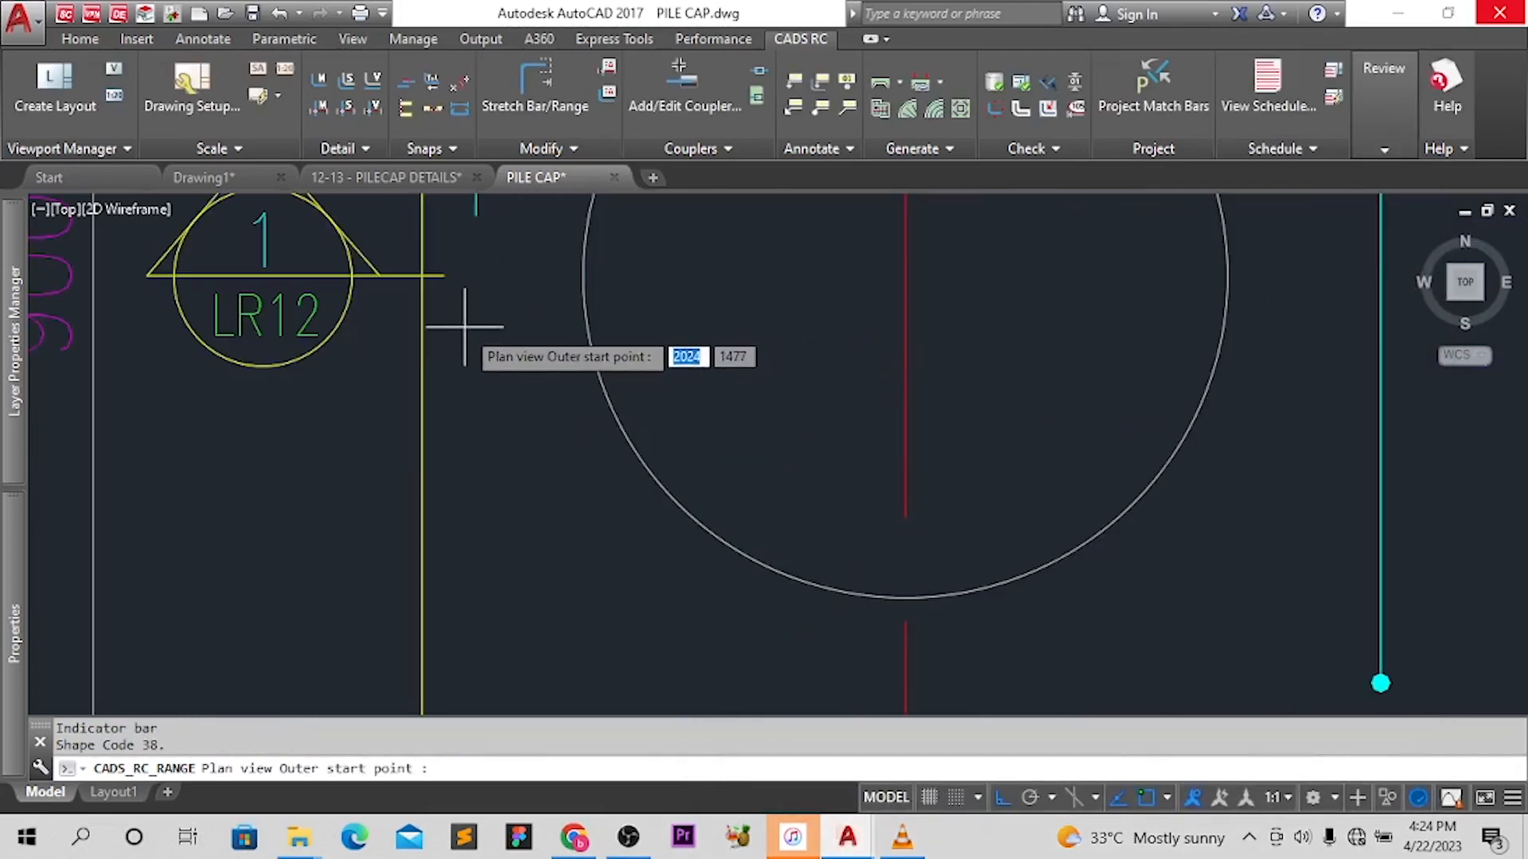
{"action": "scroll", "coordinate": [464, 326], "scroll_direction": "down", "scroll_amount": 2}
{"action": "scroll", "coordinate": [446, 332], "scroll_direction": "down", "scroll_amount": 8}
{"action": "left_click", "coordinate": [573, 343]}
{"action": "scroll", "coordinate": [716, 304], "scroll_direction": "up", "scroll_amount": 6}
{"action": "left_click", "coordinate": [719, 266]}
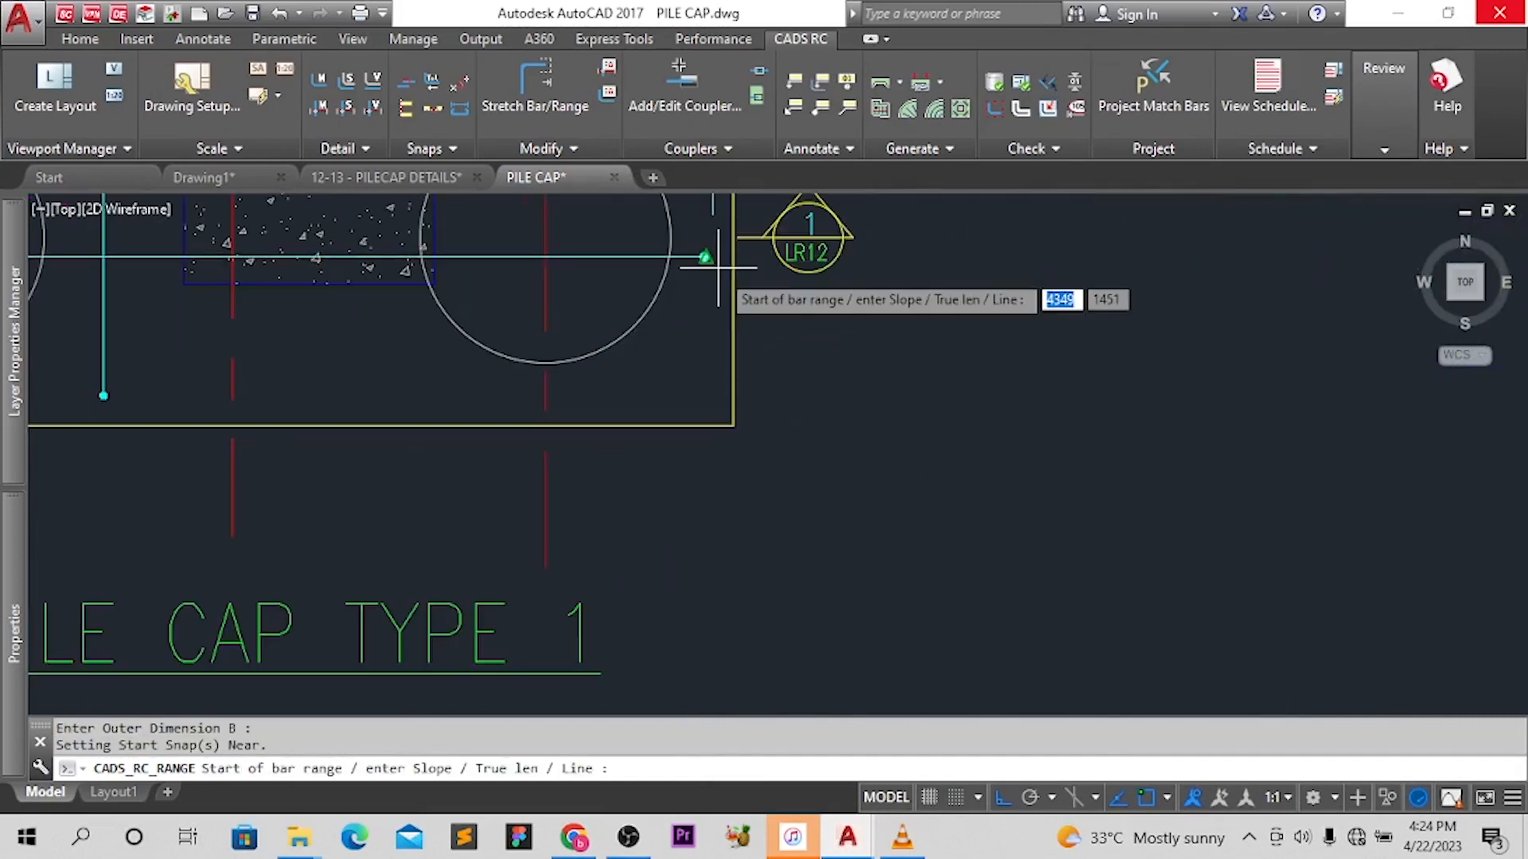
Run the size 20 bar range from the plan's bottom edge to its top edge, accepting 50 end offsets and 150 spacing
{"action": "scroll", "coordinate": [694, 397], "scroll_direction": "down", "scroll_amount": 3}
{"action": "scroll", "coordinate": [673, 466], "scroll_direction": "down", "scroll_amount": 2}
{"action": "middle_click_drag", "start_coordinate": [673, 470], "coordinate": [672, 433]}
{"action": "left_click", "coordinate": [668, 446]}
{"action": "key", "text": "Return"}
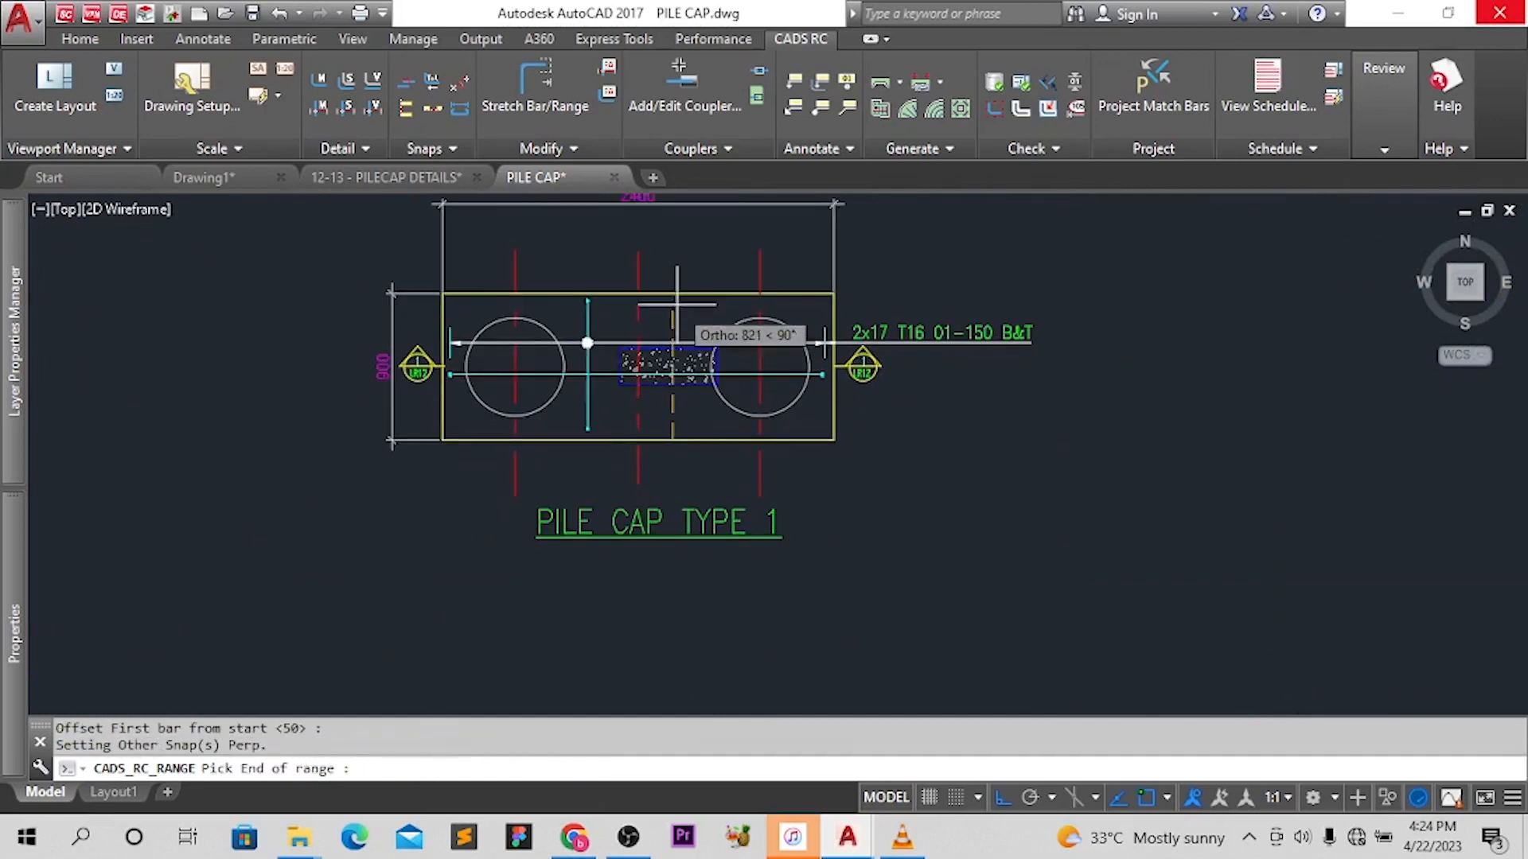
{"action": "left_click", "coordinate": [673, 295]}
{"action": "key", "text": "Return"}
{"action": "key", "text": "Return"}
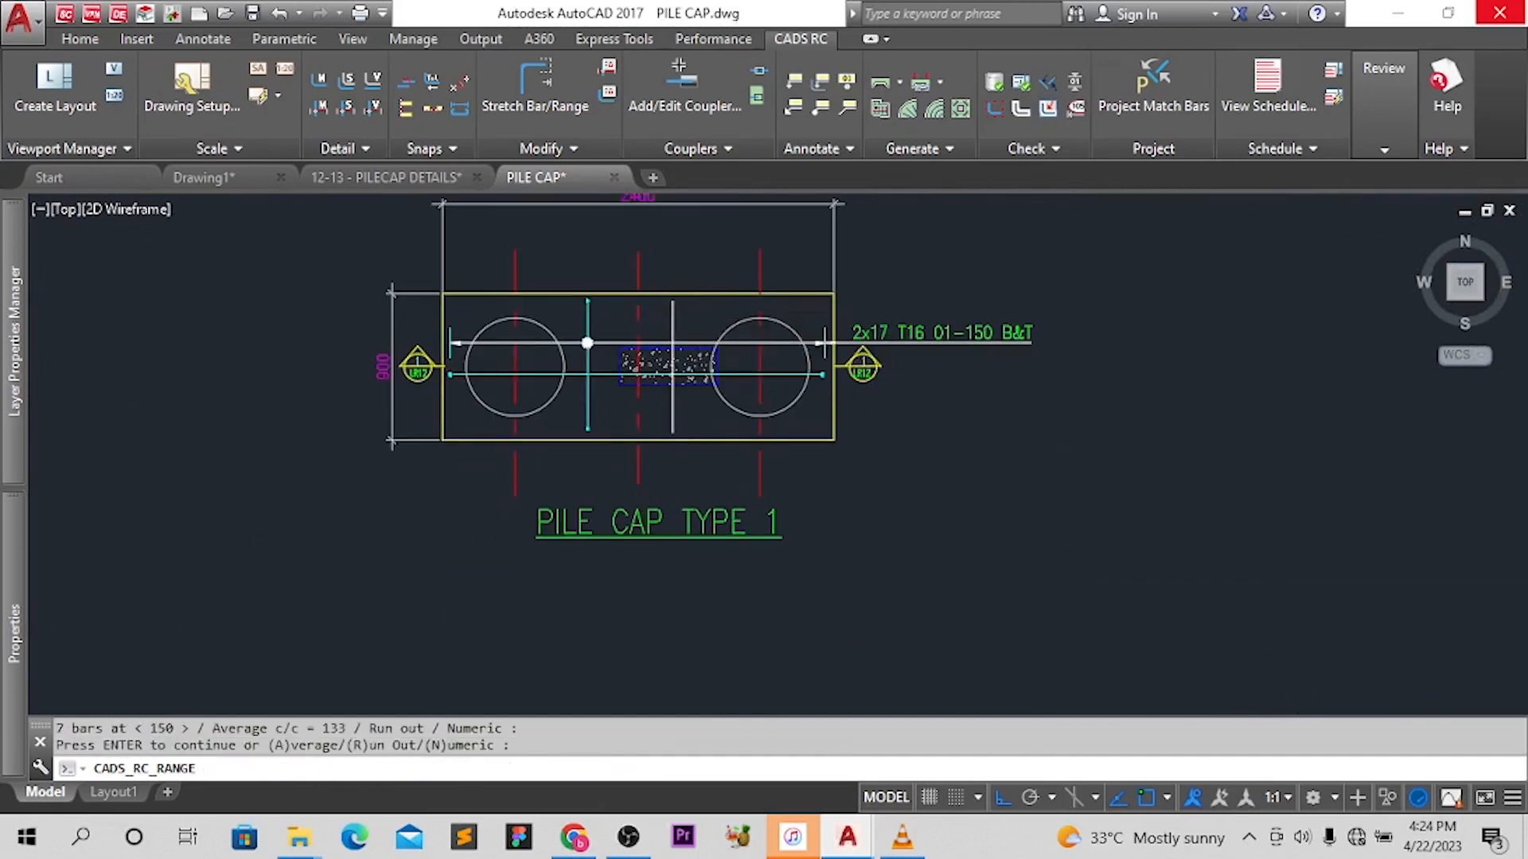
Label the size 20 bar range with Ortho off, placing the horizontal label above the 01 label outside the plan's upper right corner
{"action": "type", "text": "y"}
{"action": "key", "text": "Return"}
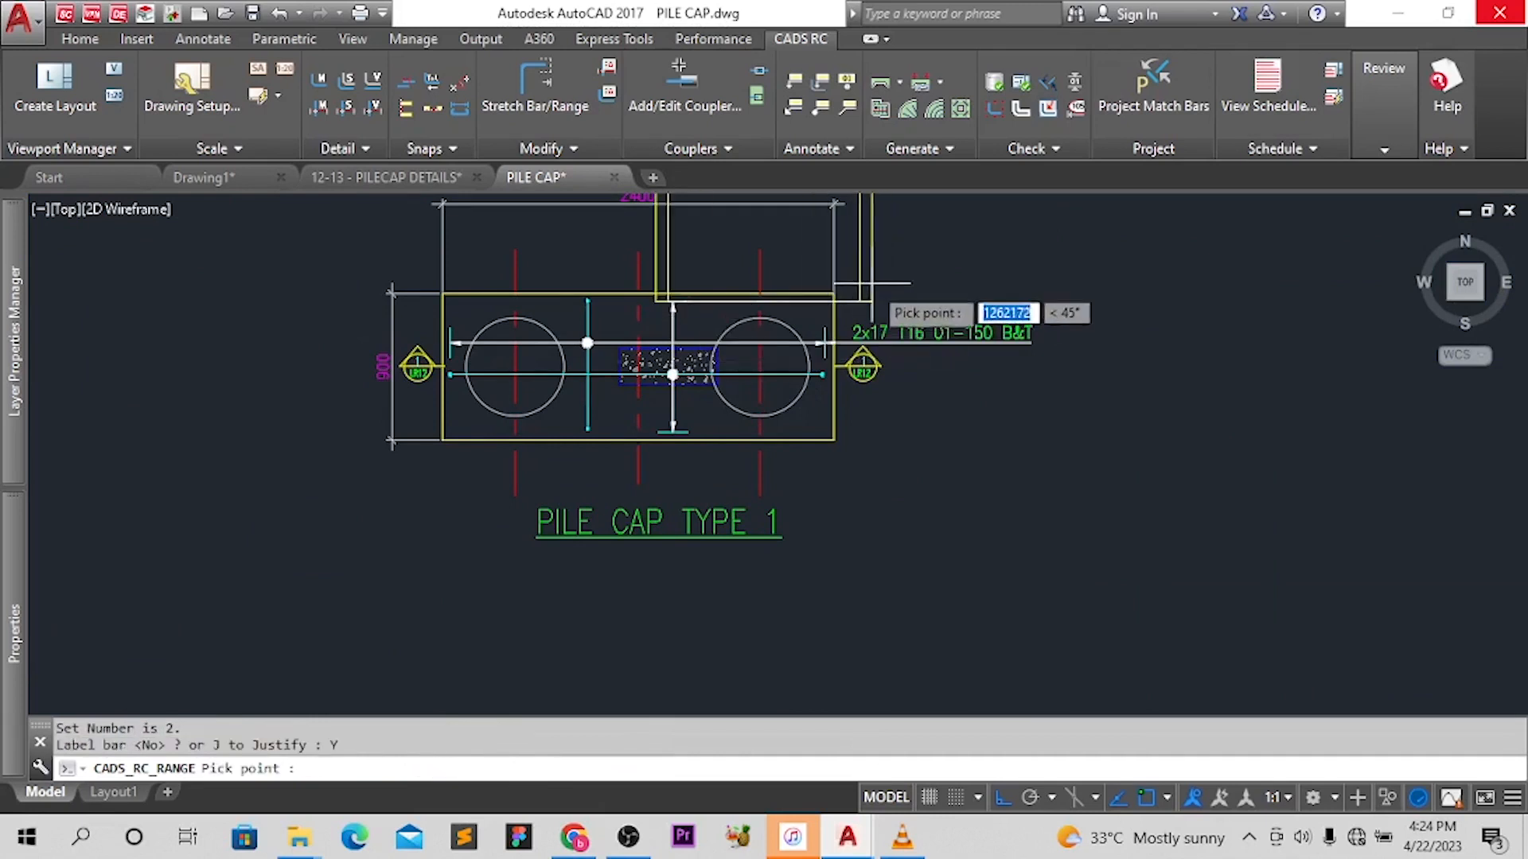
{"action": "scroll", "coordinate": [879, 314], "scroll_direction": "up", "scroll_amount": 2}
{"action": "key", "text": "F8"}
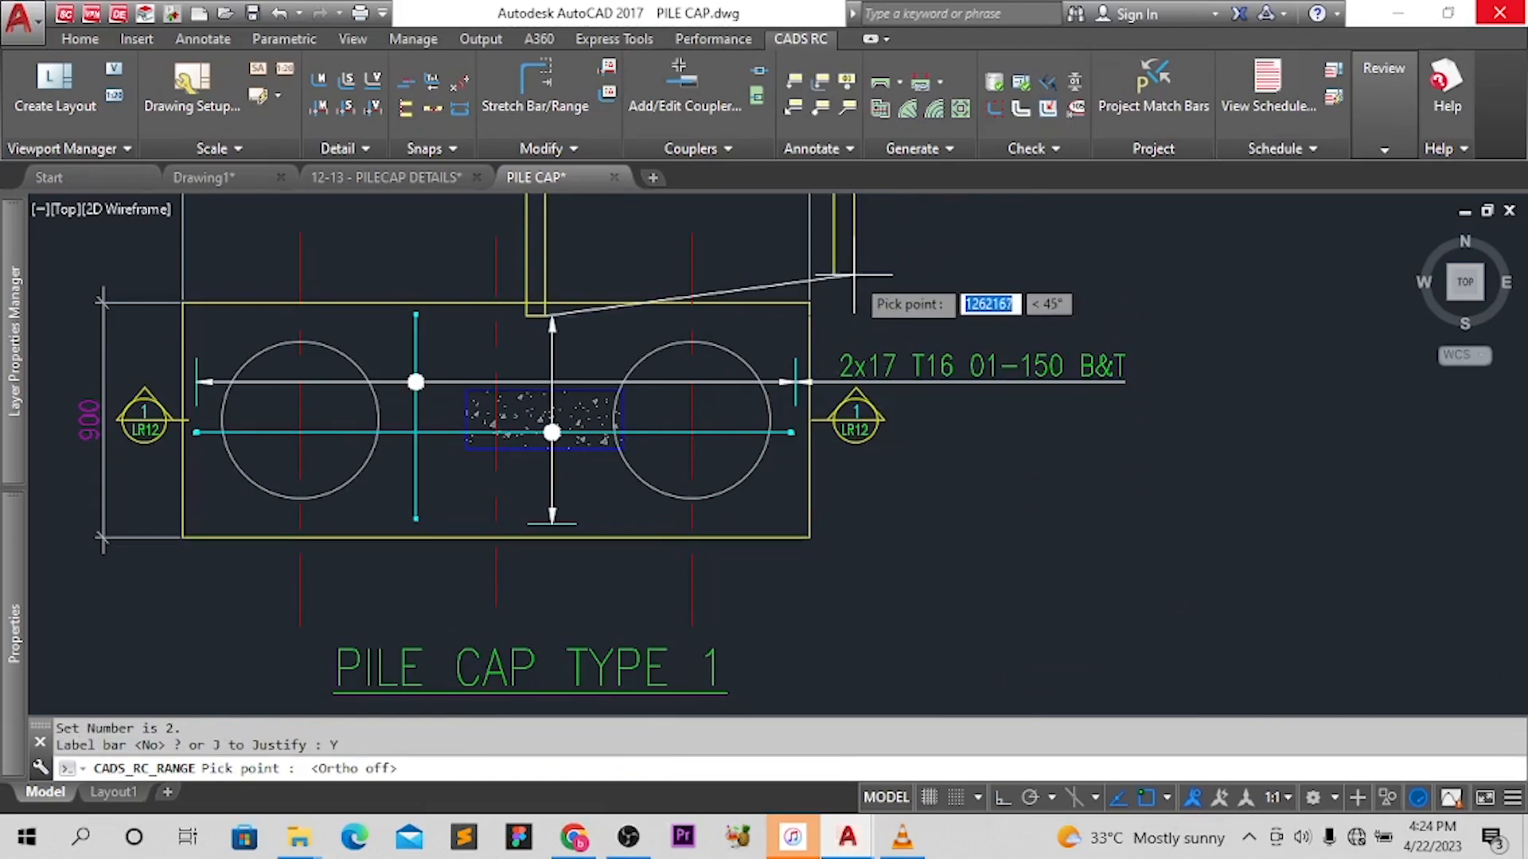
{"action": "left_click", "coordinate": [851, 271]}
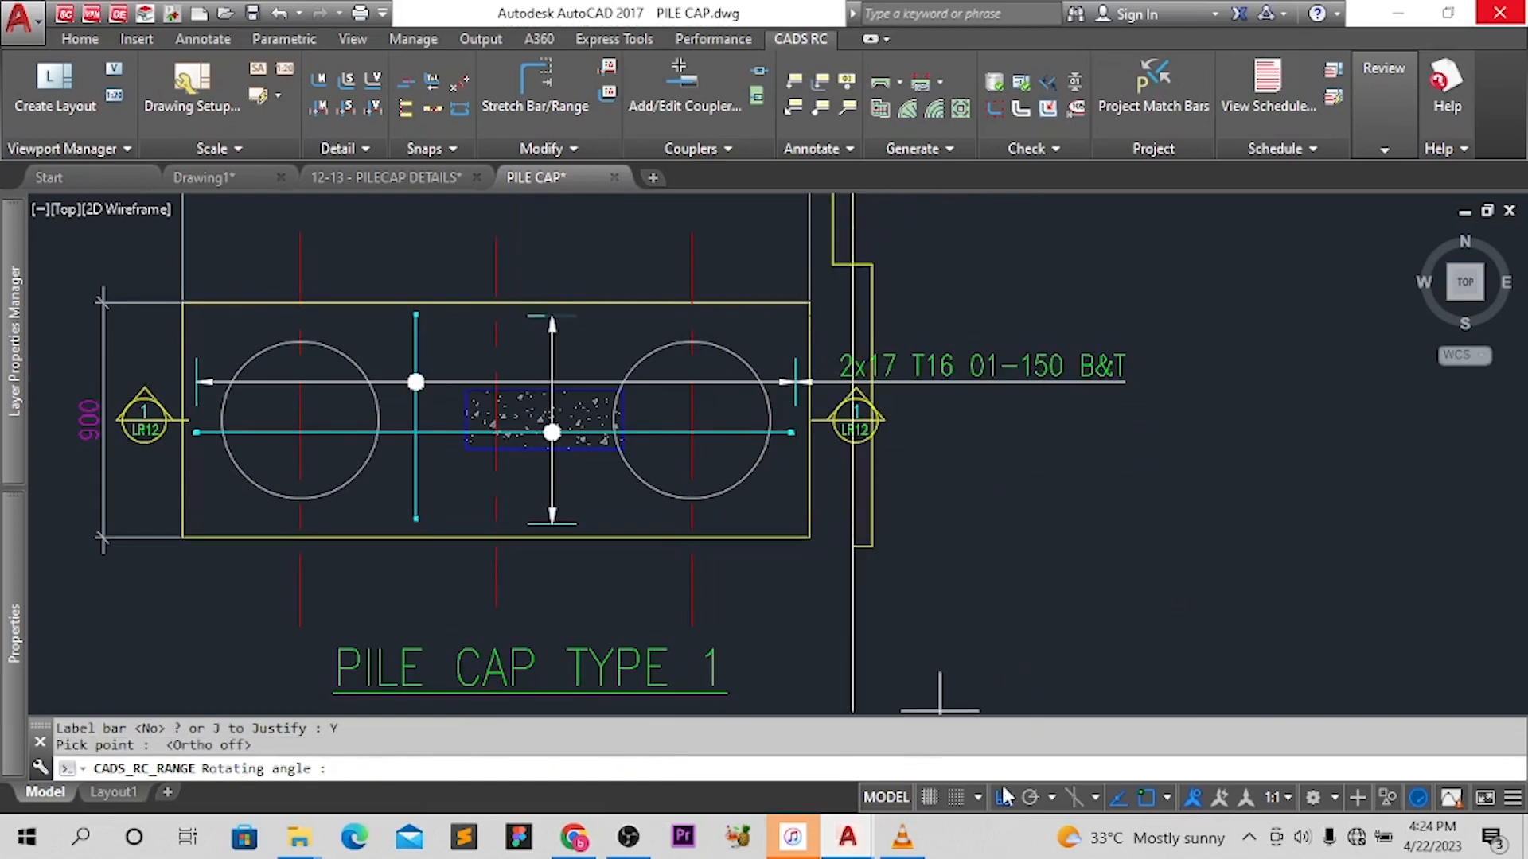
{"action": "left_click", "coordinate": [896, 273]}
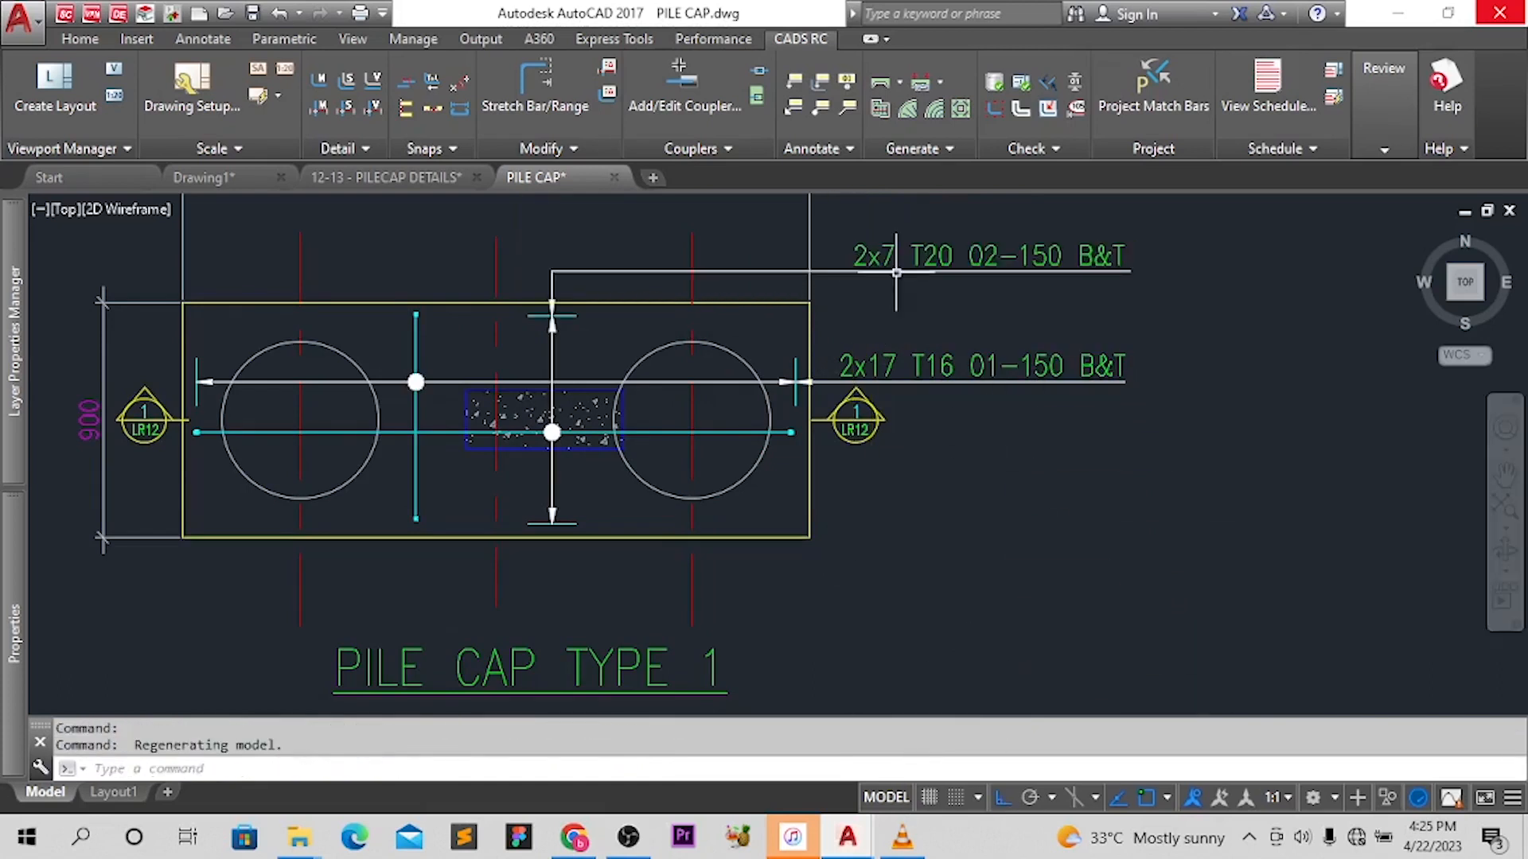
{"action": "middle_click_drag", "start_coordinate": [491, 404], "coordinate": [567, 346]}
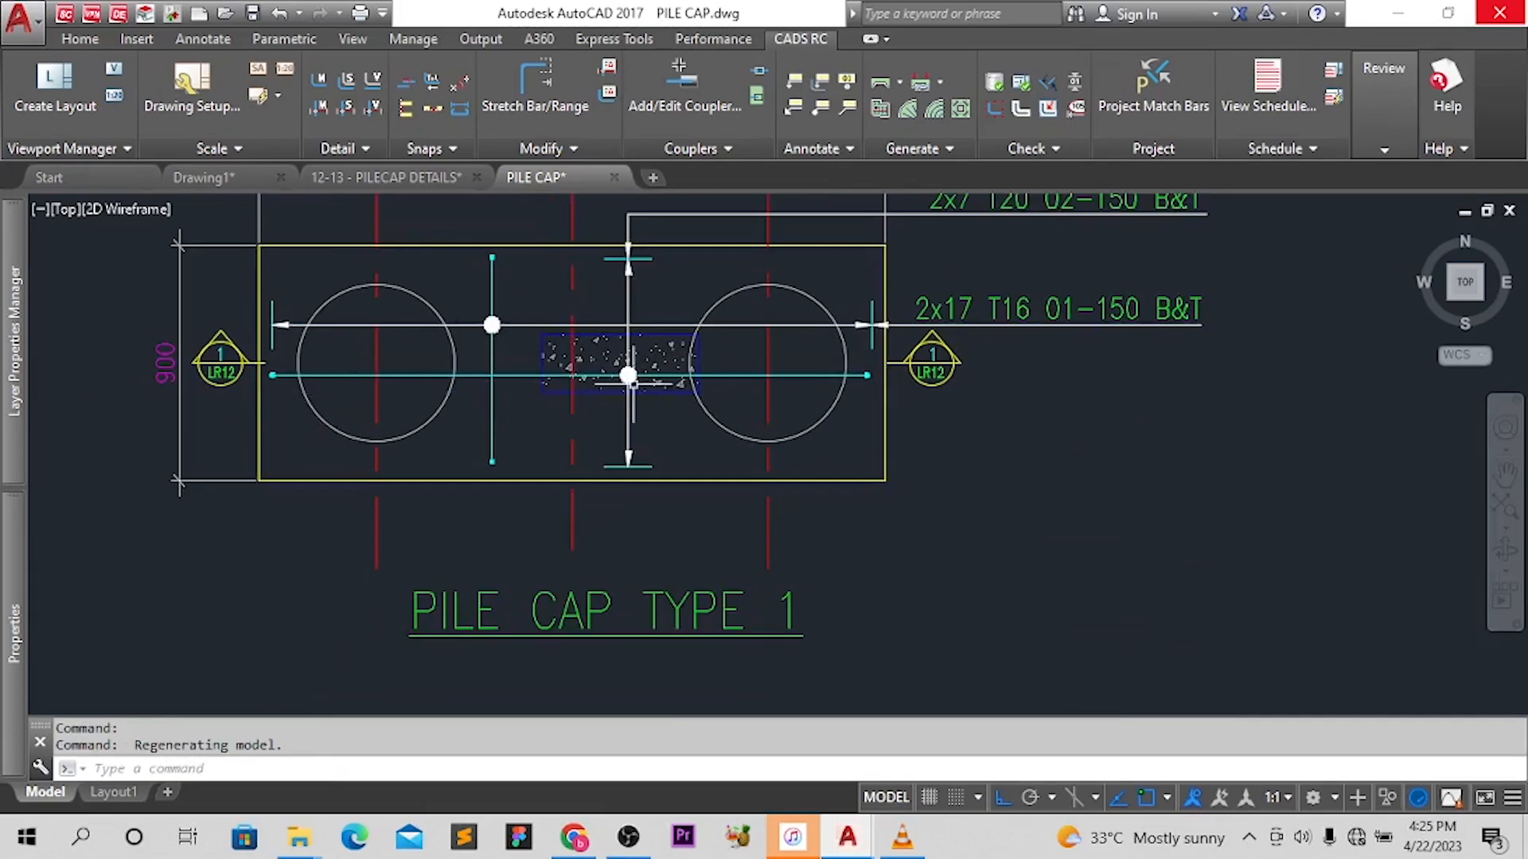
{"action": "scroll", "coordinate": [806, 468], "scroll_direction": "down", "scroll_amount": 5}
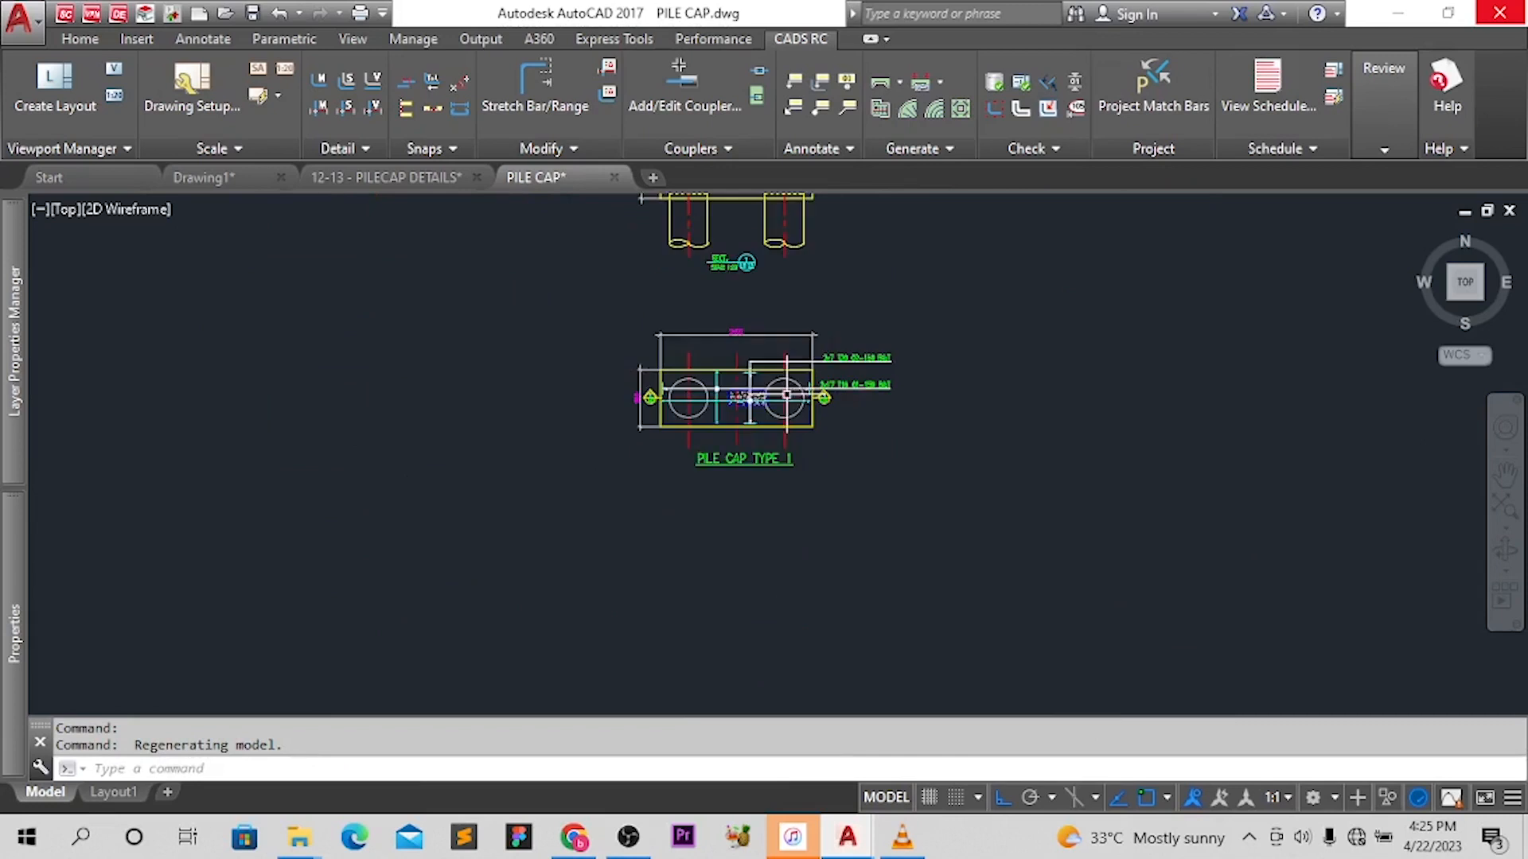
{"action": "scroll", "coordinate": [743, 470], "scroll_direction": "up", "scroll_amount": 3}
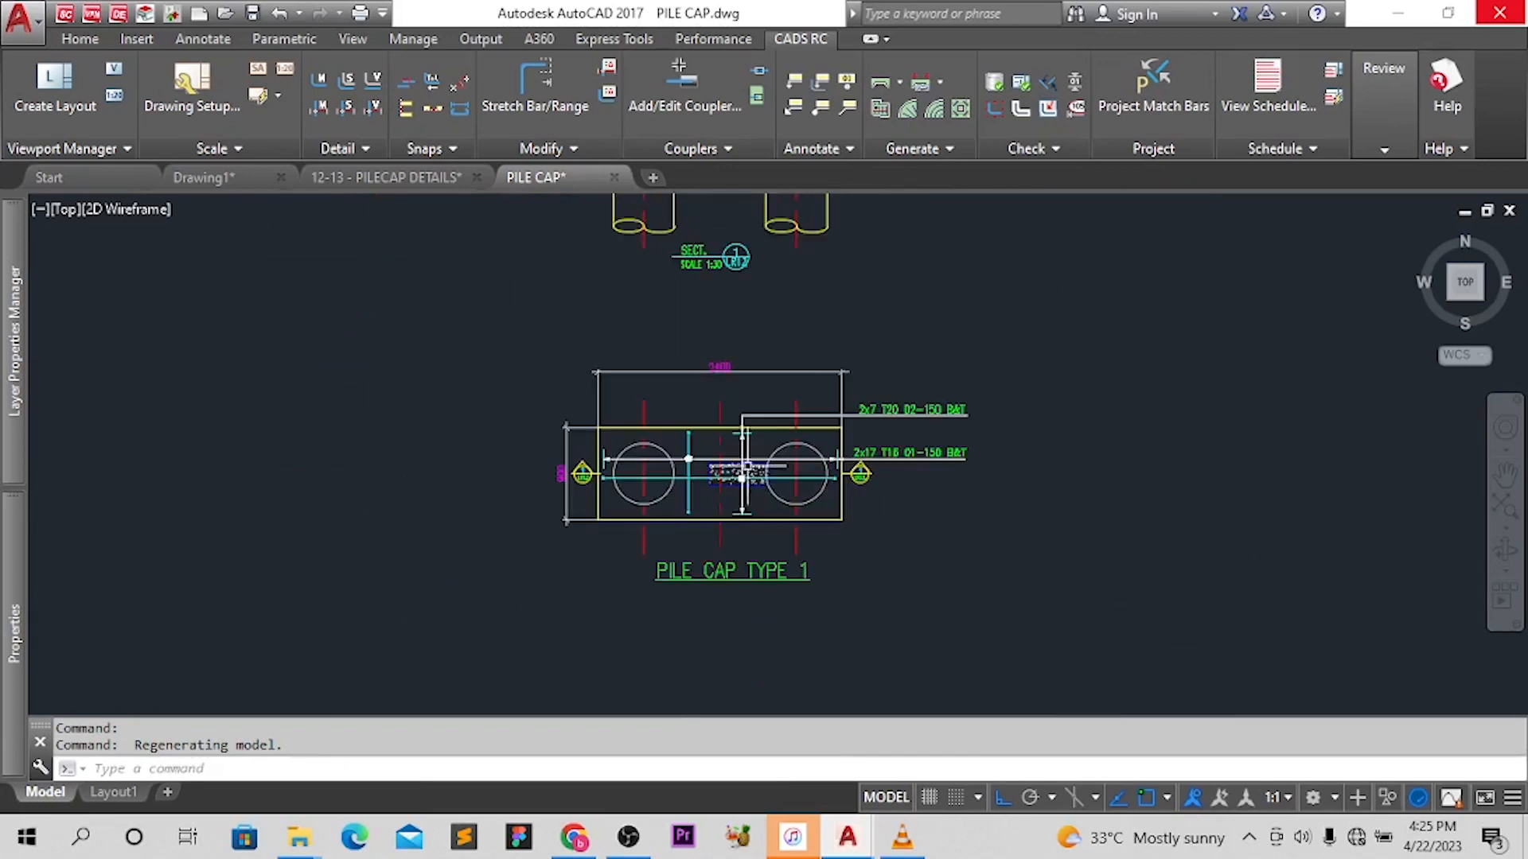
{"action": "middle_click_drag", "start_coordinate": [785, 408], "coordinate": [780, 440]}
{"action": "middle_click_drag", "start_coordinate": [737, 486], "coordinate": [778, 413]}
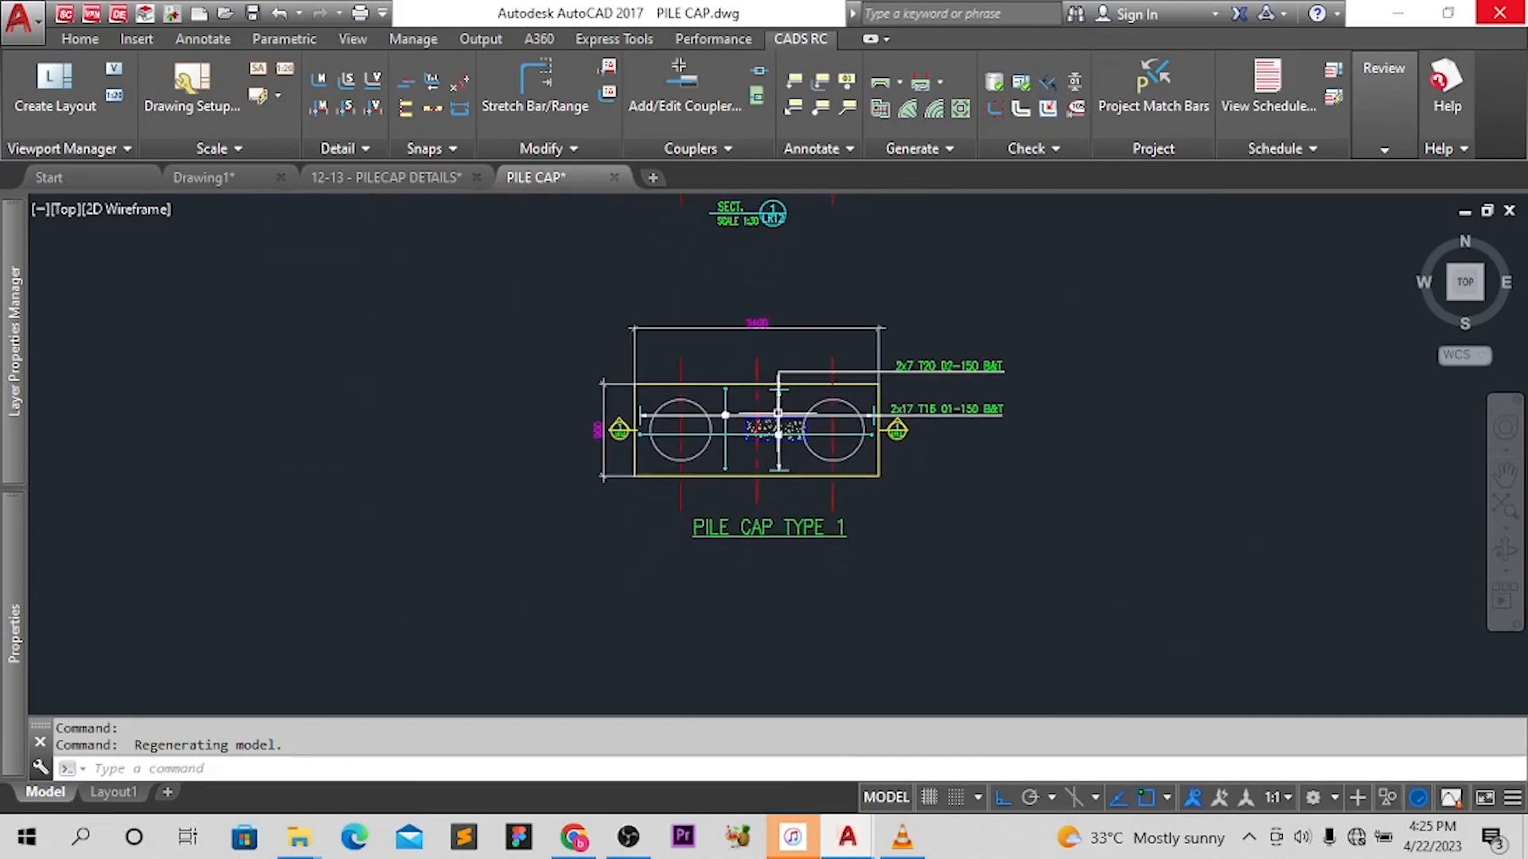
{"action": "scroll", "coordinate": [728, 447], "scroll_direction": "up", "scroll_amount": 2}
{"action": "scroll", "coordinate": [736, 430], "scroll_direction": "down", "scroll_amount": 2}
Offset the top edge of the pile cap in section 1 by 50 downward into the concrete
{"action": "middle_click_drag", "start_coordinate": [739, 307], "coordinate": [743, 432]}
{"action": "middle_click_drag", "start_coordinate": [813, 264], "coordinate": [830, 370]}
{"action": "scroll", "coordinate": [780, 274], "scroll_direction": "up", "scroll_amount": 3}
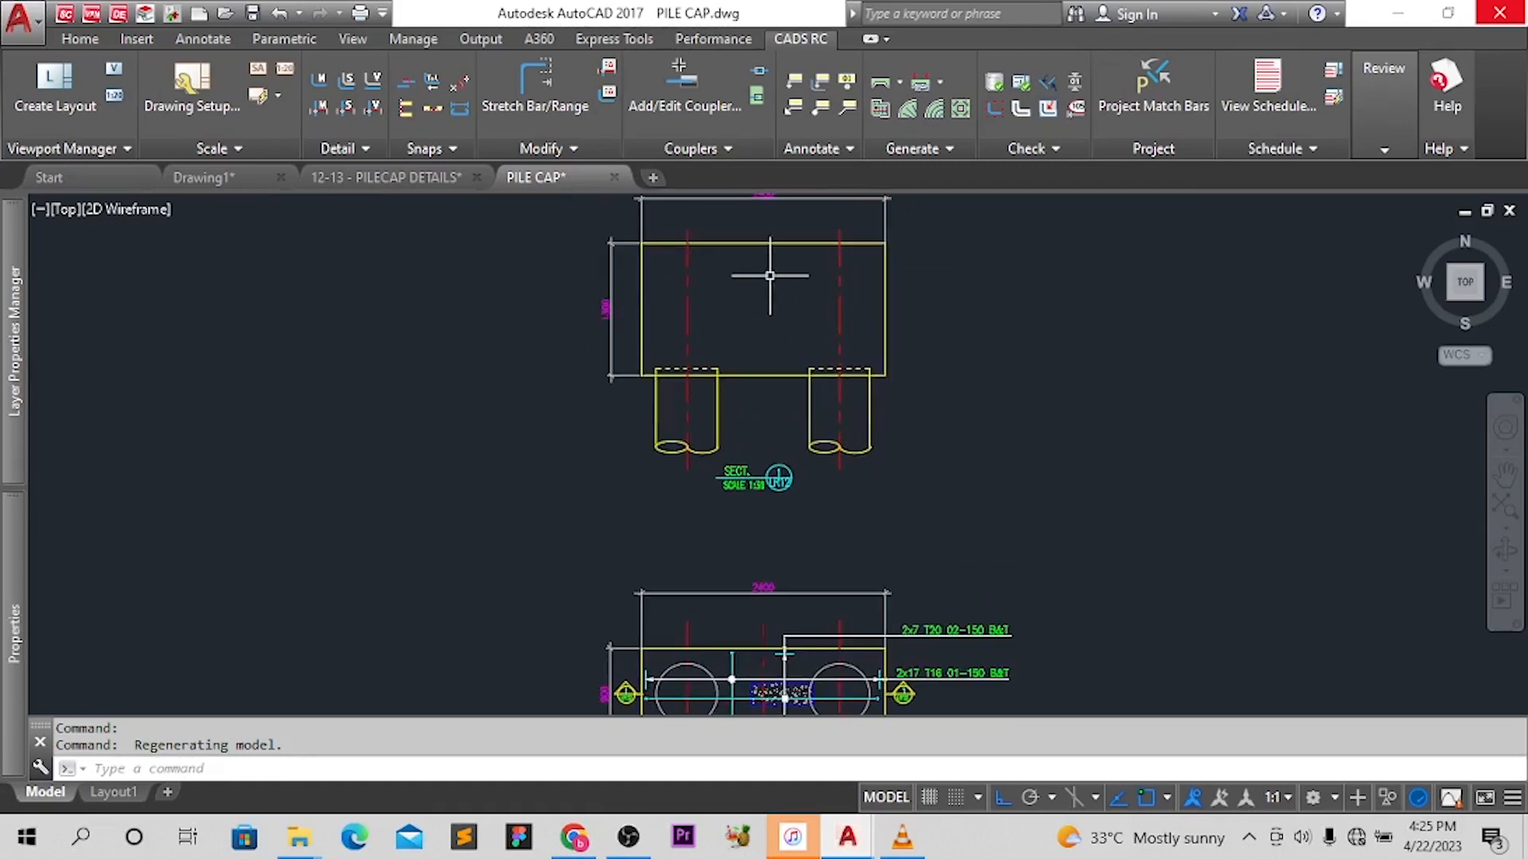
{"action": "left_click", "coordinate": [764, 238]}
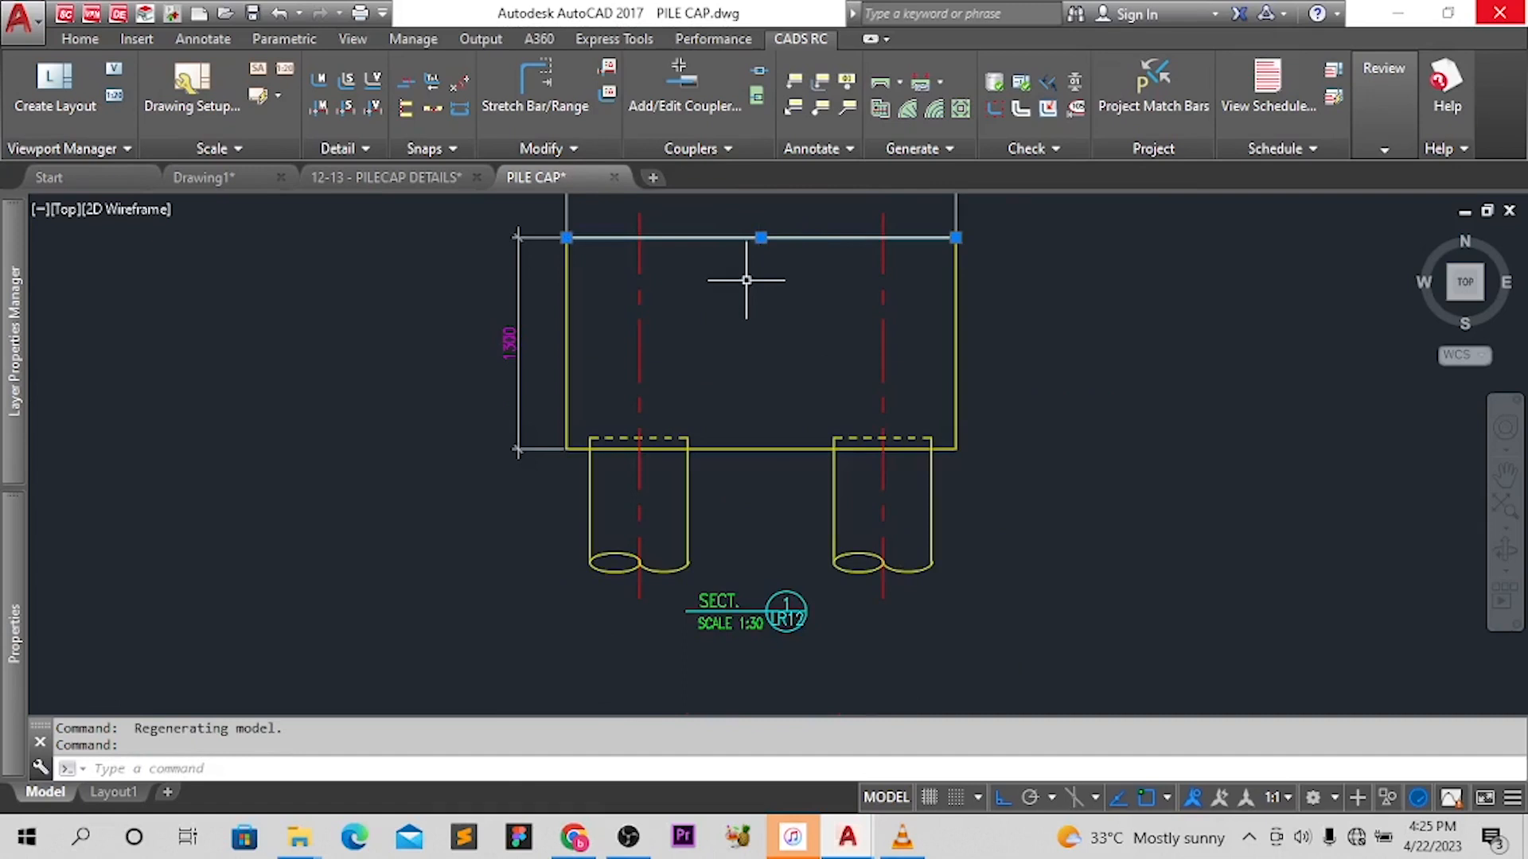
{"action": "type", "text": "o"}
{"action": "key", "text": "Return"}
{"action": "type", "text": "50"}
{"action": "key", "text": "Return"}
{"action": "left_click", "coordinate": [744, 237]}
{"action": "left_click", "coordinate": [750, 315]}
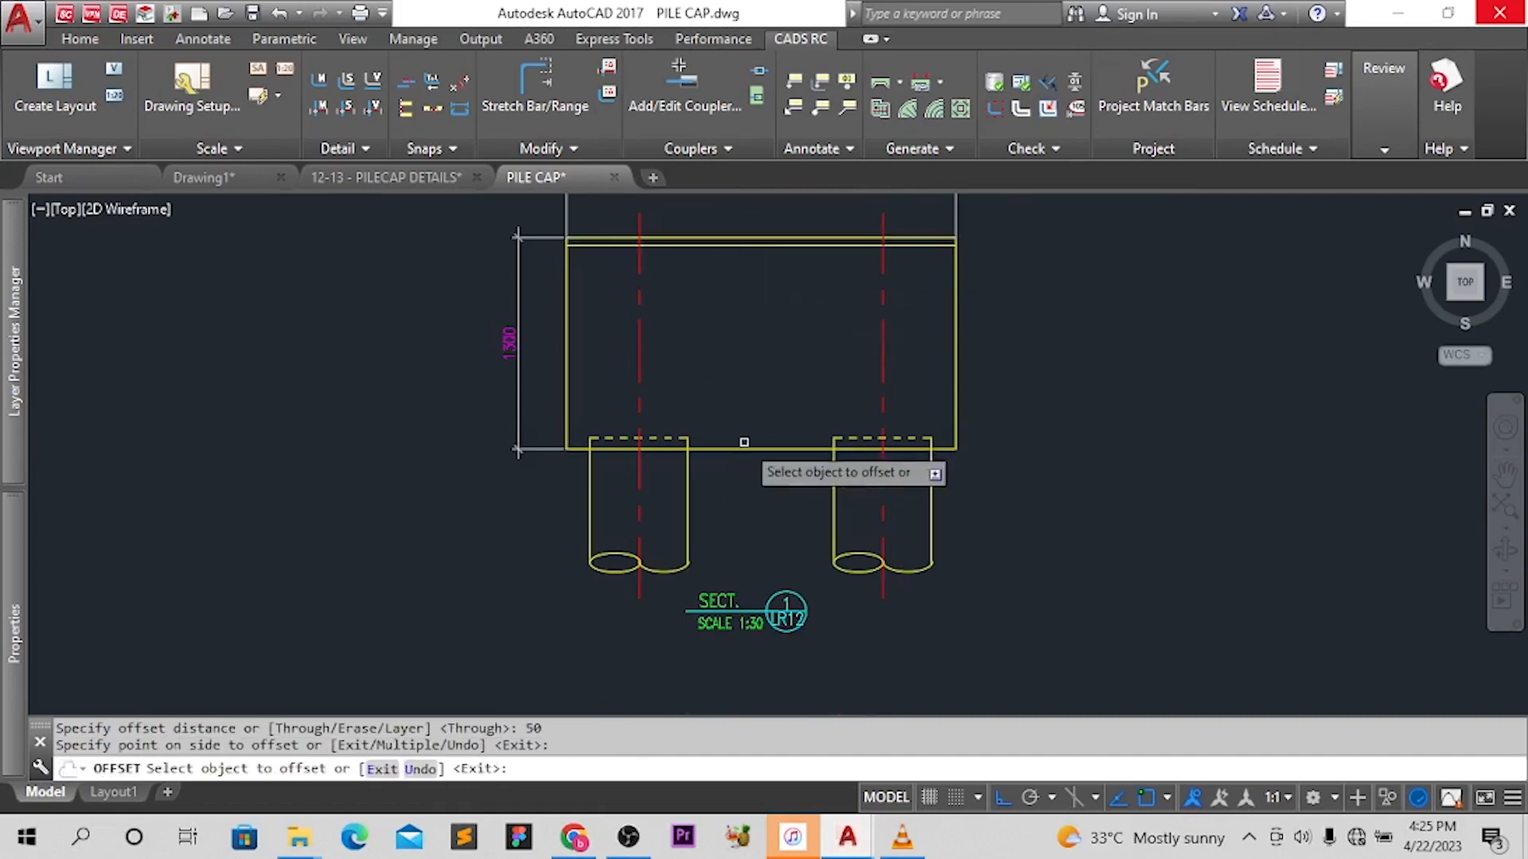
Offset both side edges of the section 50 inward and the right pile's dashed top line 50 upward
{"action": "left_click", "coordinate": [565, 348]}
{"action": "left_click", "coordinate": [676, 351]}
{"action": "left_click", "coordinate": [953, 355]}
{"action": "left_click", "coordinate": [907, 375]}
{"action": "left_click", "coordinate": [865, 438]}
{"action": "left_click", "coordinate": [849, 413]}
{"action": "key", "text": "Escape"}
Stretch both ends of the offset dashed line outward past the left and right sides of the pile cap section
{"action": "left_click", "coordinate": [821, 432]}
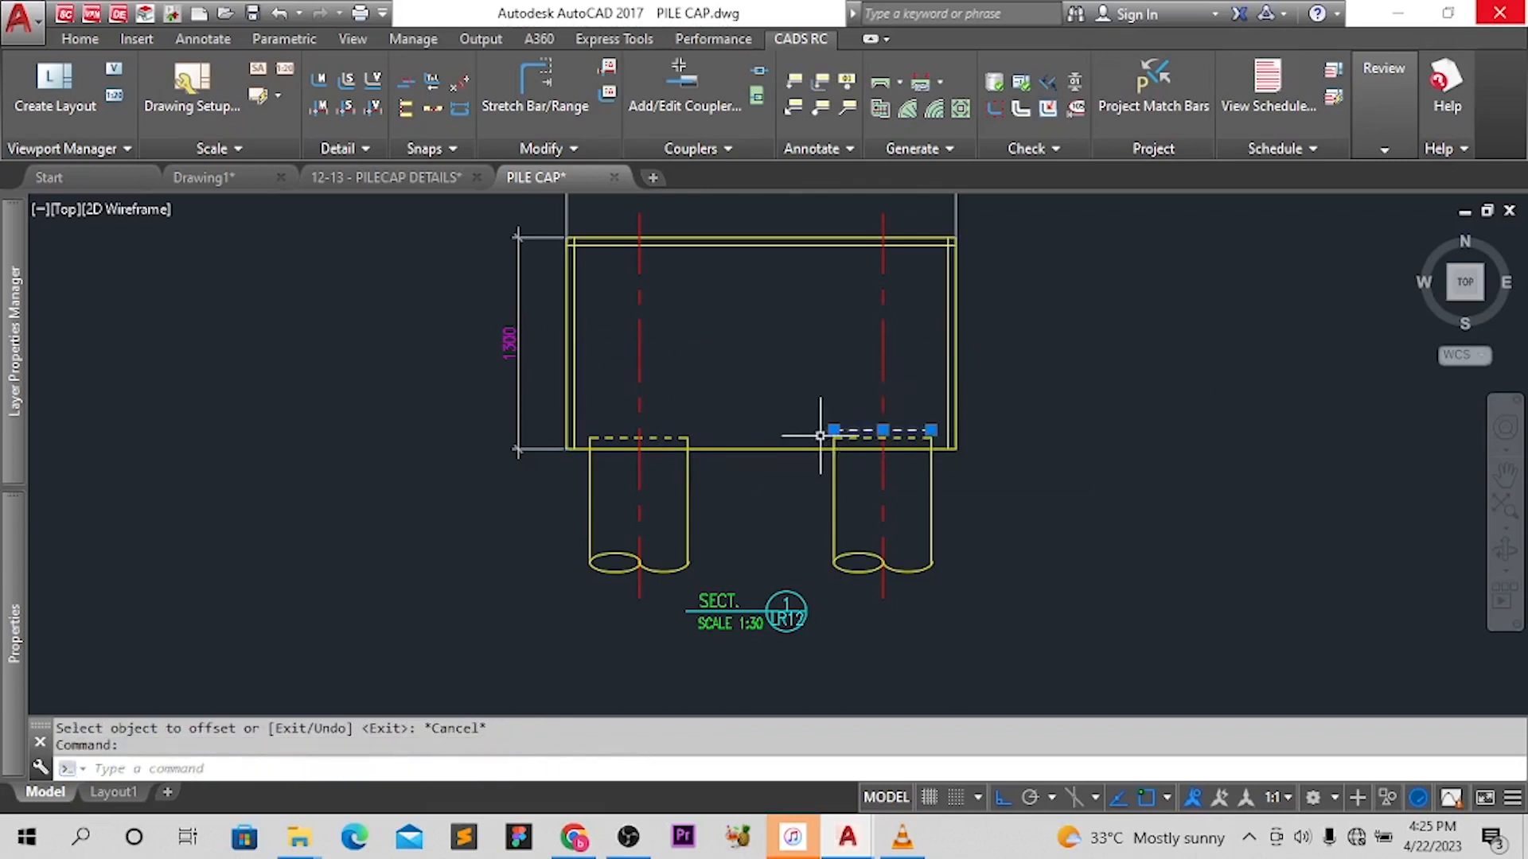
{"action": "left_click", "coordinate": [833, 430]}
{"action": "left_click", "coordinate": [427, 430]}
{"action": "left_click", "coordinate": [931, 430]}
{"action": "left_click", "coordinate": [1017, 431]}
{"action": "key", "text": "Escape"}
{"action": "key", "text": "Escape"}
{"action": "scroll", "coordinate": [805, 327], "scroll_direction": "down", "scroll_amount": 4}
{"action": "mouse_move", "coordinate": [788, 524]}
{"action": "middle_mouse_down"}
{"action": "mouse_move", "coordinate": [773, 399]}
{"action": "mouse_move", "coordinate": [766, 455]}
{"action": "mouse_move", "coordinate": [770, 389]}
{"action": "mouse_move", "coordinate": [714, 376]}
{"action": "middle_mouse_up"}
{"action": "scroll", "coordinate": [755, 423], "scroll_direction": "up", "scroll_amount": 4}
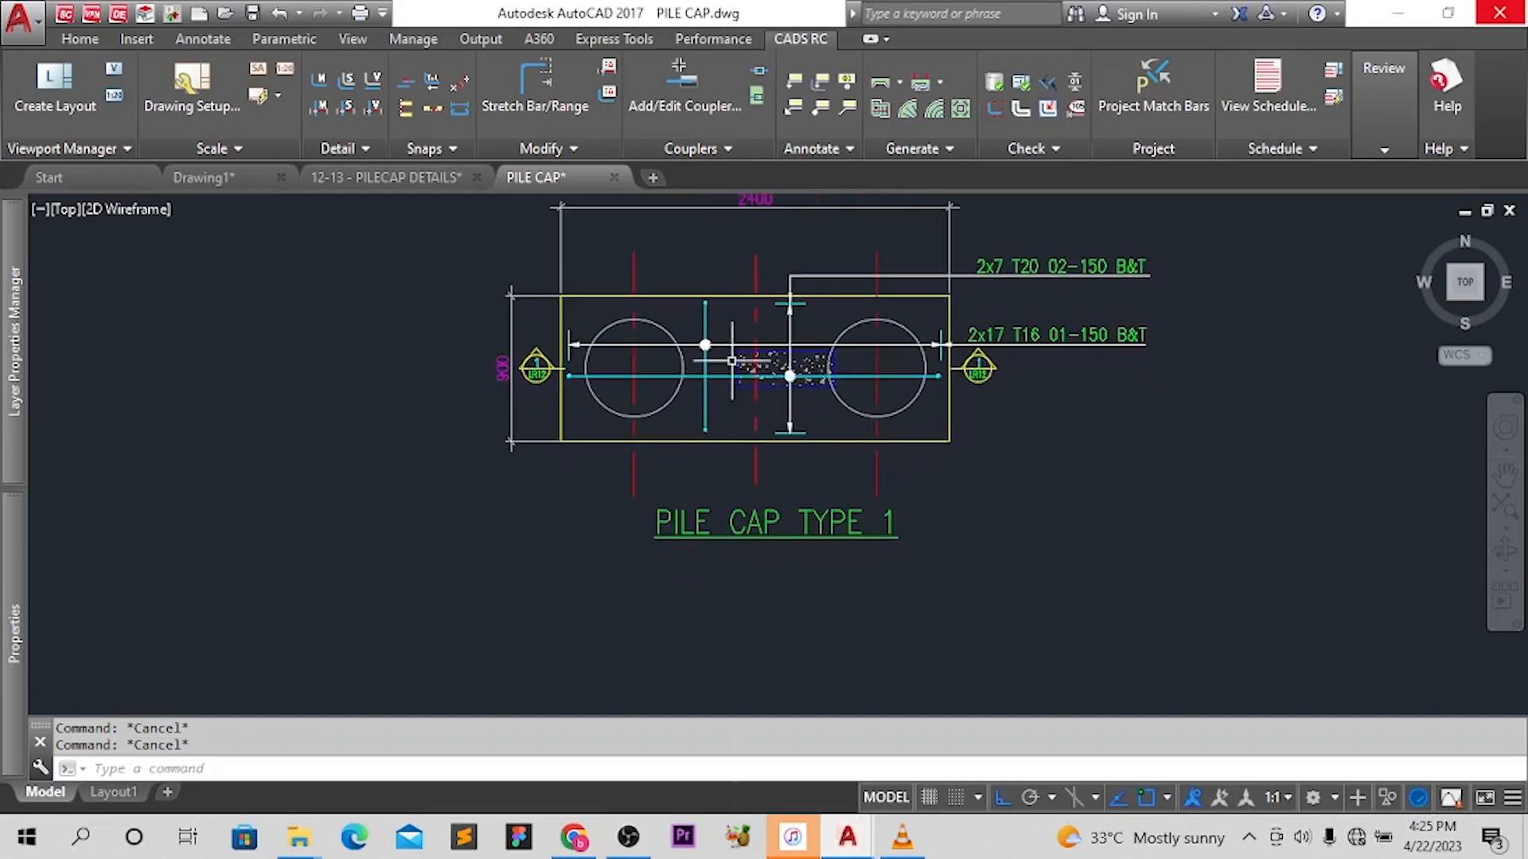
Start a new view of the existing T20 02 U-bar from the plan, set to side view with outer alignment
{"action": "right_click", "coordinate": [731, 362]}
{"action": "mouse_move", "coordinate": [848, 440]}
{"action": "mouse_move", "coordinate": [1186, 443]}
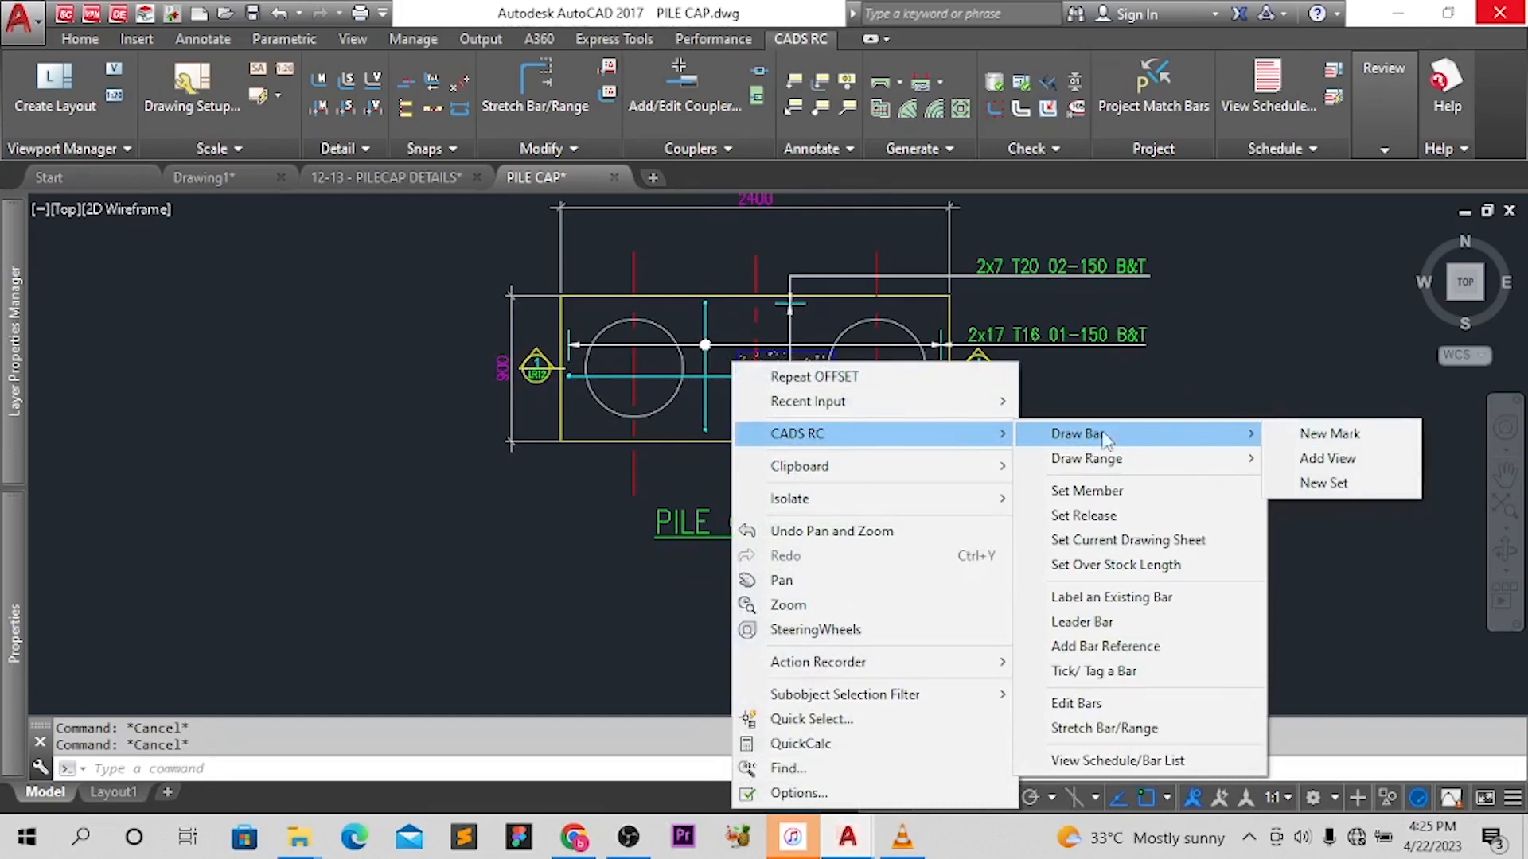
{"action": "left_click", "coordinate": [1326, 459]}
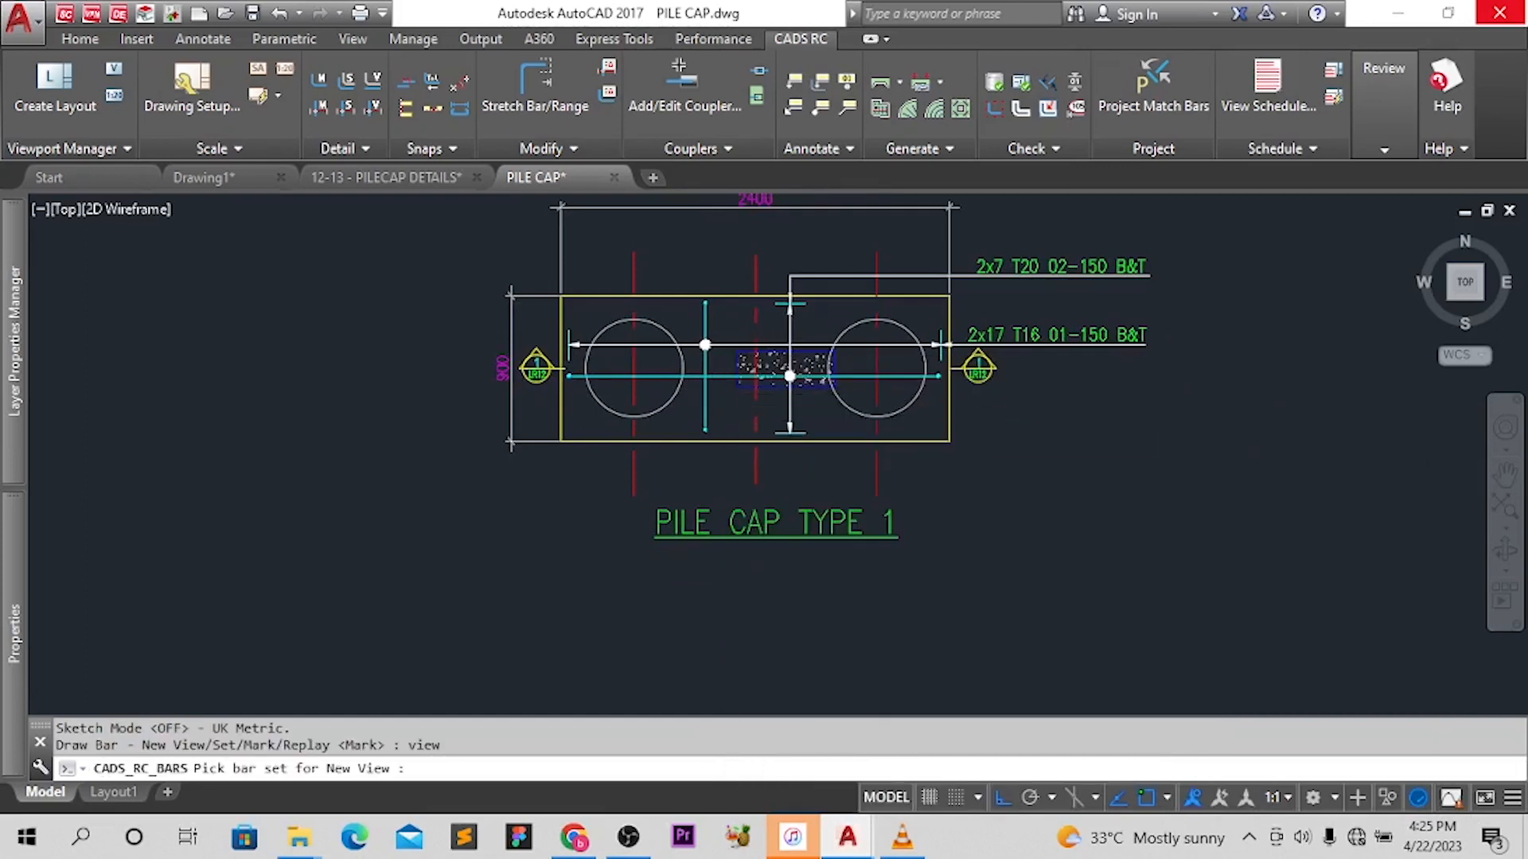
{"action": "left_click", "coordinate": [718, 377]}
{"action": "left_click", "coordinate": [859, 320]}
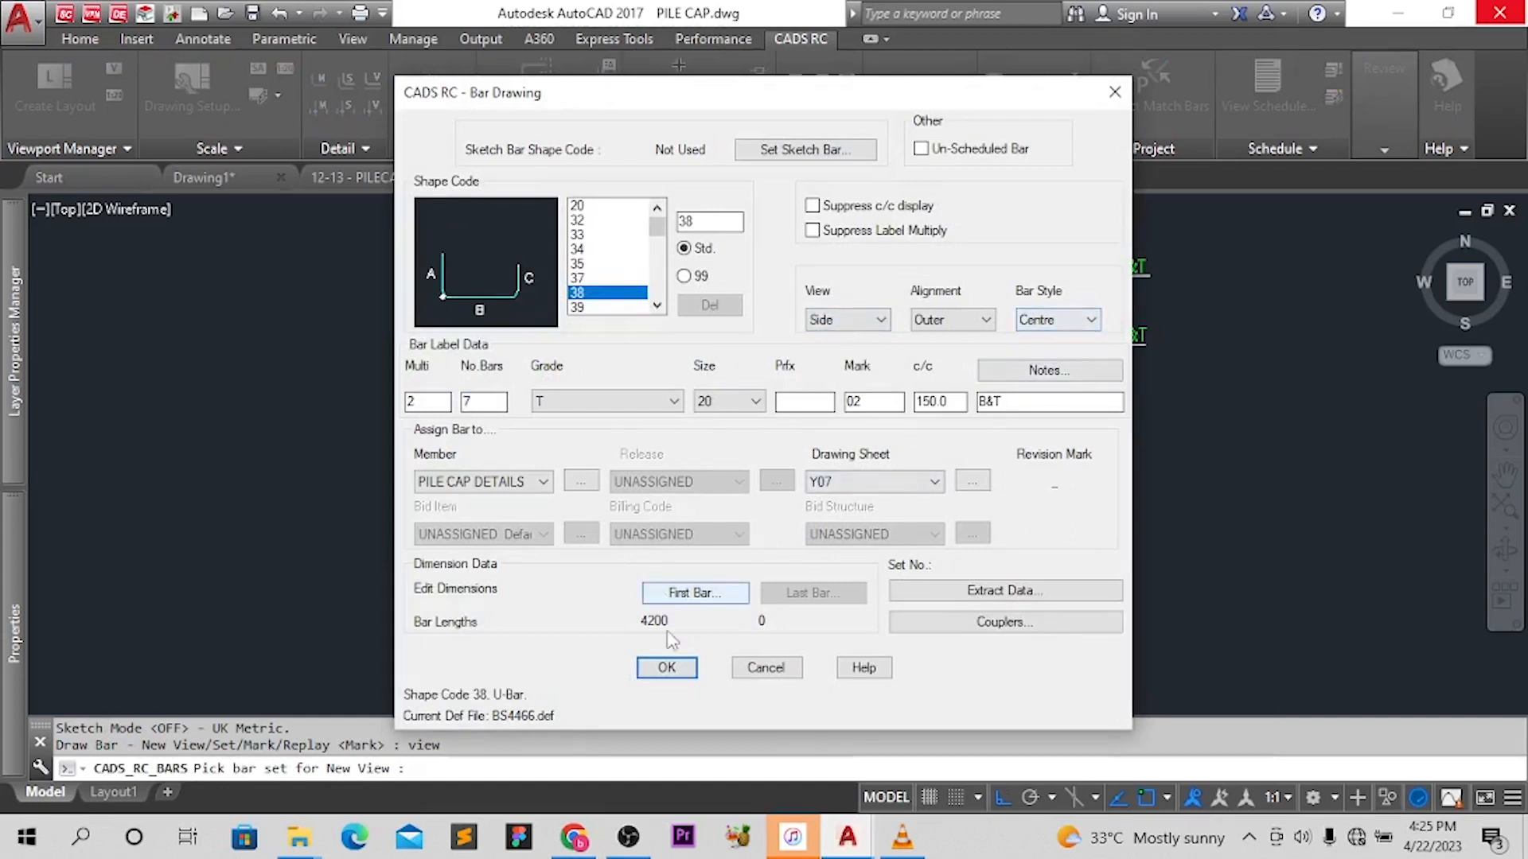
{"action": "left_click", "coordinate": [667, 668]}
Place the U-bar side view in the empty space right of section 1, with its open end facing right
{"action": "scroll", "coordinate": [648, 434], "scroll_direction": "down", "scroll_amount": 4}
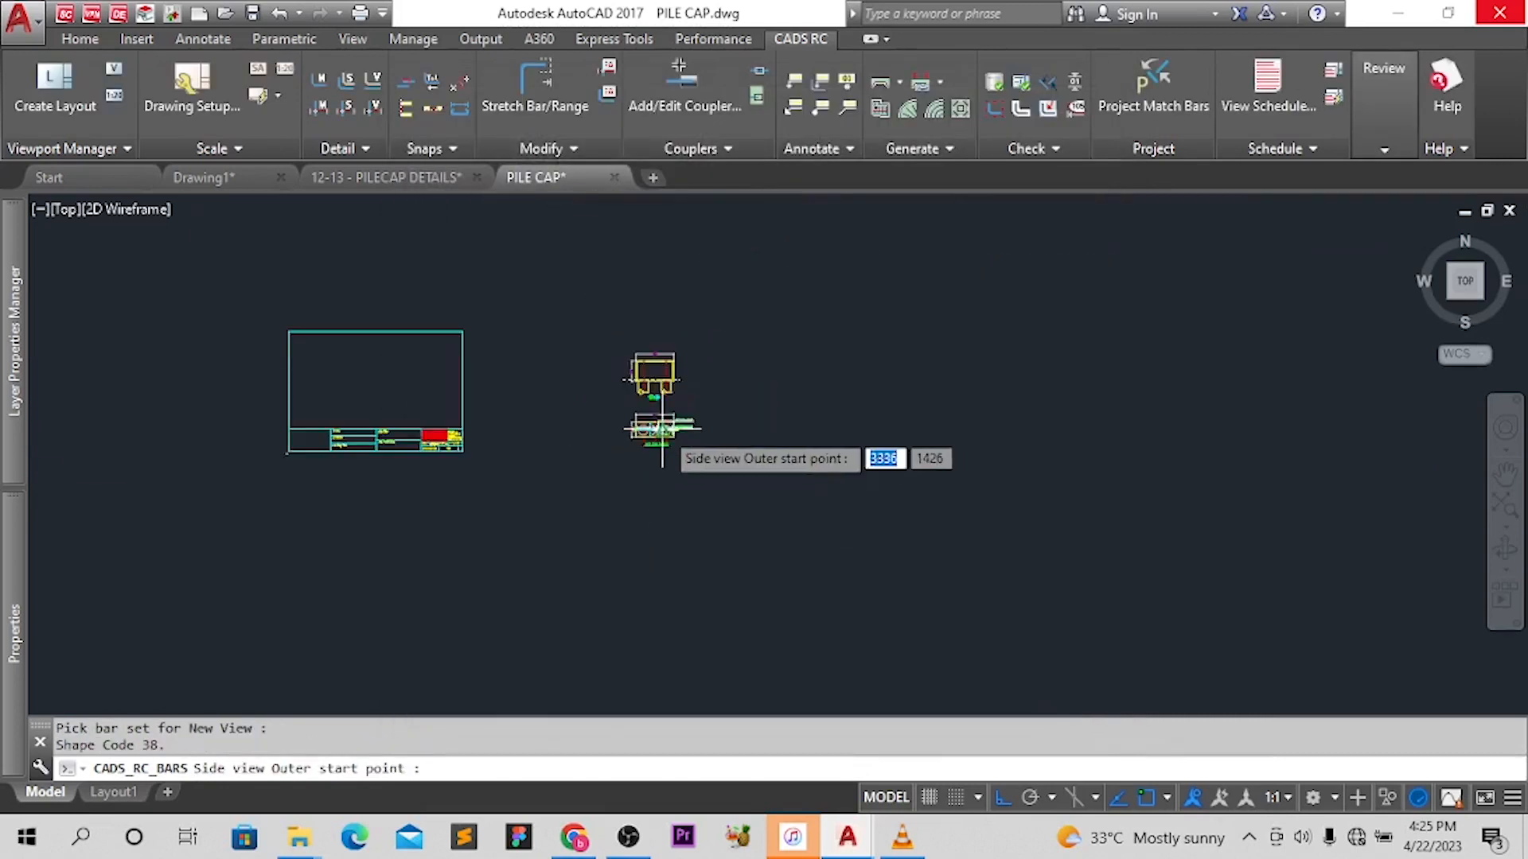
{"action": "scroll", "coordinate": [662, 374], "scroll_direction": "up", "scroll_amount": 6}
{"action": "left_click", "coordinate": [830, 346]}
{"action": "left_click", "coordinate": [1212, 337]}
{"action": "left_click", "coordinate": [930, 464]}
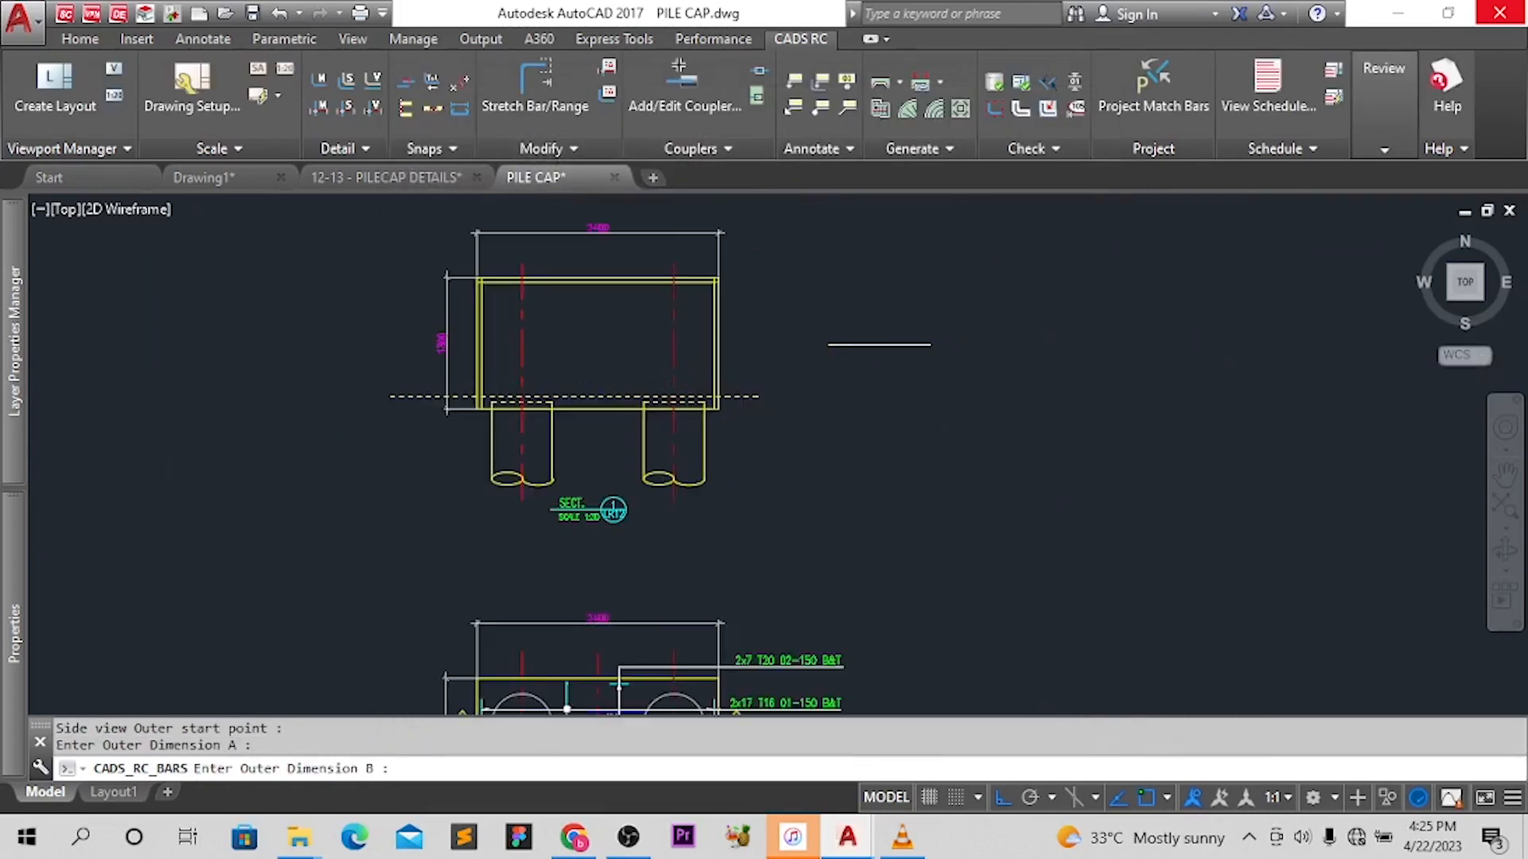
Rotate the placed U-bar by 270 degrees about a point on its upper leg so its legs point down
{"action": "left_click", "coordinate": [899, 429]}
{"action": "left_click", "coordinate": [766, 489]}
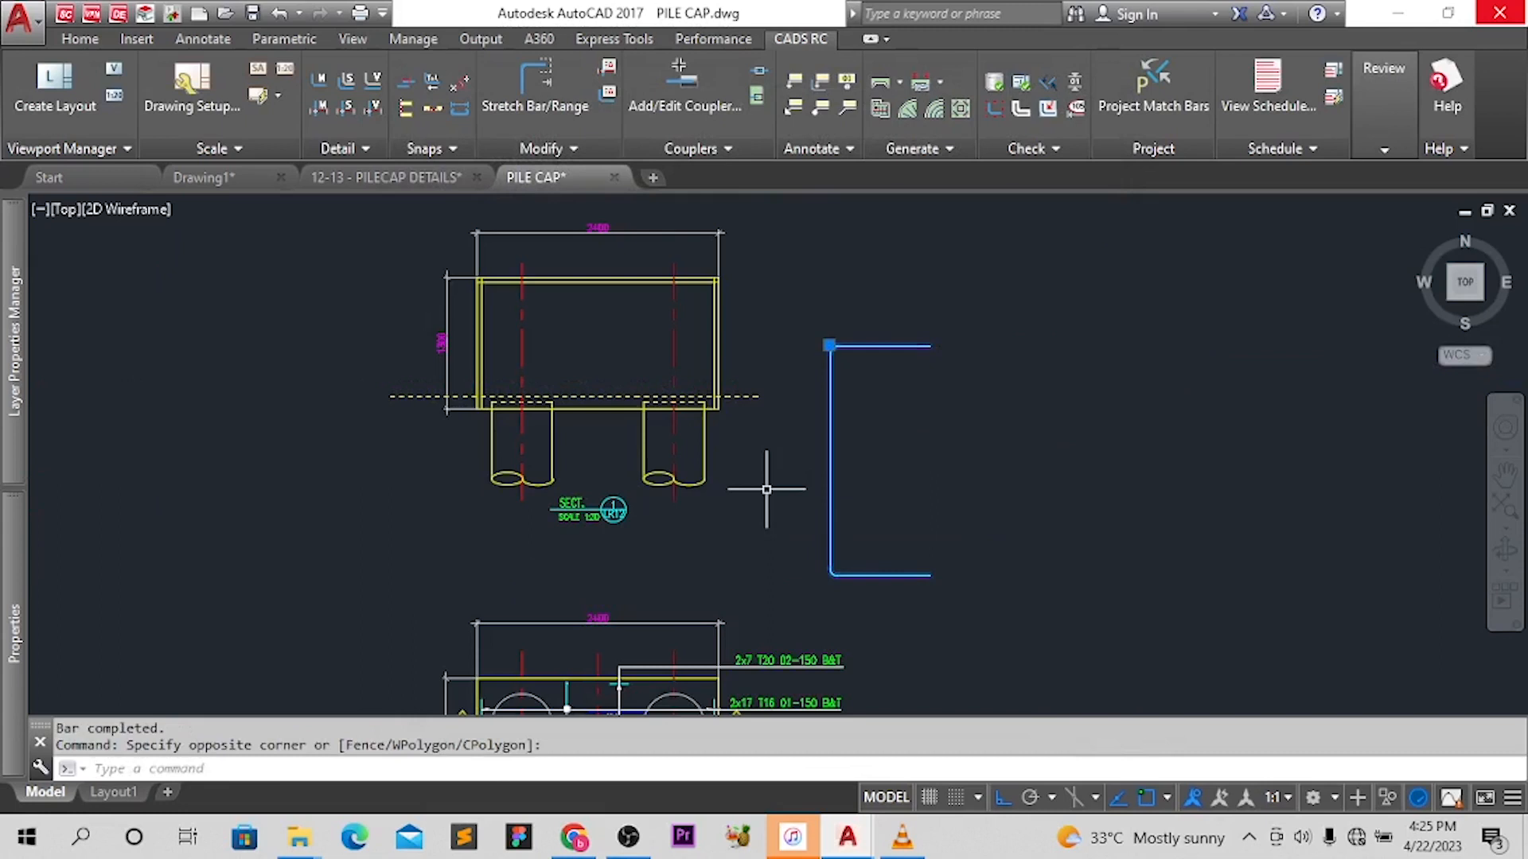
{"action": "type", "text": "RO"}
{"action": "key", "text": "Return"}
{"action": "left_click", "coordinate": [896, 344]}
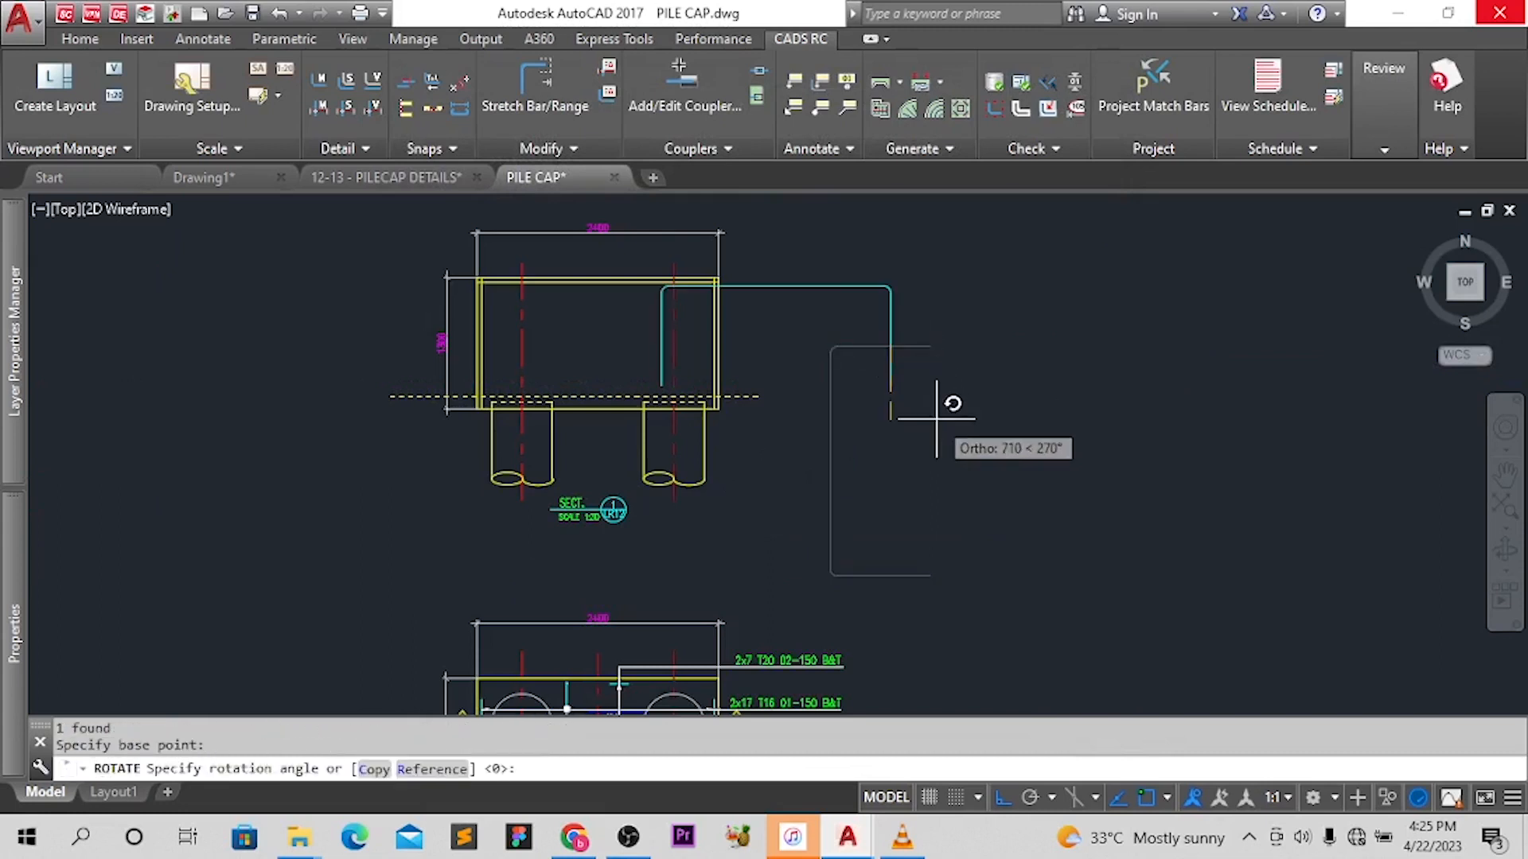
Move the rotated U-bar into section 1 with its left leg against the left cover line
{"action": "left_click", "coordinate": [844, 273]}
{"action": "left_click", "coordinate": [802, 331]}
{"action": "type", "text": "M"}
{"action": "key", "text": "Return"}
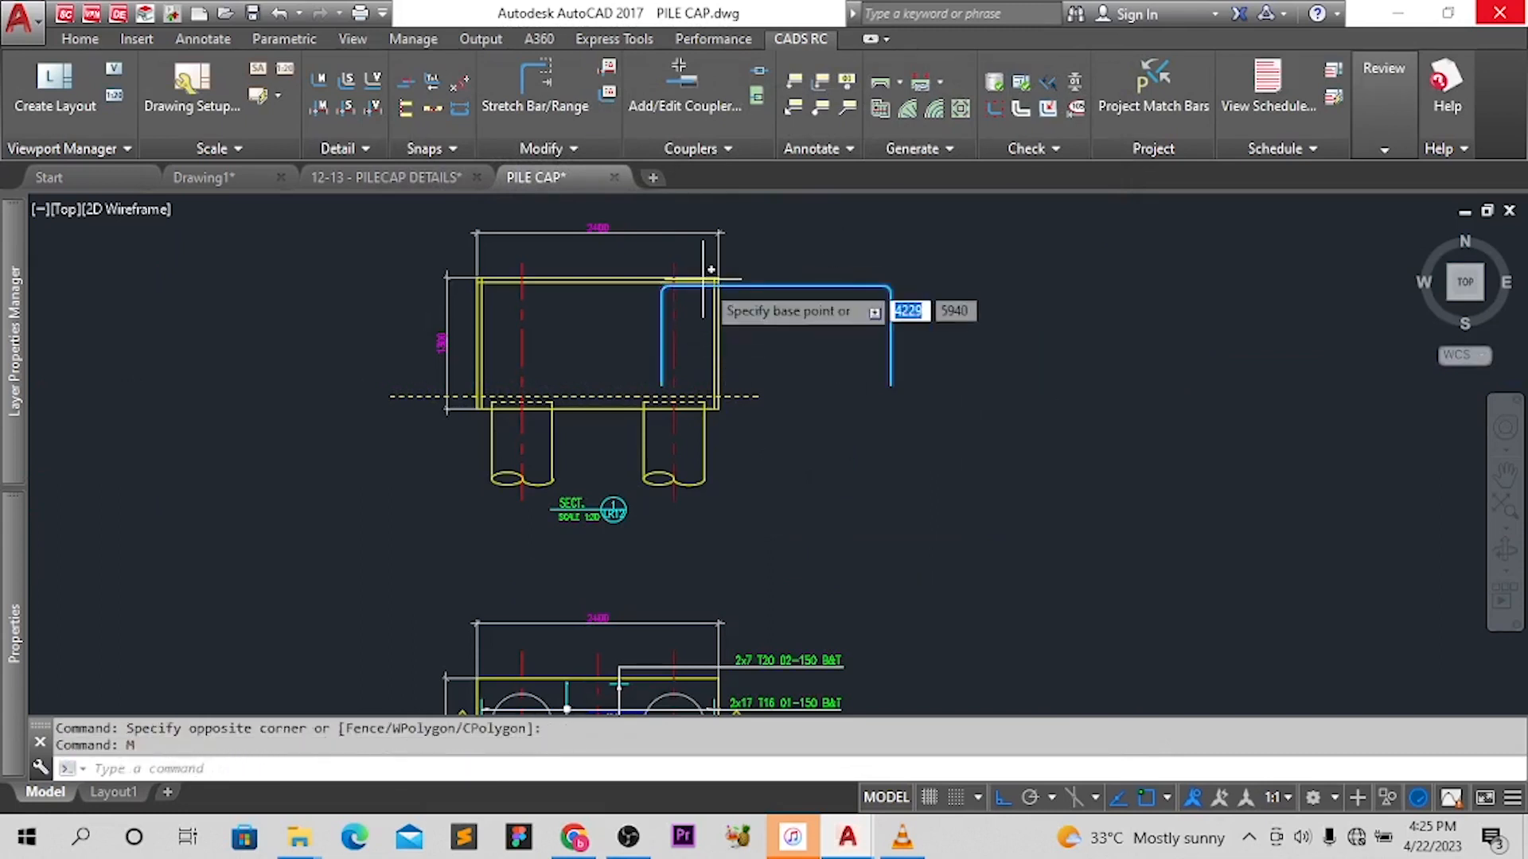
{"action": "scroll", "coordinate": [668, 309], "scroll_direction": "up", "scroll_amount": 4}
{"action": "left_click", "coordinate": [665, 316]}
{"action": "left_click", "coordinate": [210, 323]}
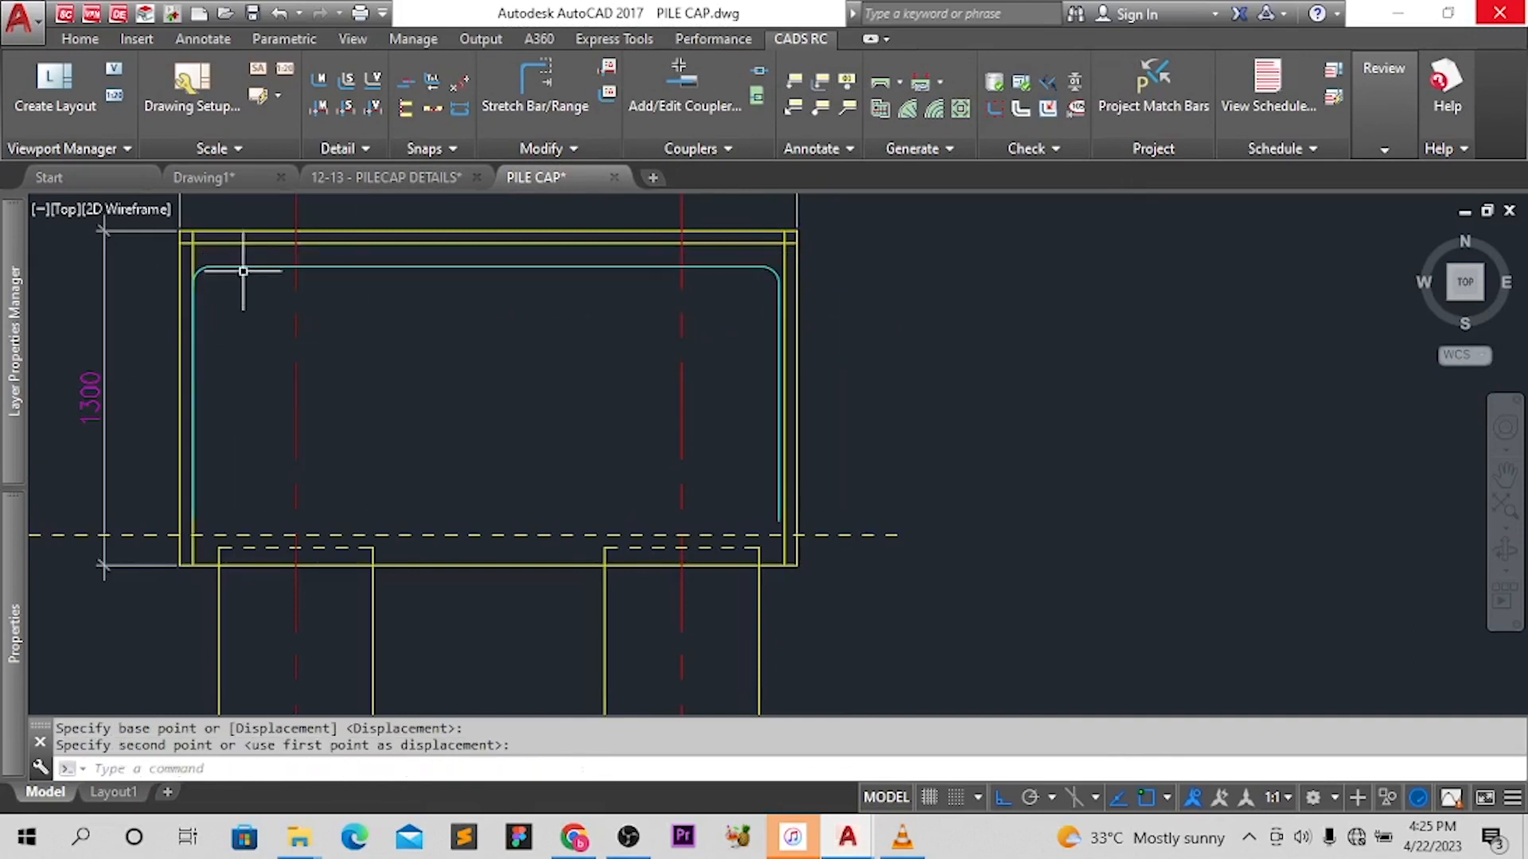
Move the U-bar straight up until its horizontal part lies on the top cover line of section 1
{"action": "left_click", "coordinate": [259, 264]}
{"action": "type", "text": "M"}
{"action": "key", "text": "Return"}
{"action": "left_click", "coordinate": [464, 265]}
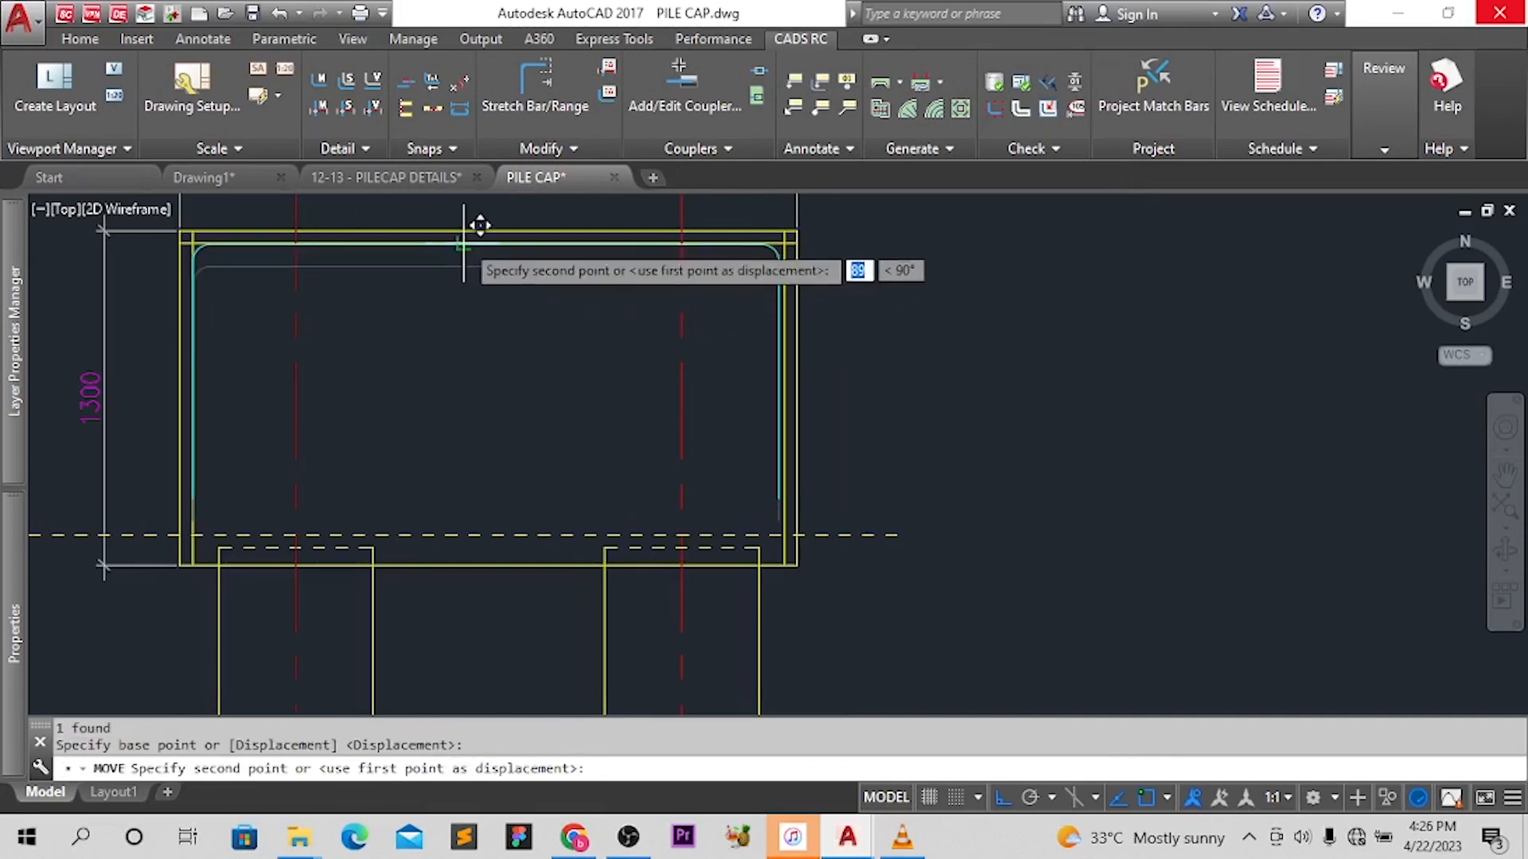
{"action": "left_click", "coordinate": [465, 243]}
{"action": "scroll", "coordinate": [468, 273], "scroll_direction": "down", "scroll_amount": 2}
{"action": "scroll", "coordinate": [466, 273], "scroll_direction": "down", "scroll_amount": 3}
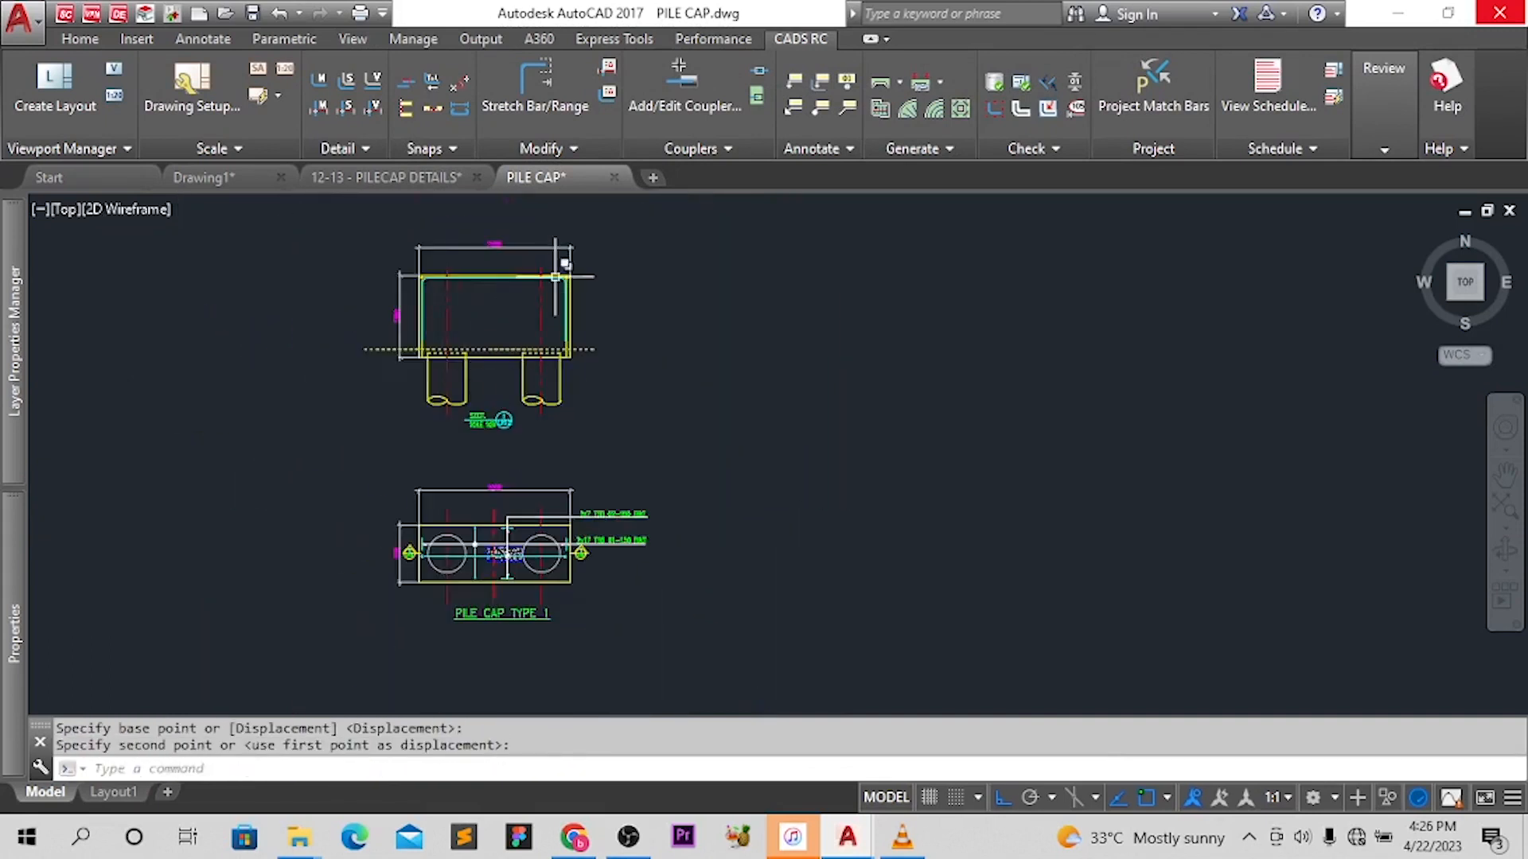
{"action": "scroll", "coordinate": [609, 290], "scroll_direction": "up", "scroll_amount": 6}
{"action": "left_click", "coordinate": [602, 290]}
{"action": "scroll", "coordinate": [603, 291], "scroll_direction": "down", "scroll_amount": 5}
{"action": "middle_click_drag", "start_coordinate": [478, 324], "coordinate": [688, 328]}
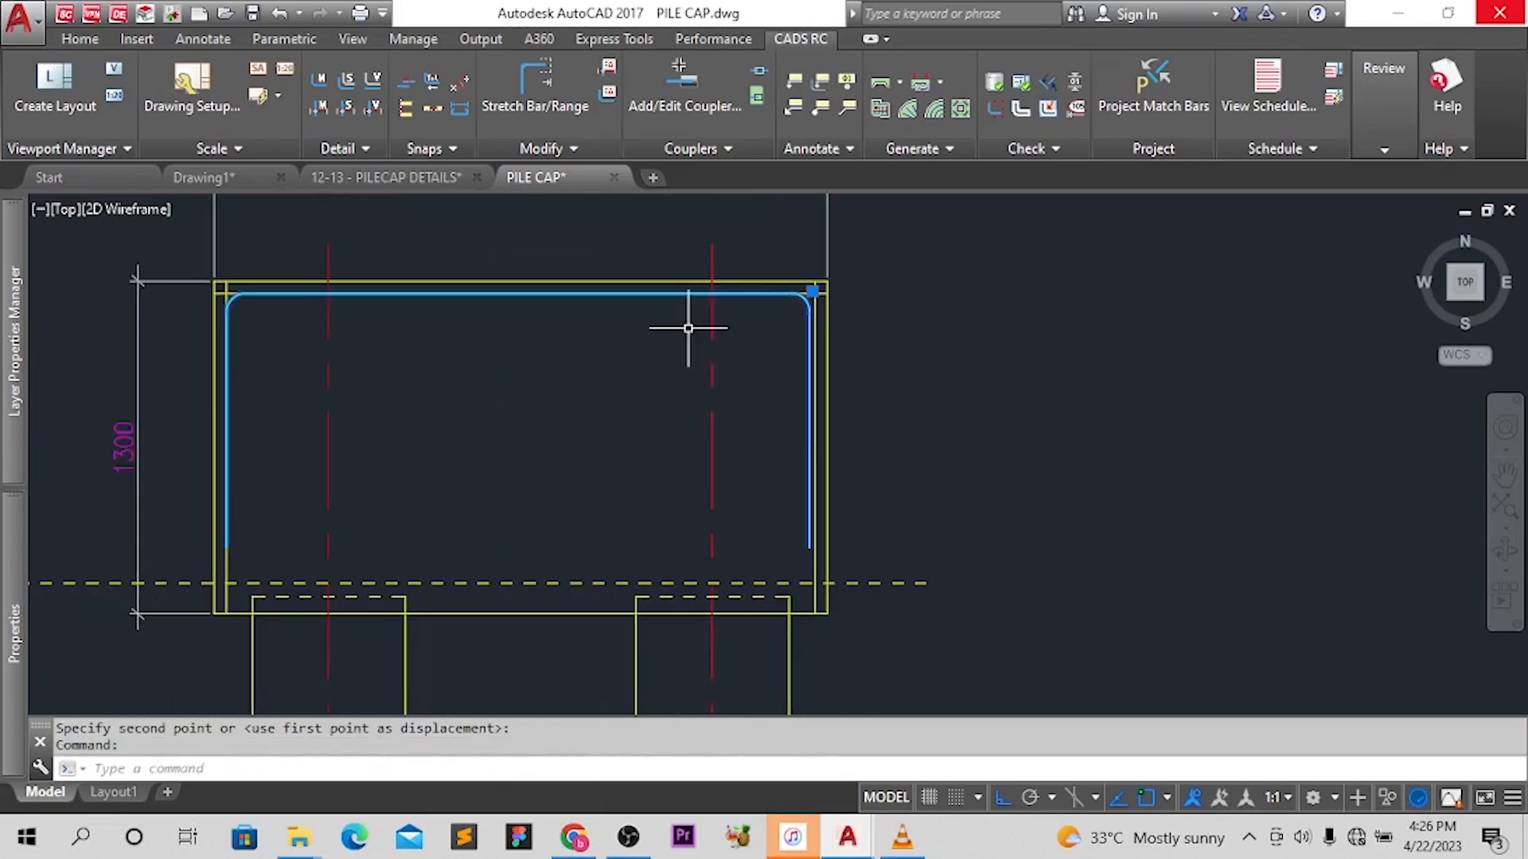
{"action": "type", "text": "M"}
{"action": "key", "text": "Return"}
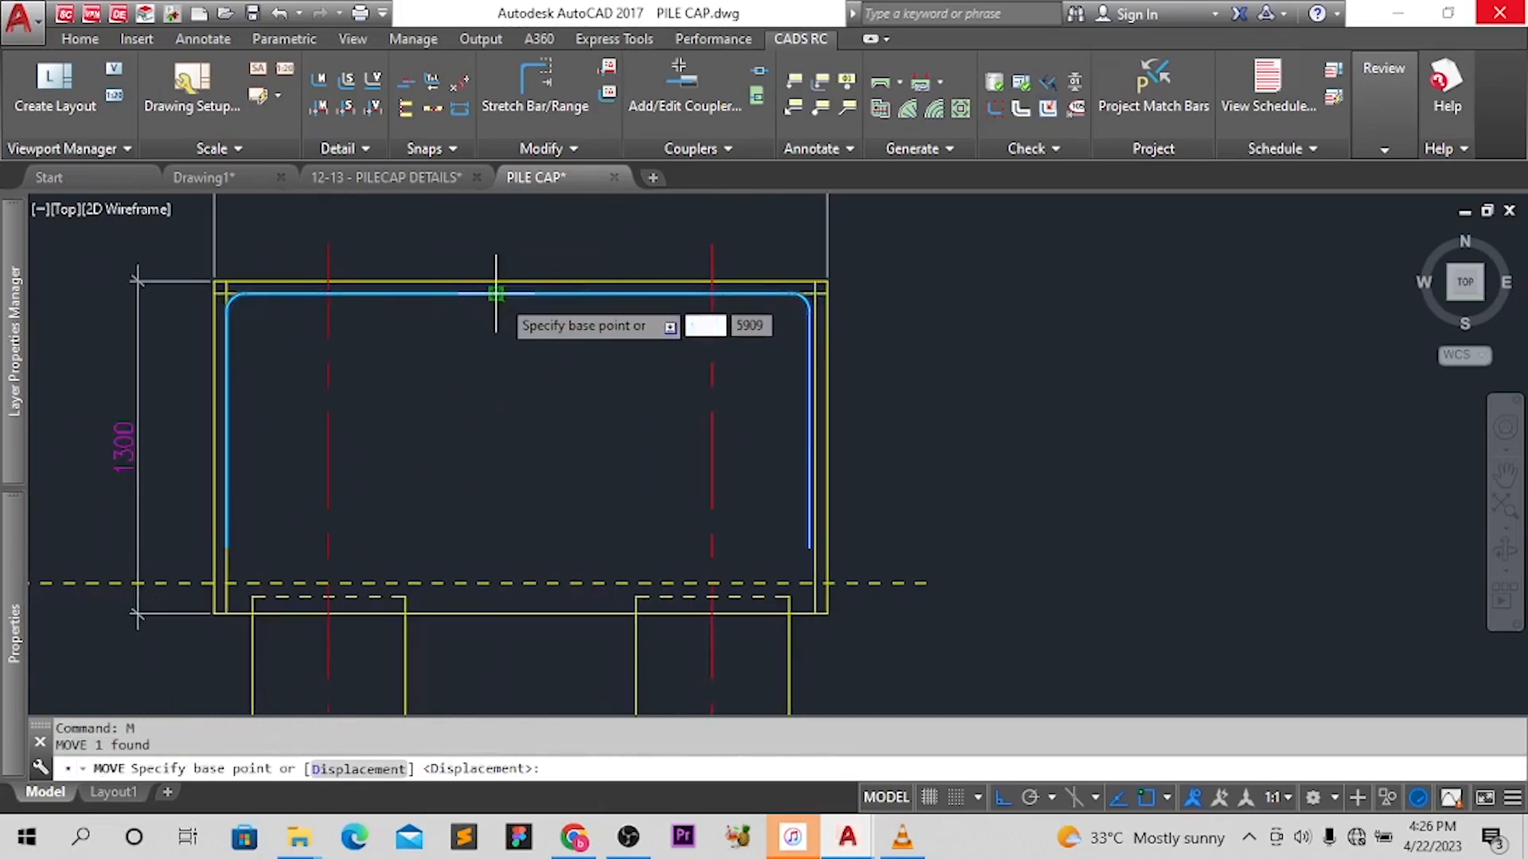
{"action": "left_click", "coordinate": [496, 294]}
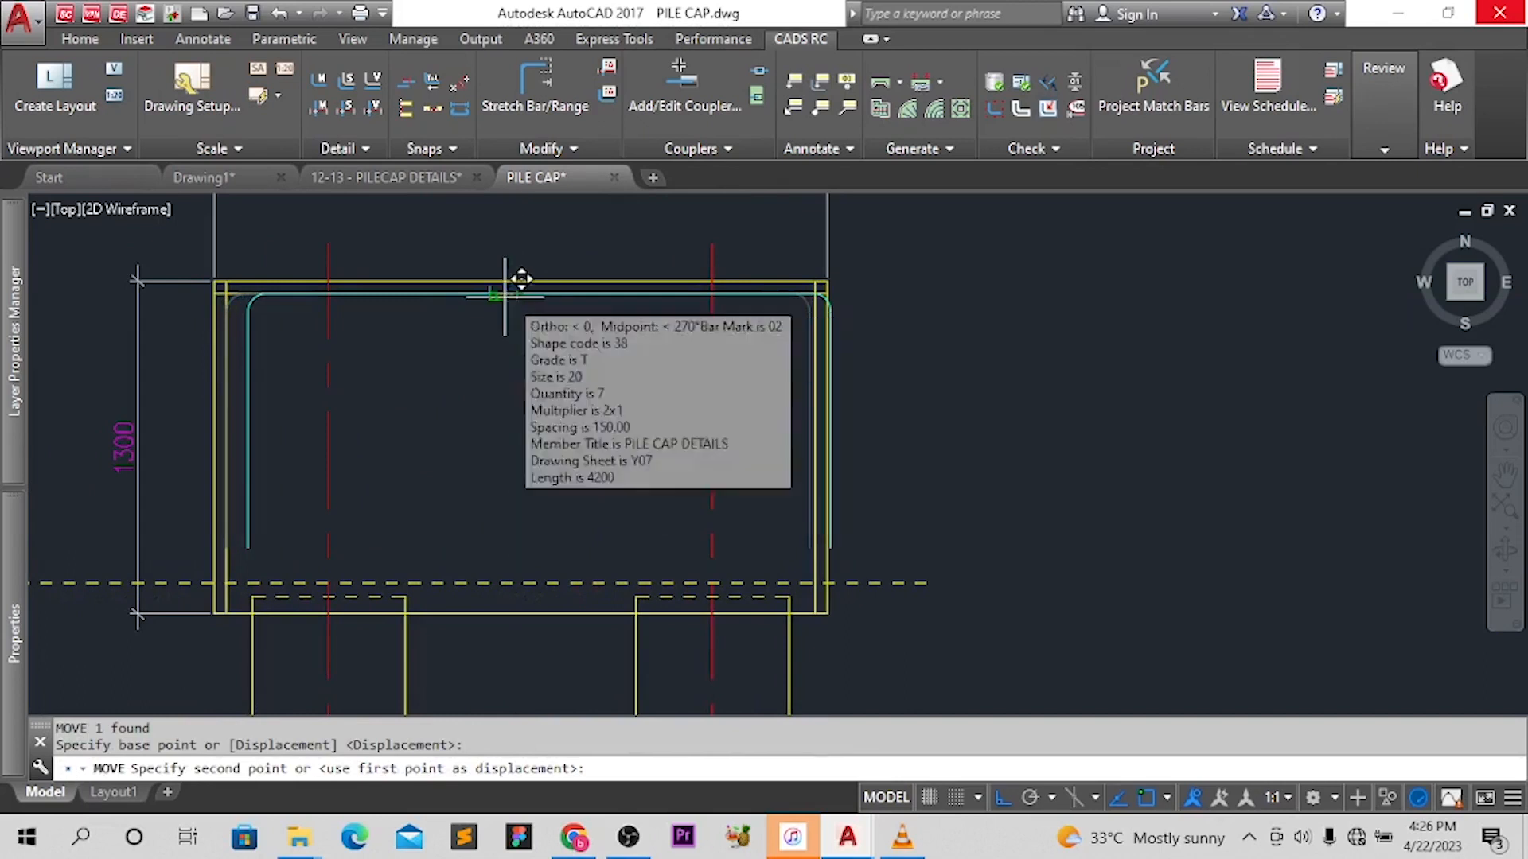
{"action": "key", "text": "Escape"}
Shift the U-bar slightly to the right so it sits centred between the two side cover lines
{"action": "scroll", "coordinate": [828, 300], "scroll_direction": "up", "scroll_amount": 4}
{"action": "left_click", "coordinate": [784, 303]}
{"action": "scroll", "coordinate": [785, 301], "scroll_direction": "down", "scroll_amount": 4}
{"action": "middle_click_drag", "start_coordinate": [551, 375], "coordinate": [717, 365]}
{"action": "key", "text": "ctrl+1"}
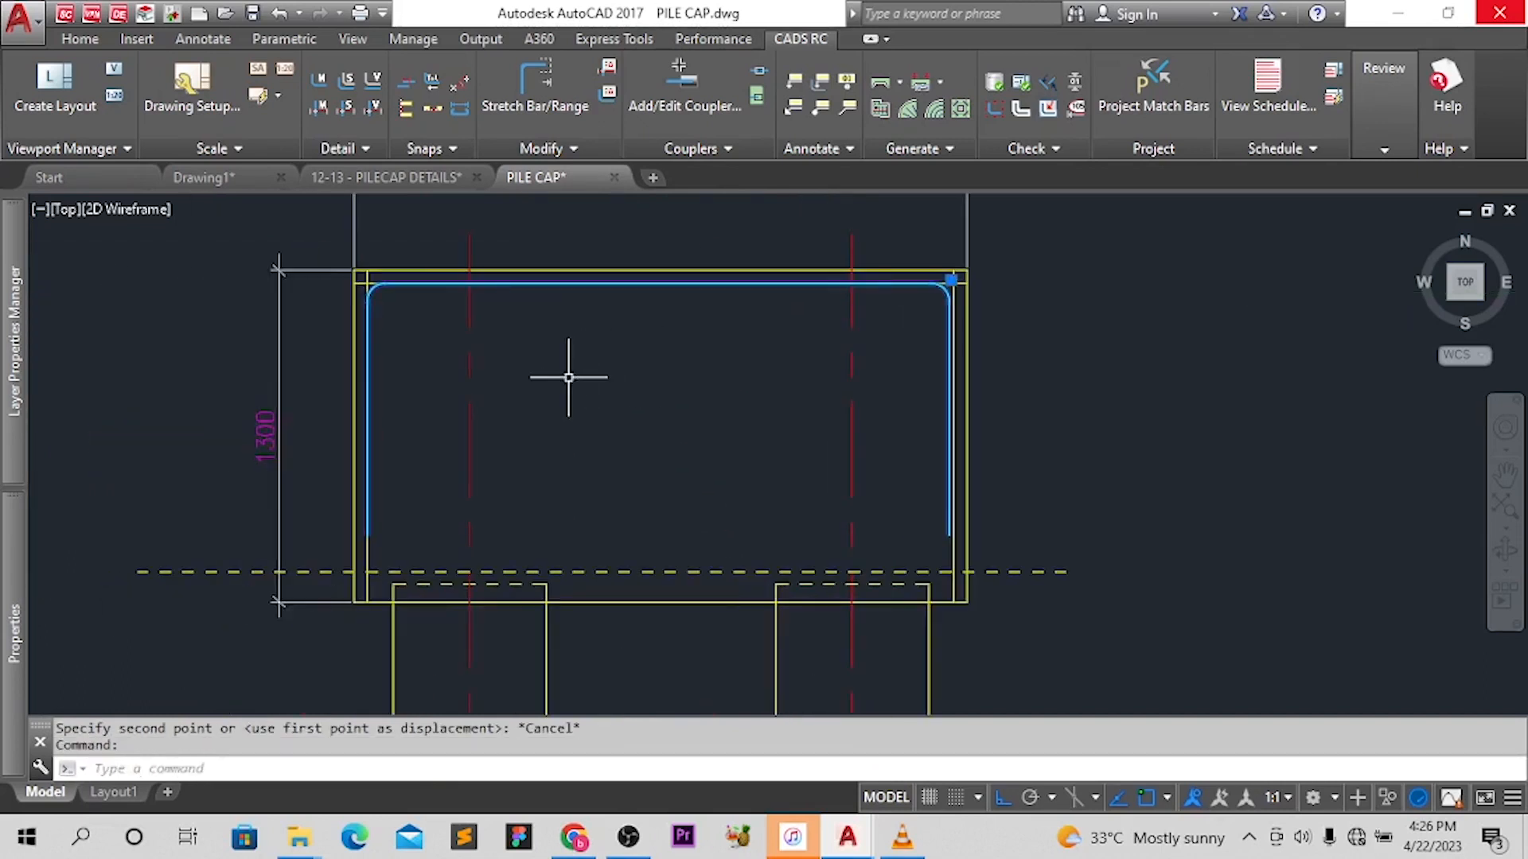
{"action": "scroll", "coordinate": [405, 398], "scroll_direction": "up", "scroll_amount": 4}
{"action": "type", "text": "m"}
{"action": "key", "text": "Return"}
{"action": "left_click", "coordinate": [395, 398]}
{"action": "scroll", "coordinate": [395, 399], "scroll_direction": "down", "scroll_amount": 4}
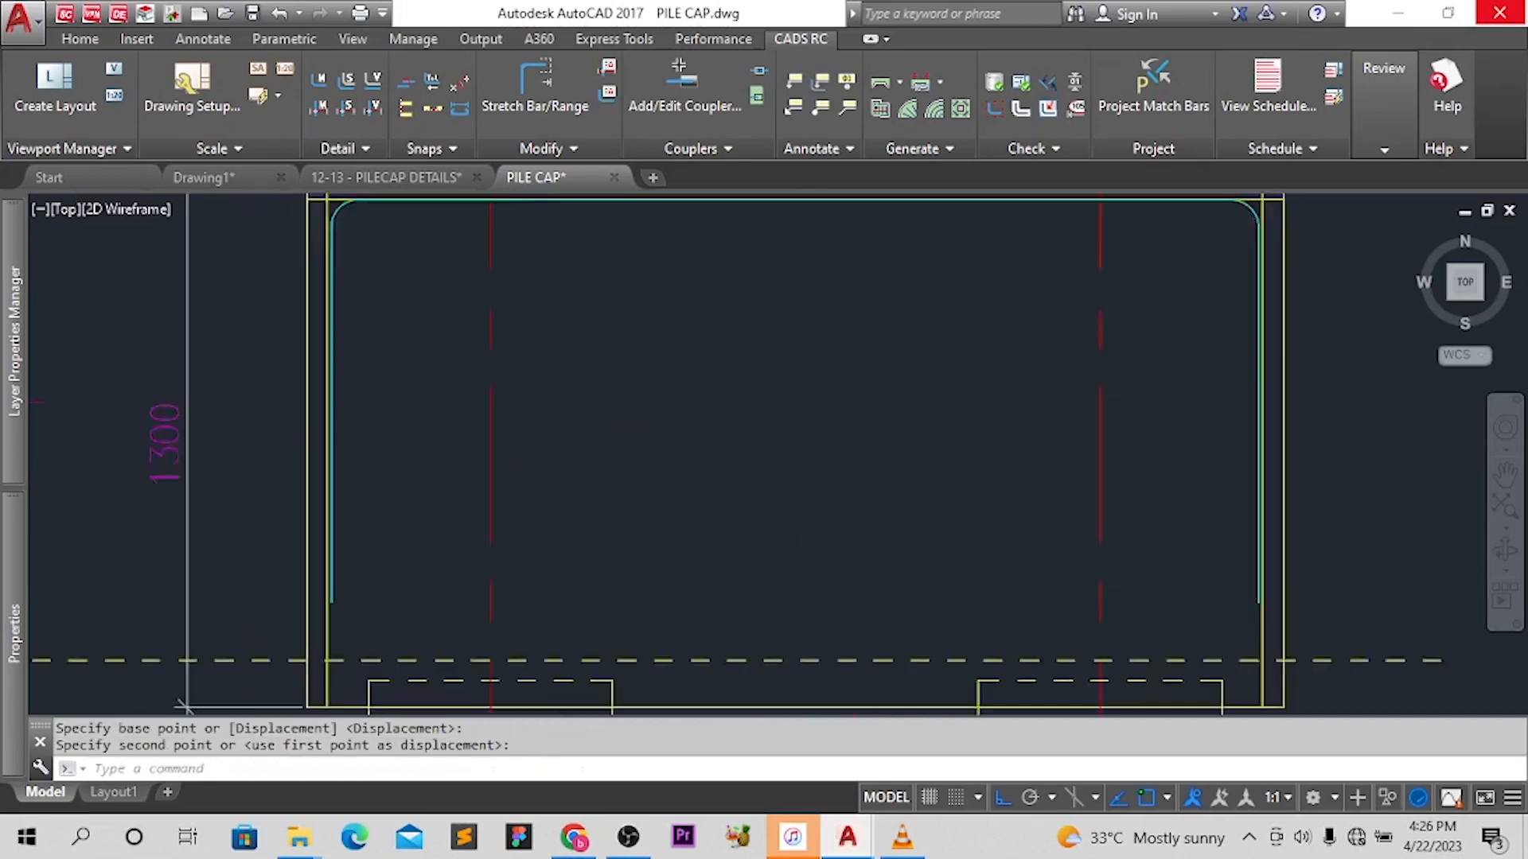
Mirror the U-bar about a horizontal line at the section's mid-height, keeping the source and copying only the bar view
{"action": "scroll", "coordinate": [318, 340], "scroll_direction": "up", "scroll_amount": 4}
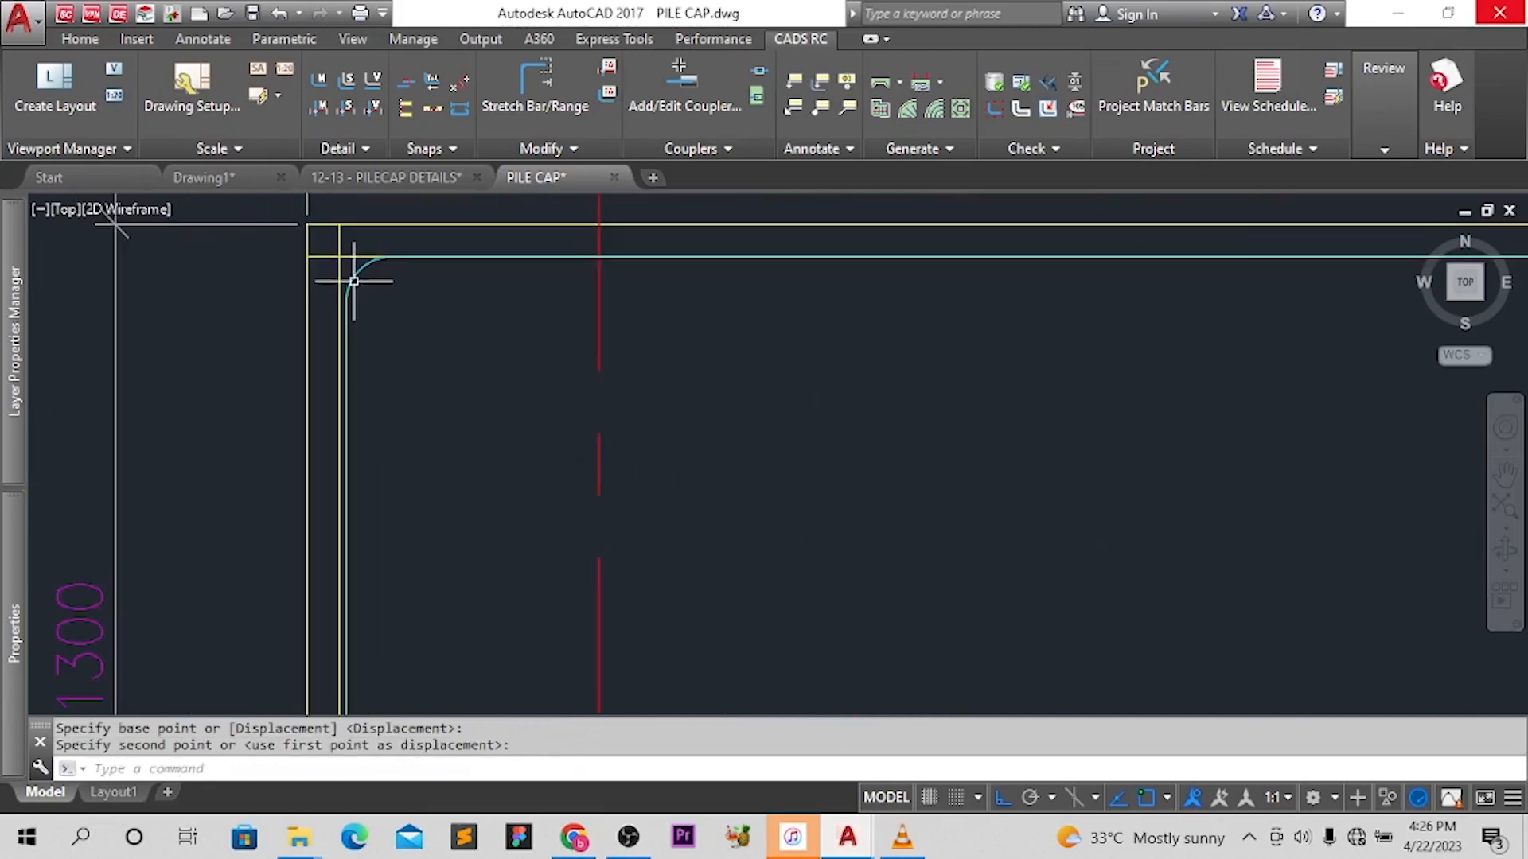
{"action": "left_click", "coordinate": [351, 273]}
{"action": "scroll", "coordinate": [413, 279], "scroll_direction": "down", "scroll_amount": 5}
{"action": "scroll", "coordinate": [421, 359], "scroll_direction": "down", "scroll_amount": 5}
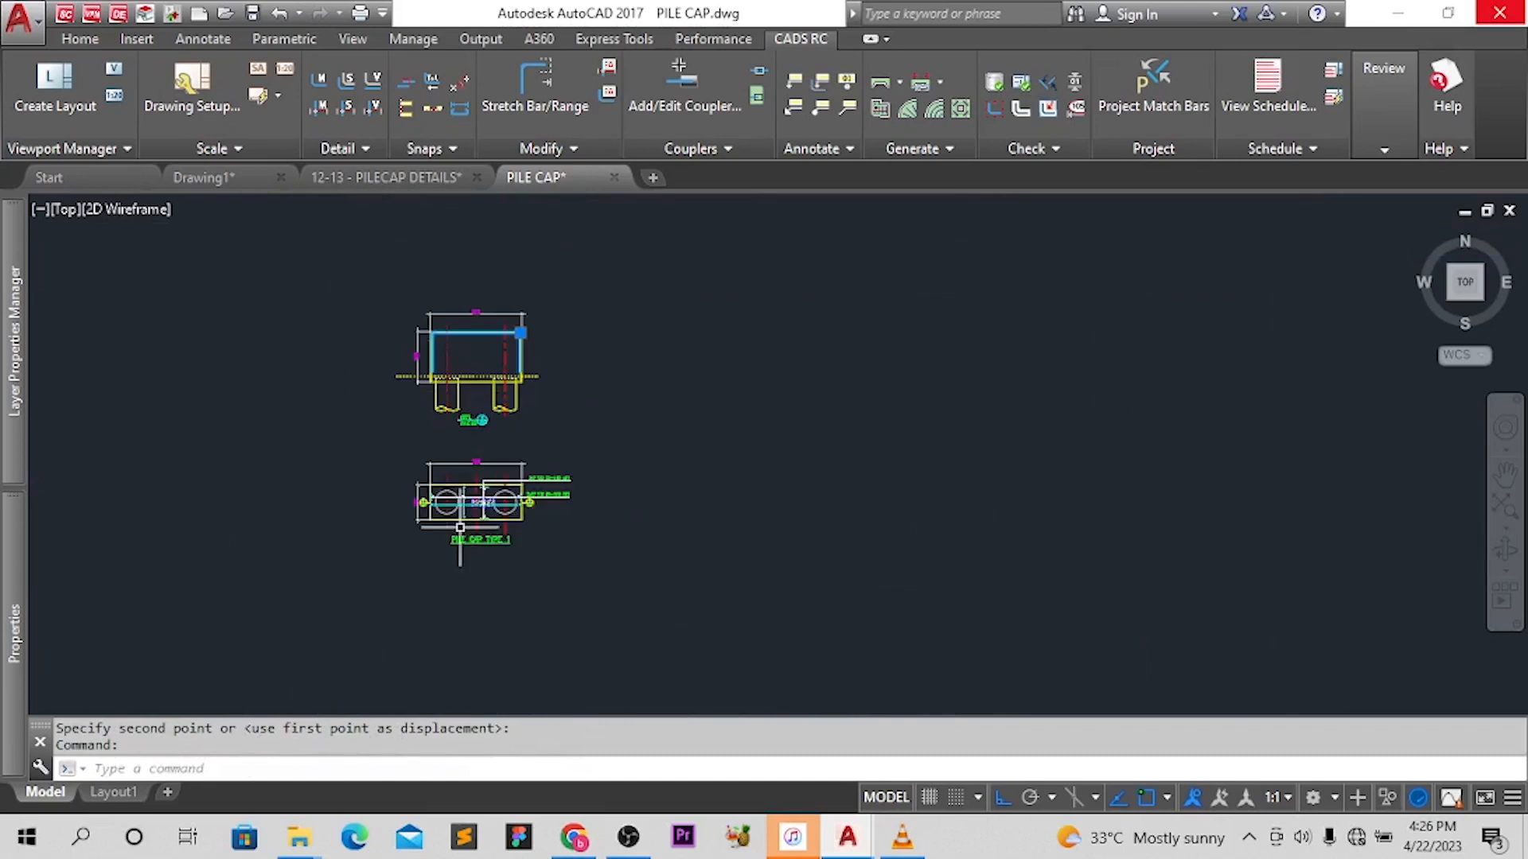
{"action": "scroll", "coordinate": [460, 528], "scroll_direction": "up", "scroll_amount": 5}
{"action": "scroll", "coordinate": [776, 398], "scroll_direction": "down", "scroll_amount": 5}
{"action": "middle_click_drag", "start_coordinate": [616, 290], "coordinate": [621, 331]}
{"action": "scroll", "coordinate": [621, 331], "scroll_direction": "up", "scroll_amount": 6}
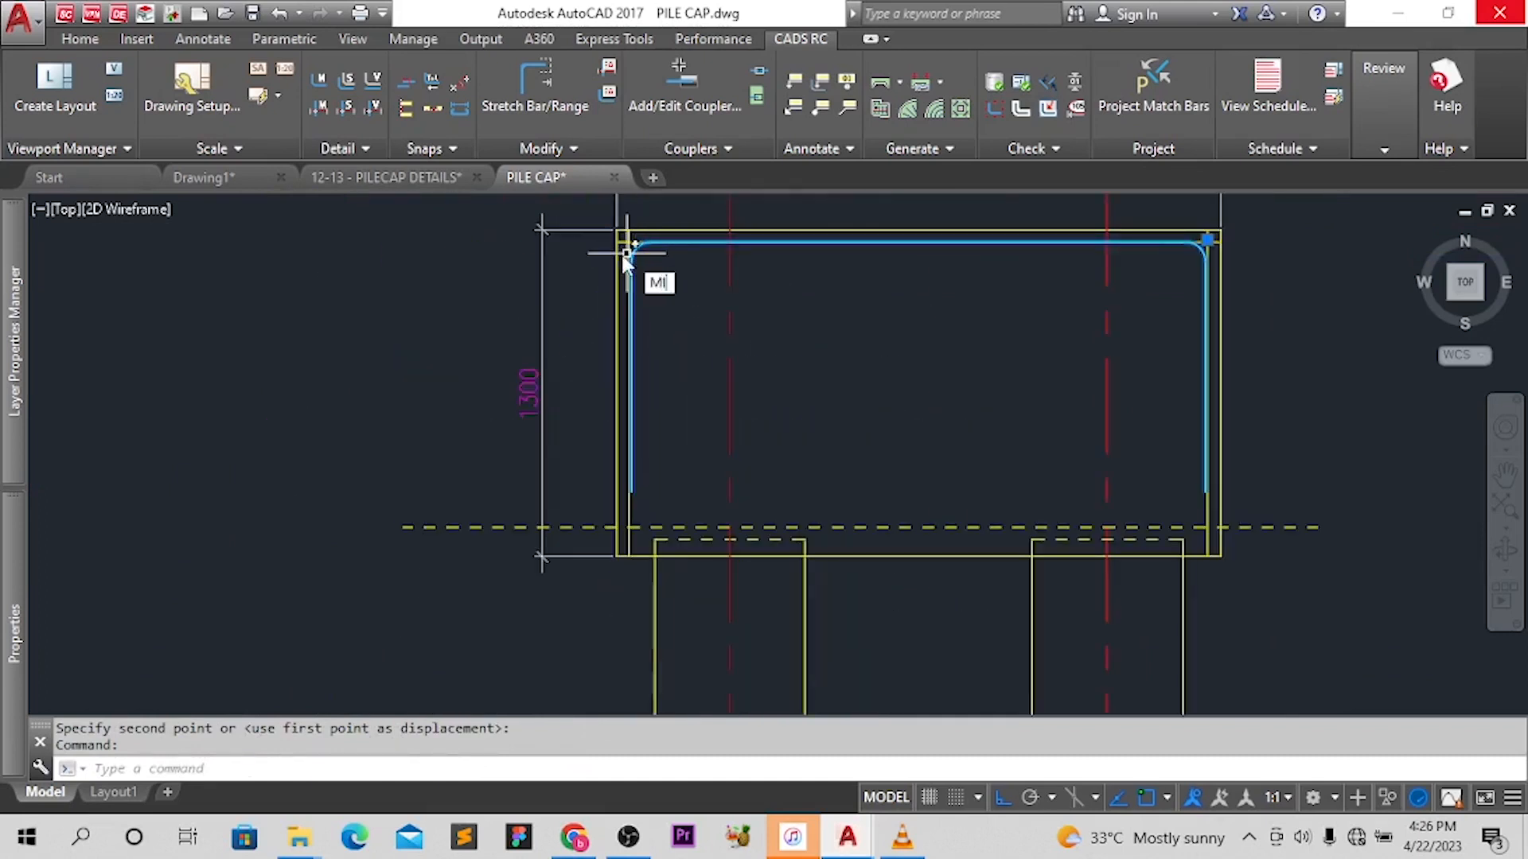
{"action": "key", "text": "Return"}
{"action": "left_click", "coordinate": [613, 397]}
{"action": "left_click", "coordinate": [369, 403]}
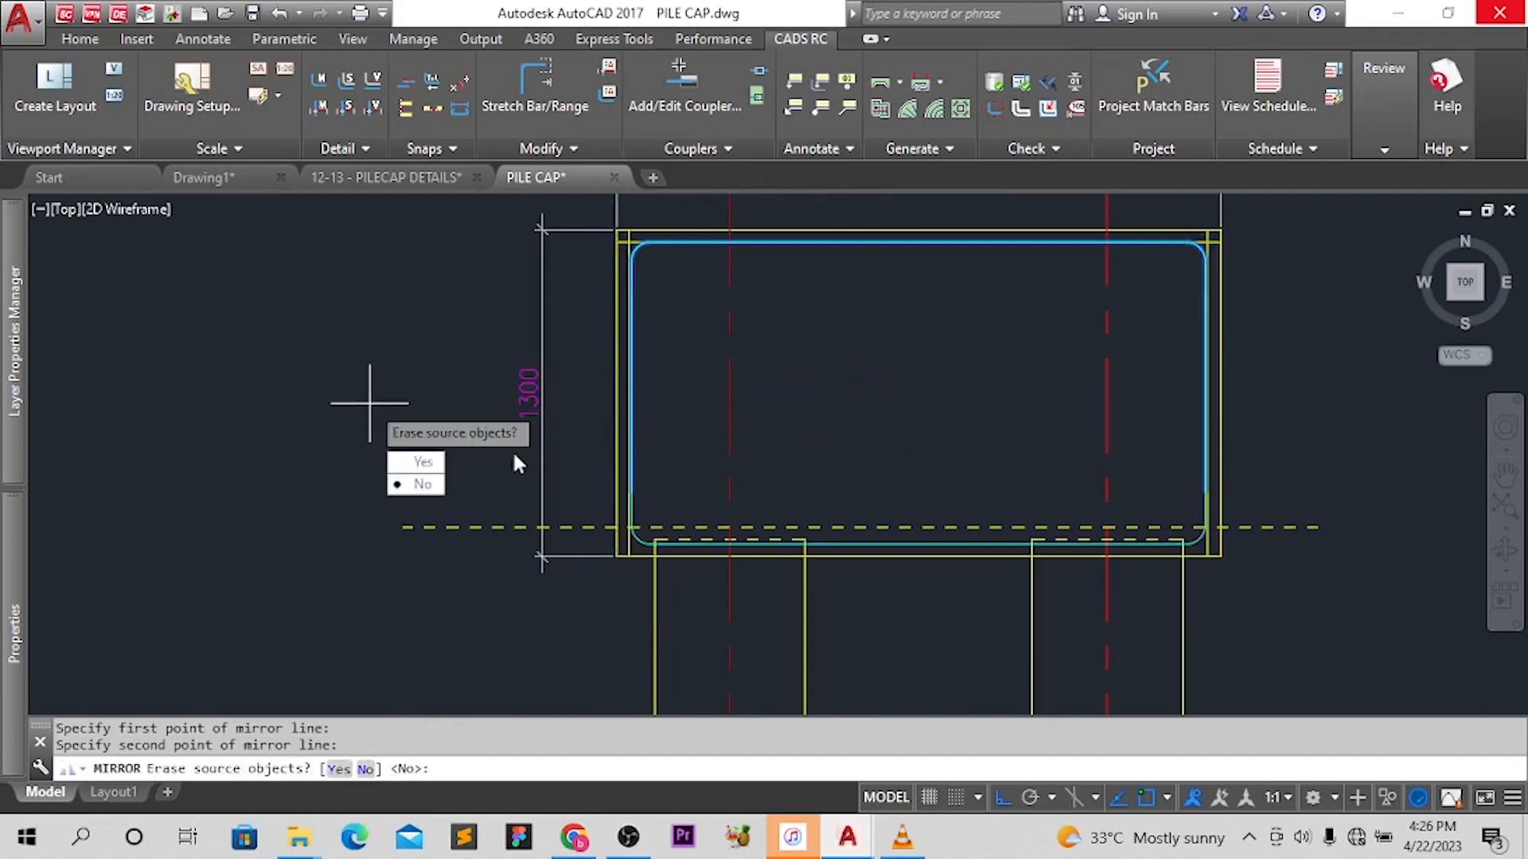
{"action": "left_click", "coordinate": [415, 484]}
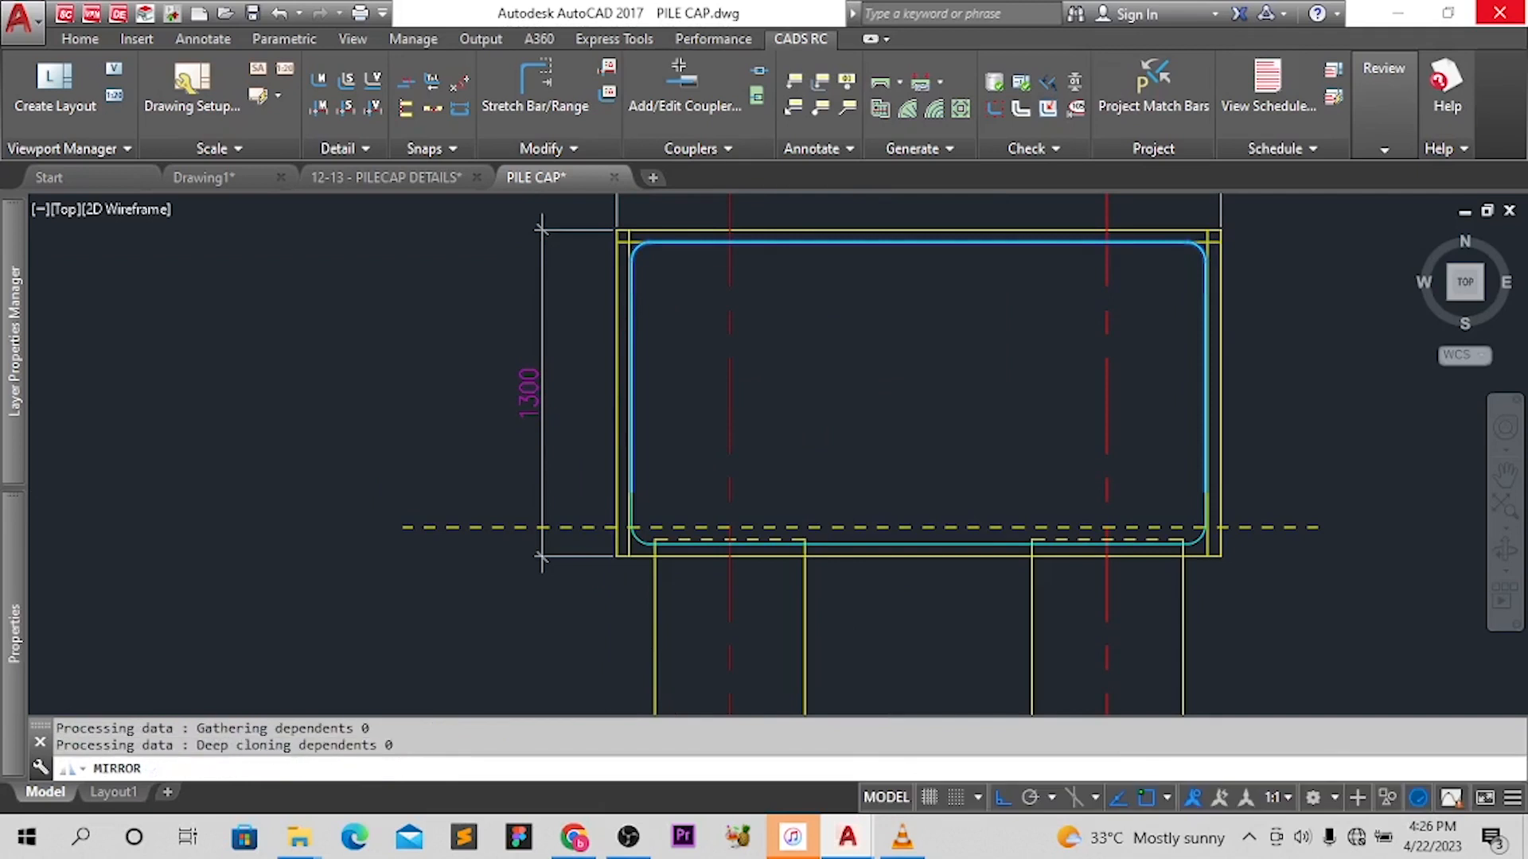
{"action": "left_click", "coordinate": [610, 377]}
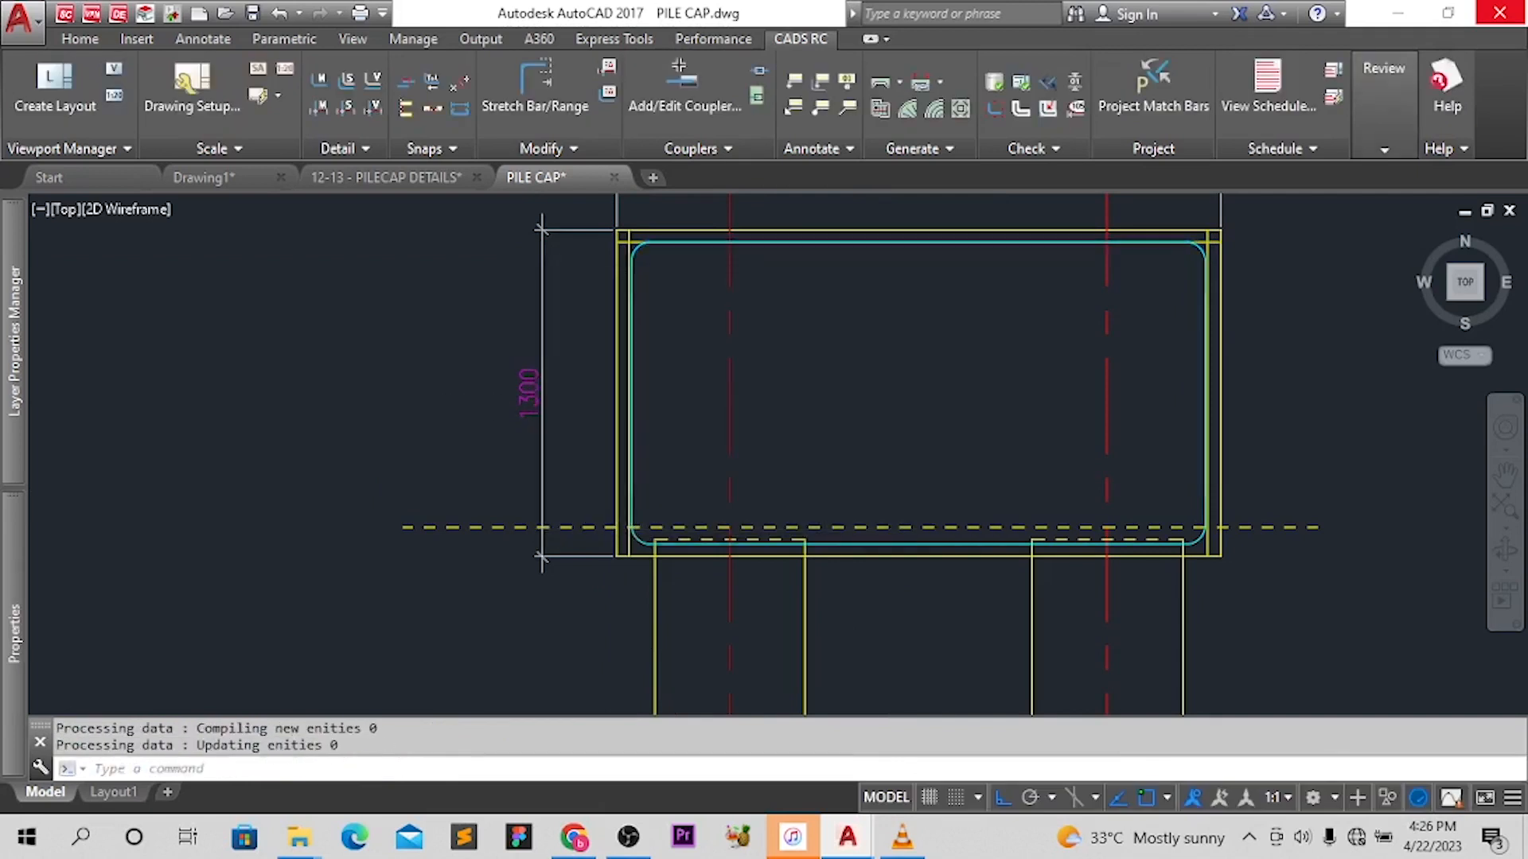
Move the mirrored lower U-bar straight up onto the long dashed cover line above the piles
{"action": "left_click", "coordinate": [910, 549]}
{"action": "left_click", "coordinate": [907, 535]}
{"action": "type", "text": "m"}
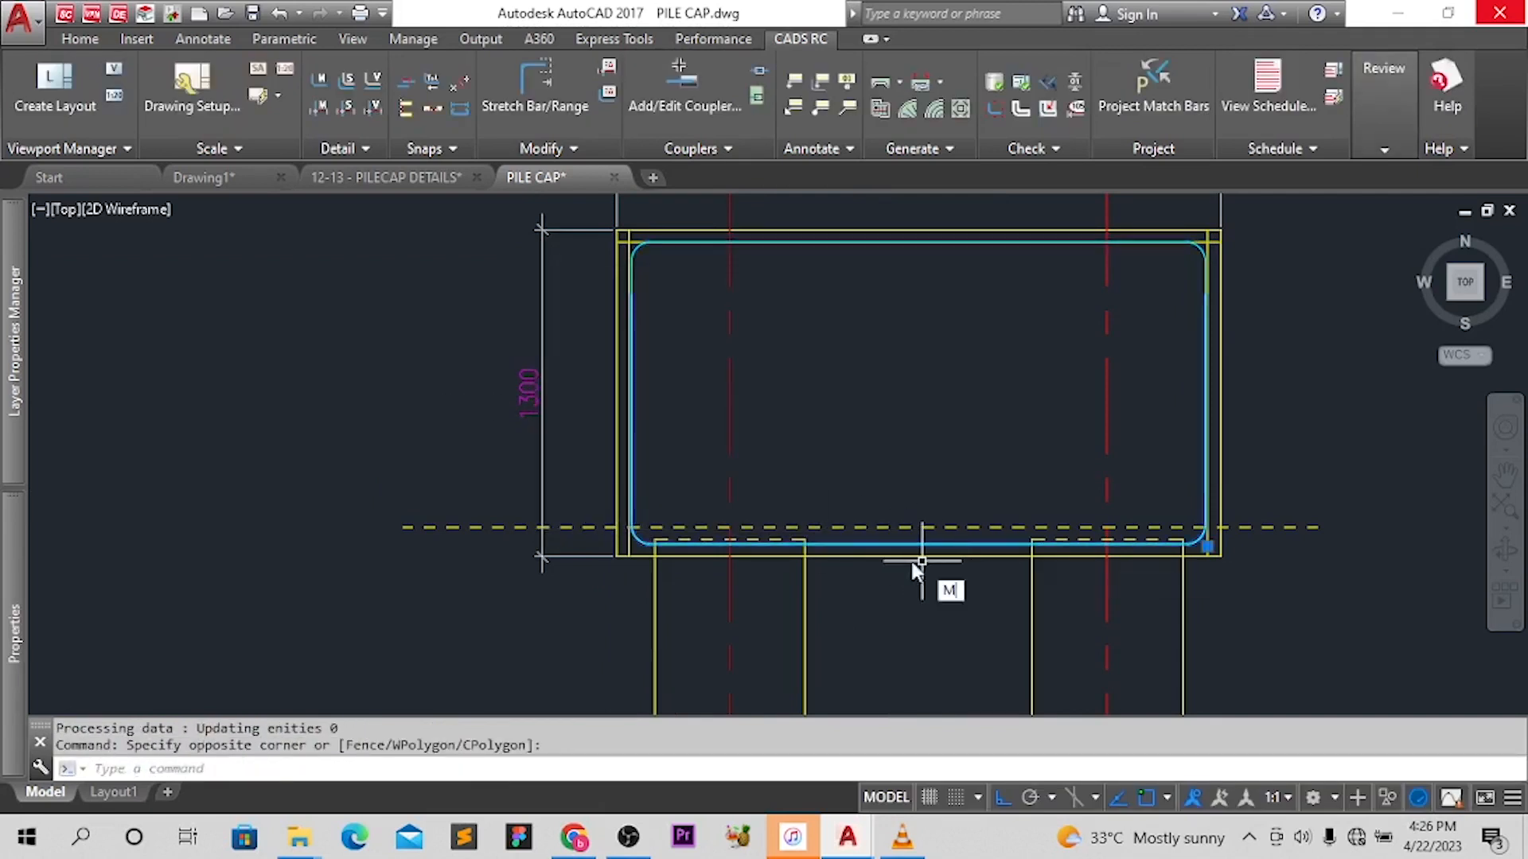
{"action": "key", "text": "Return"}
{"action": "left_click", "coordinate": [912, 547]}
{"action": "left_click", "coordinate": [910, 528]}
Erase the four cover construction lines in section 1: the top line, both side lines and the long dashed line
{"action": "middle_click_drag", "start_coordinate": [952, 538], "coordinate": [778, 416]}
{"action": "scroll", "coordinate": [777, 417], "scroll_direction": "down", "scroll_amount": 3}
{"action": "middle_click_drag", "start_coordinate": [716, 297], "coordinate": [695, 342]}
{"action": "scroll", "coordinate": [541, 276], "scroll_direction": "up", "scroll_amount": 5}
{"action": "left_click", "coordinate": [604, 253]}
{"action": "left_click", "coordinate": [573, 215]}
{"action": "scroll", "coordinate": [567, 266], "scroll_direction": "down", "scroll_amount": 5}
{"action": "scroll", "coordinate": [937, 263], "scroll_direction": "up", "scroll_amount": 3}
{"action": "scroll", "coordinate": [937, 264], "scroll_direction": "up", "scroll_amount": 2}
{"action": "scroll", "coordinate": [841, 265], "scroll_direction": "down", "scroll_amount": 5}
{"action": "scroll", "coordinate": [866, 446], "scroll_direction": "up", "scroll_amount": 5}
{"action": "left_click", "coordinate": [928, 425]}
{"action": "left_click", "coordinate": [911, 467]}
{"action": "key", "text": "Delete"}
Start a solid bar run based on the vertical T16 01 bar in the pile cap plan
{"action": "scroll", "coordinate": [921, 416], "scroll_direction": "down", "scroll_amount": 6}
{"action": "mouse_move", "coordinate": [872, 467]}
{"action": "middle_mouse_down"}
{"action": "mouse_move", "coordinate": [771, 406]}
{"action": "mouse_move", "coordinate": [729, 344]}
{"action": "middle_mouse_up"}
{"action": "middle_click_drag", "start_coordinate": [720, 423], "coordinate": [716, 296]}
{"action": "scroll", "coordinate": [612, 397], "scroll_direction": "up", "scroll_amount": 4}
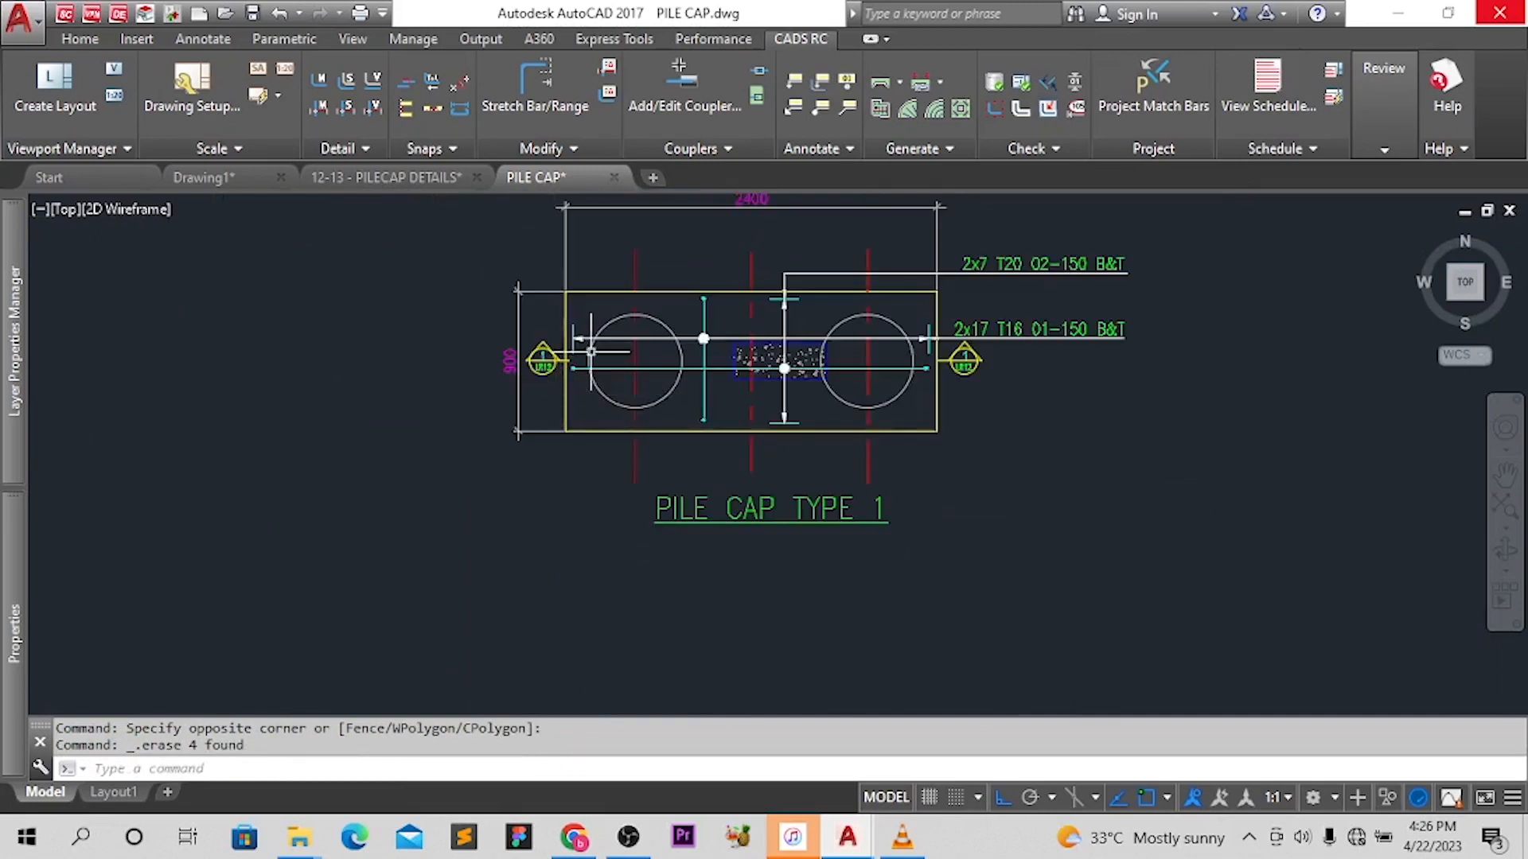
{"action": "left_click", "coordinate": [704, 318]}
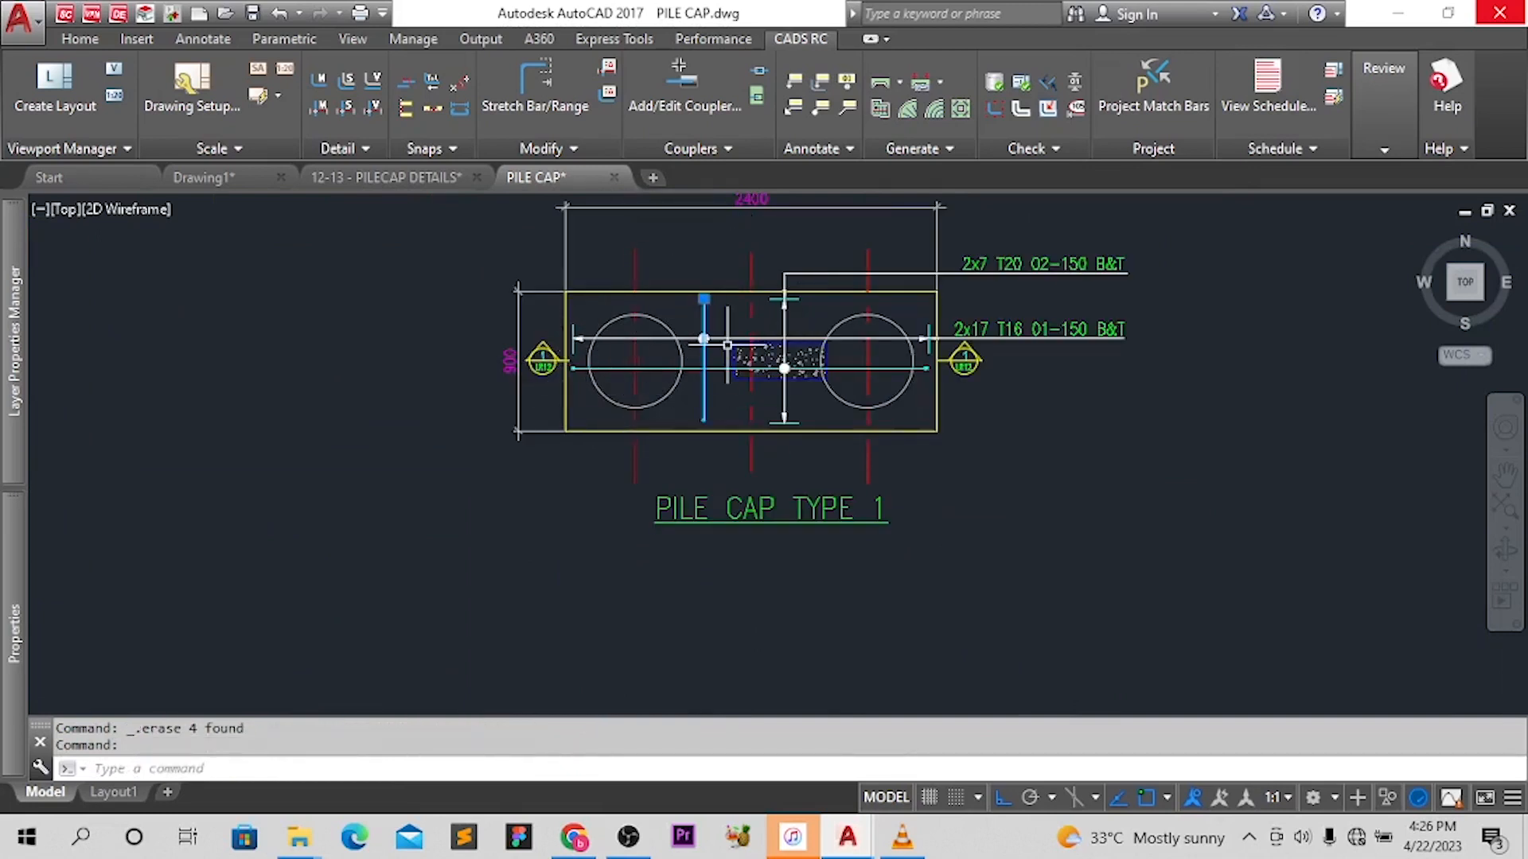
{"action": "scroll", "coordinate": [705, 318], "scroll_direction": "up", "scroll_amount": 4}
{"action": "key", "text": "Escape"}
{"action": "key", "text": "Escape"}
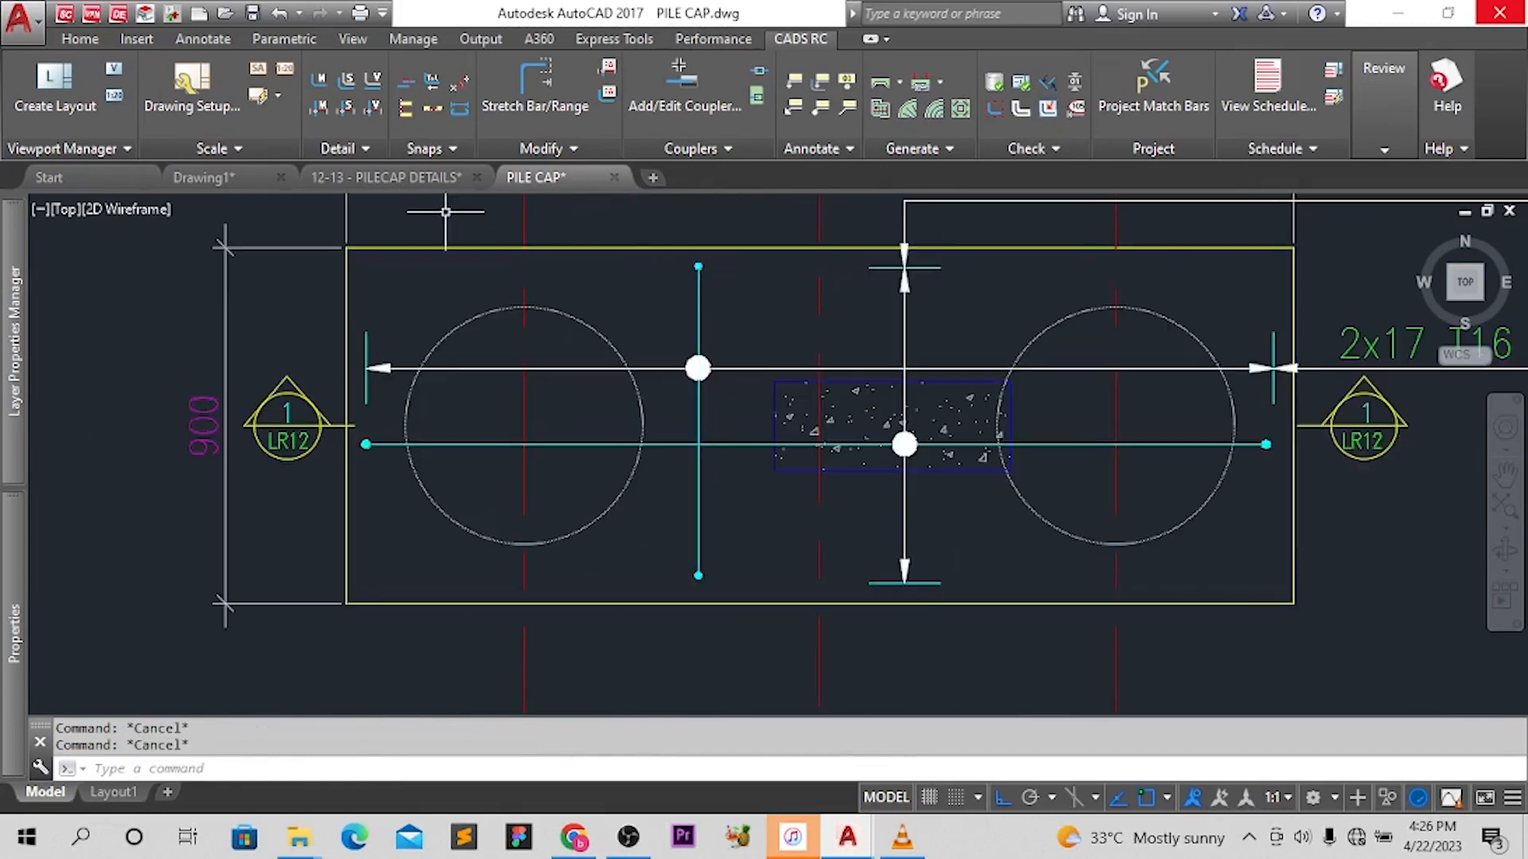
{"action": "left_click", "coordinate": [361, 151]}
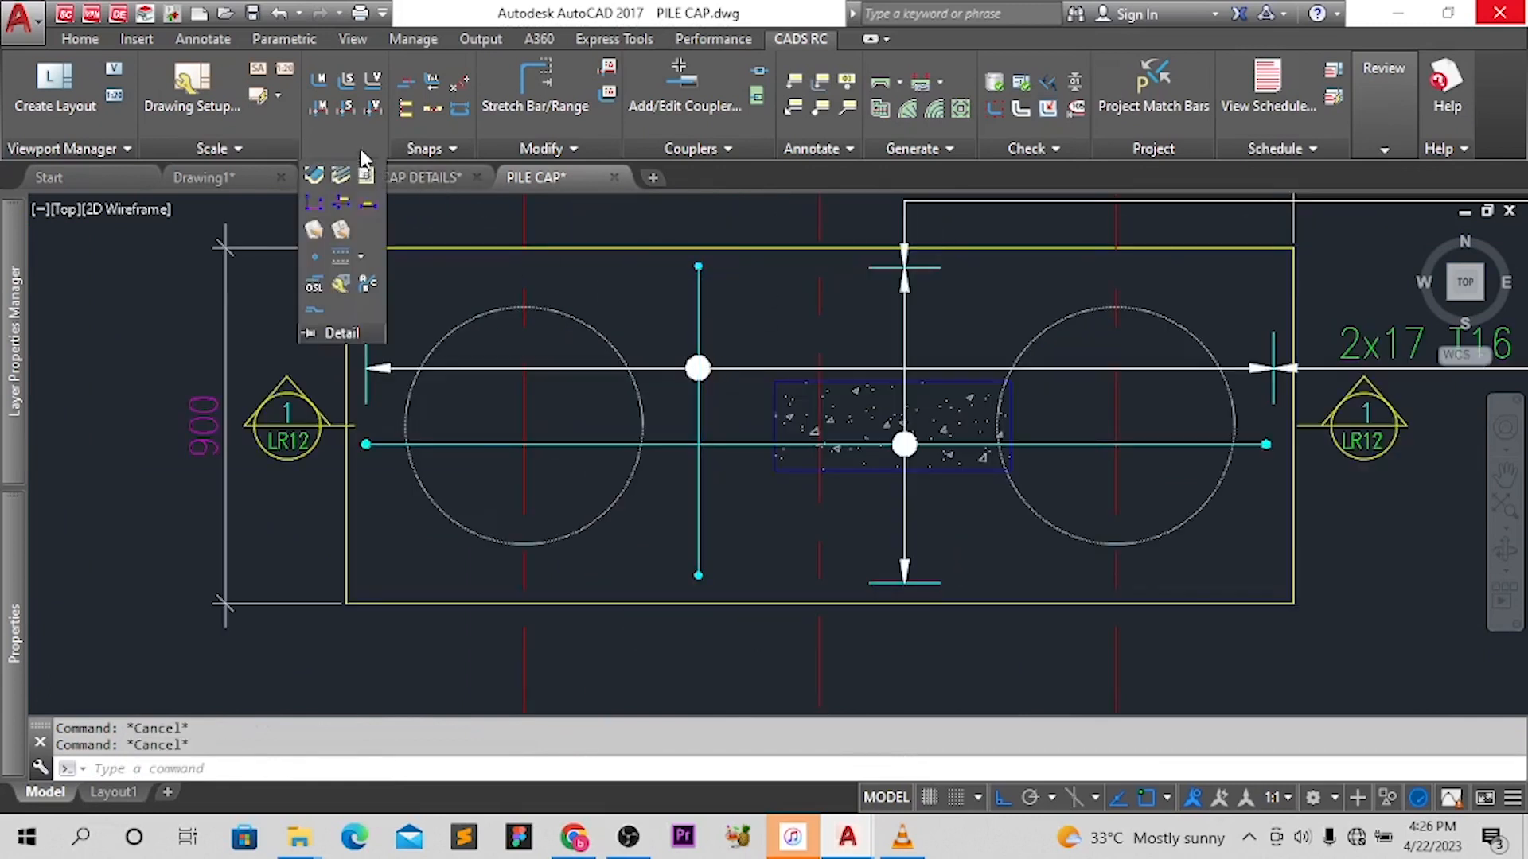
{"action": "left_click", "coordinate": [315, 258]}
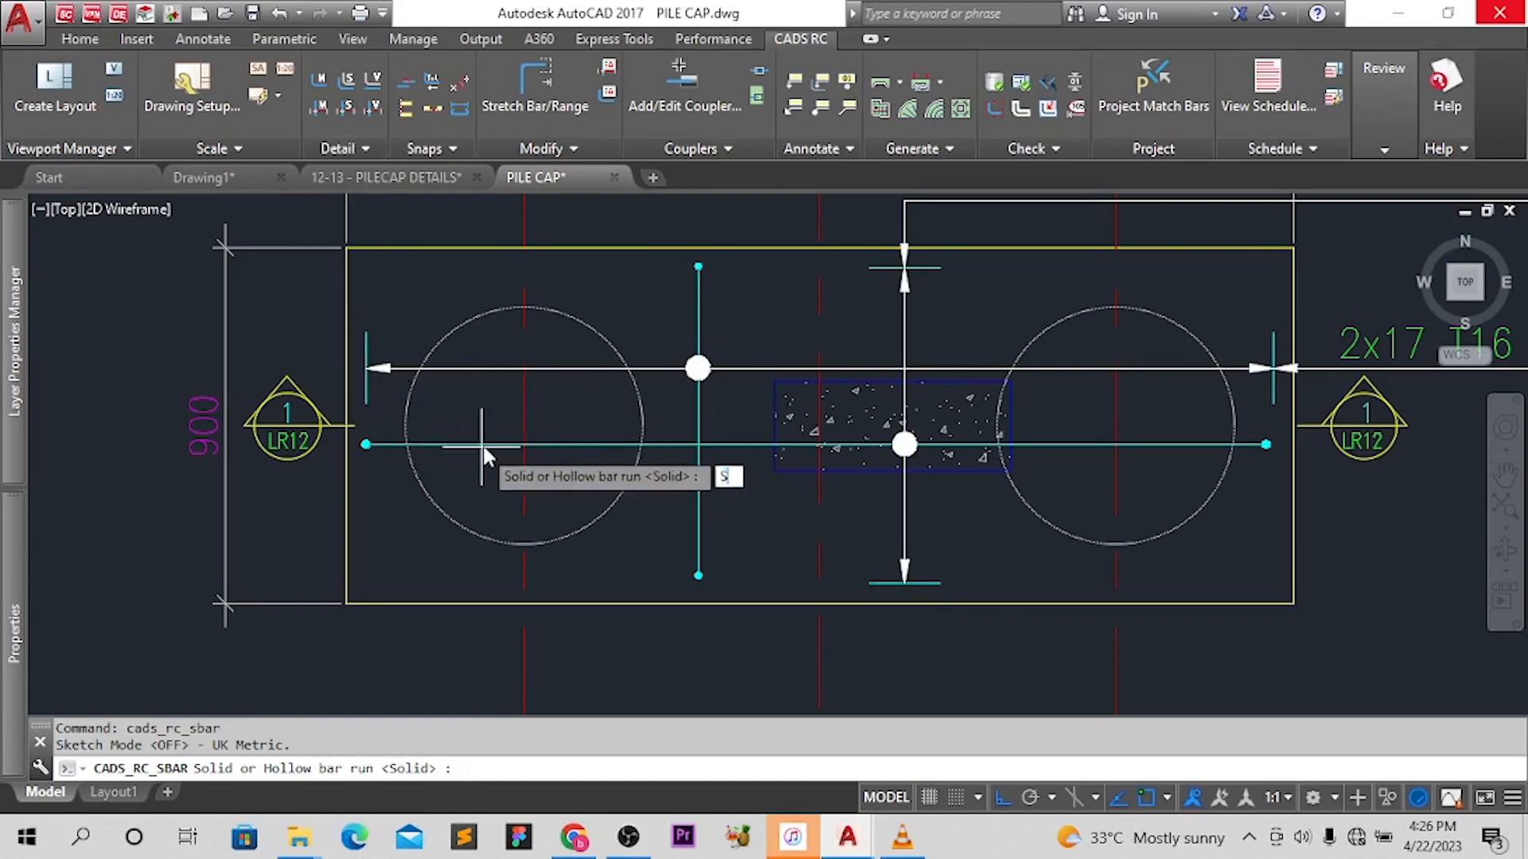
{"action": "type", "text": "S"}
{"action": "key", "text": "Return"}
{"action": "left_click", "coordinate": [698, 327]}
Place the solid bar dot just inside the upper left corner of the U-bars in section 1
{"action": "scroll", "coordinate": [756, 476], "scroll_direction": "down", "scroll_amount": 8}
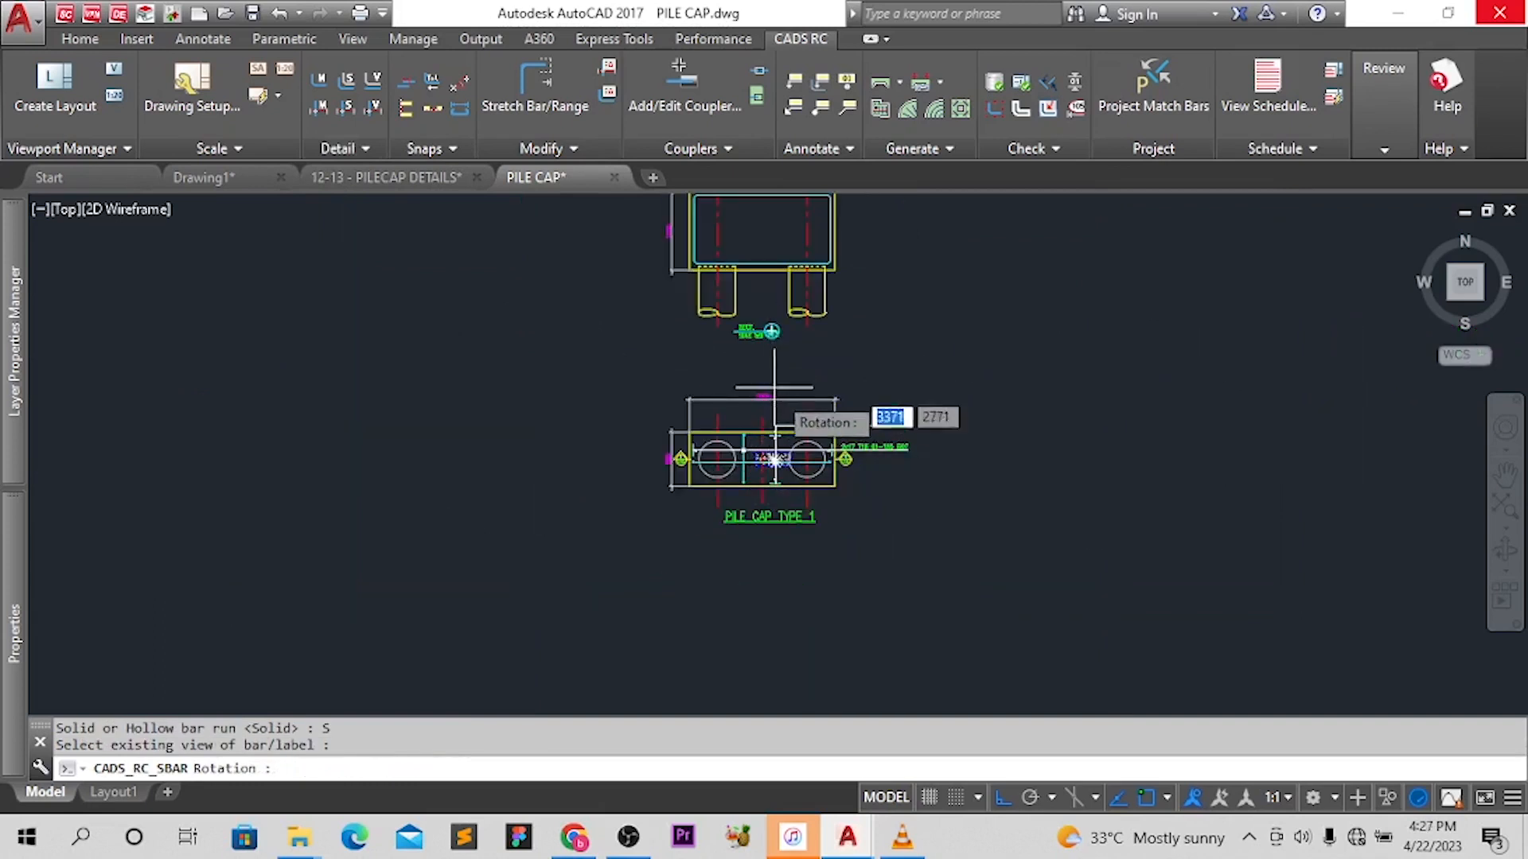
{"action": "scroll", "coordinate": [748, 255], "scroll_direction": "up", "scroll_amount": 2}
{"action": "scroll", "coordinate": [596, 324], "scroll_direction": "up", "scroll_amount": 3}
{"action": "scroll", "coordinate": [443, 324], "scroll_direction": "up", "scroll_amount": 1}
{"action": "left_click", "coordinate": [468, 314]}
Copy the bar dot 150 to the right along the top bar as a bar view only
{"action": "scroll", "coordinate": [593, 334], "scroll_direction": "down", "scroll_amount": 4}
{"action": "scroll", "coordinate": [624, 290], "scroll_direction": "up", "scroll_amount": 4}
{"action": "middle_click_drag", "start_coordinate": [556, 217], "coordinate": [526, 306]}
{"action": "left_click", "coordinate": [521, 295]}
{"action": "left_click", "coordinate": [637, 385]}
{"action": "scroll", "coordinate": [633, 387], "scroll_direction": "down", "scroll_amount": 3}
{"action": "type", "text": "c"}
{"action": "key", "text": "Return"}
{"action": "left_click", "coordinate": [726, 438]}
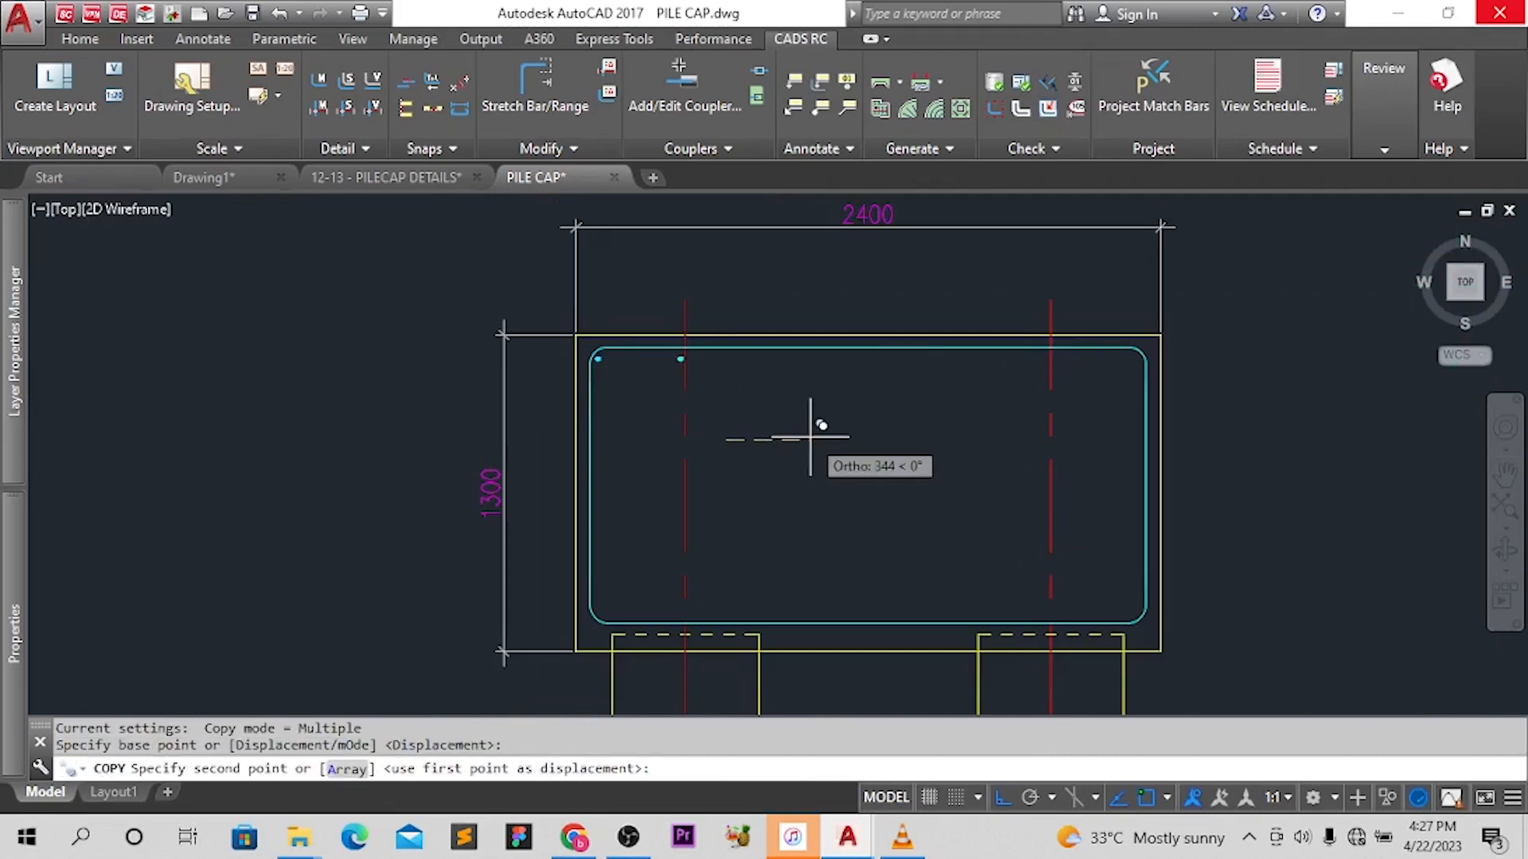
{"action": "type", "text": "150"}
{"action": "key", "text": "Return"}
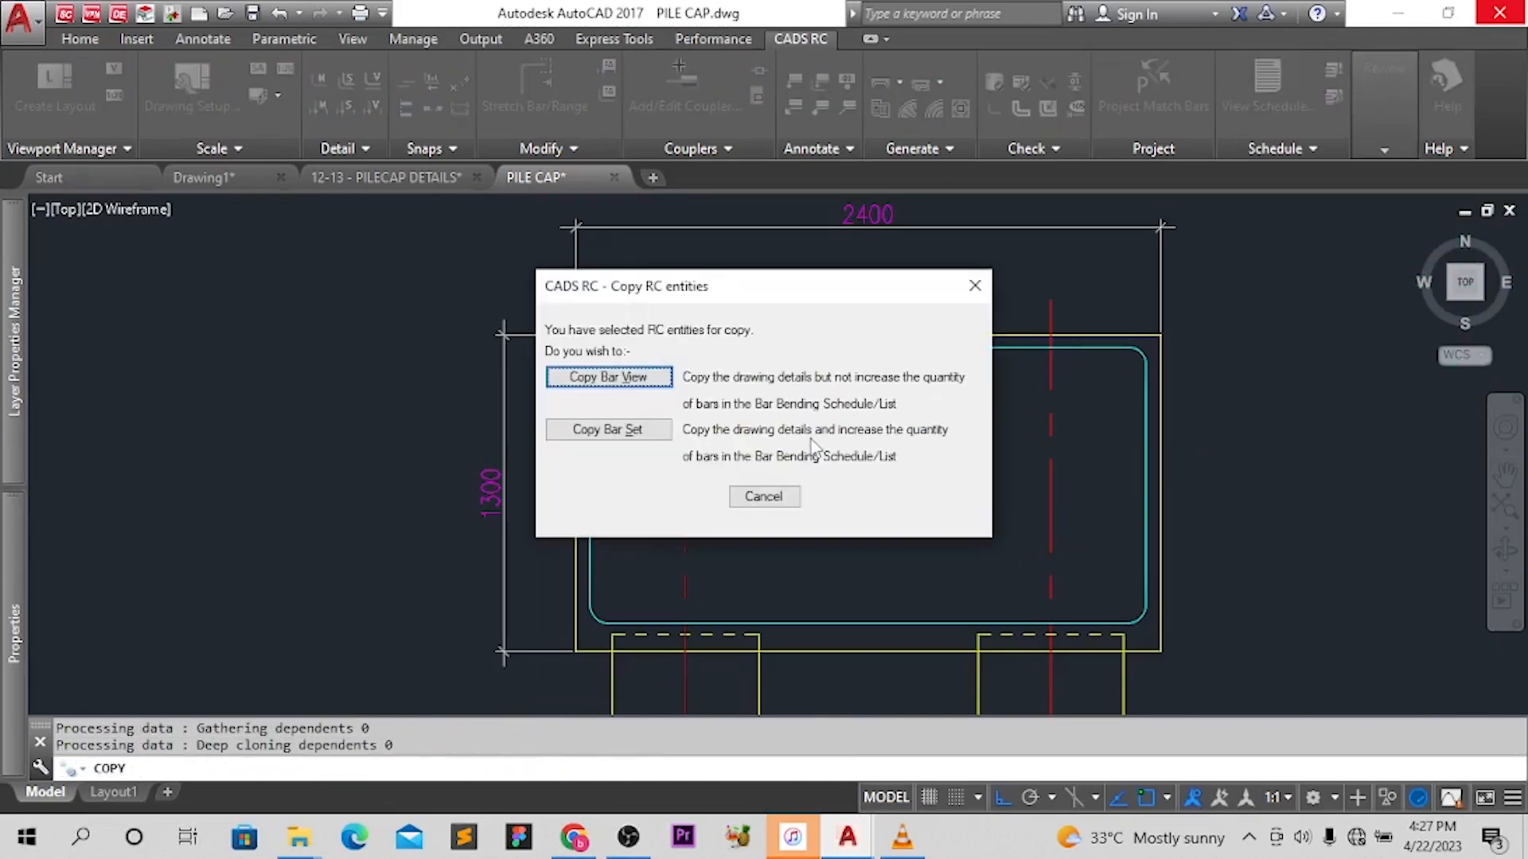
{"action": "key", "text": "Return"}
Add two more dot copies to the right, the first 300 from the original, continuing the 150 spacing
{"action": "type", "text": "300"}
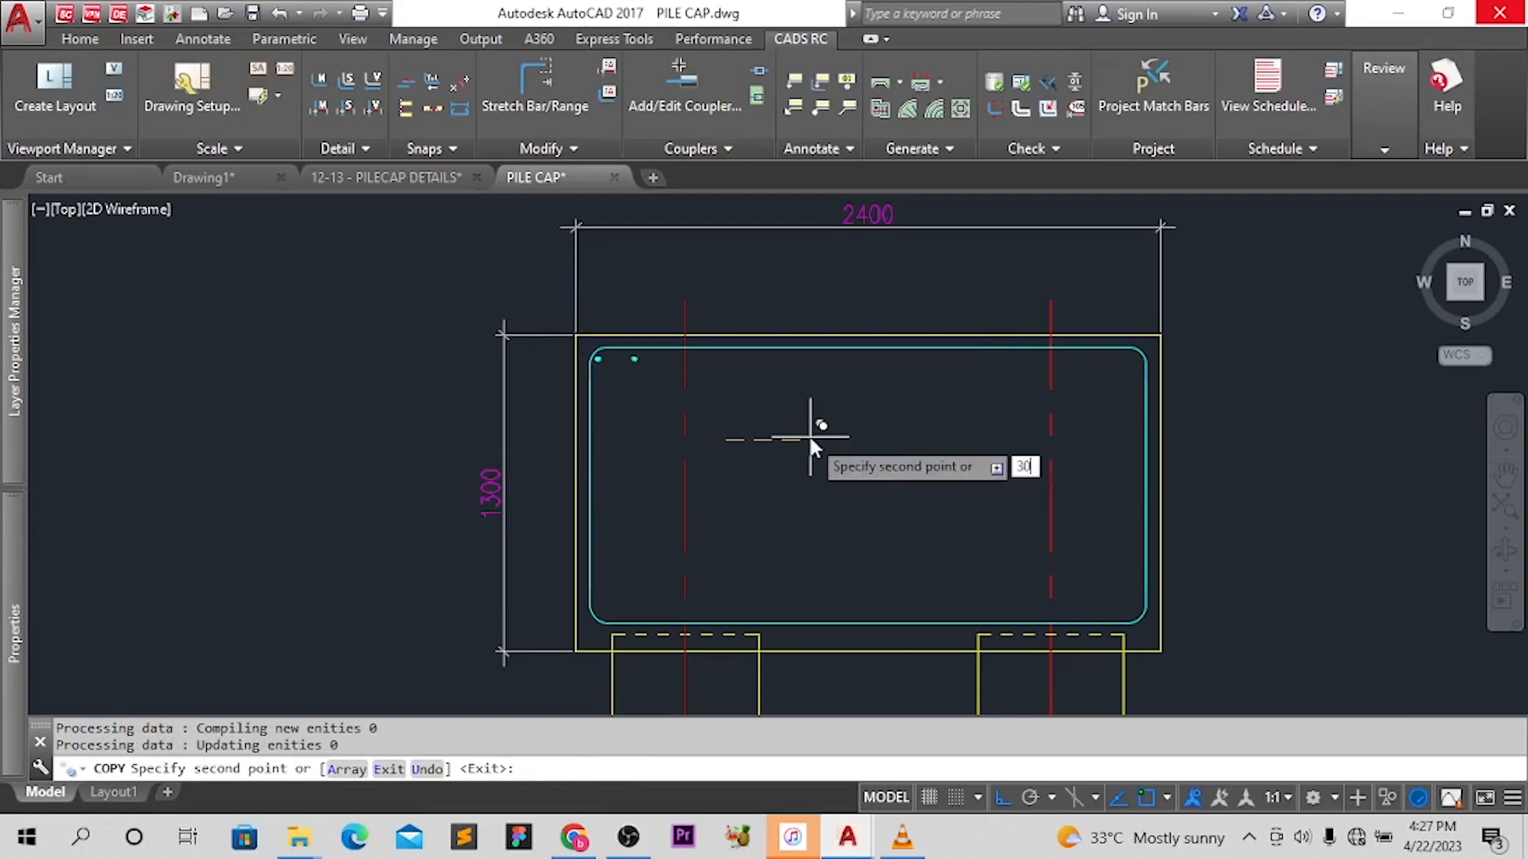
{"action": "key", "text": "Return"}
{"action": "type", "text": "300"}
{"action": "key", "text": "Return"}
{"action": "key", "text": "Escape"}
Copy the three added bar dots from the first dot to the fourth as bar views only, continuing along the top bar in section 1
{"action": "scroll", "coordinate": [623, 334], "scroll_direction": "up", "scroll_amount": 4}
{"action": "left_click", "coordinate": [609, 282]}
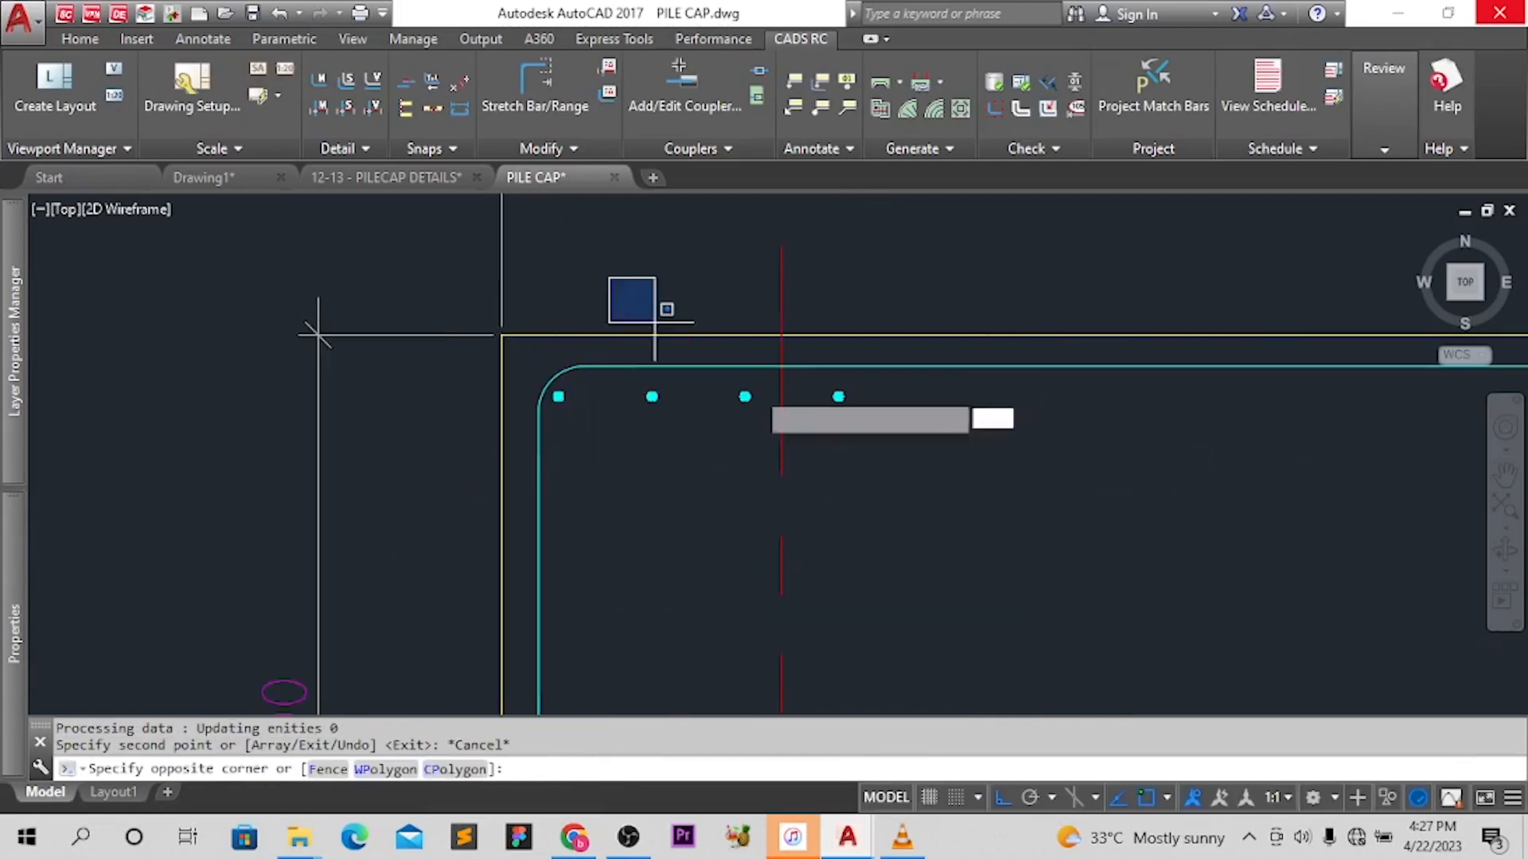
{"action": "scroll", "coordinate": [593, 413], "scroll_direction": "up", "scroll_amount": 8}
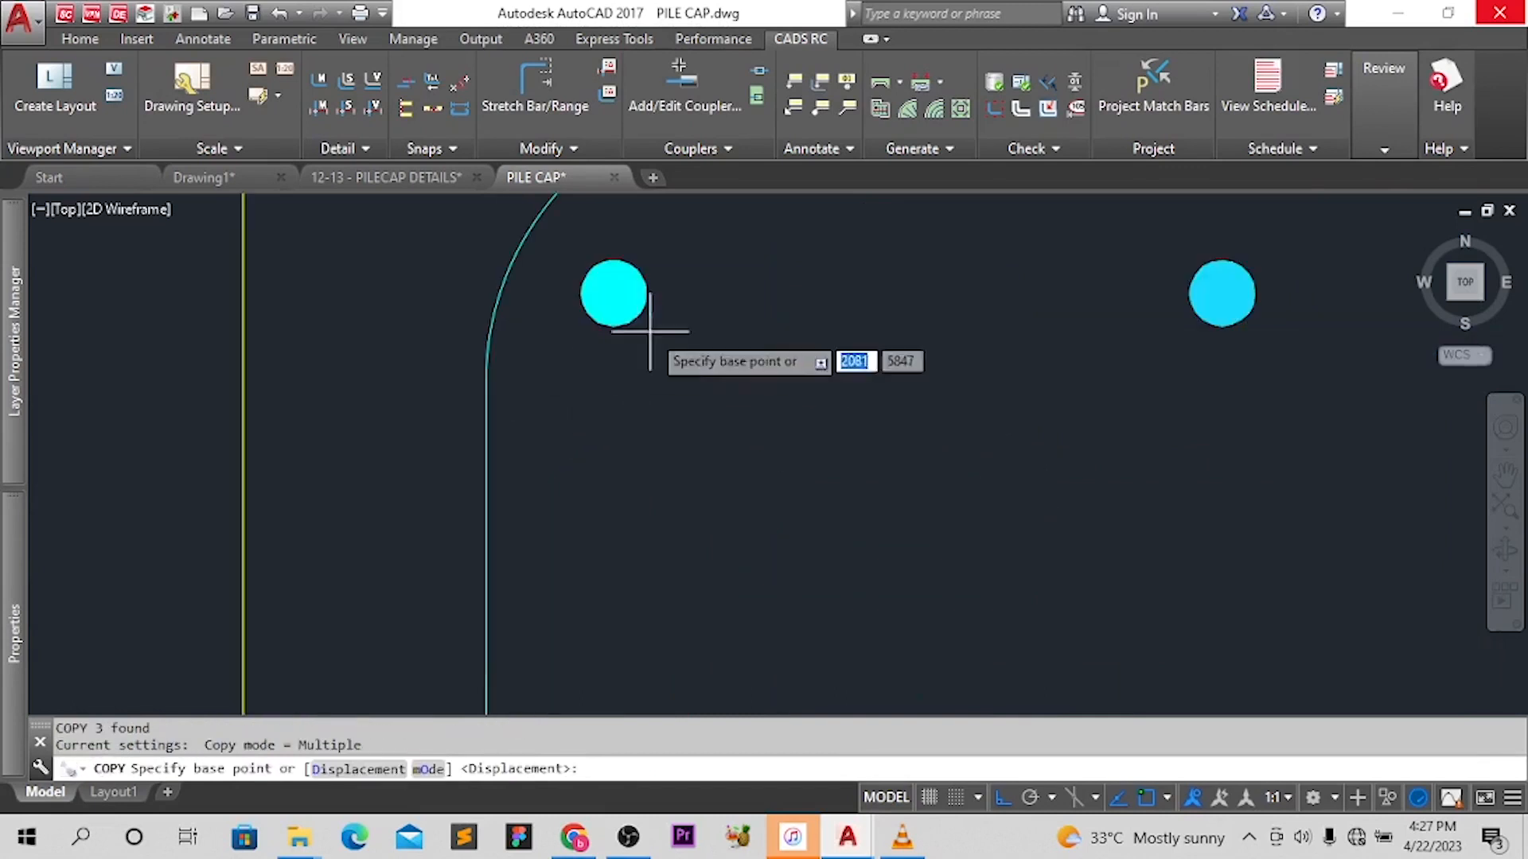
{"action": "left_click", "coordinate": [611, 294]}
{"action": "scroll", "coordinate": [610, 299], "scroll_direction": "down", "scroll_amount": 8}
{"action": "scroll", "coordinate": [939, 365], "scroll_direction": "up", "scroll_amount": 8}
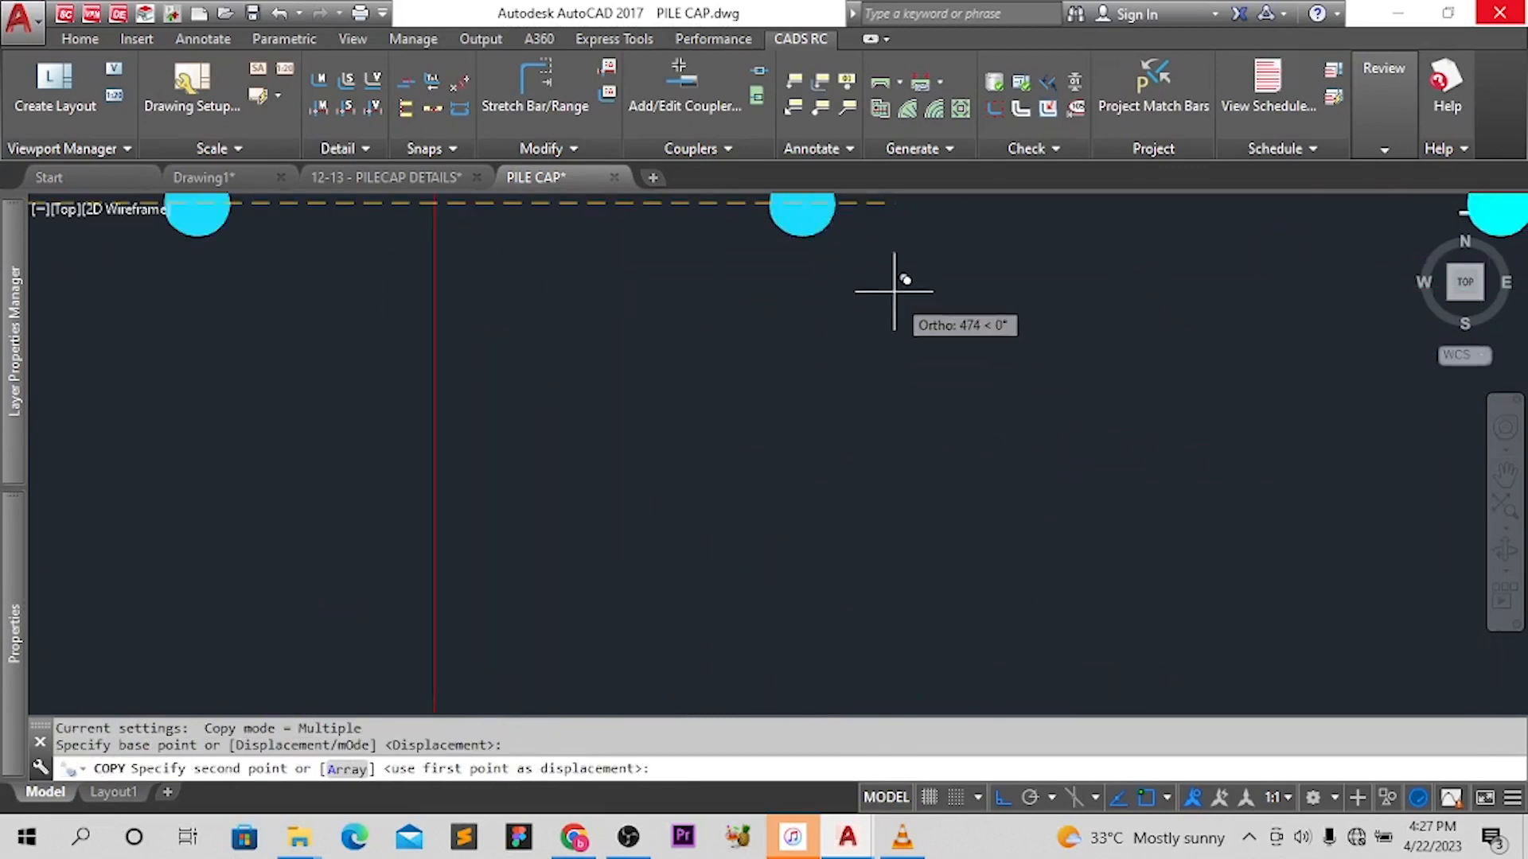
{"action": "left_click", "coordinate": [796, 298]}
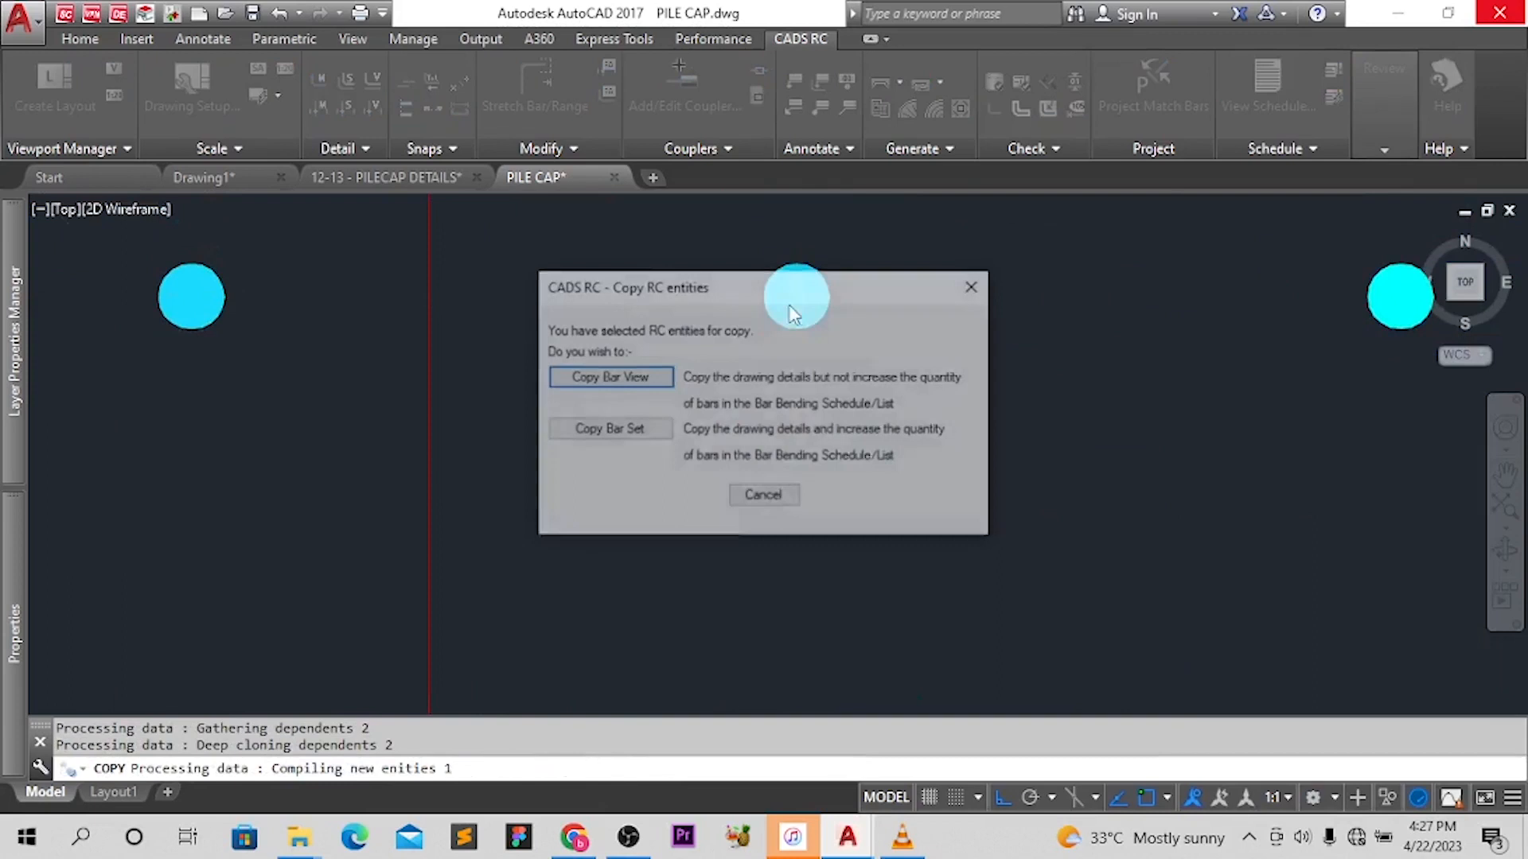
{"action": "left_click", "coordinate": [607, 382]}
Continue copying the dot group along the top bar until the row reaches the upper right corner of the U-bars
{"action": "scroll", "coordinate": [1011, 438], "scroll_direction": "down", "scroll_amount": 8}
{"action": "scroll", "coordinate": [796, 436], "scroll_direction": "up", "scroll_amount": 2}
{"action": "scroll", "coordinate": [437, 341], "scroll_direction": "up", "scroll_amount": 6}
{"action": "scroll", "coordinate": [356, 340], "scroll_direction": "down", "scroll_amount": 7}
{"action": "scroll", "coordinate": [378, 331], "scroll_direction": "up", "scroll_amount": 5}
{"action": "scroll", "coordinate": [379, 331], "scroll_direction": "down", "scroll_amount": 8}
{"action": "scroll", "coordinate": [505, 351], "scroll_direction": "up", "scroll_amount": 12}
{"action": "scroll", "coordinate": [610, 423], "scroll_direction": "down", "scroll_amount": 7}
{"action": "scroll", "coordinate": [754, 437], "scroll_direction": "up", "scroll_amount": 1}
{"action": "middle_click_drag", "start_coordinate": [992, 351], "coordinate": [822, 350]}
{"action": "key", "text": "Escape"}
Move the last top bar dot slightly left so it sits inside the upper right corner of the U-bars
{"action": "left_click", "coordinate": [827, 337]}
{"action": "left_click", "coordinate": [858, 291]}
{"action": "type", "text": "m"}
{"action": "key", "text": "Return"}
{"action": "left_click", "coordinate": [1098, 379]}
{"action": "left_click", "coordinate": [1071, 379]}
{"action": "scroll", "coordinate": [974, 367], "scroll_direction": "down", "scroll_amount": 2}
{"action": "scroll", "coordinate": [972, 367], "scroll_direction": "down", "scroll_amount": 3}
{"action": "middle_click_drag", "start_coordinate": [835, 511], "coordinate": [716, 426]}
{"action": "scroll", "coordinate": [648, 539], "scroll_direction": "up", "scroll_amount": 3}
{"action": "scroll", "coordinate": [715, 595], "scroll_direction": "up", "scroll_amount": 2}
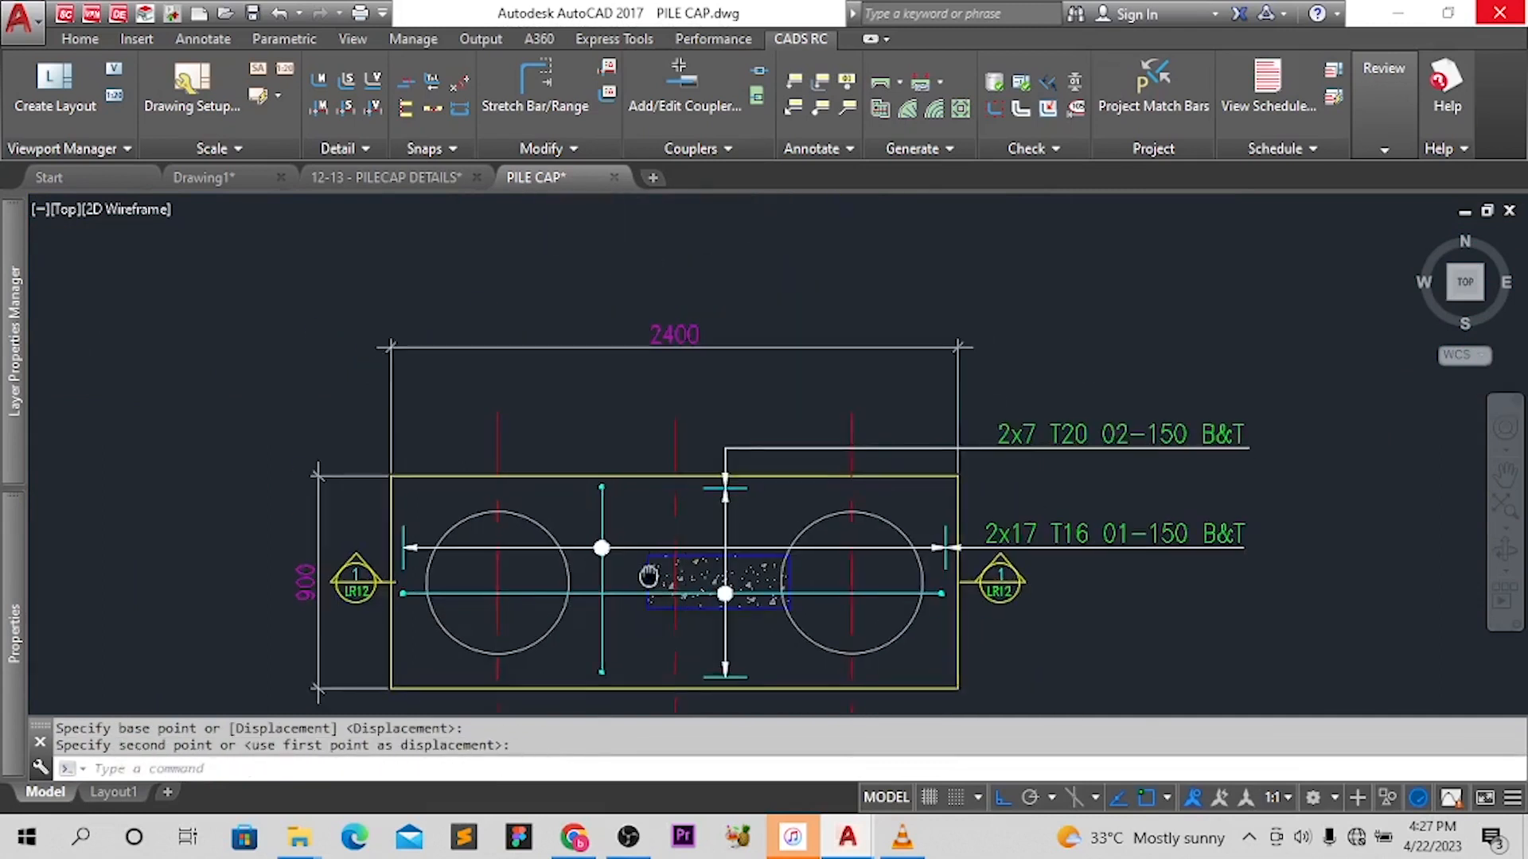
{"action": "right_click", "coordinate": [628, 396]}
{"action": "mouse_move", "coordinate": [705, 444]}
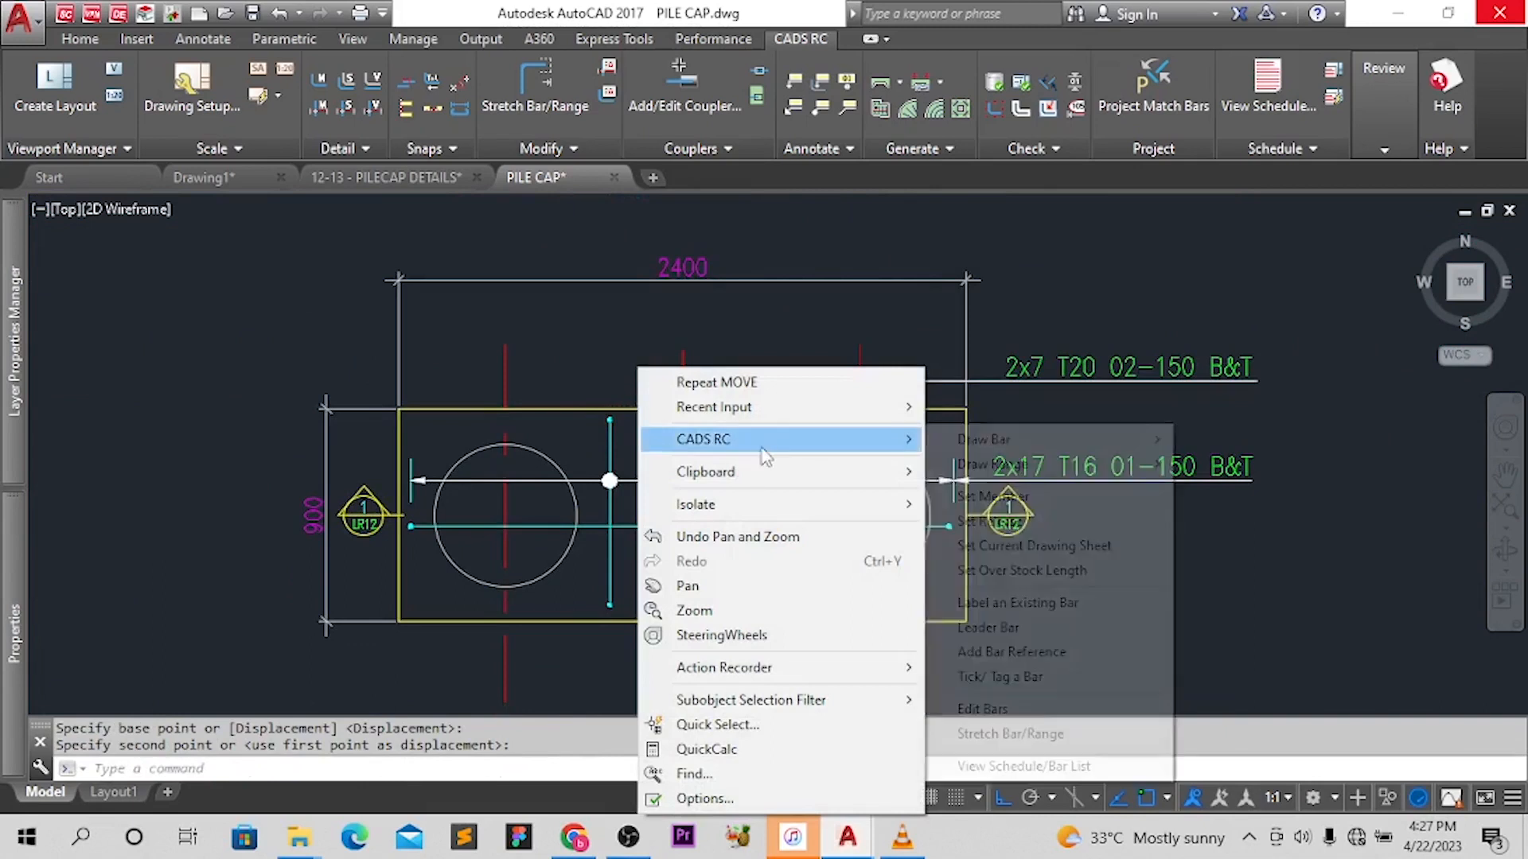
{"action": "mouse_move", "coordinate": [1106, 468]}
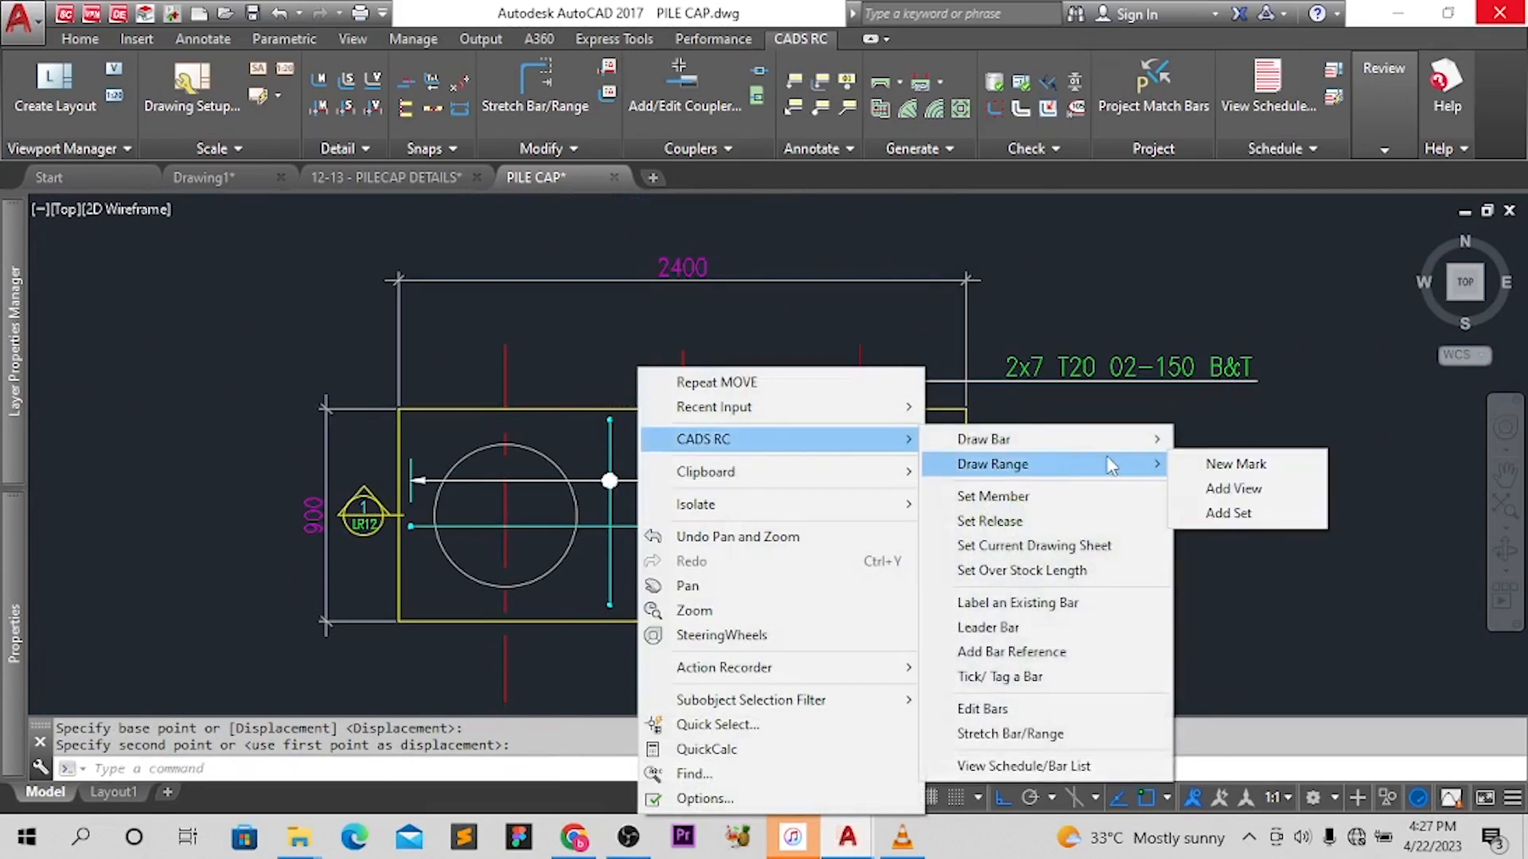
{"action": "left_click", "coordinate": [1233, 489]}
{"action": "left_click", "coordinate": [618, 500]}
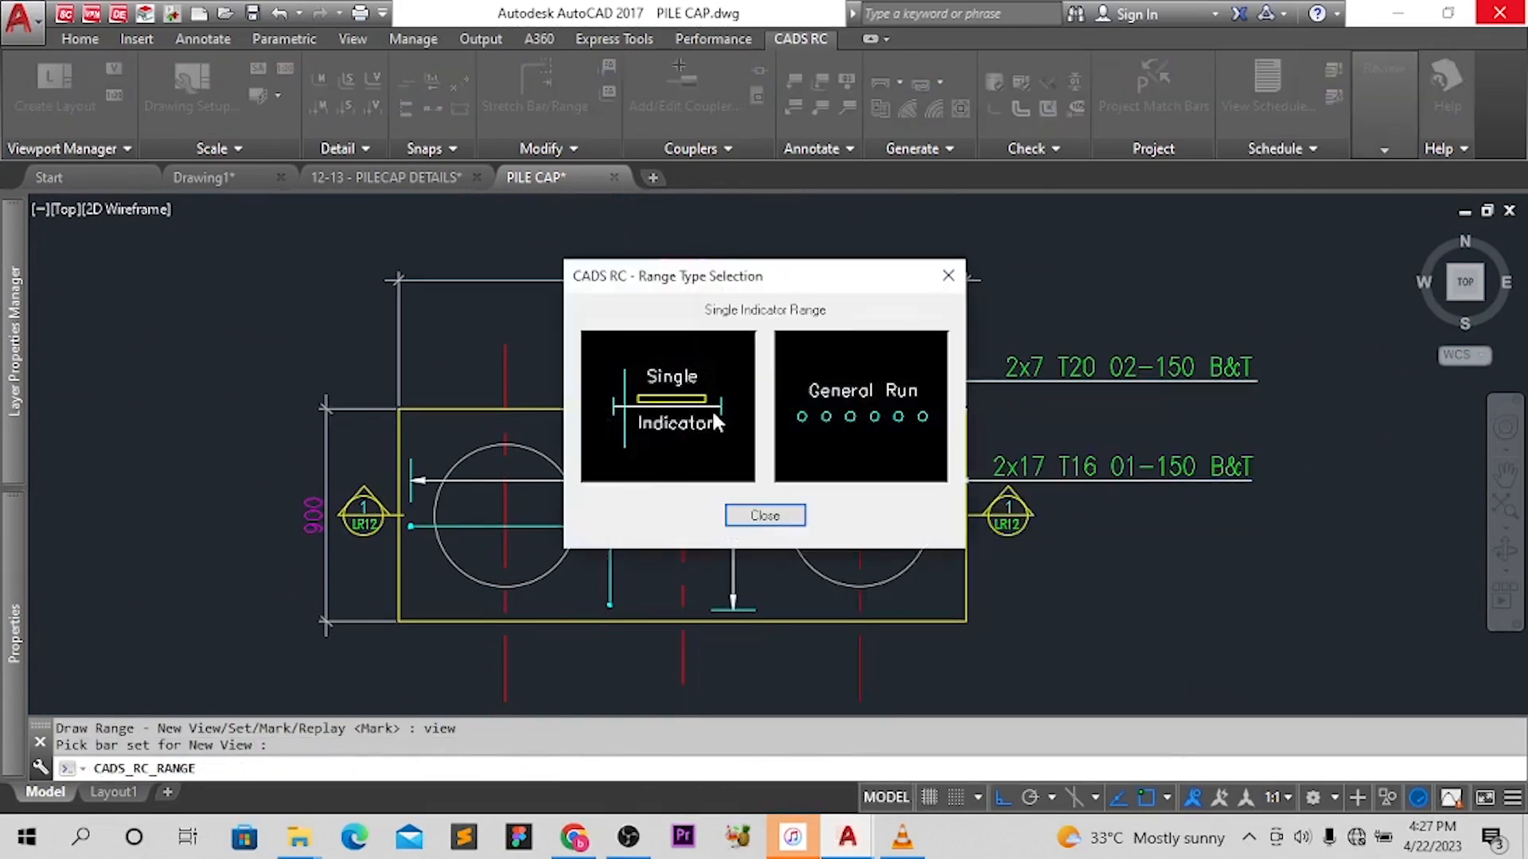
{"action": "left_click", "coordinate": [705, 402]}
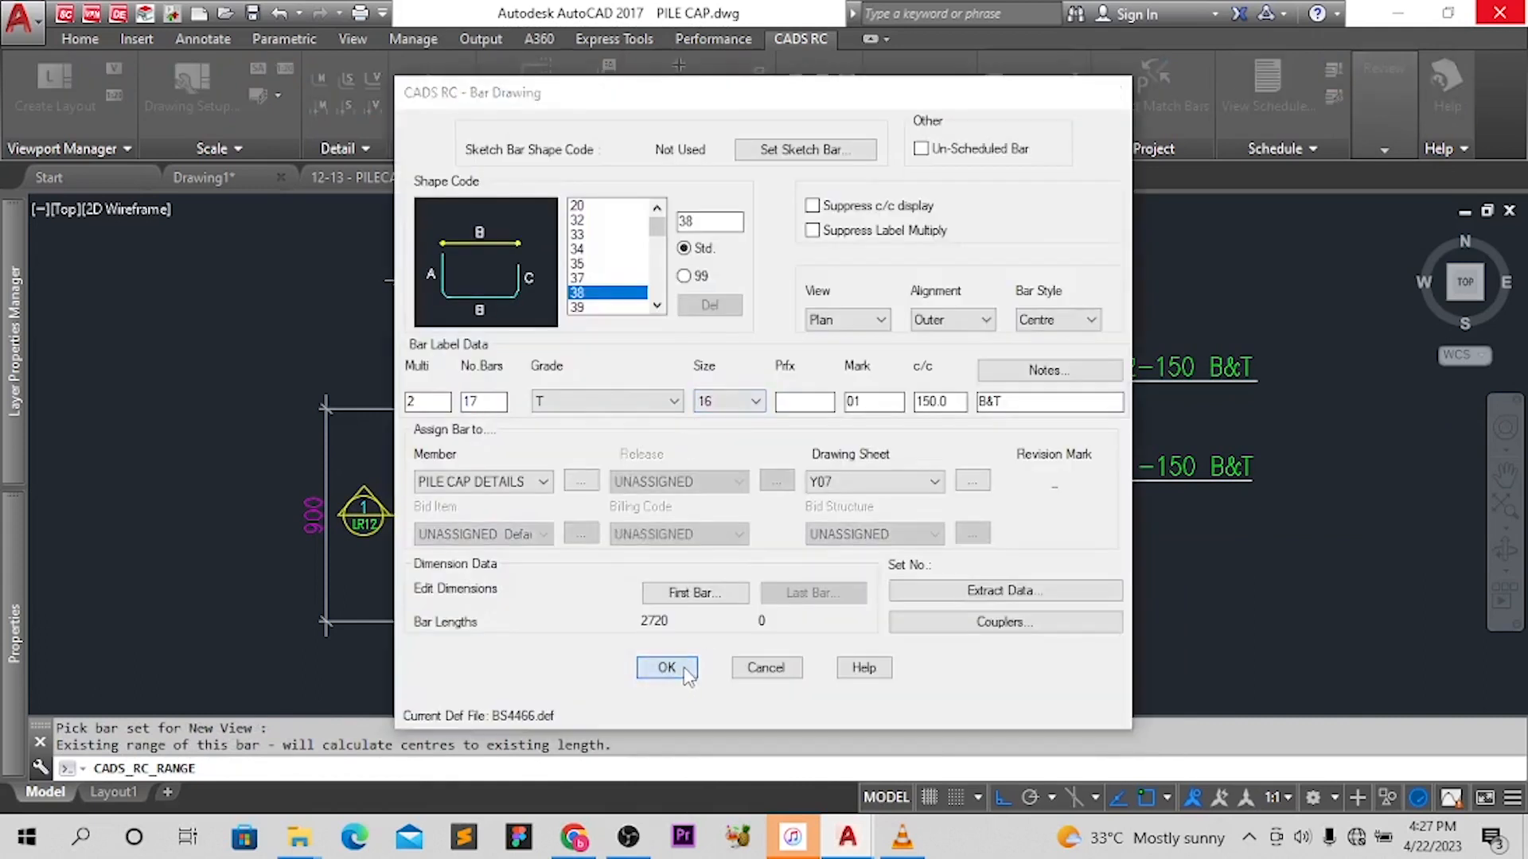
{"action": "left_click", "coordinate": [667, 667]}
{"action": "scroll", "coordinate": [636, 366], "scroll_direction": "up", "scroll_amount": 10}
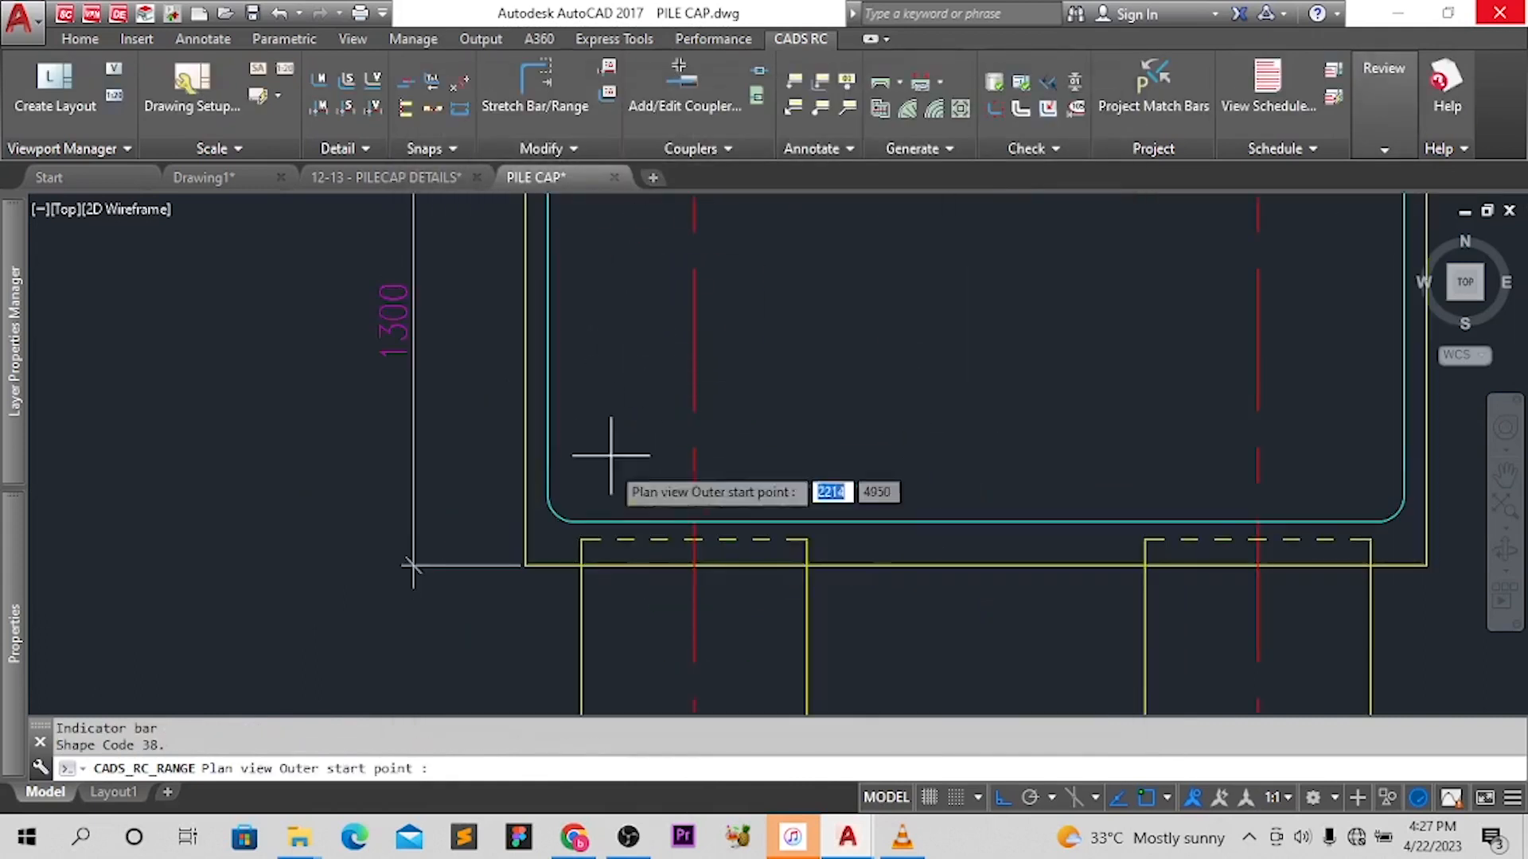
{"action": "left_click", "coordinate": [468, 354]}
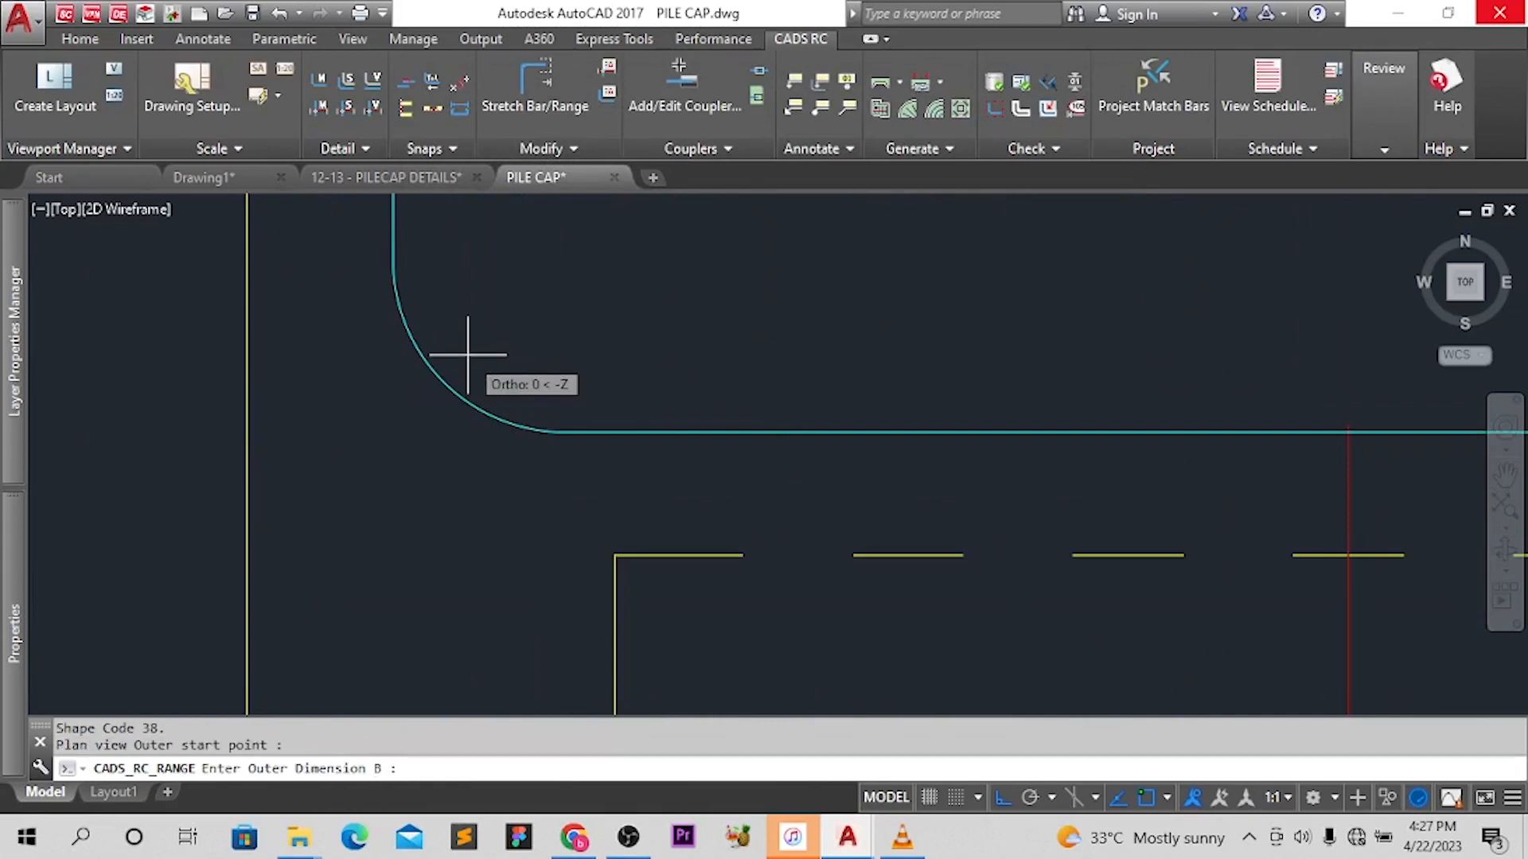
{"action": "scroll", "coordinate": [469, 374], "scroll_direction": "down", "scroll_amount": 8}
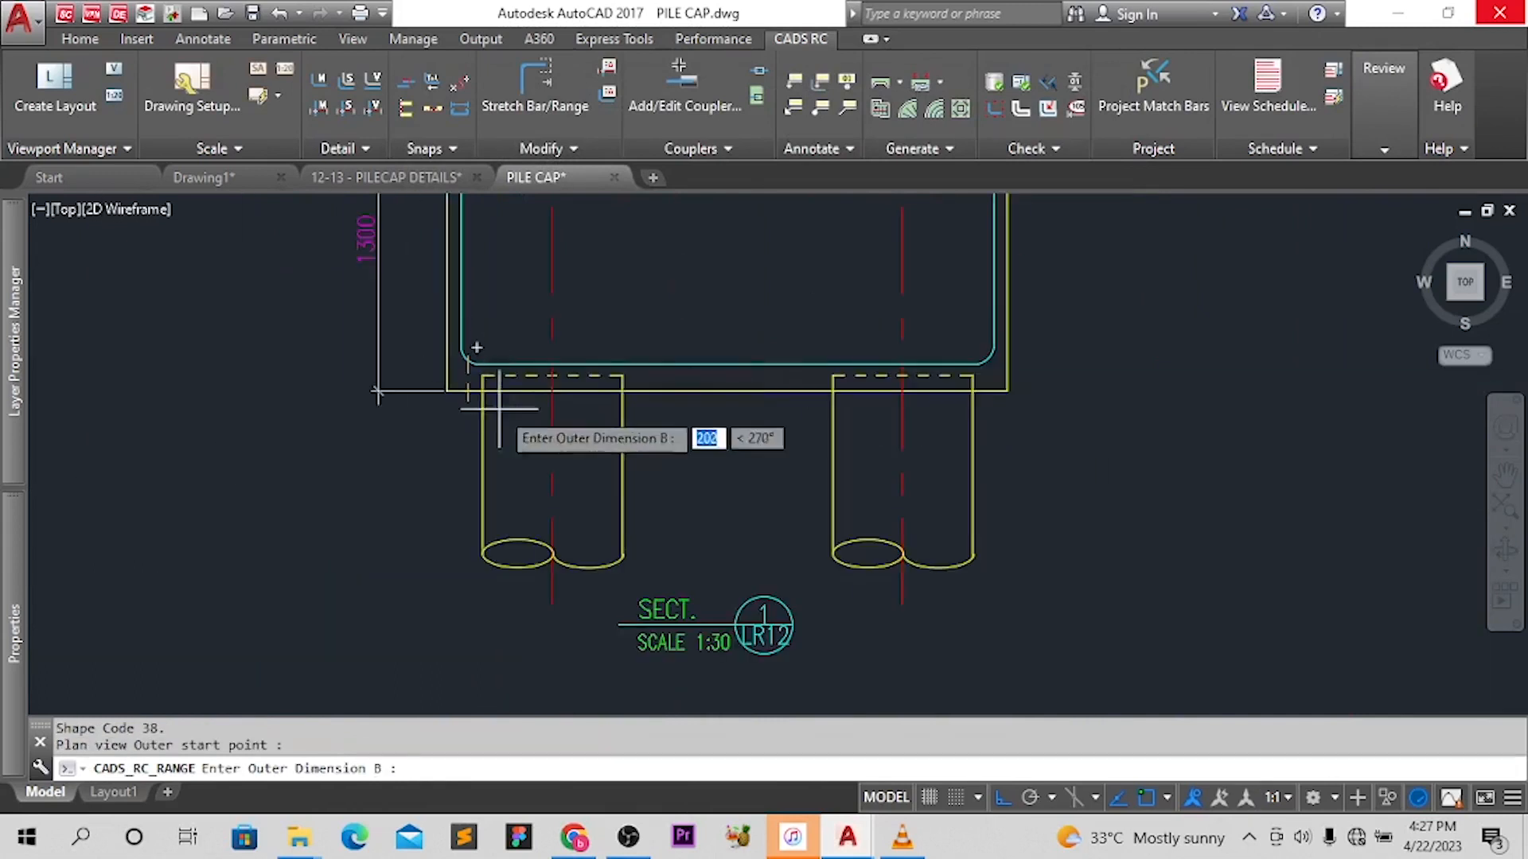
{"action": "scroll", "coordinate": [989, 331], "scroll_direction": "up", "scroll_amount": 8}
{"action": "left_click", "coordinate": [1017, 406]}
{"action": "scroll", "coordinate": [907, 410], "scroll_direction": "down", "scroll_amount": 2}
{"action": "scroll", "coordinate": [907, 410], "scroll_direction": "down", "scroll_amount": 5}
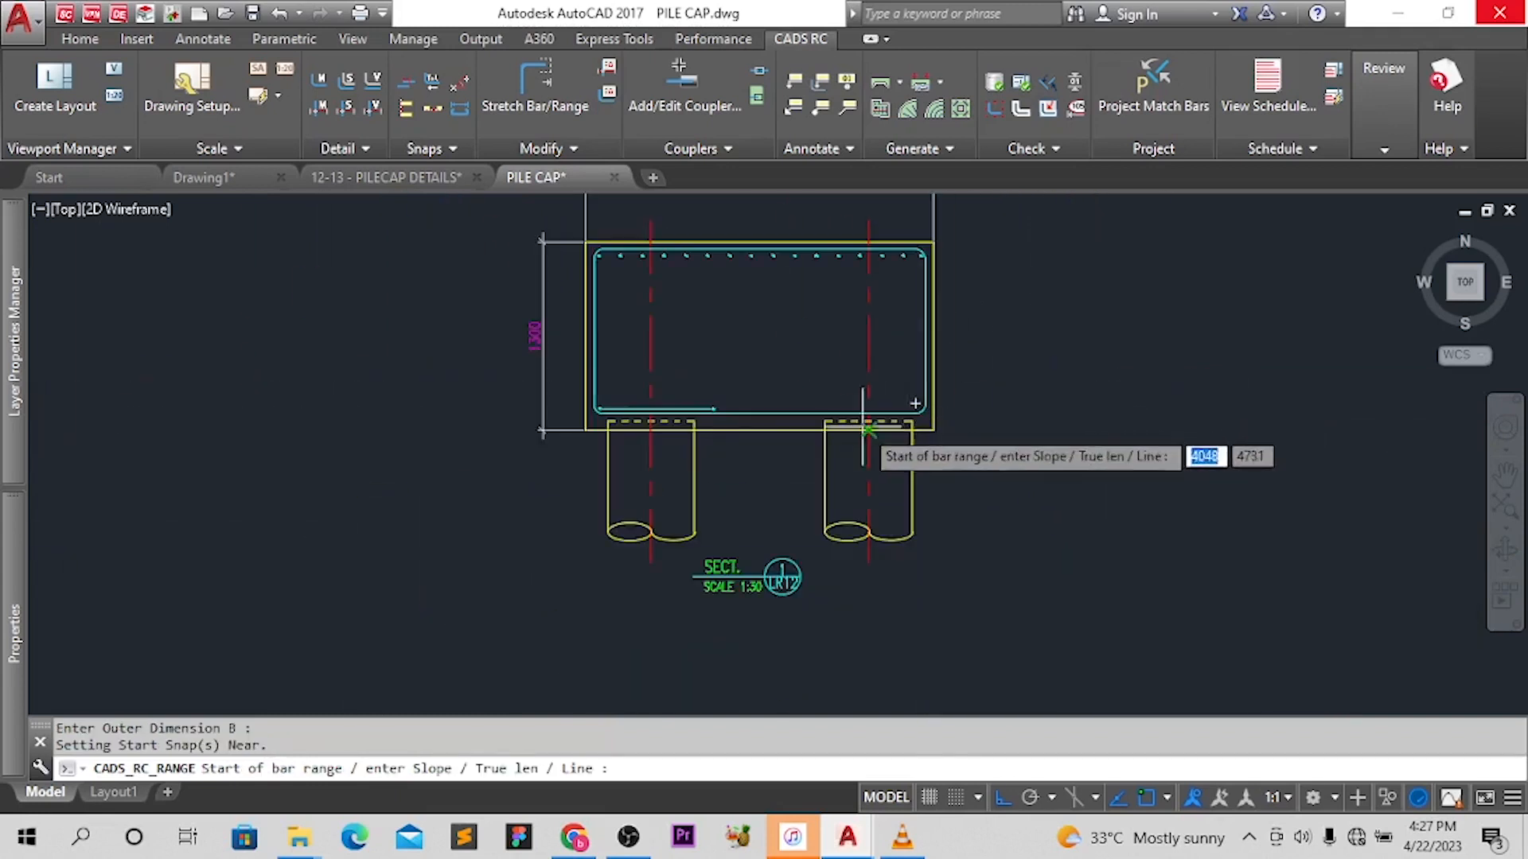
{"action": "scroll", "coordinate": [727, 419], "scroll_direction": "up", "scroll_amount": 3}
{"action": "type", "text": "s"}
{"action": "key", "text": "Return"}
{"action": "key", "text": "Return"}
{"action": "left_click", "coordinate": [682, 408]}
{"action": "key", "text": "Escape"}
Start a General Run range view from the vertical T16 01 bar in the pile cap plan, accepting the default bar data
{"action": "scroll", "coordinate": [706, 420], "scroll_direction": "down", "scroll_amount": 5}
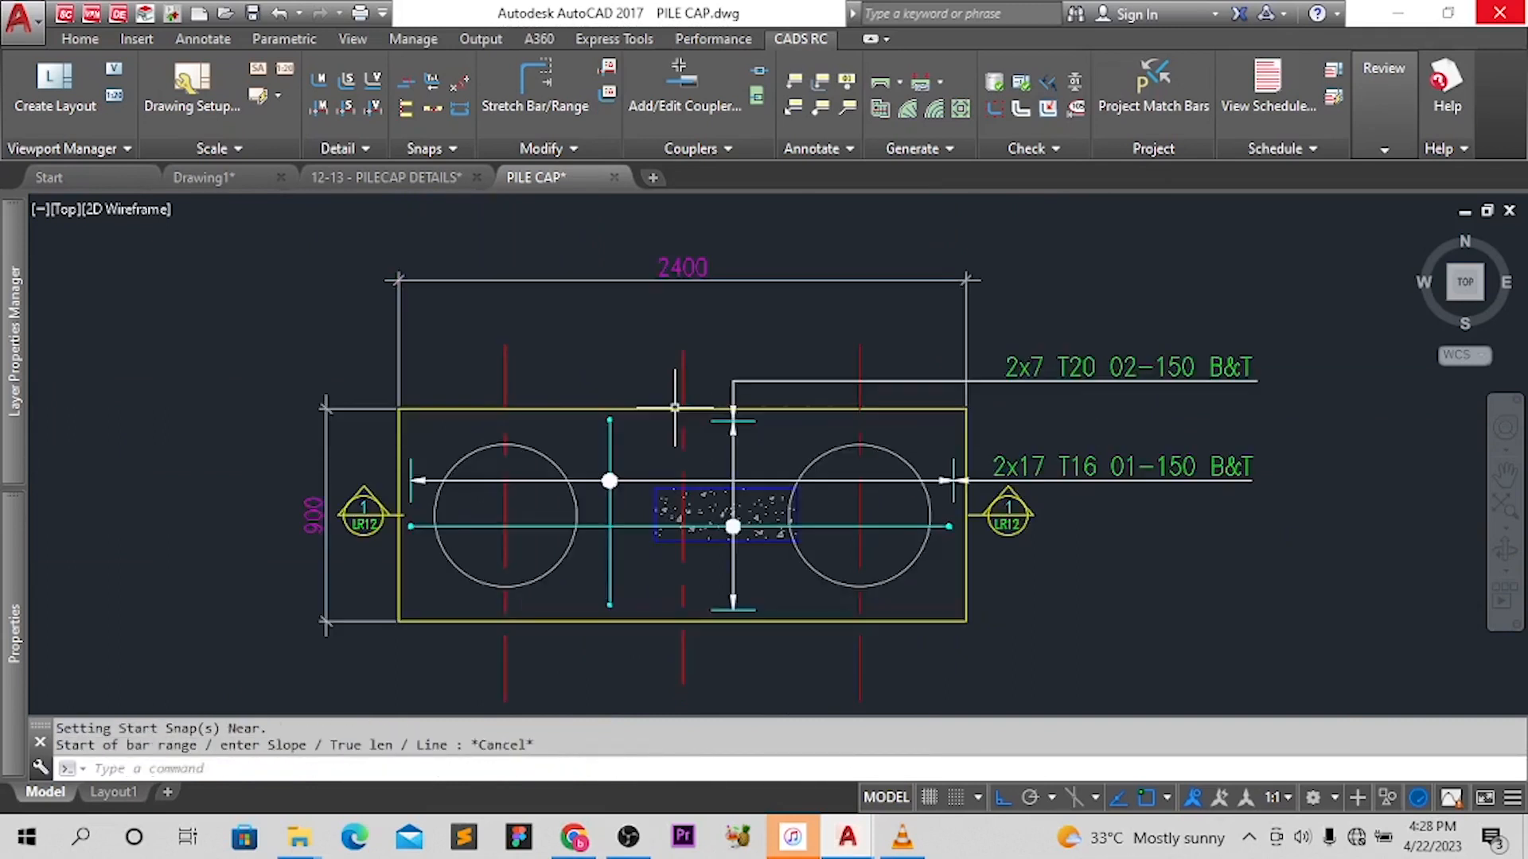
{"action": "scroll", "coordinate": [726, 436], "scroll_direction": "up", "scroll_amount": 5}
{"action": "scroll", "coordinate": [648, 402], "scroll_direction": "down", "scroll_amount": 3}
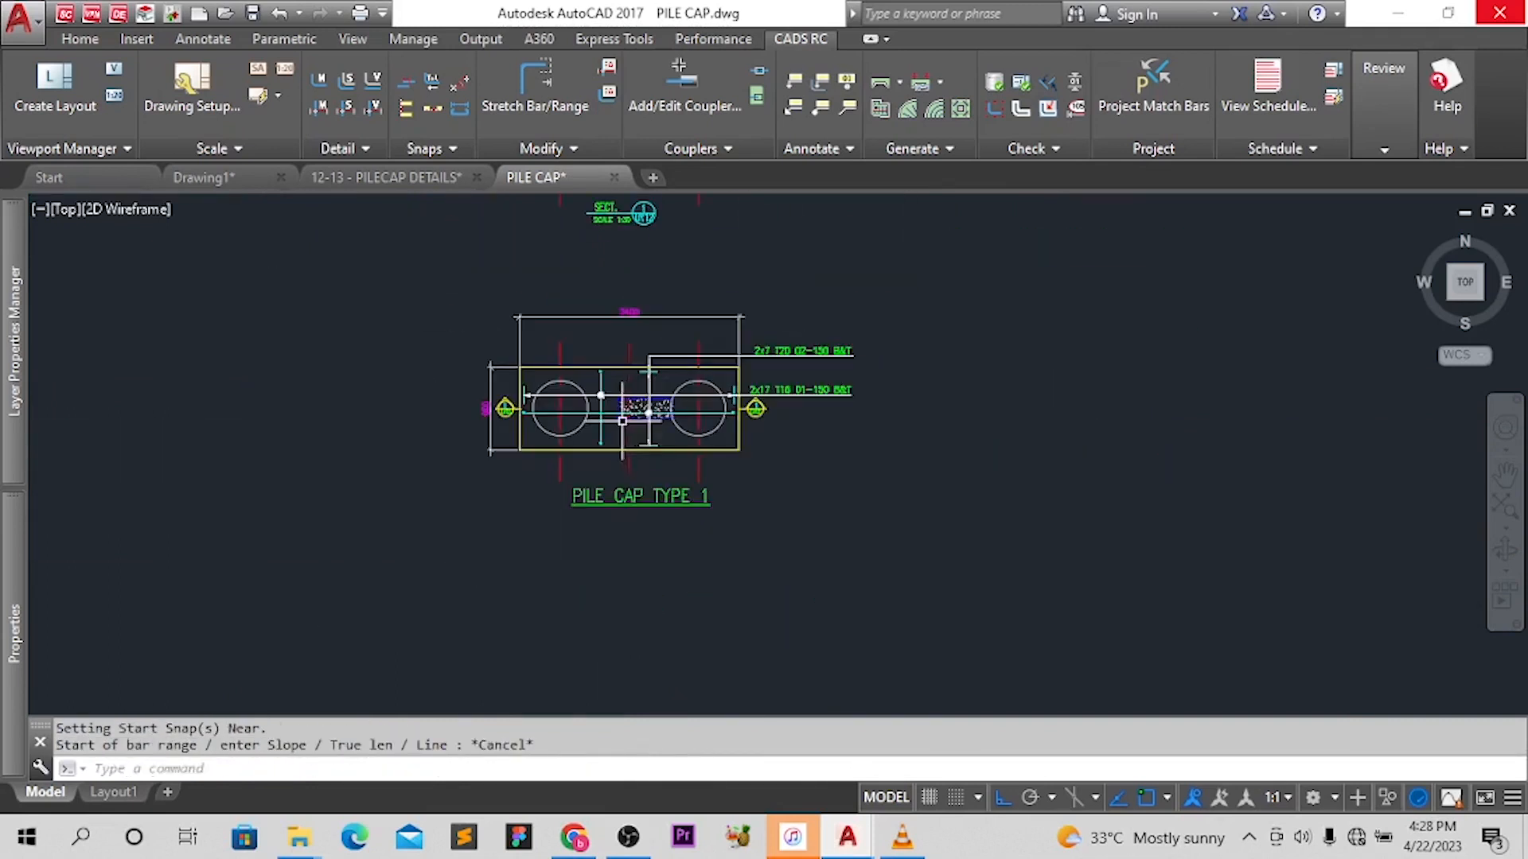
{"action": "right_click", "coordinate": [622, 367]}
{"action": "mouse_move", "coordinate": [841, 443]}
{"action": "mouse_move", "coordinate": [1051, 464]}
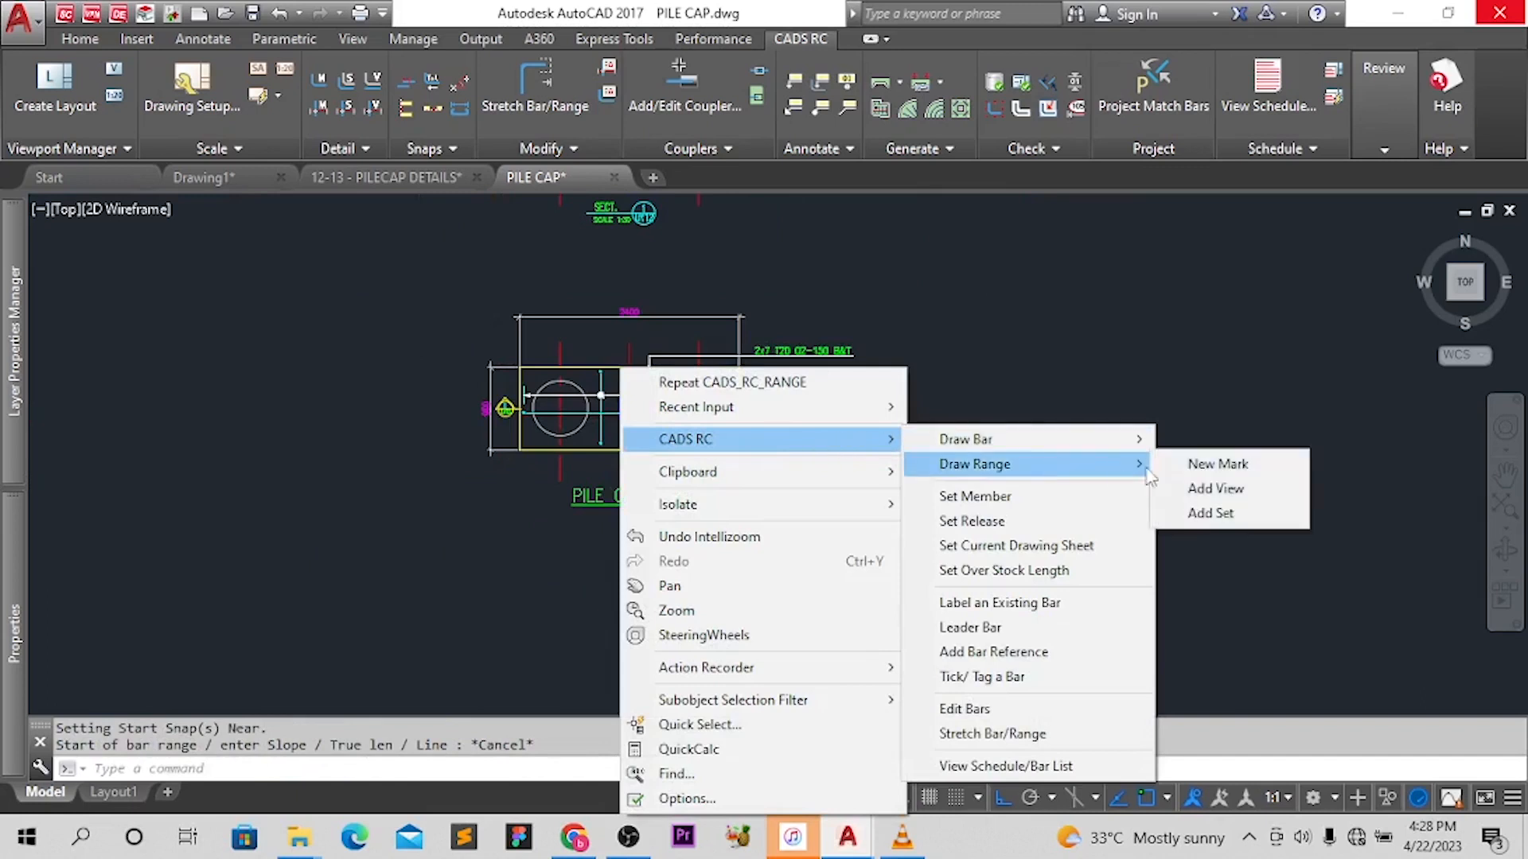
{"action": "left_click", "coordinate": [1215, 488]}
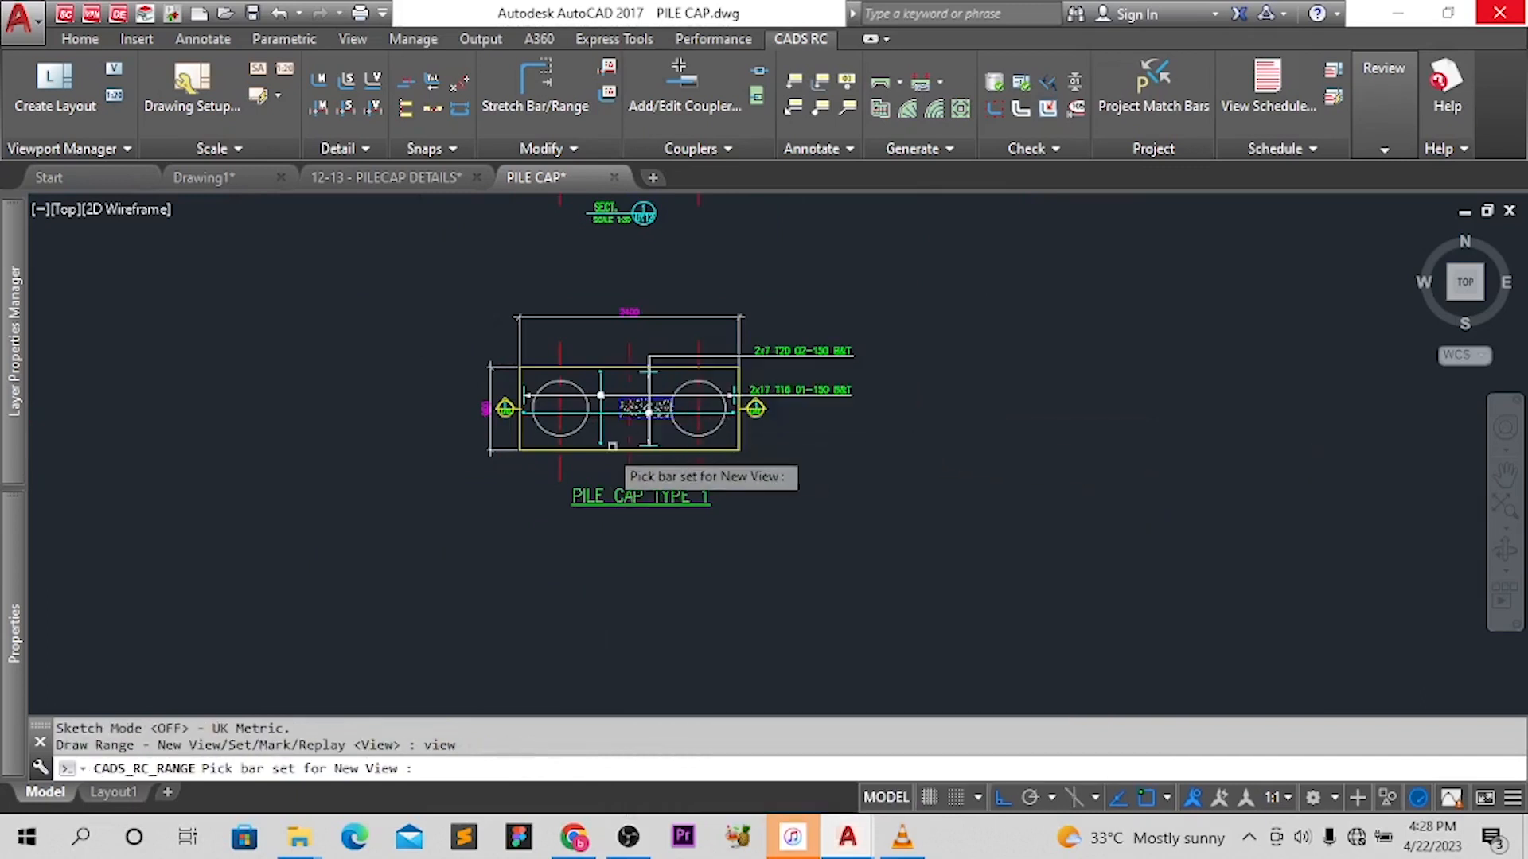
{"action": "scroll", "coordinate": [620, 430], "scroll_direction": "up", "scroll_amount": 3}
{"action": "left_click", "coordinate": [612, 418]}
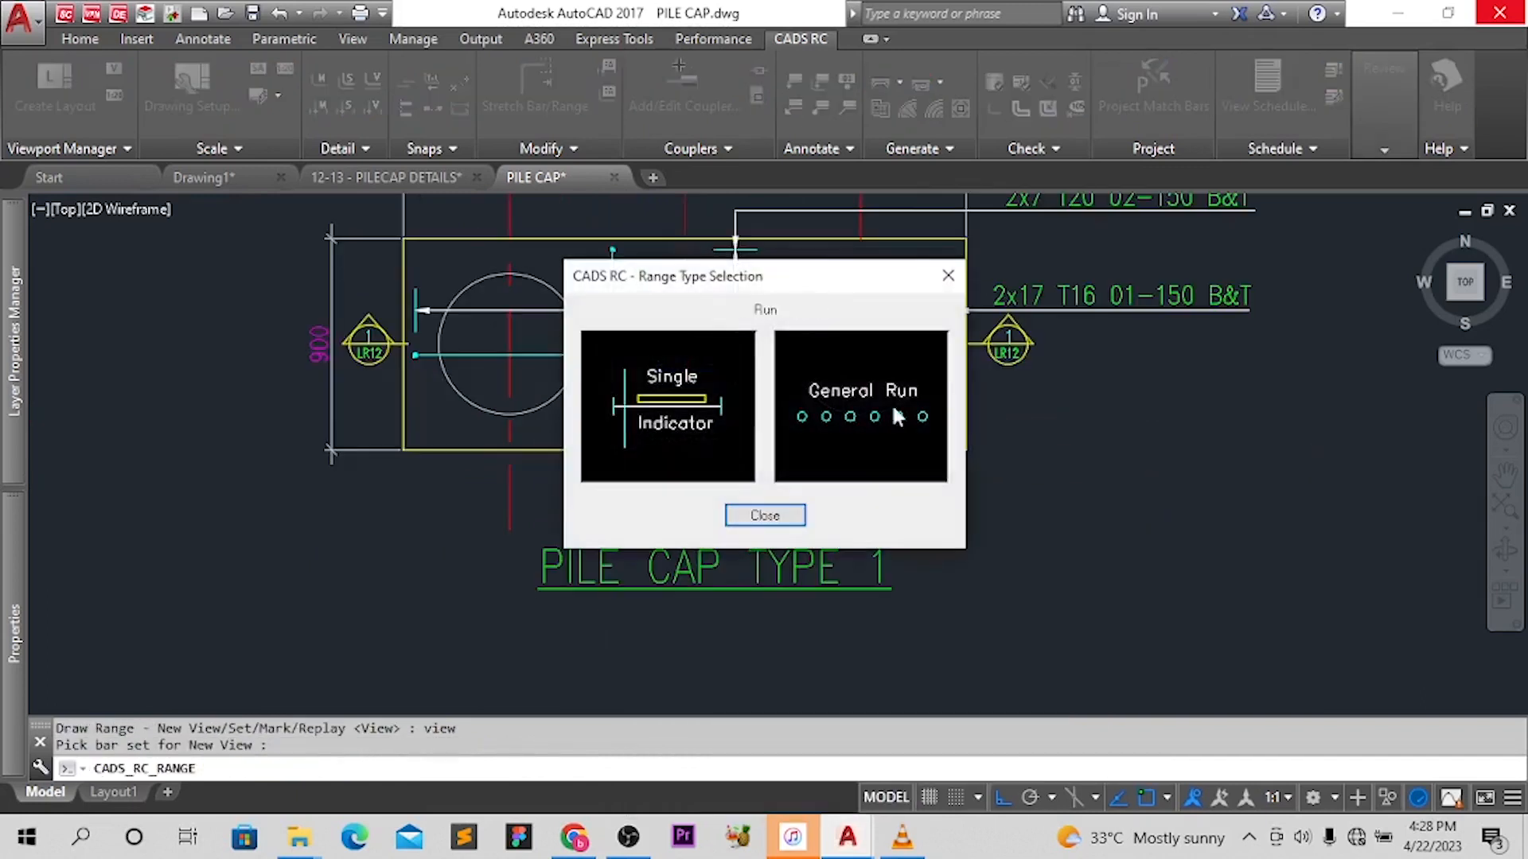
{"action": "left_click", "coordinate": [871, 409]}
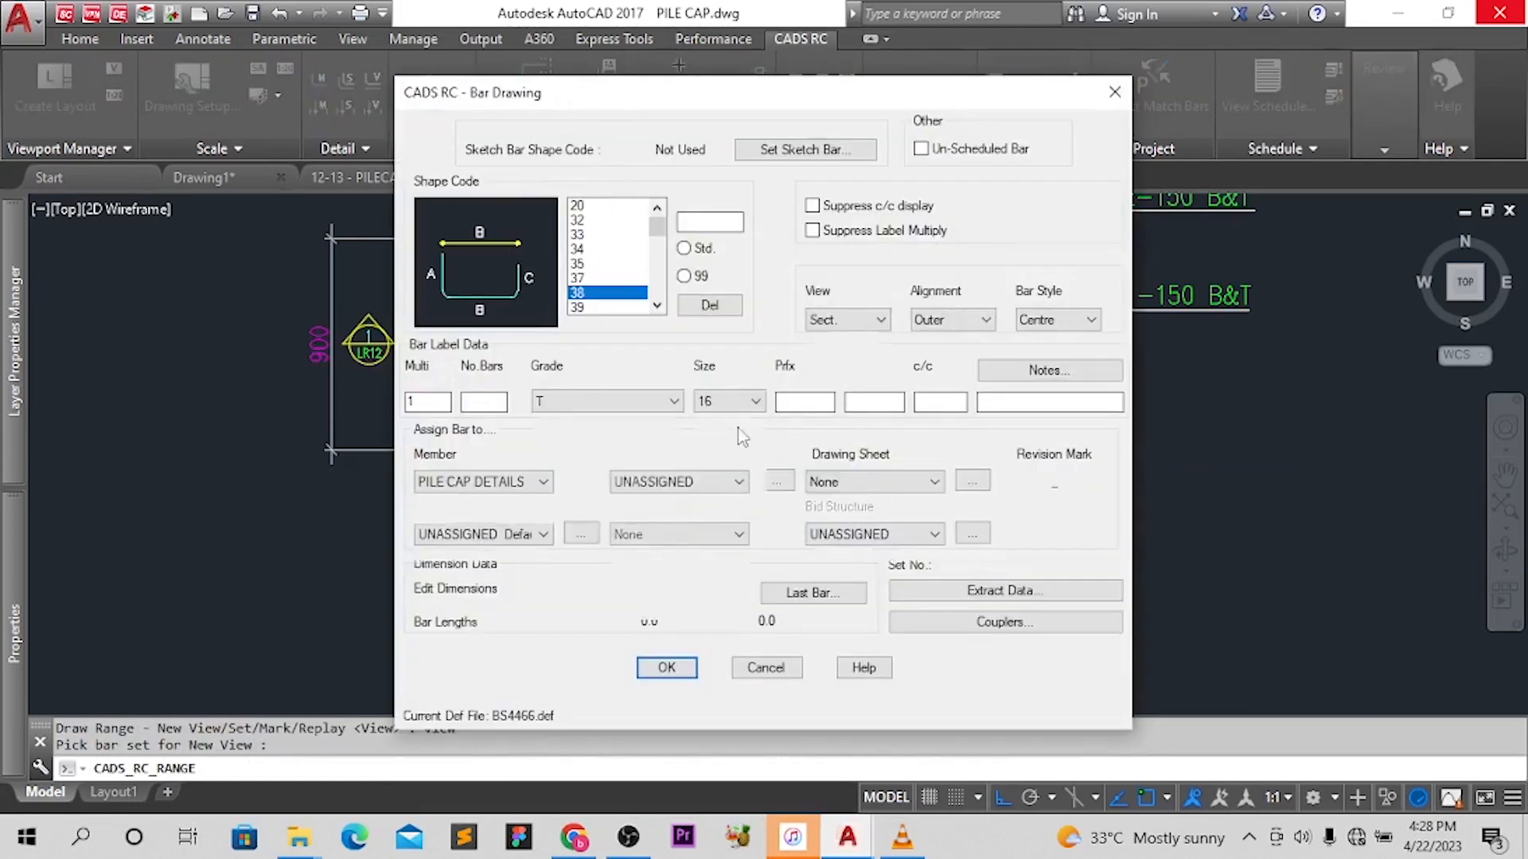
{"action": "left_click", "coordinate": [665, 668]}
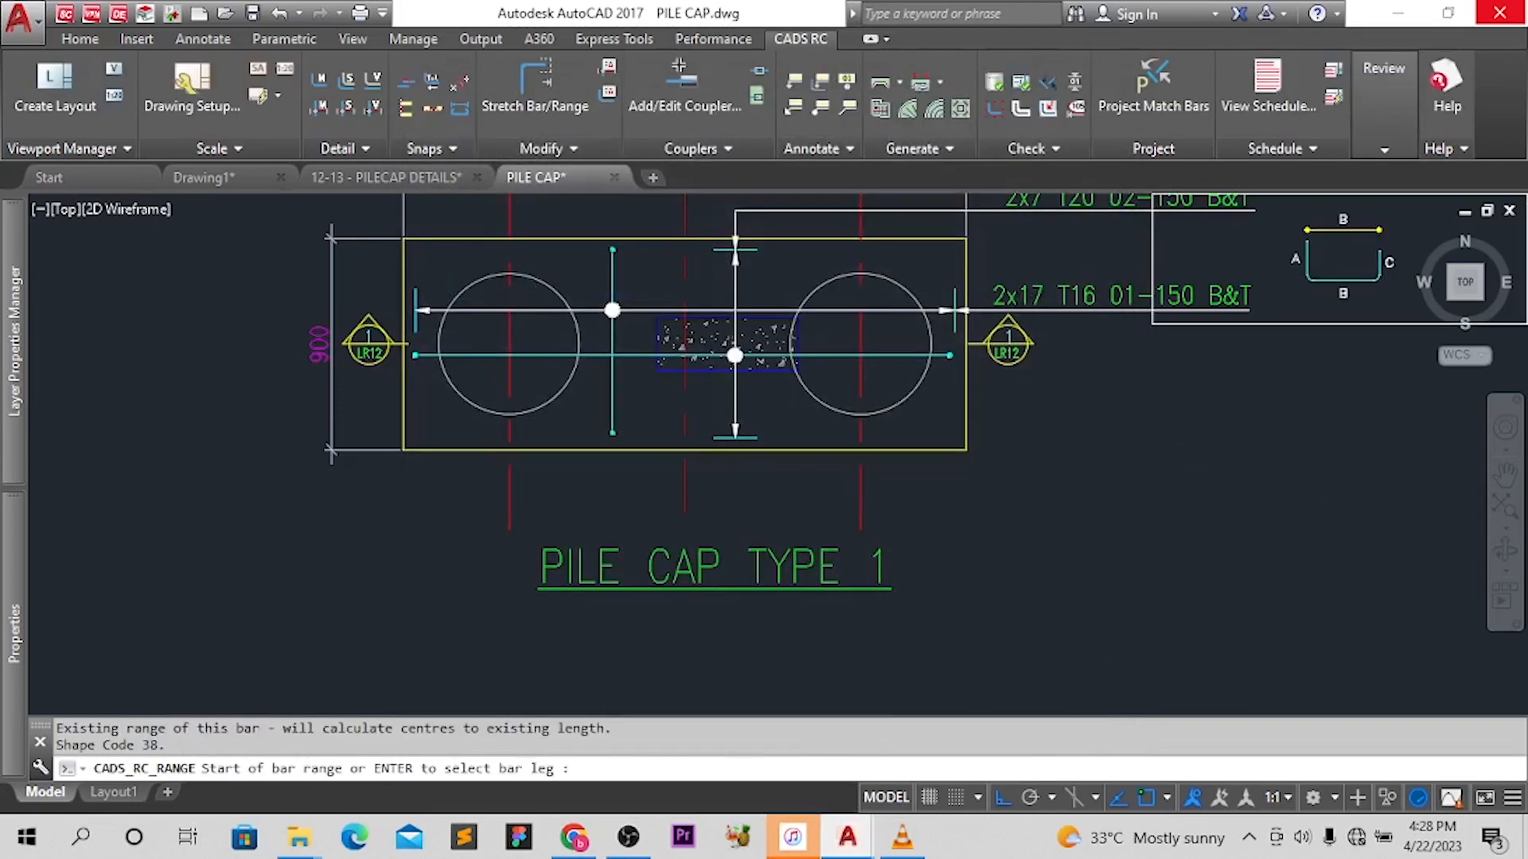
Start the bar range just inside the lower left corner of the U-bars in section 1, with a first bar offset of 25
{"action": "scroll", "coordinate": [666, 580], "scroll_direction": "down", "scroll_amount": 5}
{"action": "scroll", "coordinate": [649, 495], "scroll_direction": "up", "scroll_amount": 6}
{"action": "scroll", "coordinate": [488, 341], "scroll_direction": "down", "scroll_amount": 2}
{"action": "scroll", "coordinate": [426, 382], "scroll_direction": "up", "scroll_amount": 5}
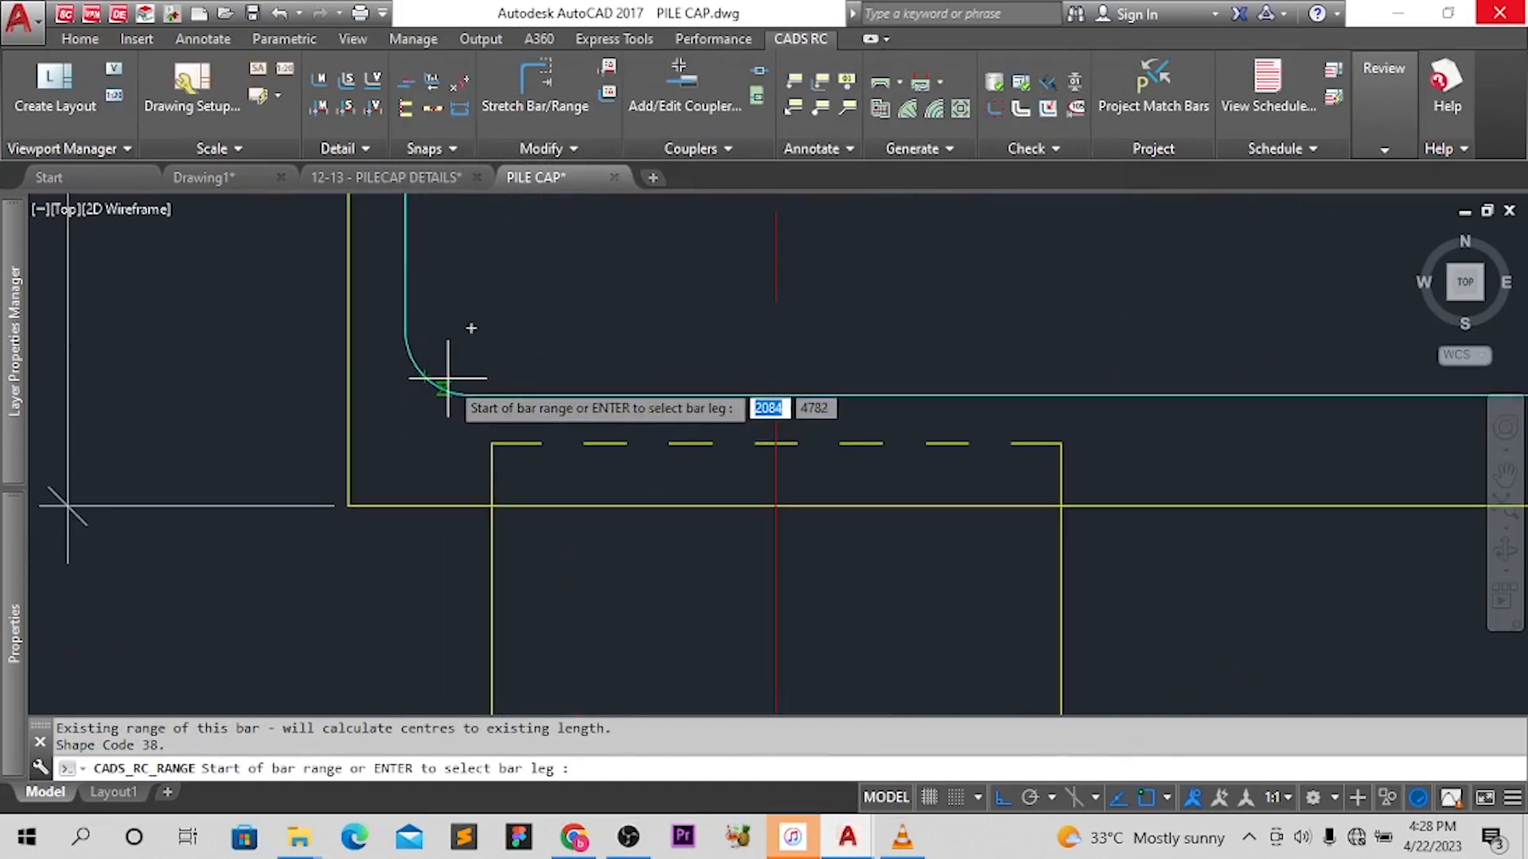
{"action": "scroll", "coordinate": [444, 368], "scroll_direction": "up", "scroll_amount": 4}
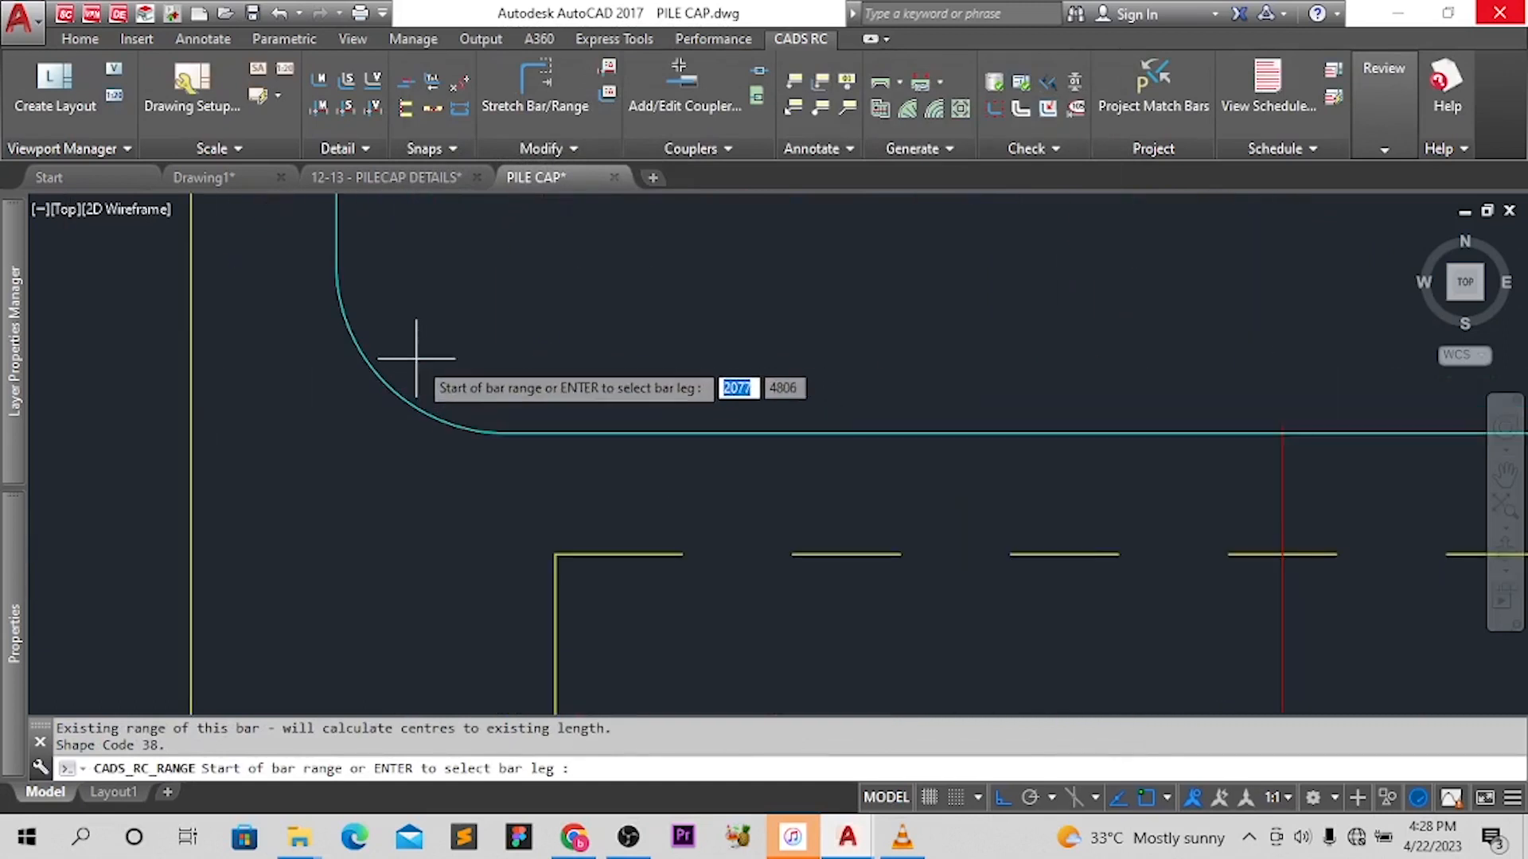
{"action": "left_click", "coordinate": [423, 355]}
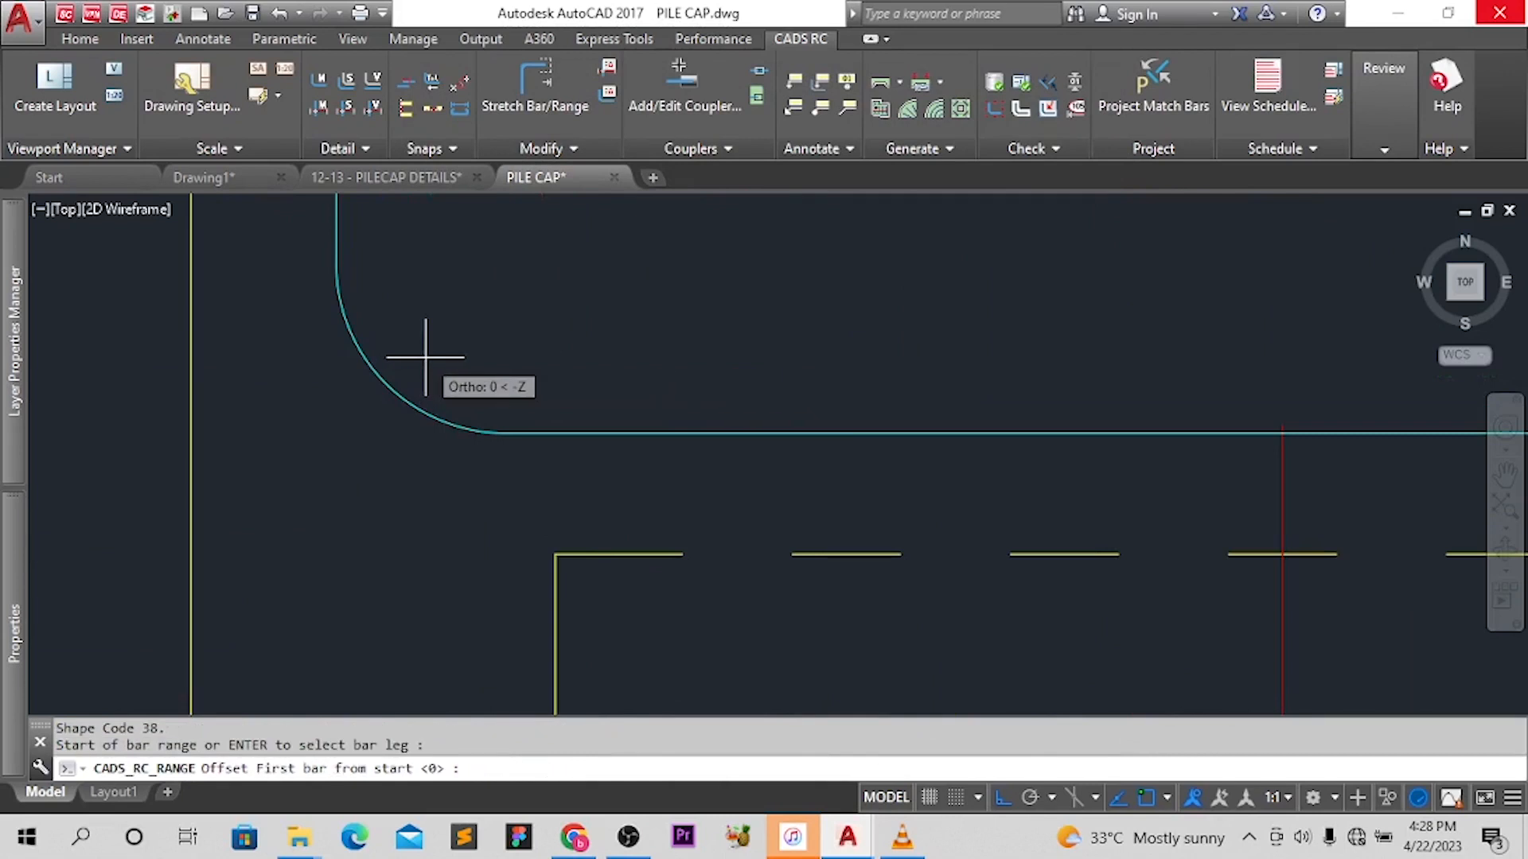
{"action": "type", "text": "25"}
{"action": "key", "text": "Return"}
End the bar range just inside the lower right corner of the U-bars, with a last bar offset of 25
{"action": "scroll", "coordinate": [434, 374], "scroll_direction": "down", "scroll_amount": 5}
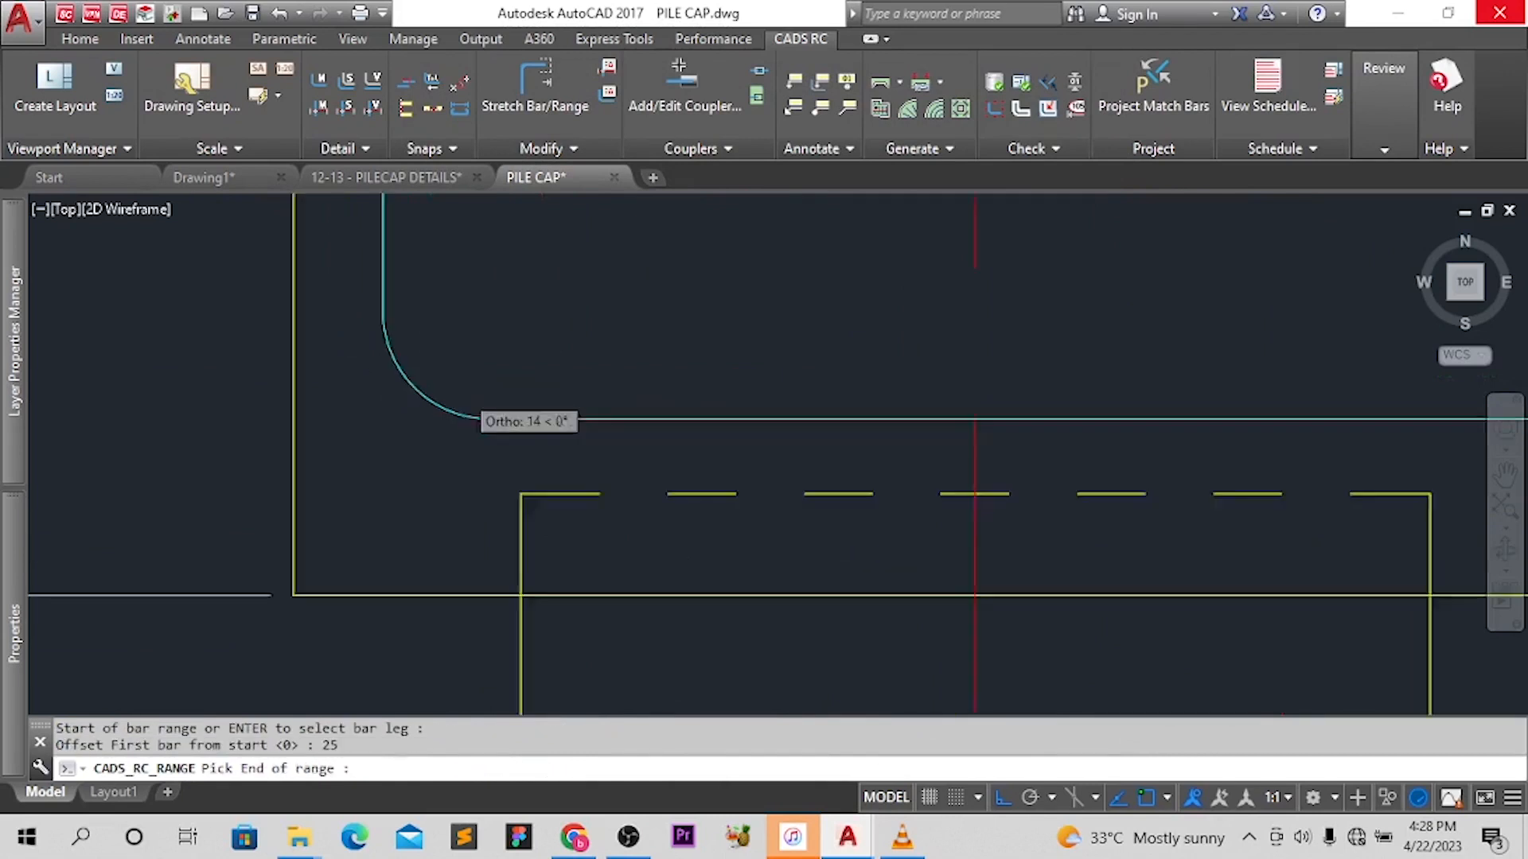
{"action": "scroll", "coordinate": [1329, 402], "scroll_direction": "up", "scroll_amount": 6}
{"action": "left_click", "coordinate": [1129, 366]}
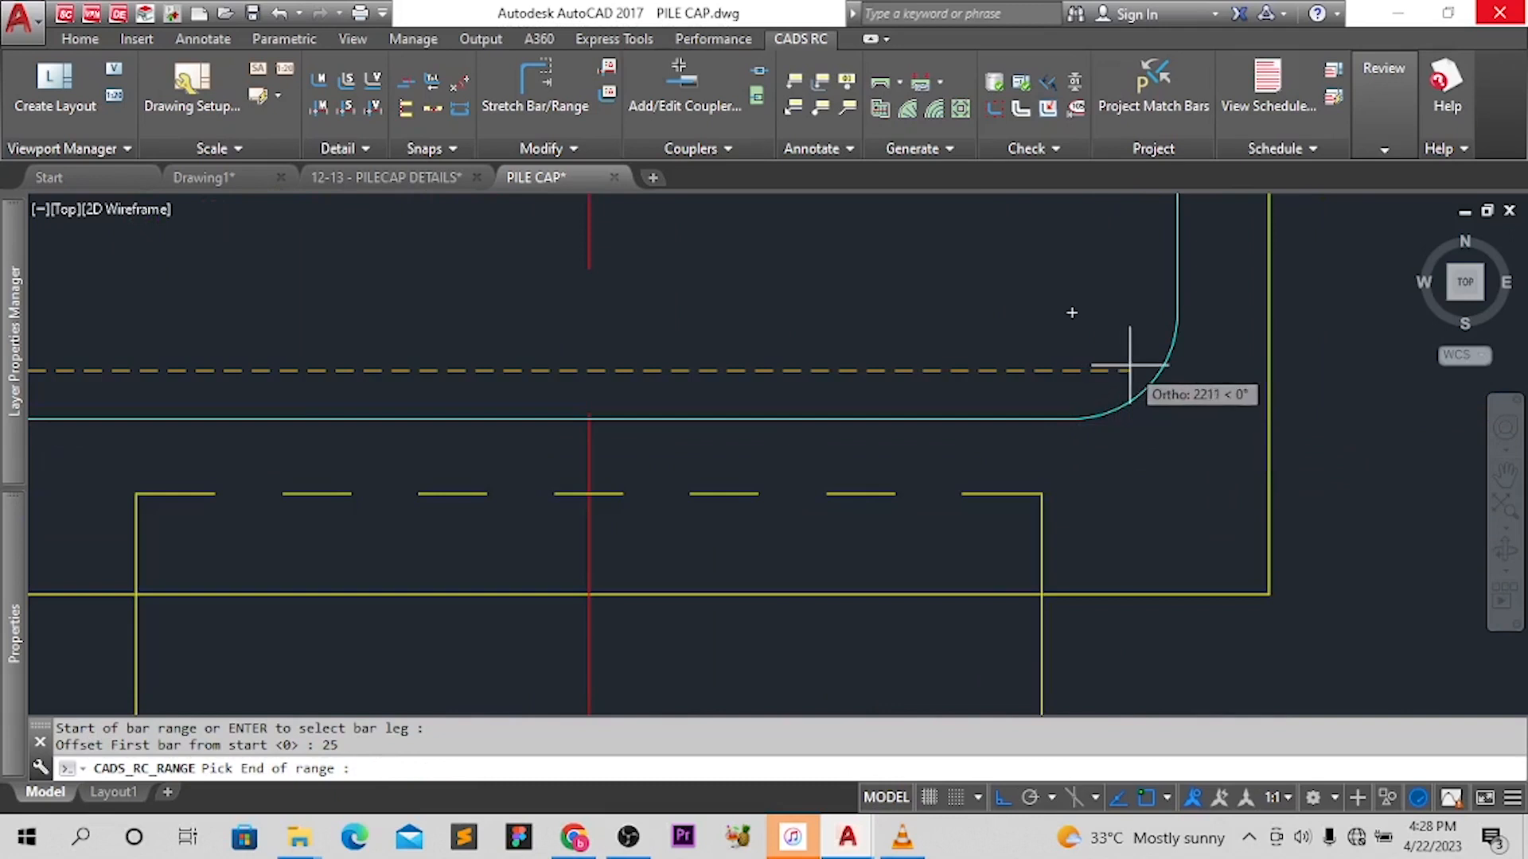
{"action": "type", "text": "25"}
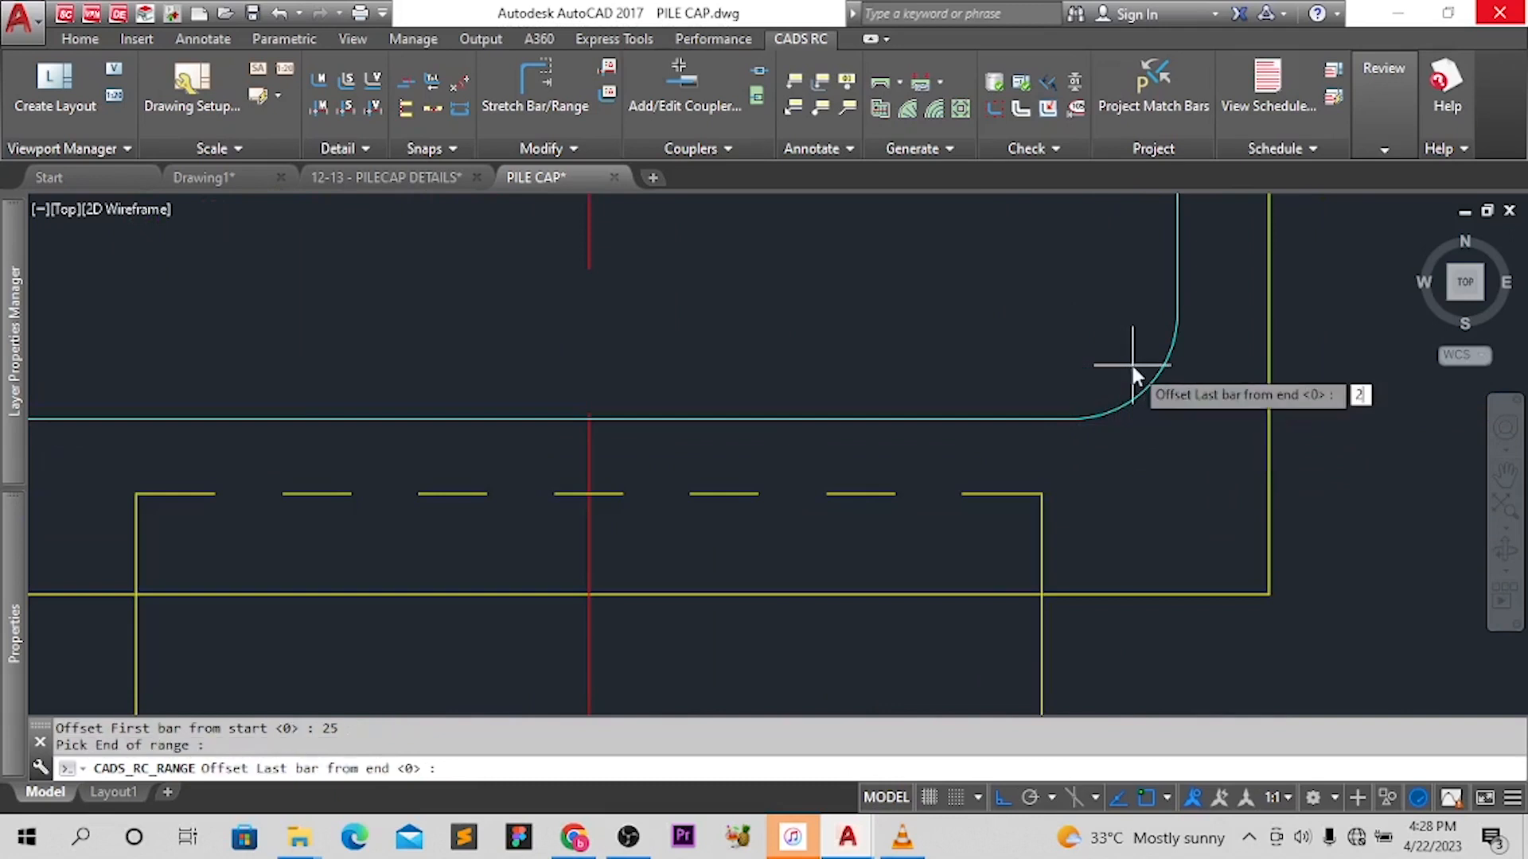
{"action": "key", "text": "Return"}
Place the bar dots on the upper side of the range line and accept the differing range distance
{"action": "scroll", "coordinate": [799, 346], "scroll_direction": "down", "scroll_amount": 4}
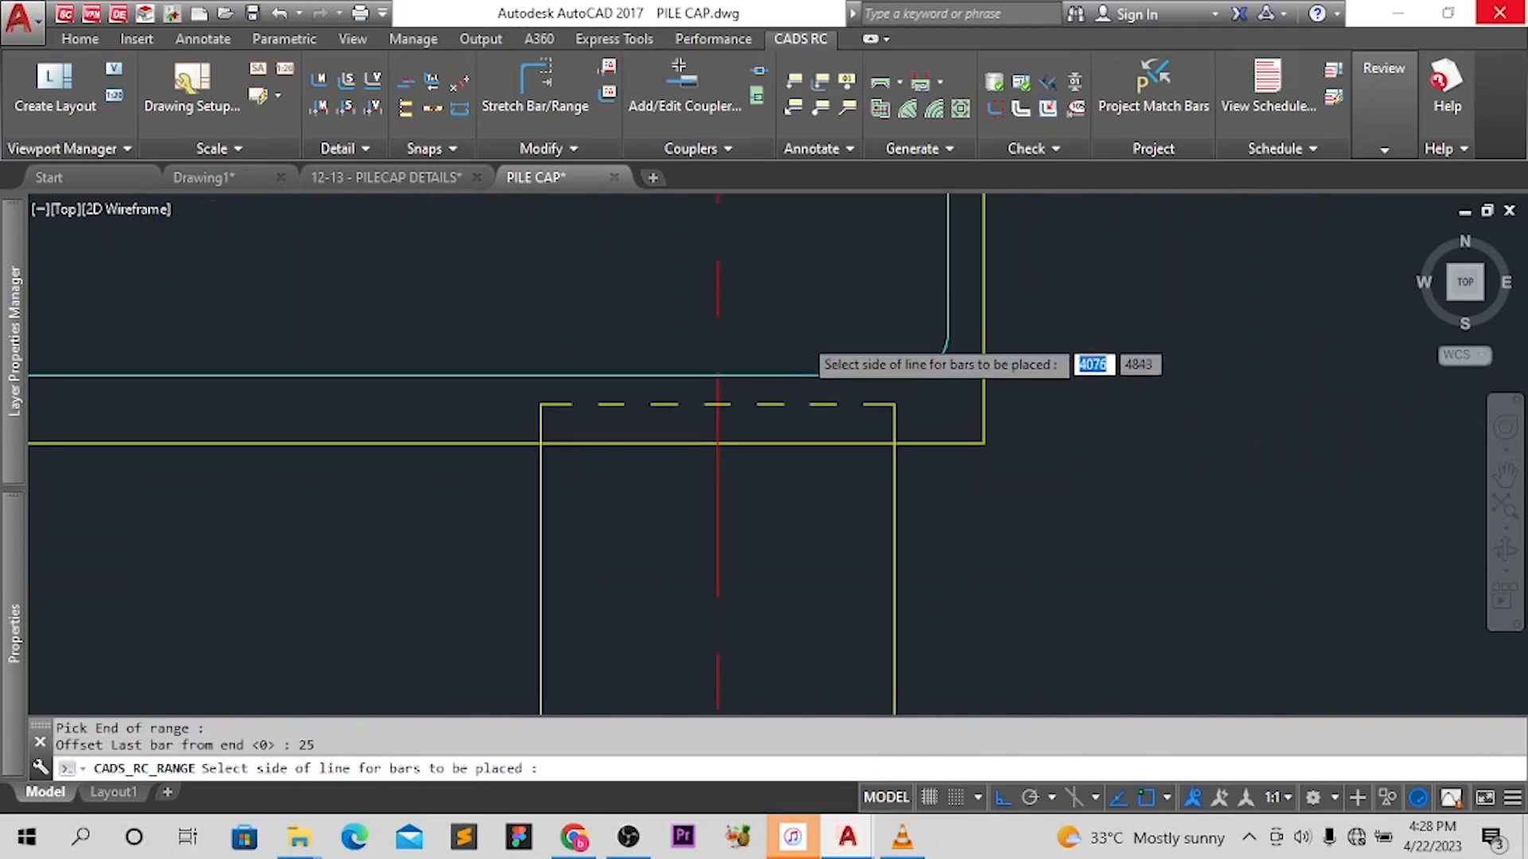
{"action": "left_click", "coordinate": [807, 351]}
{"action": "type", "text": "y"}
{"action": "key", "text": "Return"}
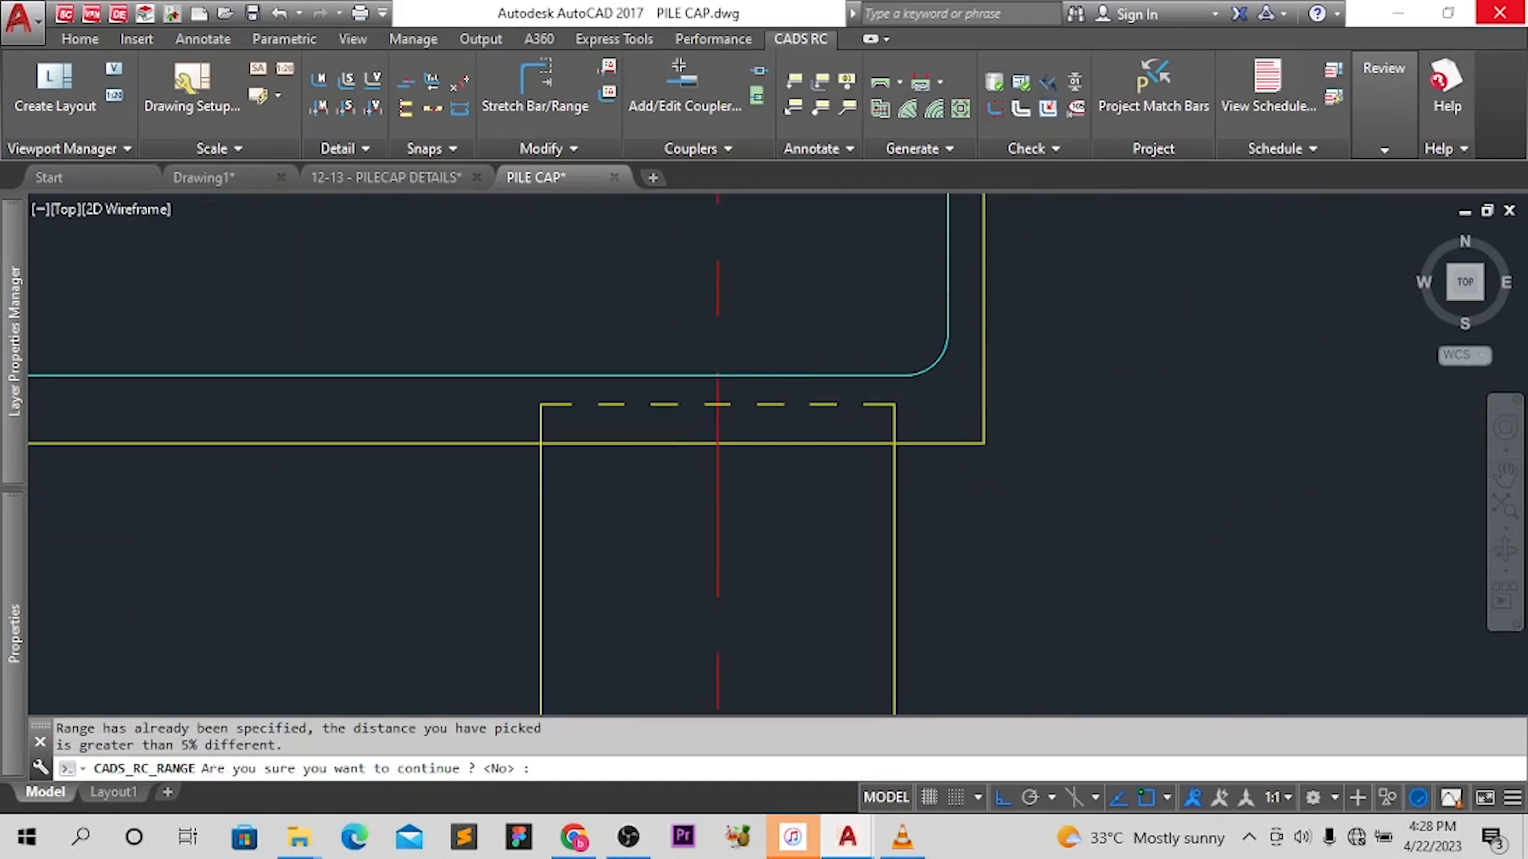
{"action": "scroll", "coordinate": [816, 422], "scroll_direction": "down", "scroll_amount": 5}
{"action": "scroll", "coordinate": [786, 427], "scroll_direction": "up", "scroll_amount": 6}
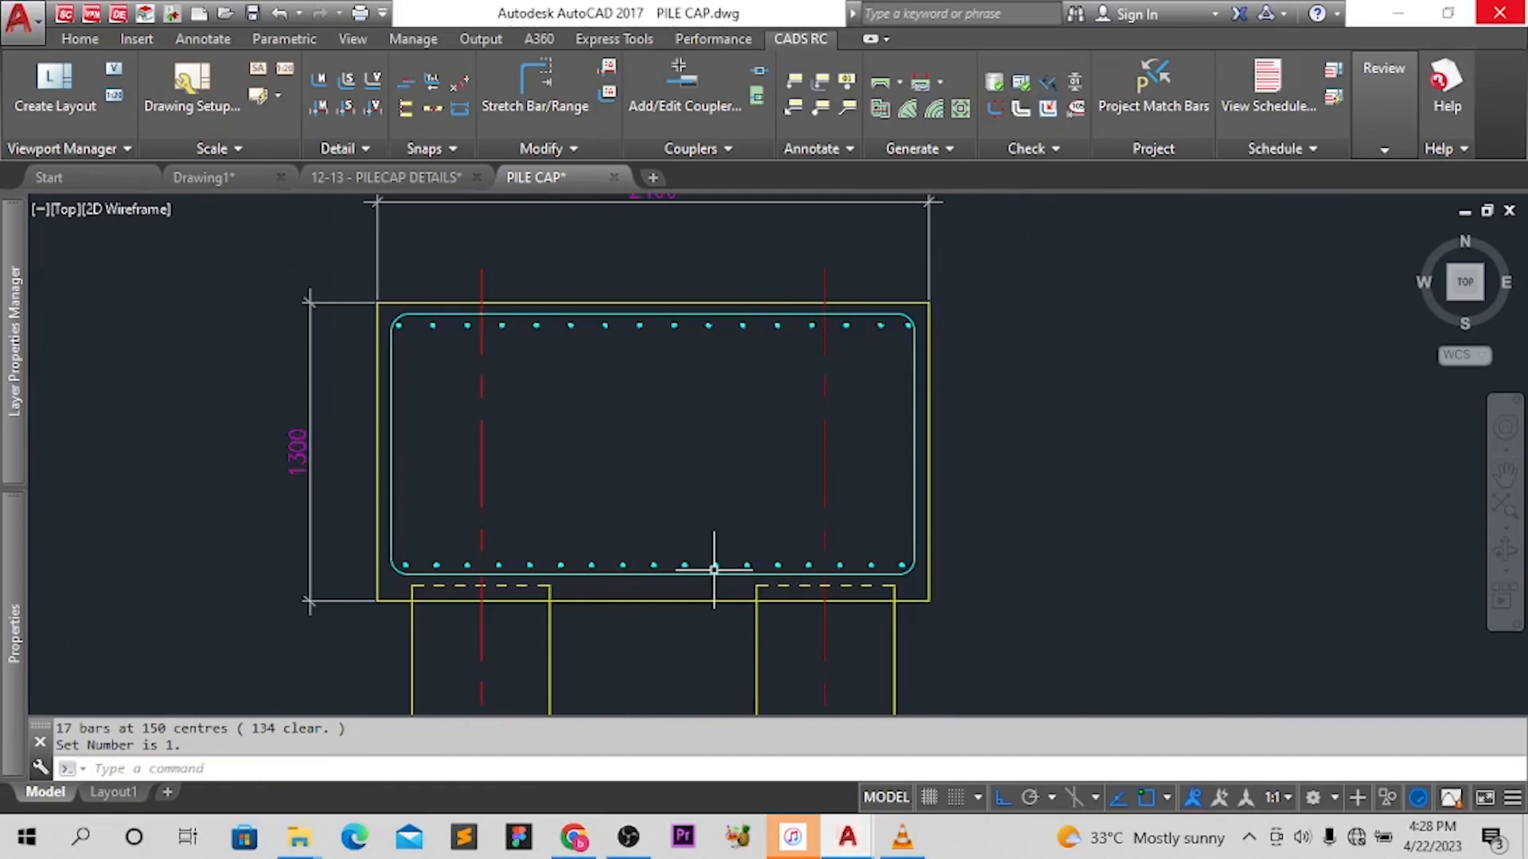
{"action": "scroll", "coordinate": [703, 415], "scroll_direction": "down", "scroll_amount": 6}
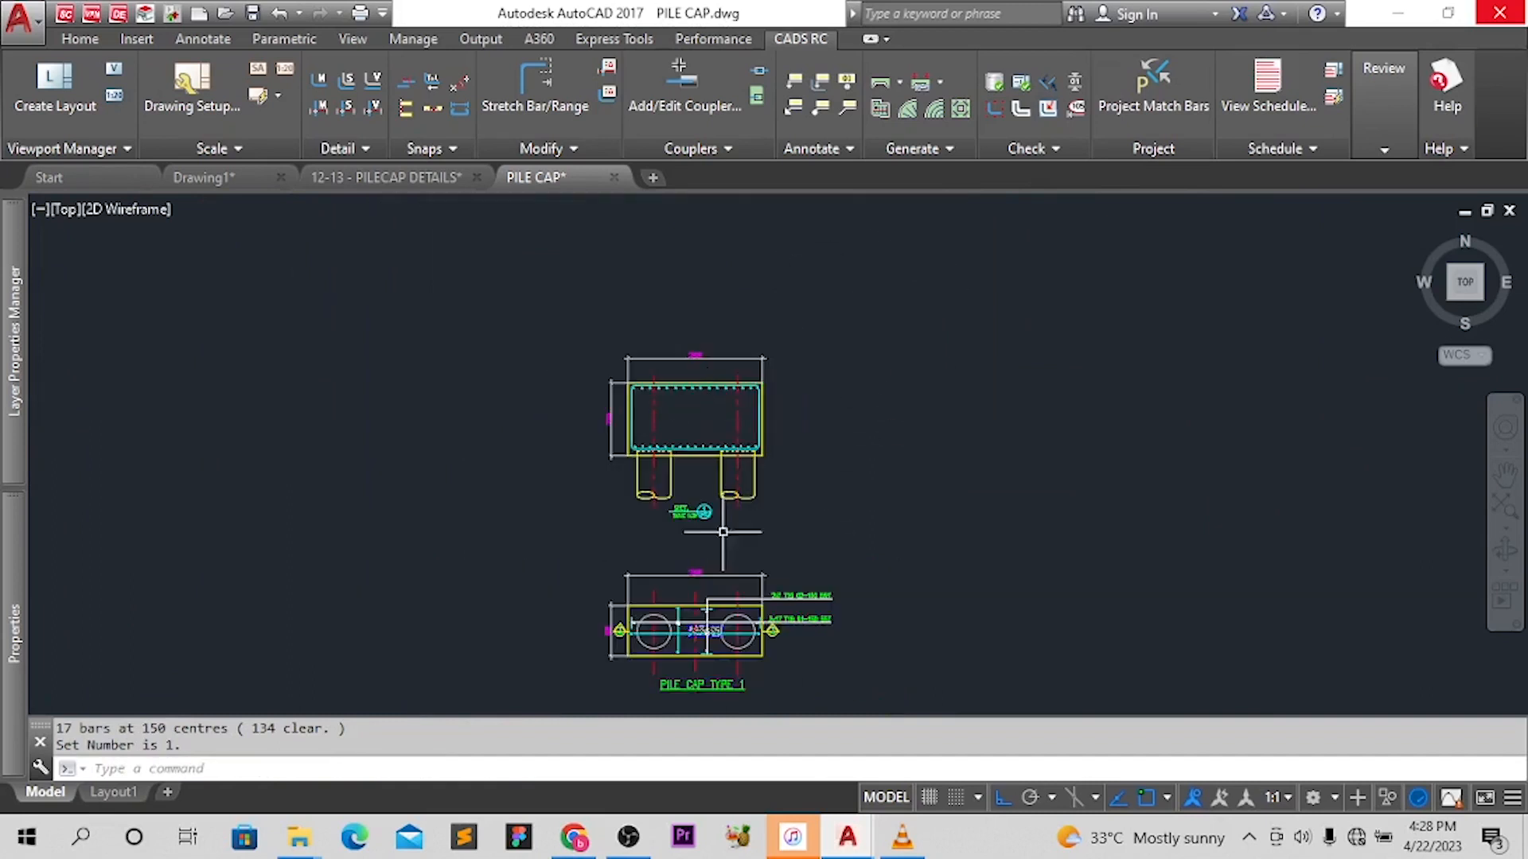
{"action": "middle_click_drag", "start_coordinate": [718, 546], "coordinate": [743, 446]}
{"action": "middle_click_drag", "start_coordinate": [779, 542], "coordinate": [671, 428]}
{"action": "scroll", "coordinate": [673, 421], "scroll_direction": "up", "scroll_amount": 6}
{"action": "scroll", "coordinate": [689, 403], "scroll_direction": "down", "scroll_amount": 2}
{"action": "middle_click_drag", "start_coordinate": [744, 387], "coordinate": [676, 425]}
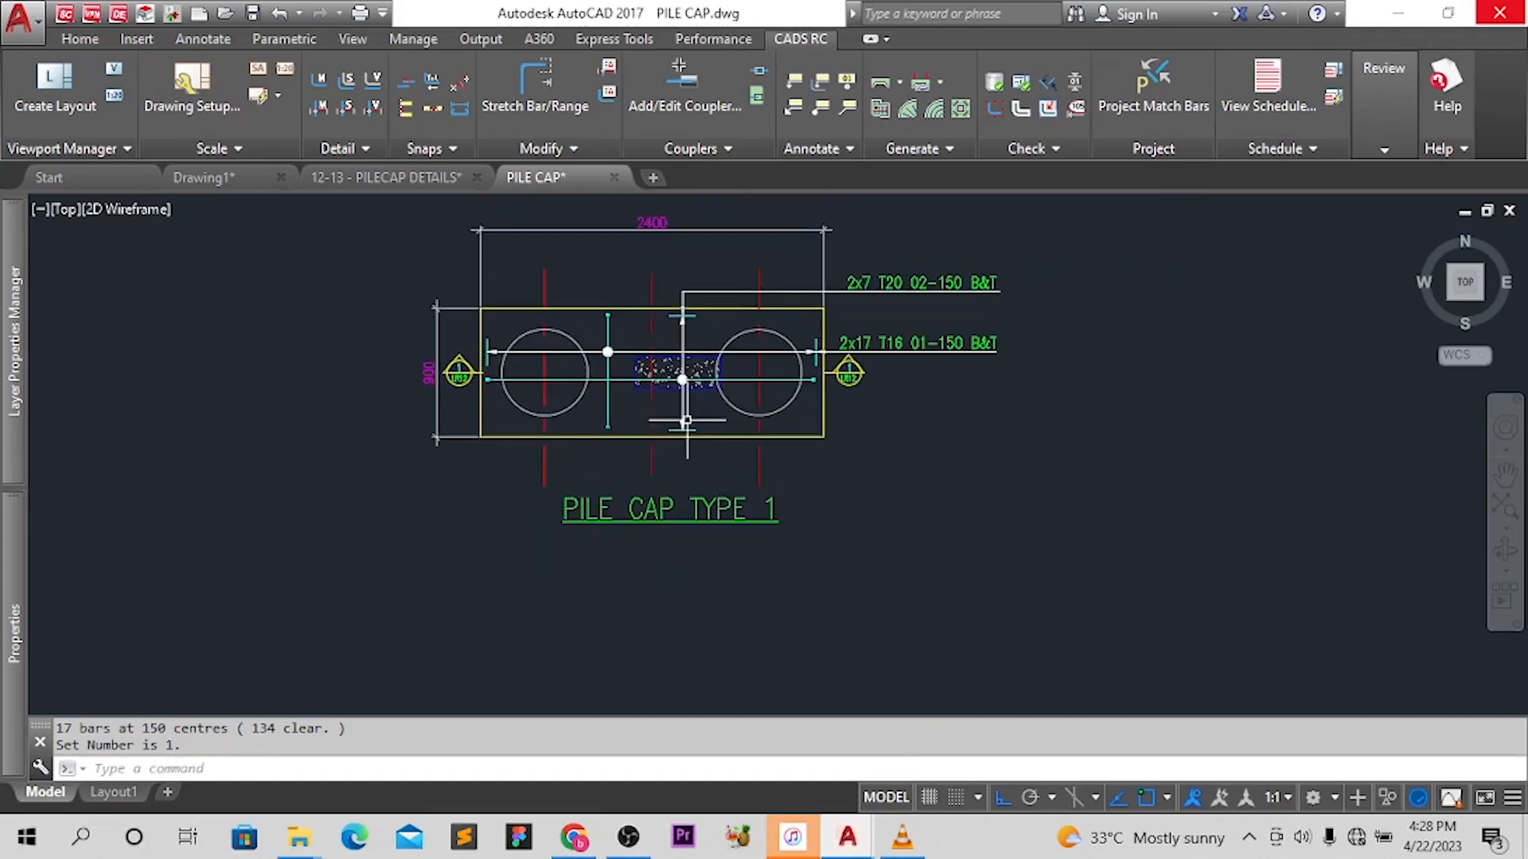
{"action": "middle_click_drag", "start_coordinate": [621, 359], "coordinate": [606, 385]}
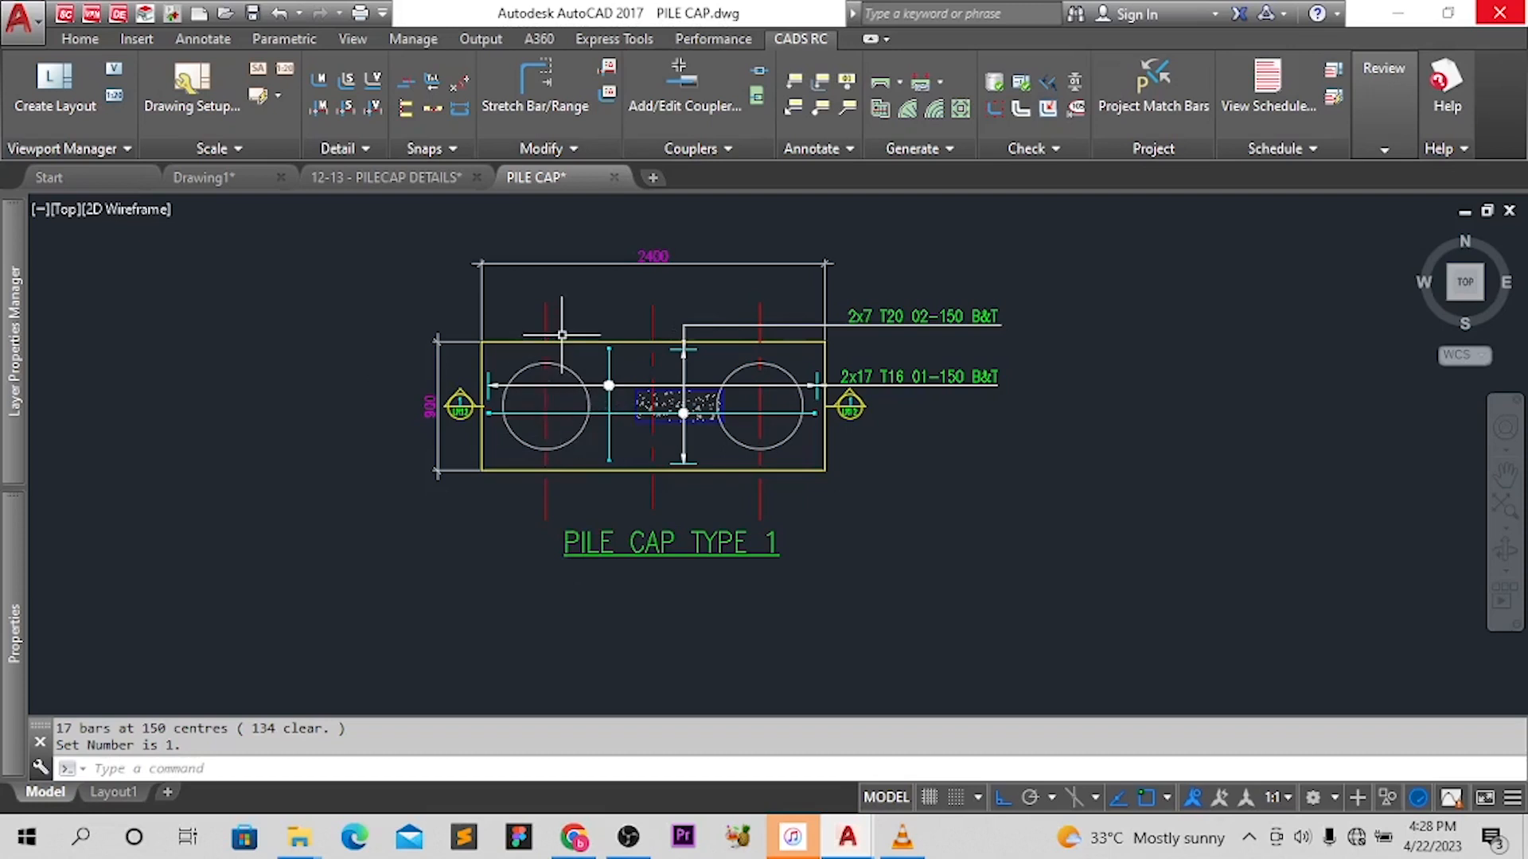
{"action": "right_click", "coordinate": [599, 316]}
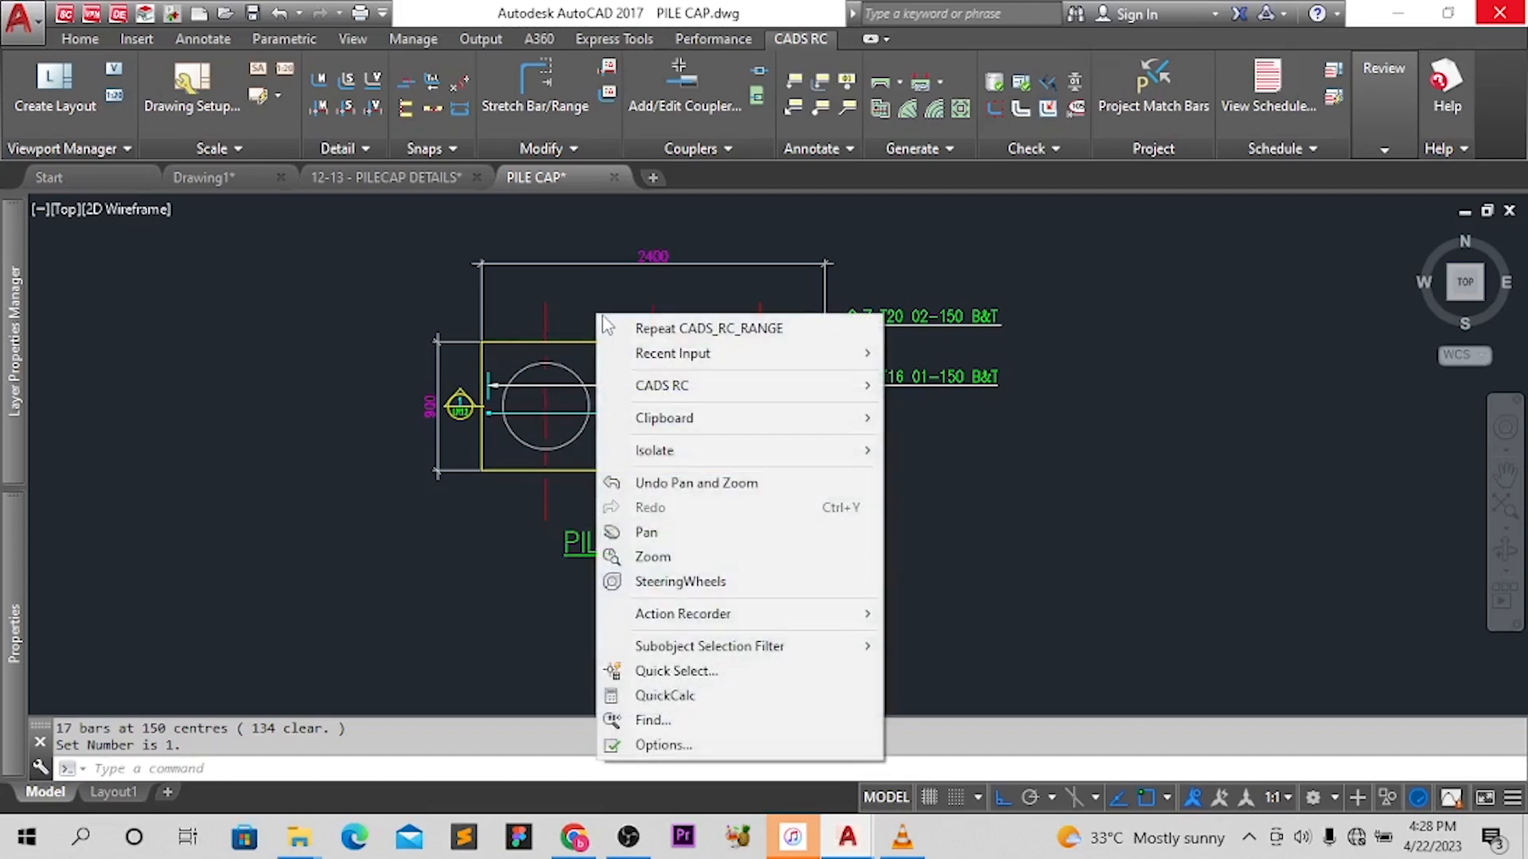
{"action": "mouse_move", "coordinate": [629, 384]}
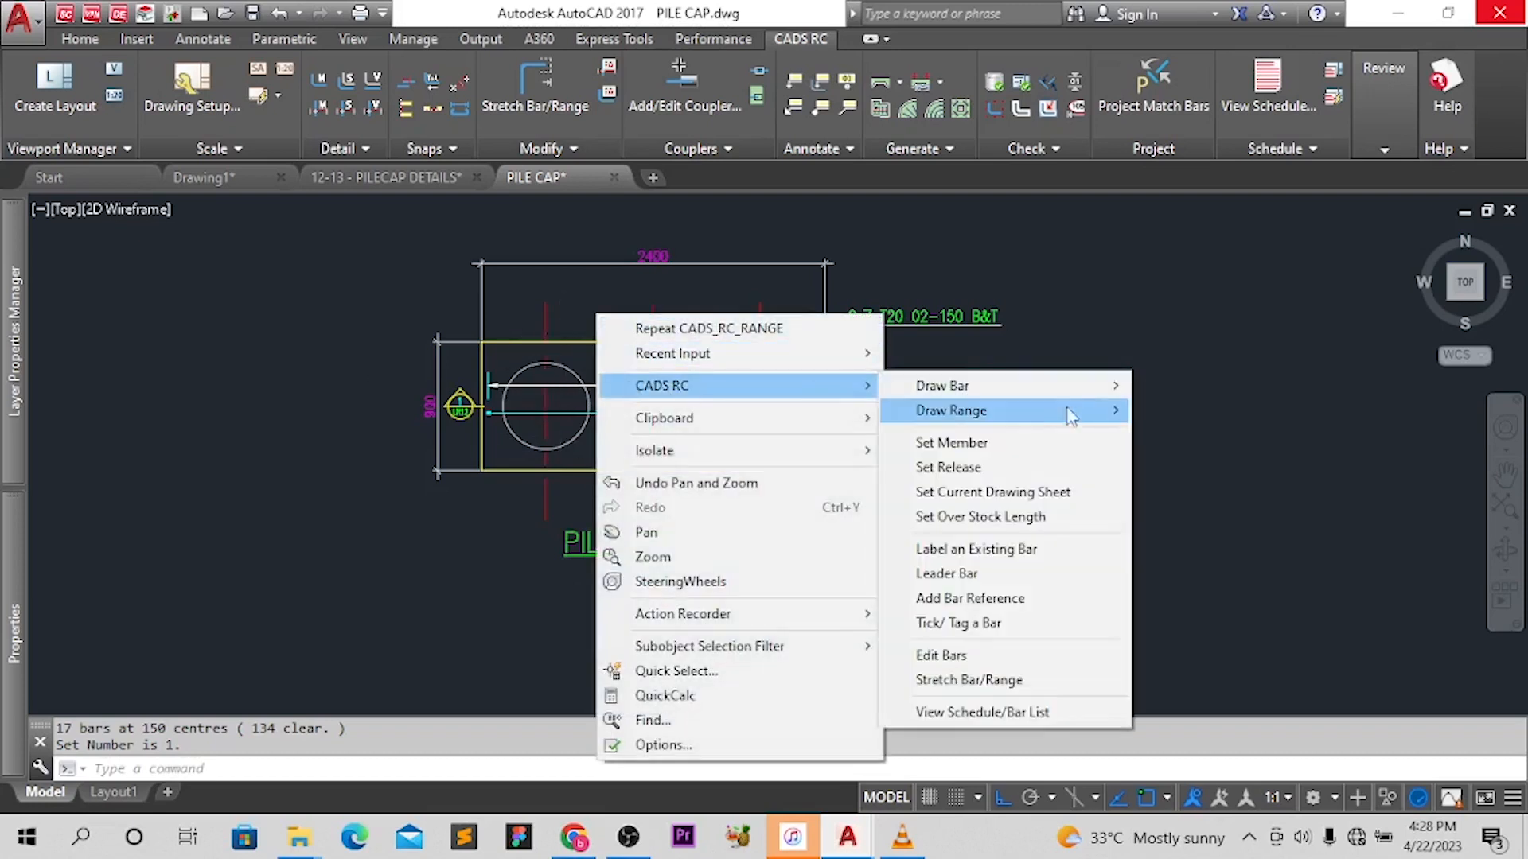
{"action": "mouse_move", "coordinate": [1045, 421]}
{"action": "mouse_move", "coordinate": [1064, 393]}
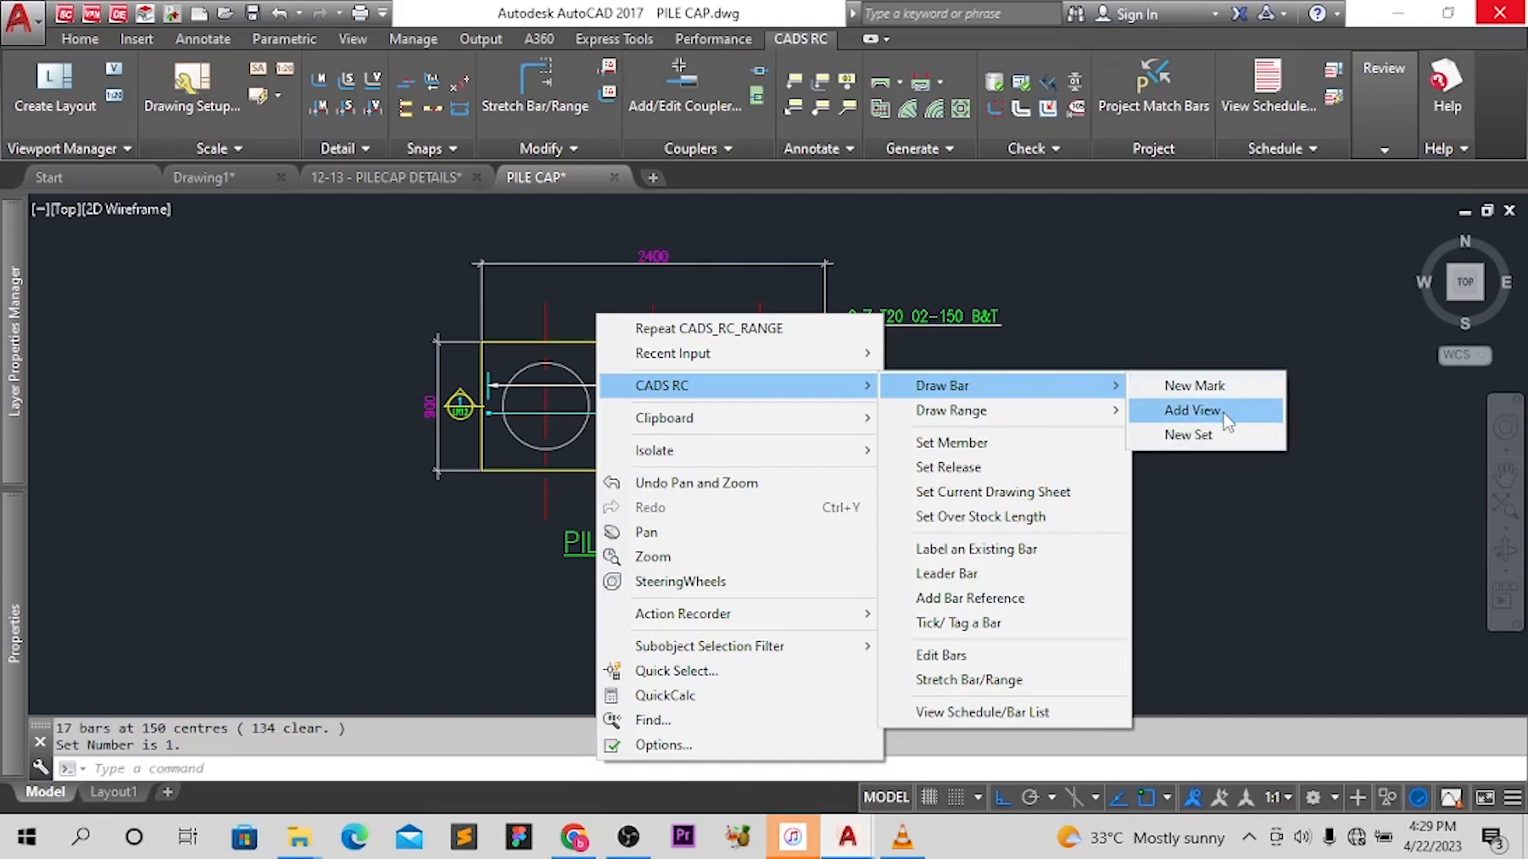
{"action": "left_click", "coordinate": [1211, 386]}
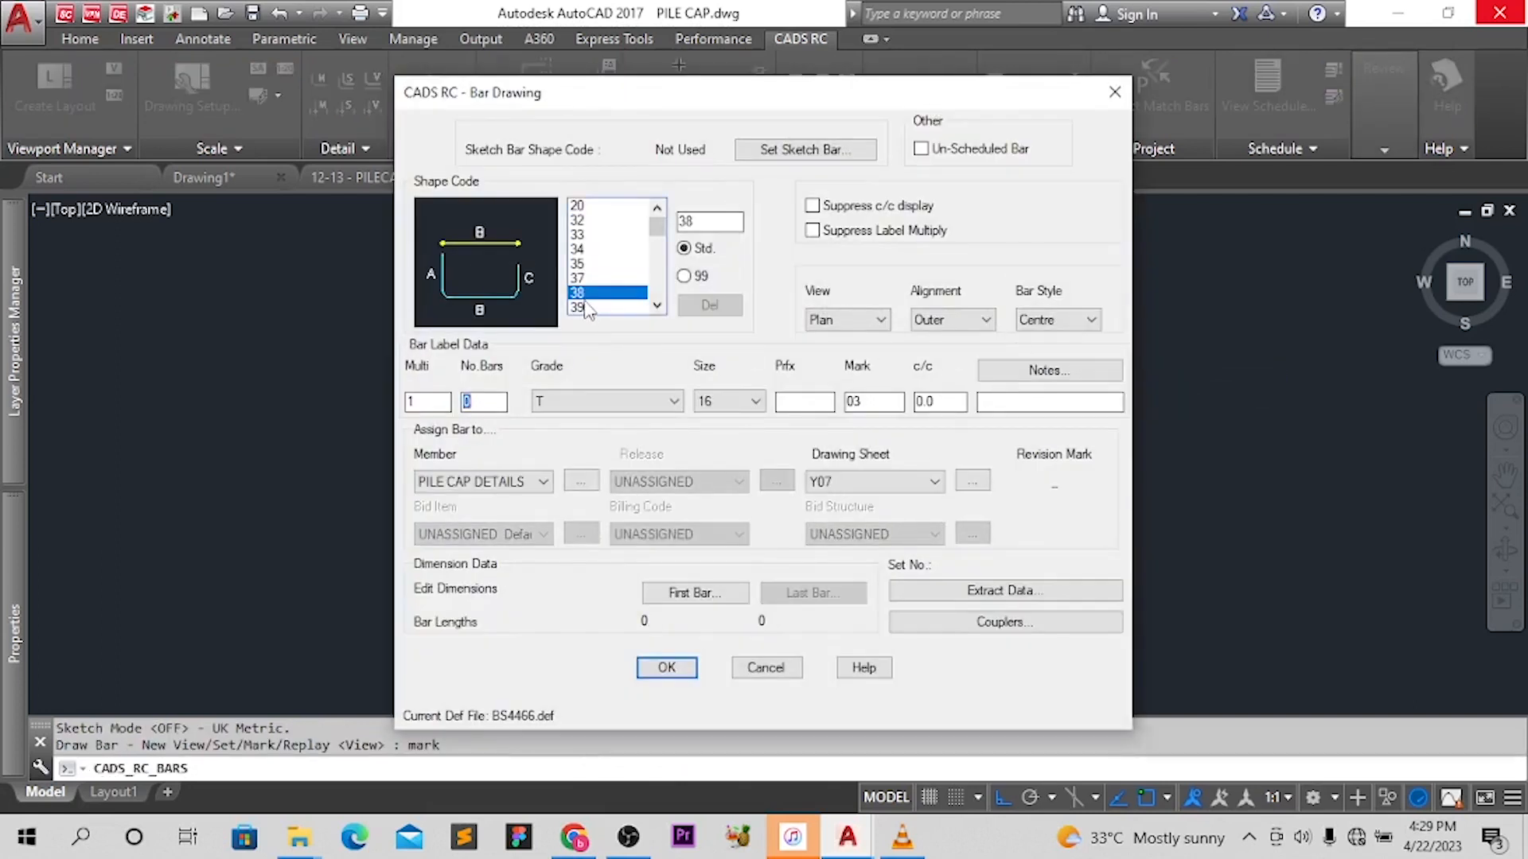
{"action": "left_click", "coordinate": [876, 319]}
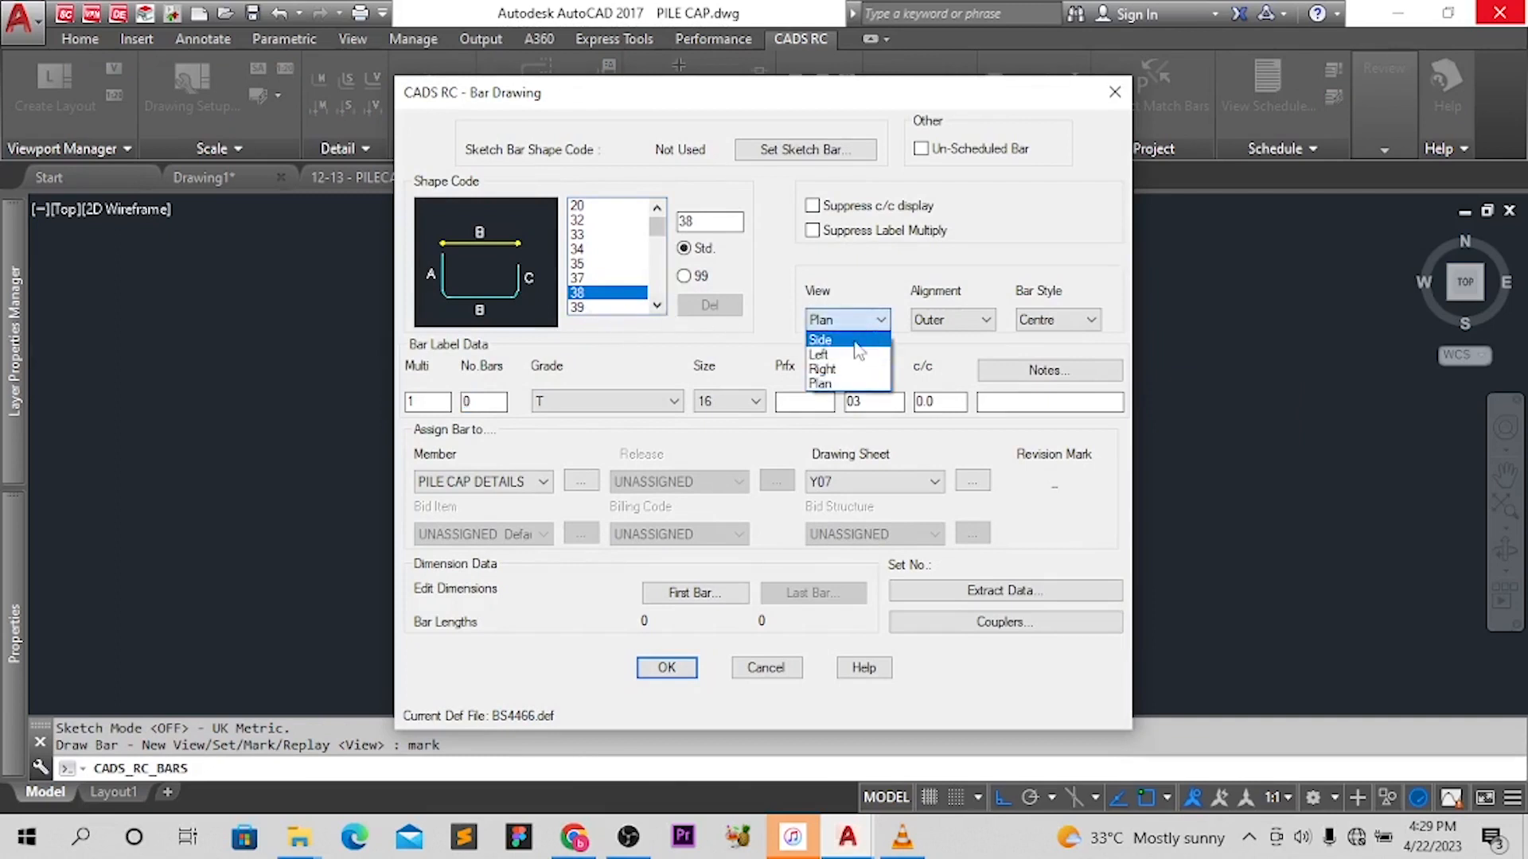
{"action": "left_click", "coordinate": [844, 340]}
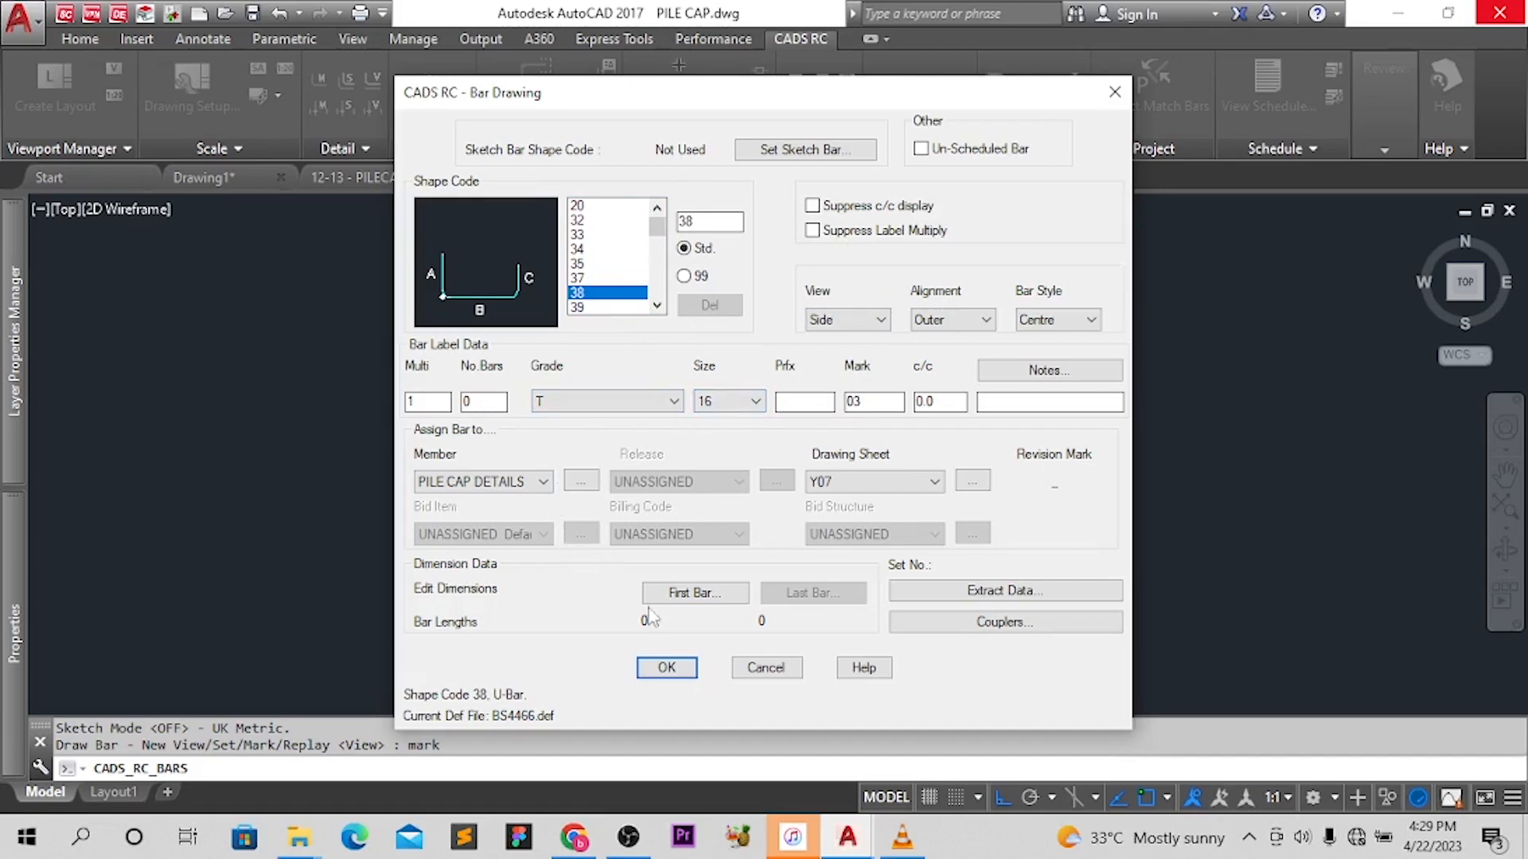
{"action": "left_click", "coordinate": [700, 602]}
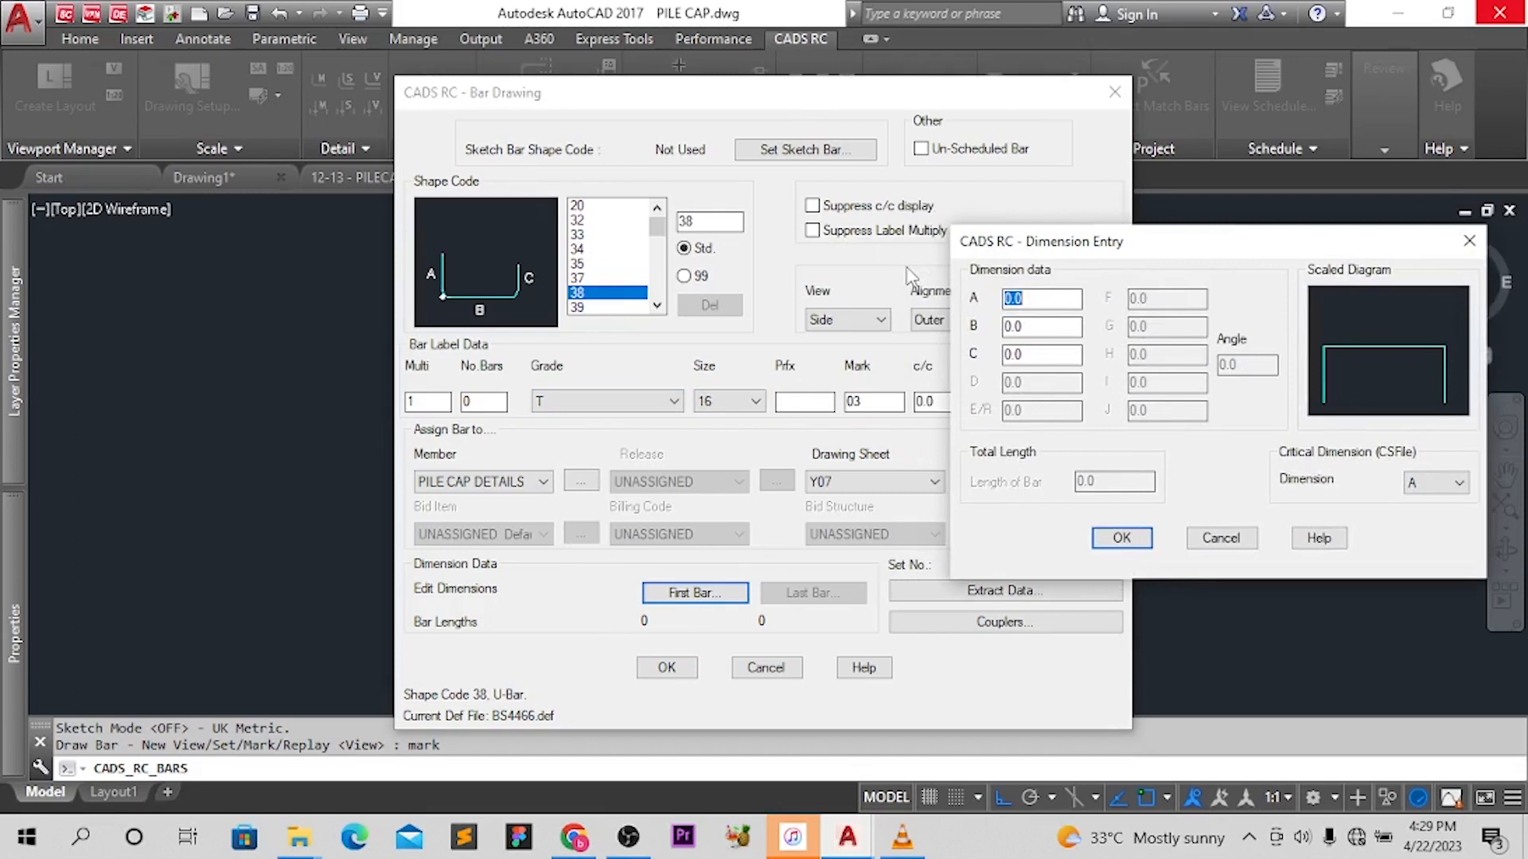
{"action": "left_click", "coordinate": [1470, 240]}
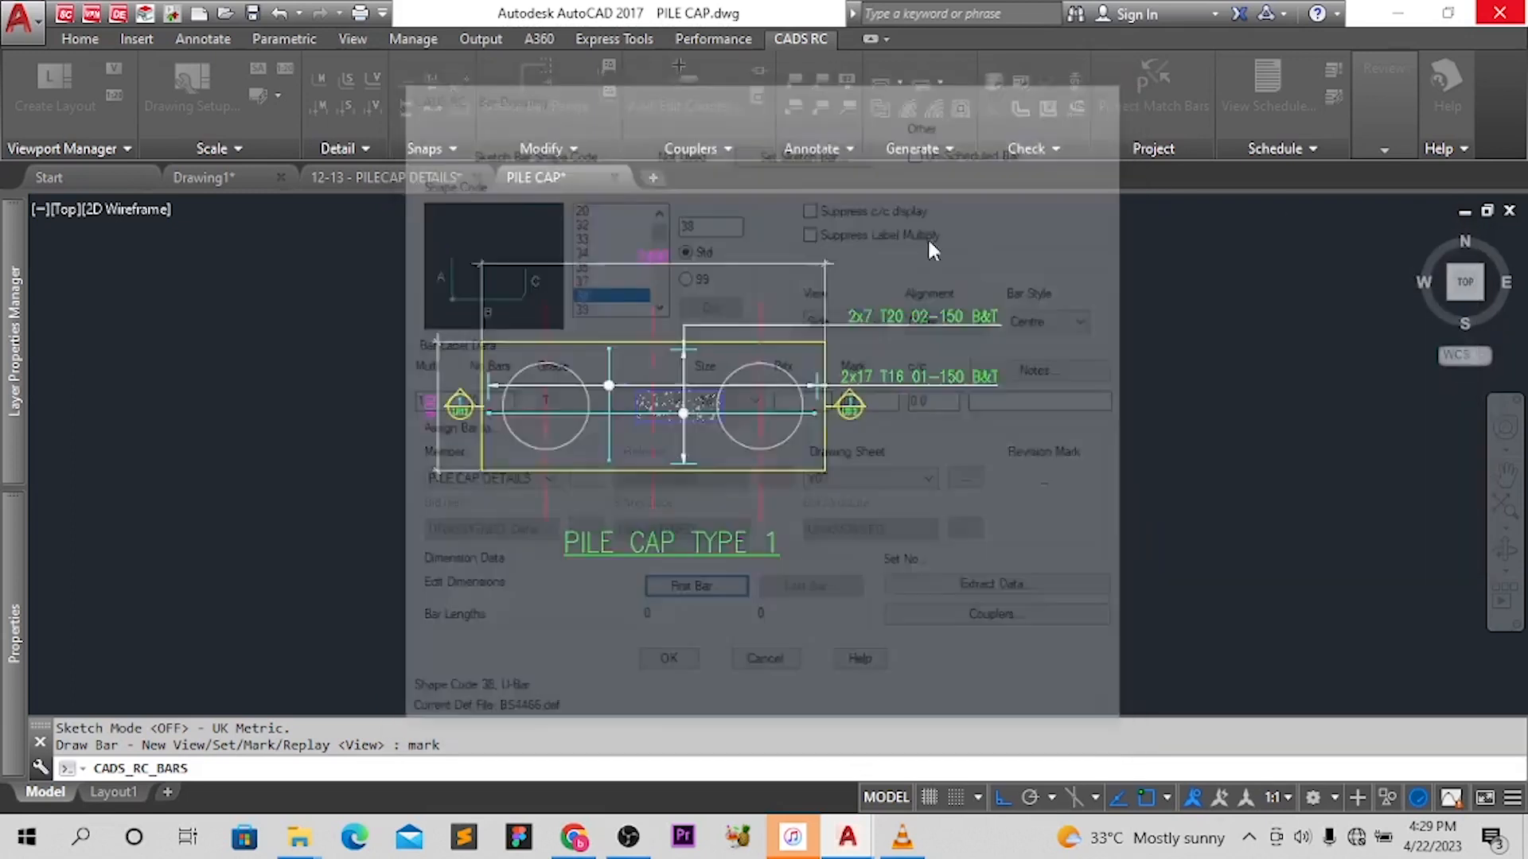
Start a new T16 bar mark with shape code 38, side view and 6 bars, and add the extra note LACER BARS
{"action": "scroll", "coordinate": [417, 414], "scroll_direction": "up", "scroll_amount": 4}
{"action": "scroll", "coordinate": [417, 414], "scroll_direction": "down", "scroll_amount": 5}
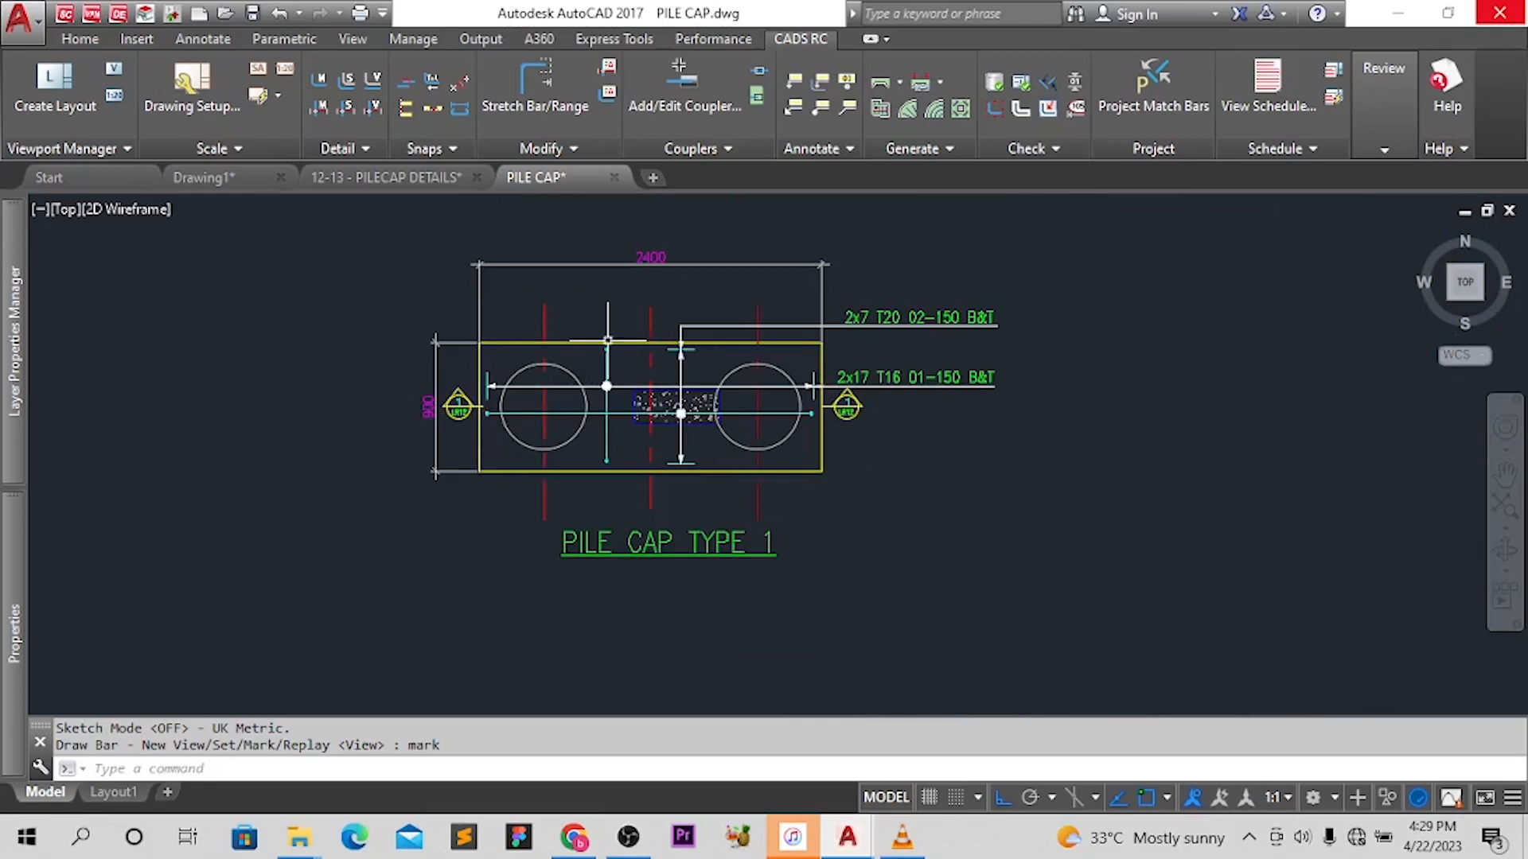
{"action": "scroll", "coordinate": [440, 419], "scroll_direction": "up", "scroll_amount": 2}
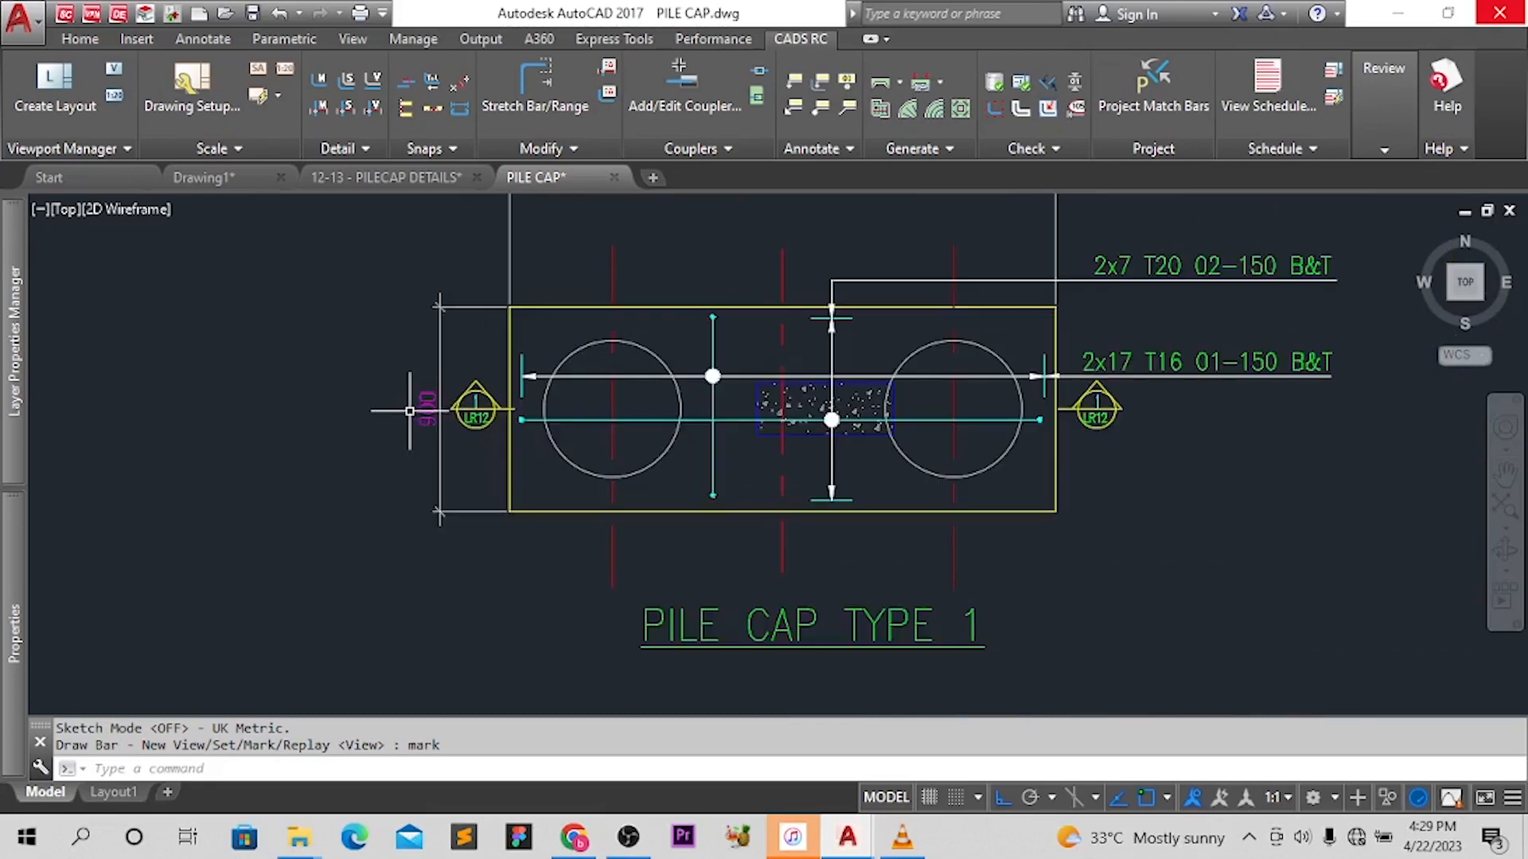
{"action": "scroll", "coordinate": [410, 411], "scroll_direction": "down", "scroll_amount": 2}
{"action": "scroll", "coordinate": [445, 350], "scroll_direction": "down", "scroll_amount": 1}
{"action": "right_click", "coordinate": [463, 348]}
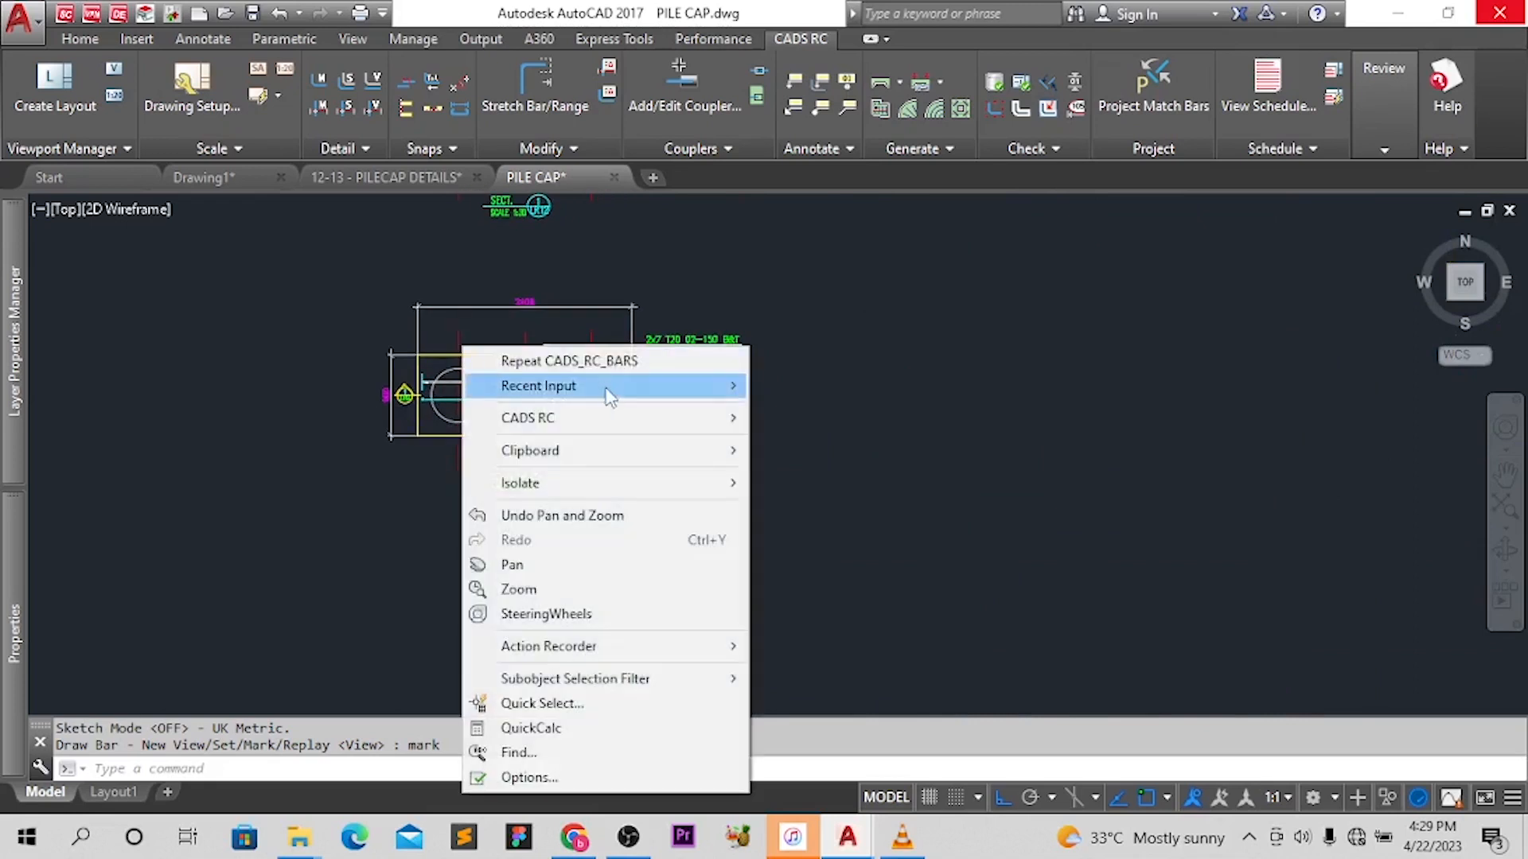
{"action": "mouse_move", "coordinate": [613, 418]}
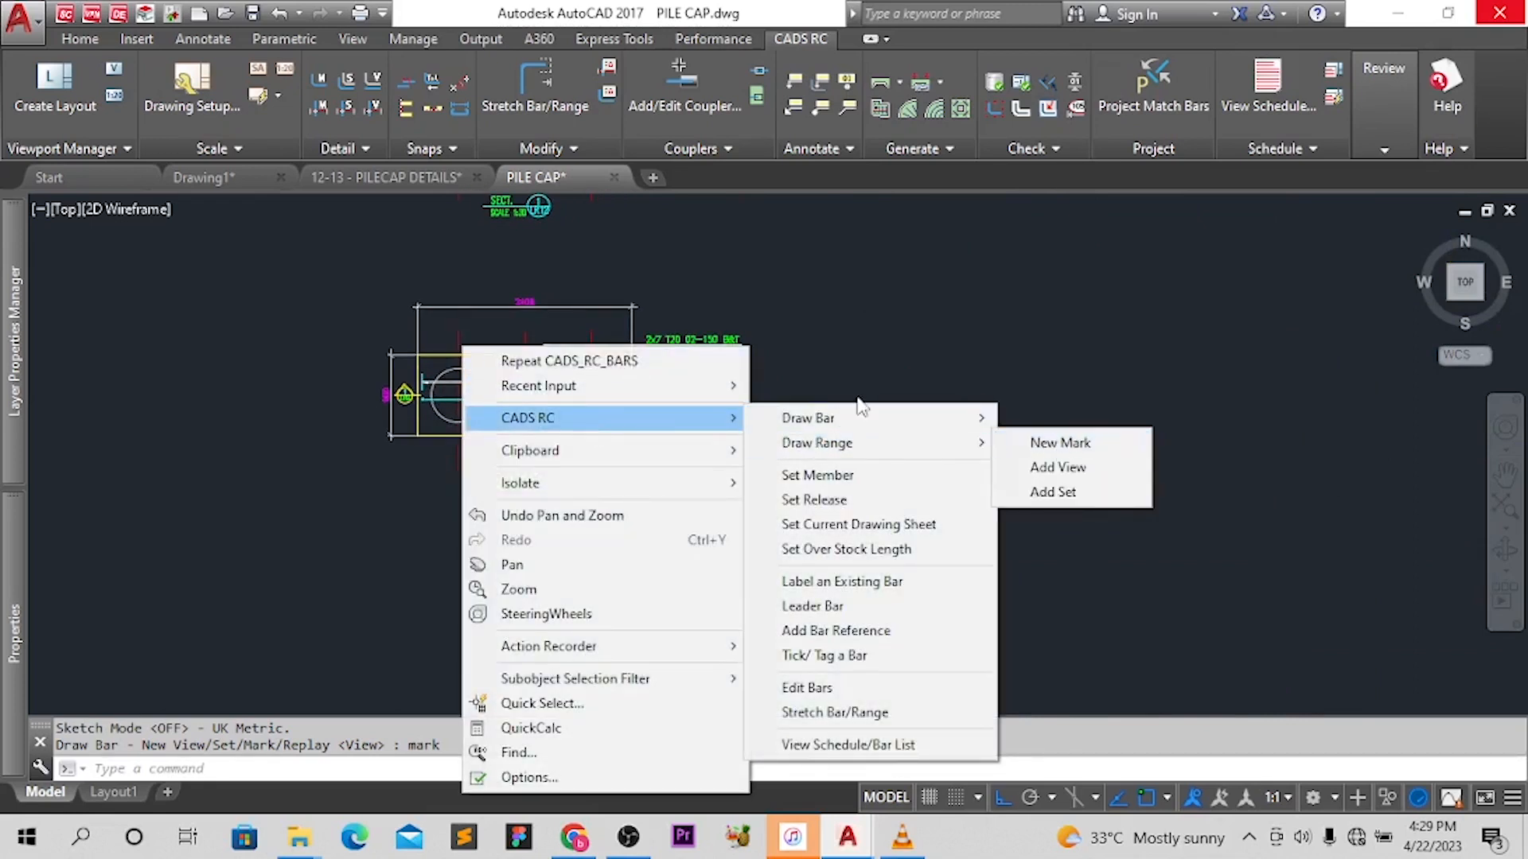
{"action": "mouse_move", "coordinate": [867, 417]}
{"action": "left_click", "coordinate": [1051, 417]}
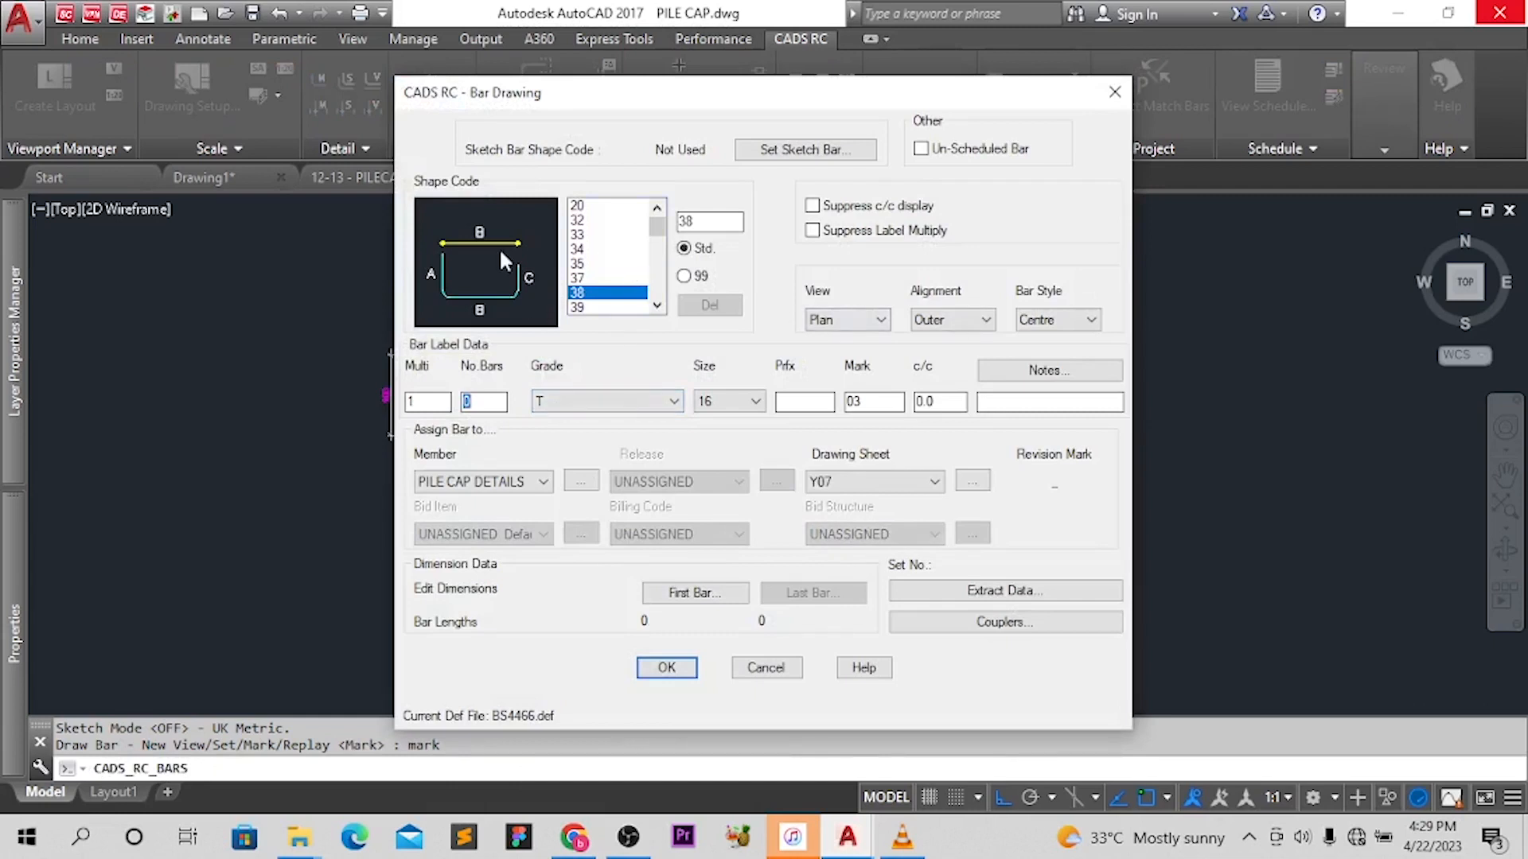
{"action": "left_click", "coordinate": [871, 319]}
{"action": "left_click", "coordinate": [856, 341]}
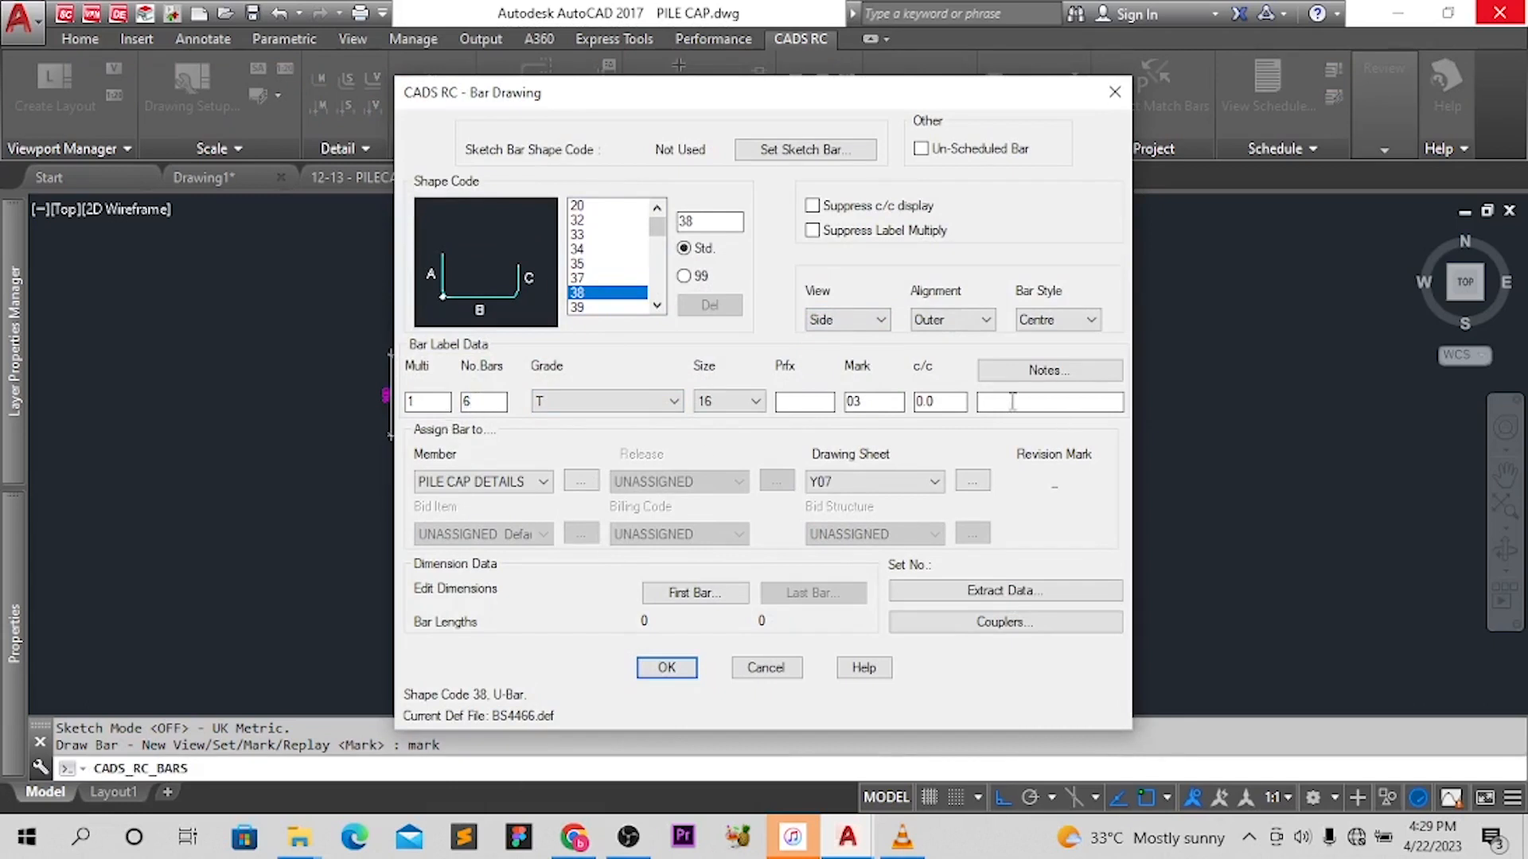
{"action": "left_click", "coordinate": [1043, 371]}
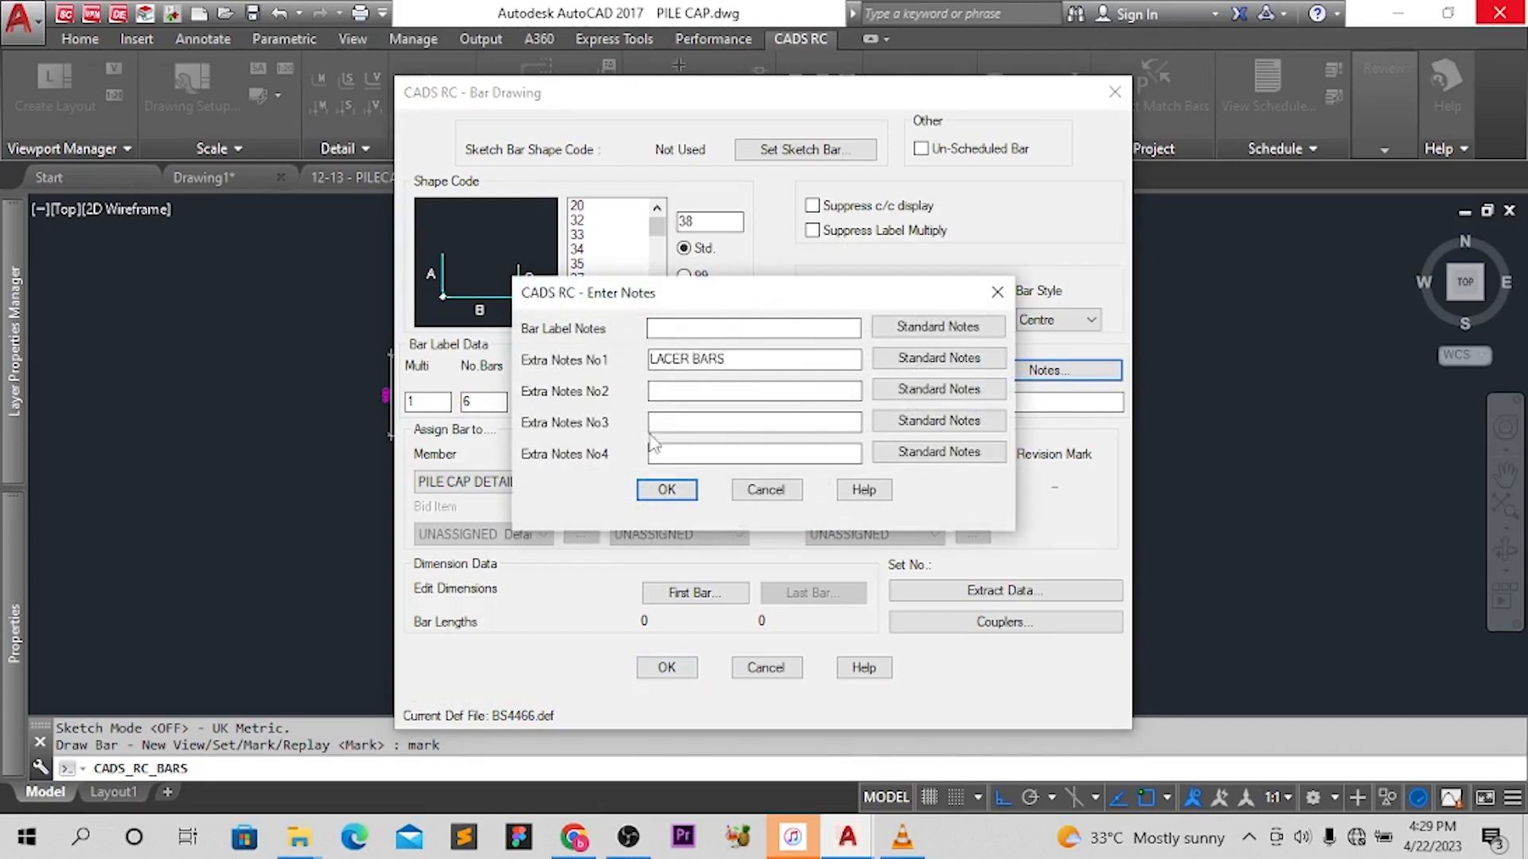
{"action": "left_click", "coordinate": [667, 490]}
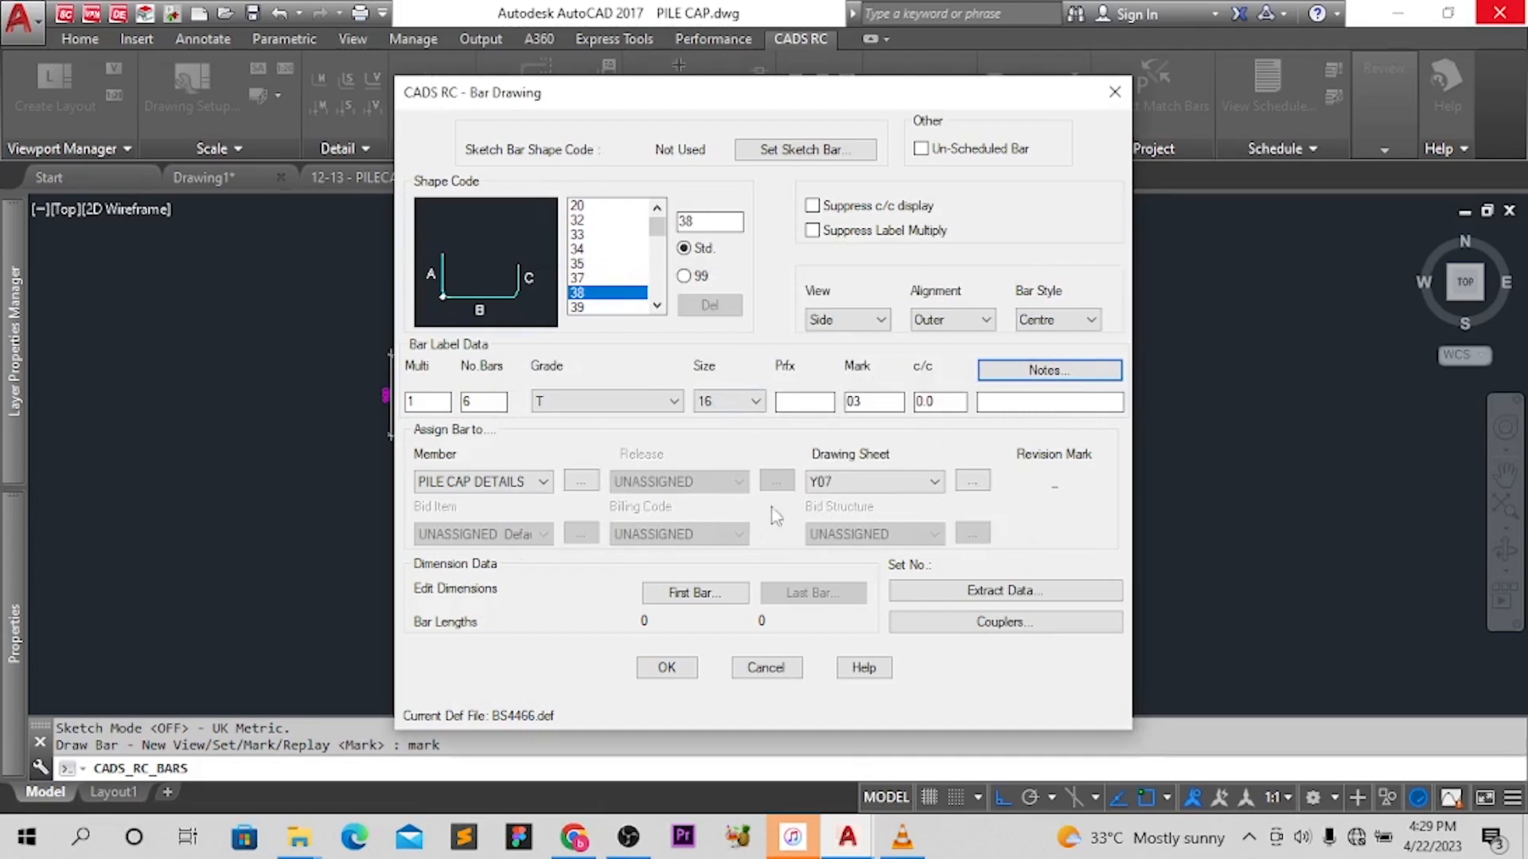
Set the U-bar dimensions to A 1800, B 900 and C 1800, and accept the bar data
{"action": "left_click", "coordinate": [695, 593]}
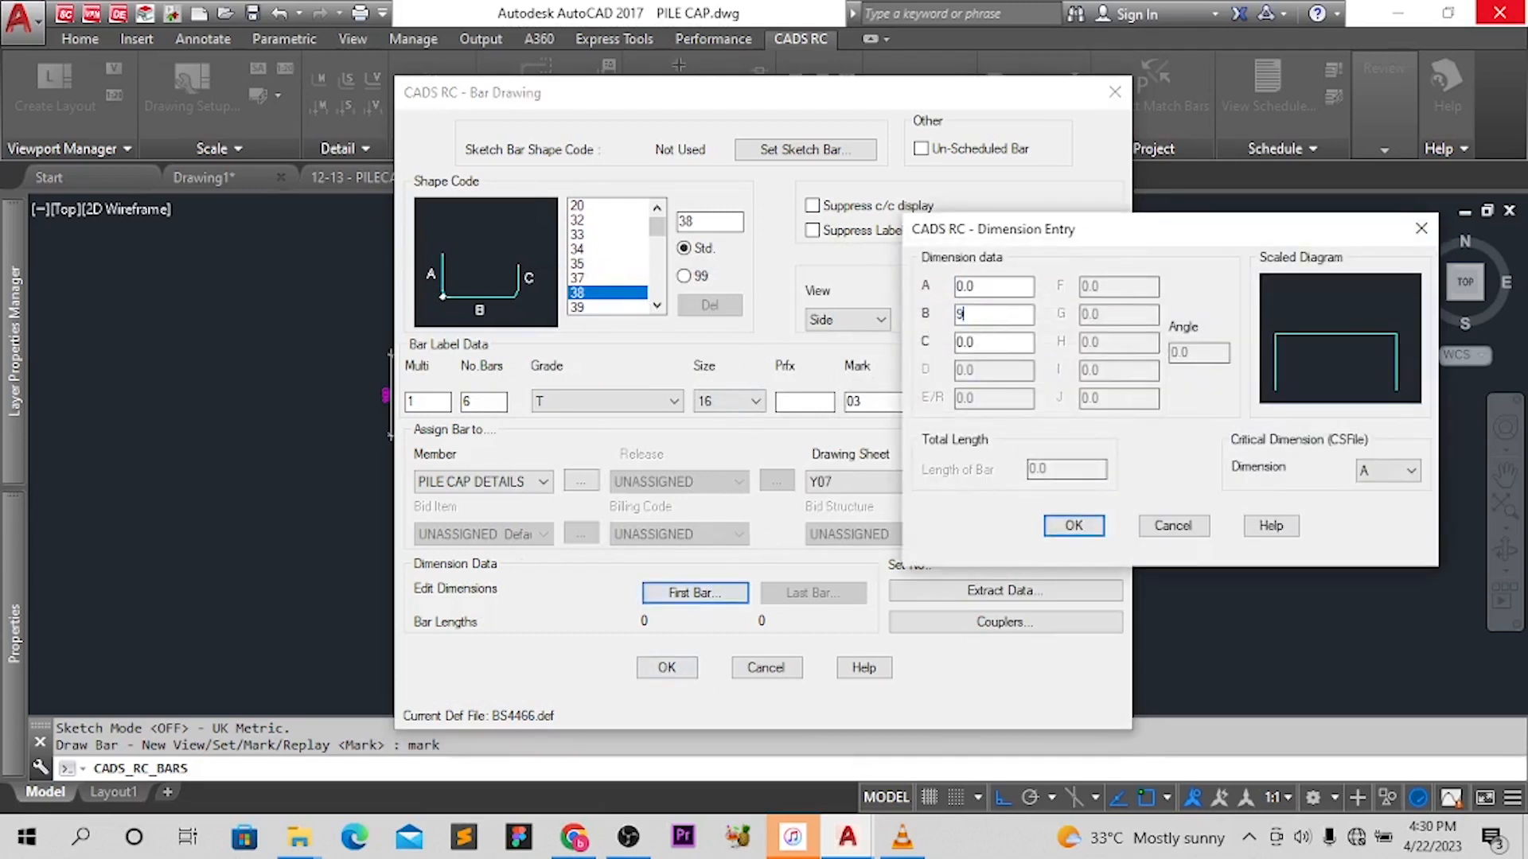
{"action": "left_click", "coordinate": [985, 286]}
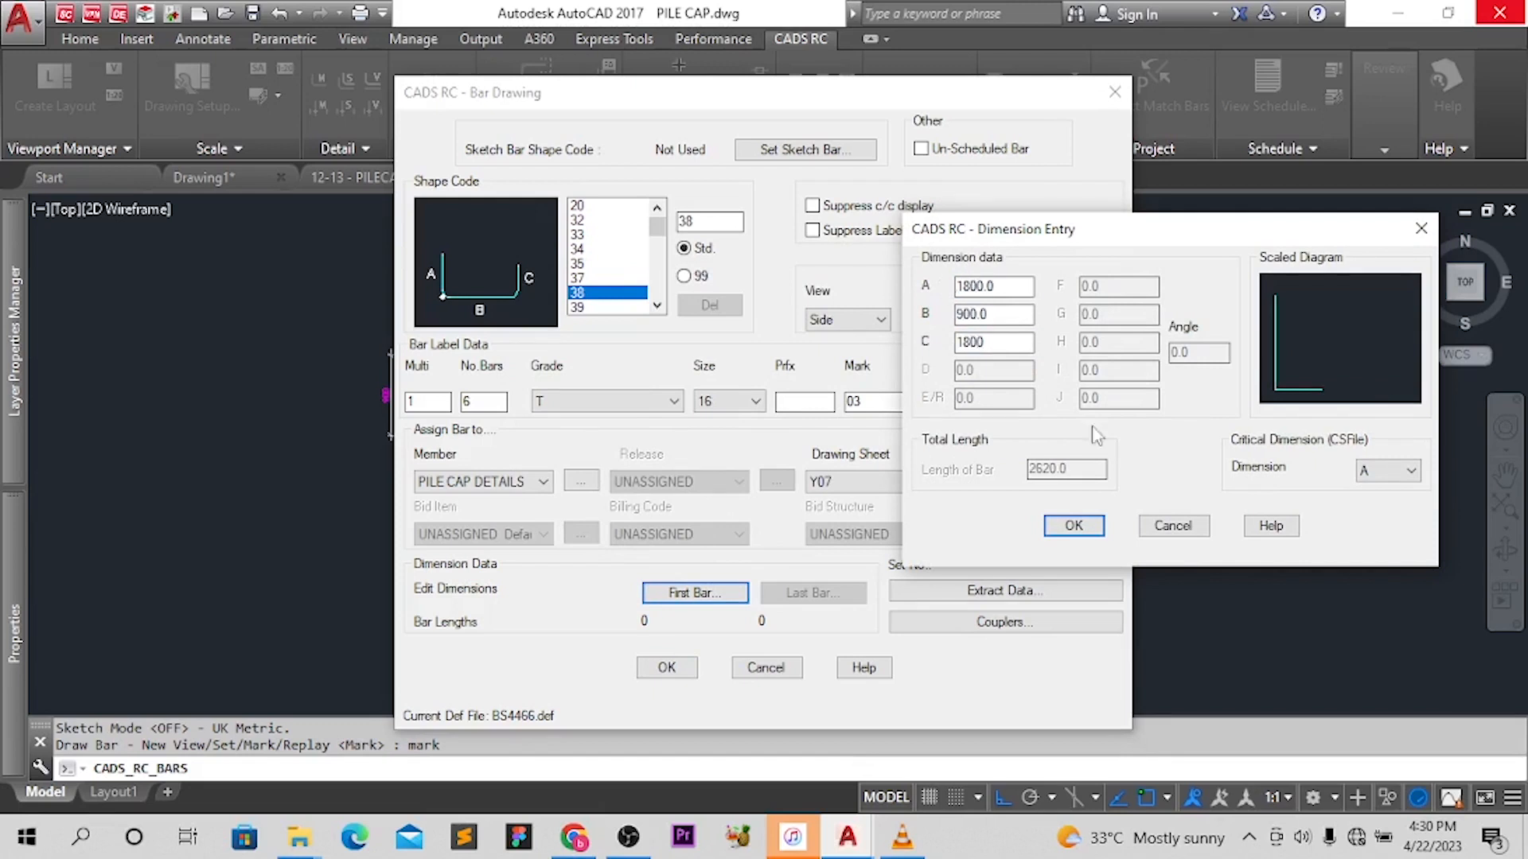
{"action": "left_click", "coordinate": [1087, 531]}
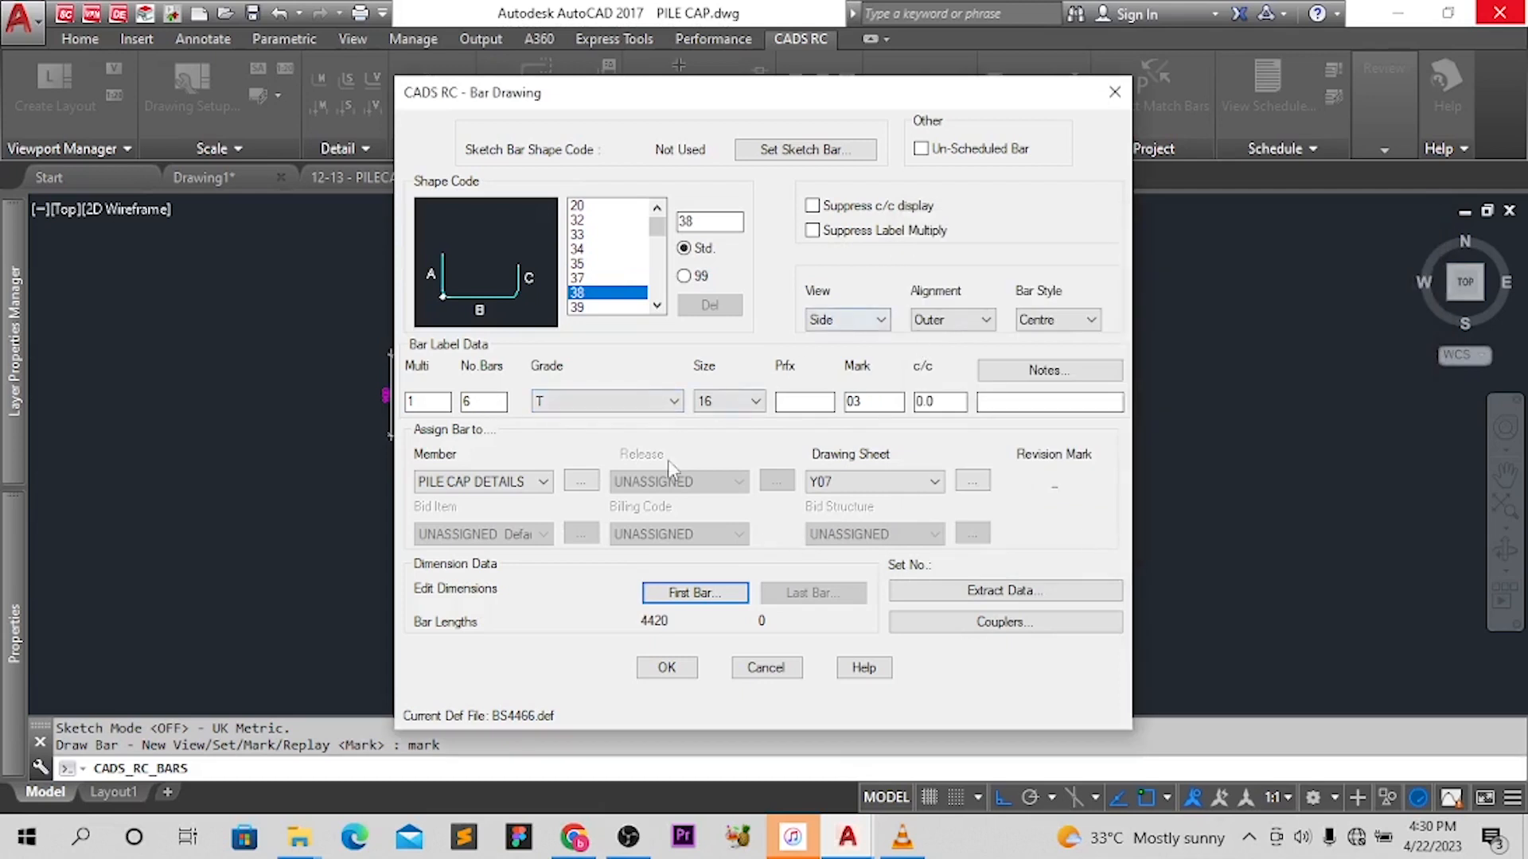
{"action": "left_click", "coordinate": [674, 673]}
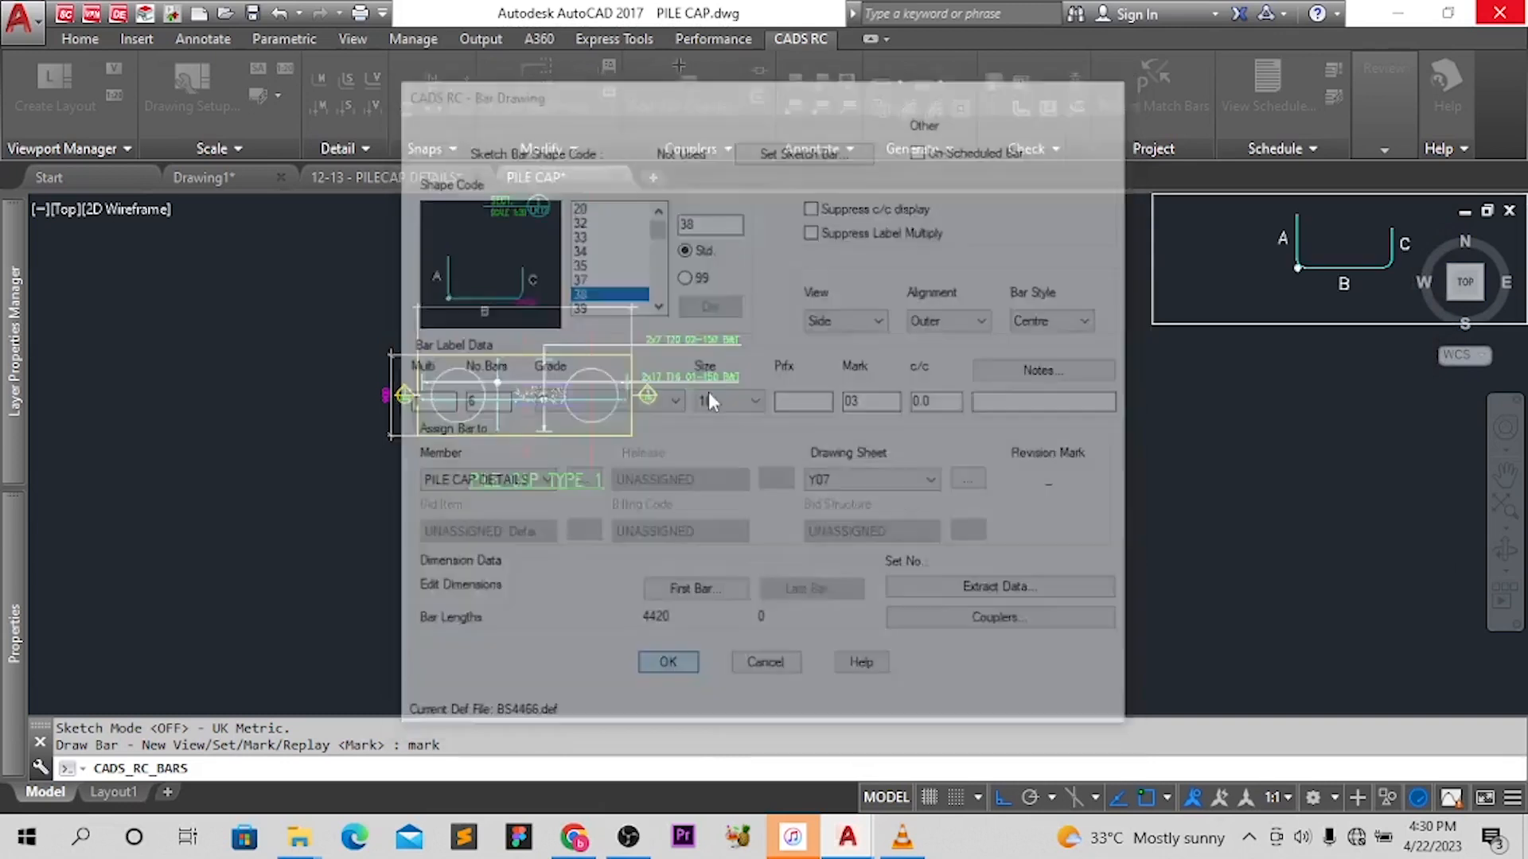
Place the U-bar below the pile cap type 1 plan, legs pointing right, without a label
{"action": "left_click", "coordinate": [580, 409]}
{"action": "left_click", "coordinate": [788, 412]}
{"action": "left_click", "coordinate": [558, 531]}
{"action": "type", "text": "n"}
{"action": "key", "text": "Return"}
Offset the left edge of the pile cap plan outline inward by 50 as a guide line
{"action": "scroll", "coordinate": [490, 242], "scroll_direction": "up", "scroll_amount": 4}
{"action": "scroll", "coordinate": [513, 343], "scroll_direction": "down", "scroll_amount": 3}
{"action": "scroll", "coordinate": [522, 366], "scroll_direction": "up", "scroll_amount": 5}
{"action": "left_click", "coordinate": [525, 364]}
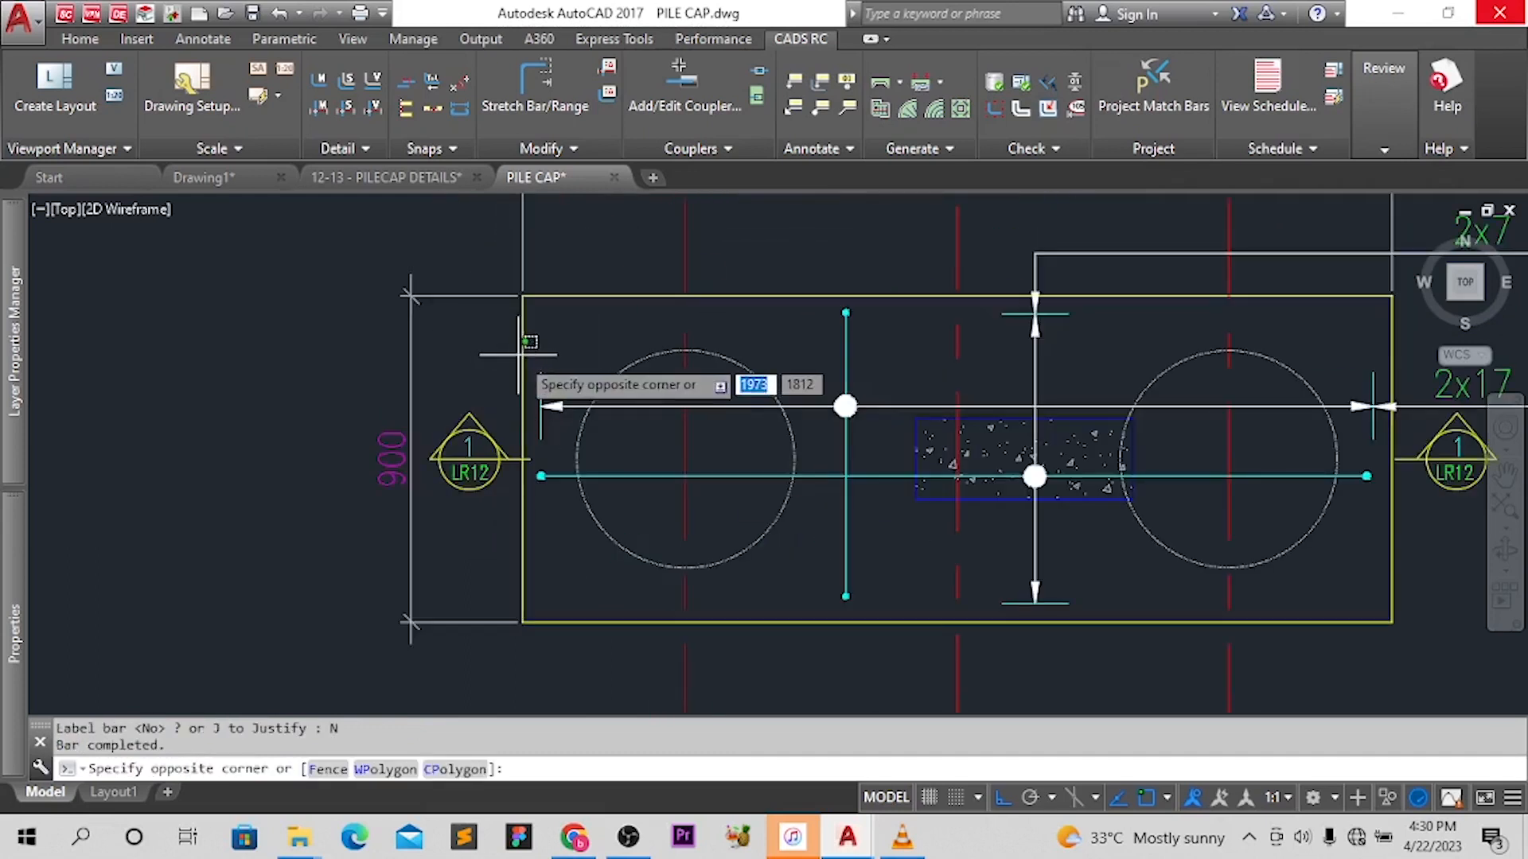
{"action": "left_click", "coordinate": [517, 348]}
{"action": "left_click", "coordinate": [529, 341]}
{"action": "left_click", "coordinate": [517, 343]}
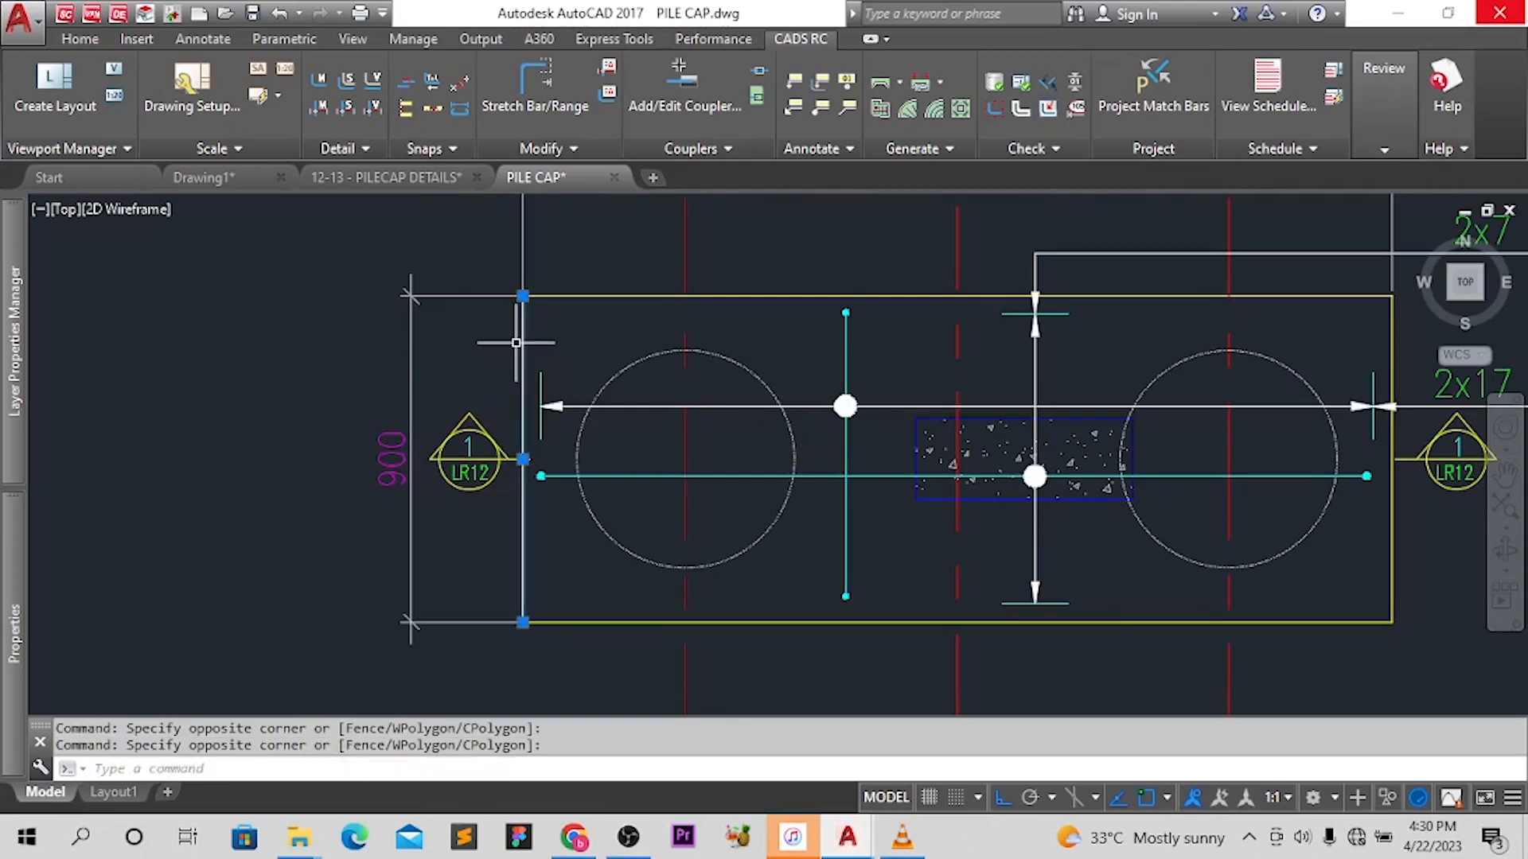
{"action": "key", "text": "Return"}
{"action": "key", "text": "Return"}
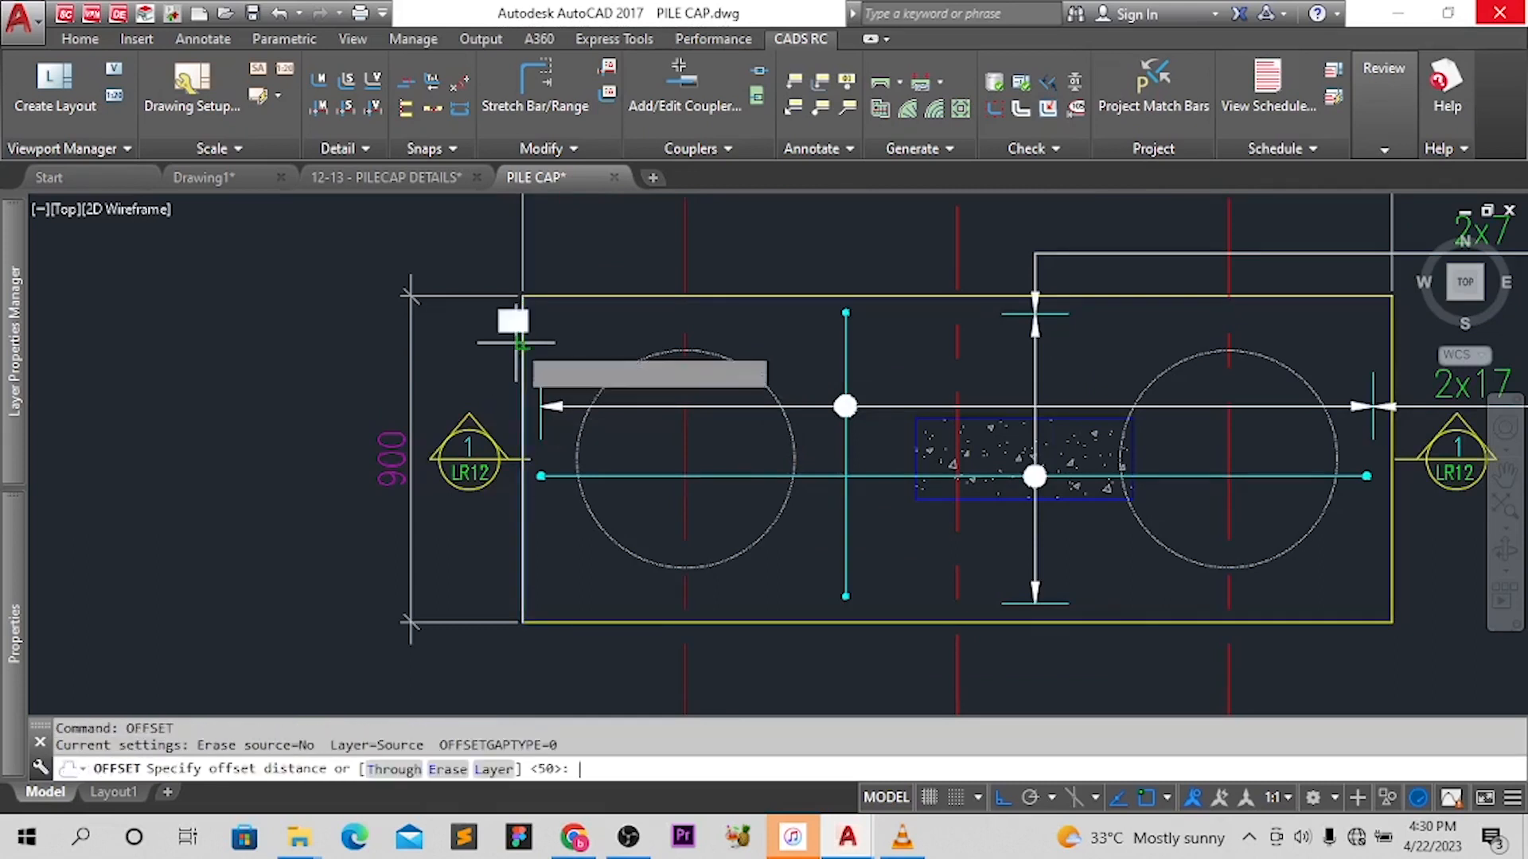
{"action": "left_click", "coordinate": [511, 322]}
{"action": "scroll", "coordinate": [783, 509], "scroll_direction": "down", "scroll_amount": 5}
{"action": "middle_click_drag", "start_coordinate": [783, 509], "coordinate": [729, 348]}
{"action": "key", "text": "Escape"}
Move the U-bar by the middle of its closed end onto the guide line in the plan, and erase the guide line
{"action": "left_click", "coordinate": [702, 366]}
{"action": "left_click", "coordinate": [591, 422]}
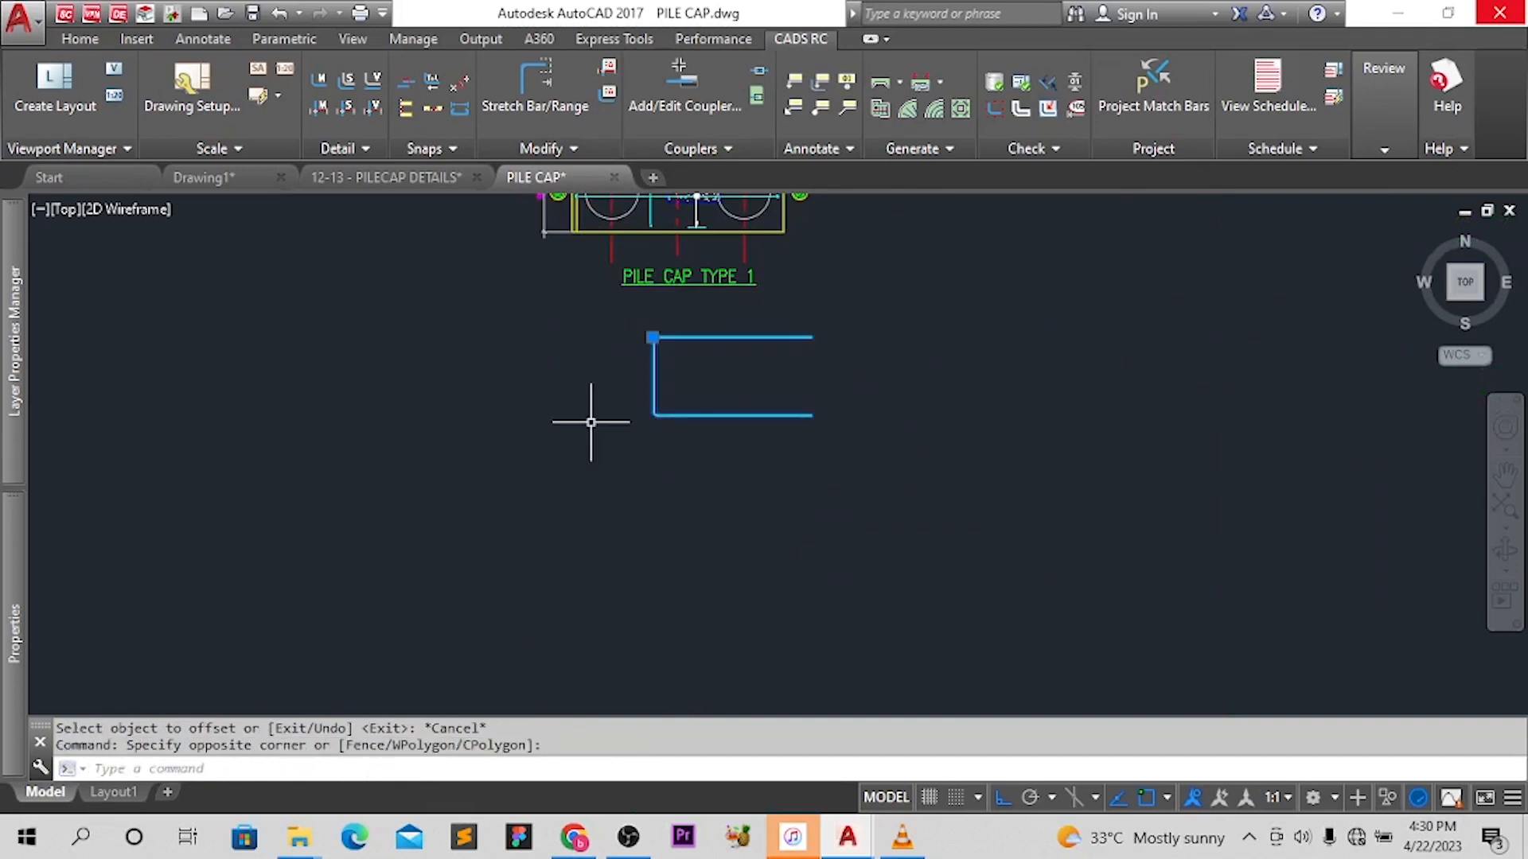
{"action": "type", "text": "m"}
{"action": "key", "text": "Return"}
{"action": "left_click", "coordinate": [660, 390]}
{"action": "scroll", "coordinate": [614, 317], "scroll_direction": "up", "scroll_amount": 4}
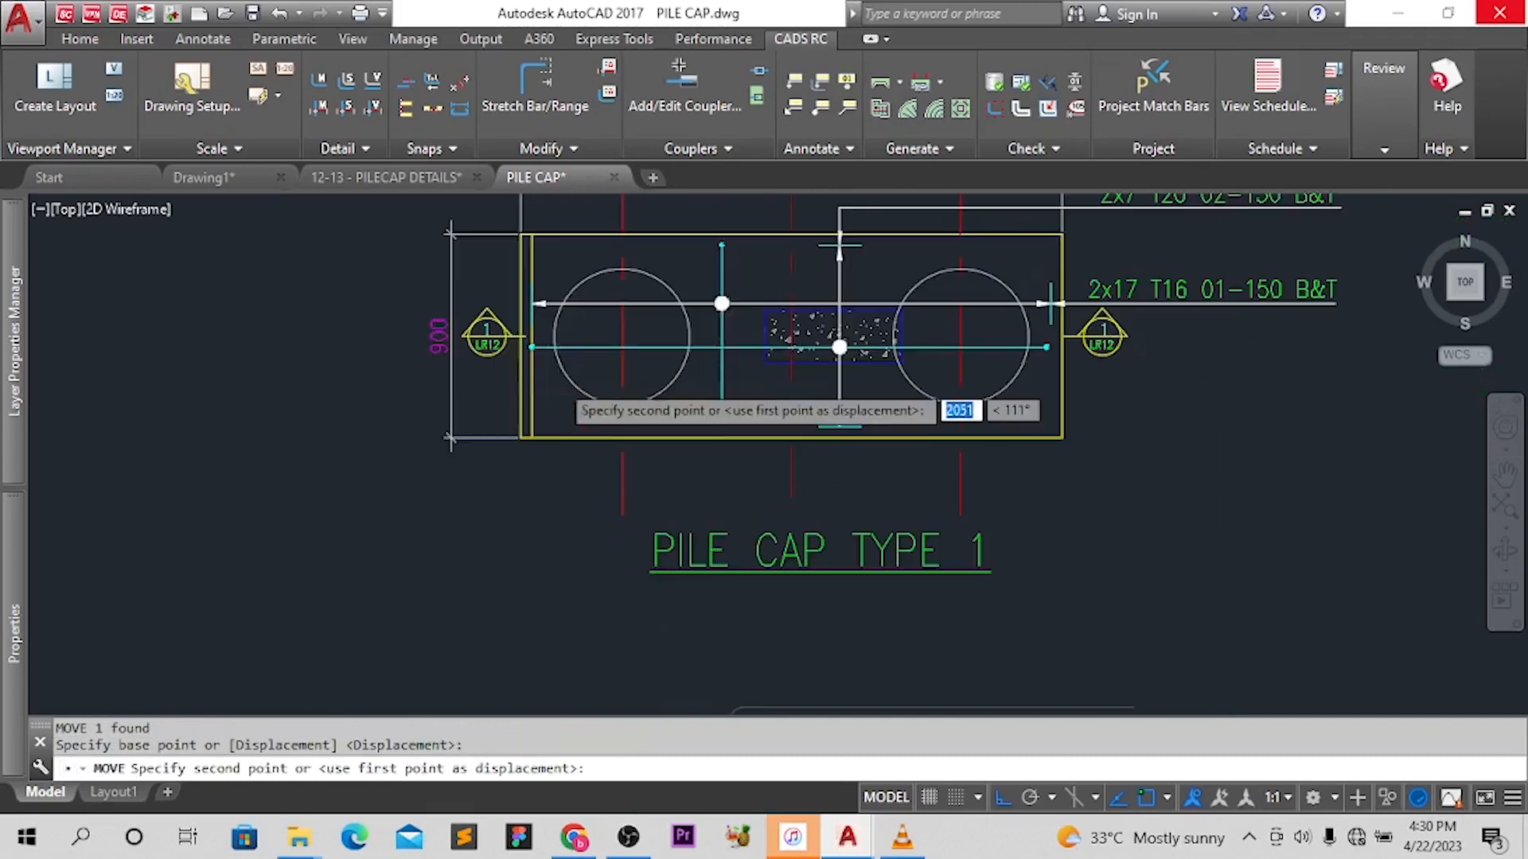
{"action": "left_click", "coordinate": [555, 316]}
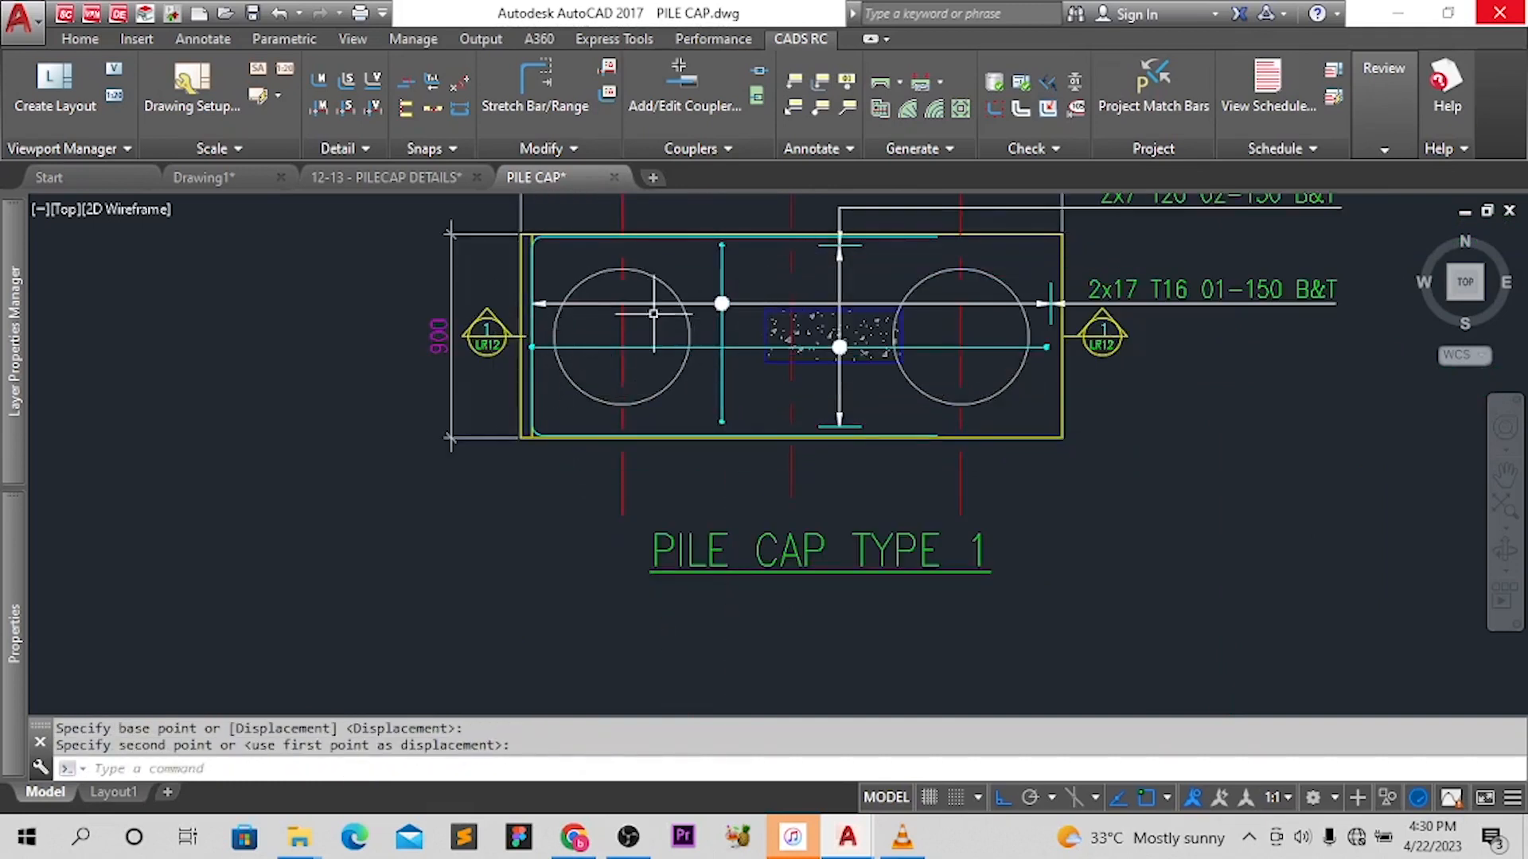
{"action": "scroll", "coordinate": [531, 235], "scroll_direction": "up", "scroll_amount": 6}
{"action": "key", "text": "Delete"}
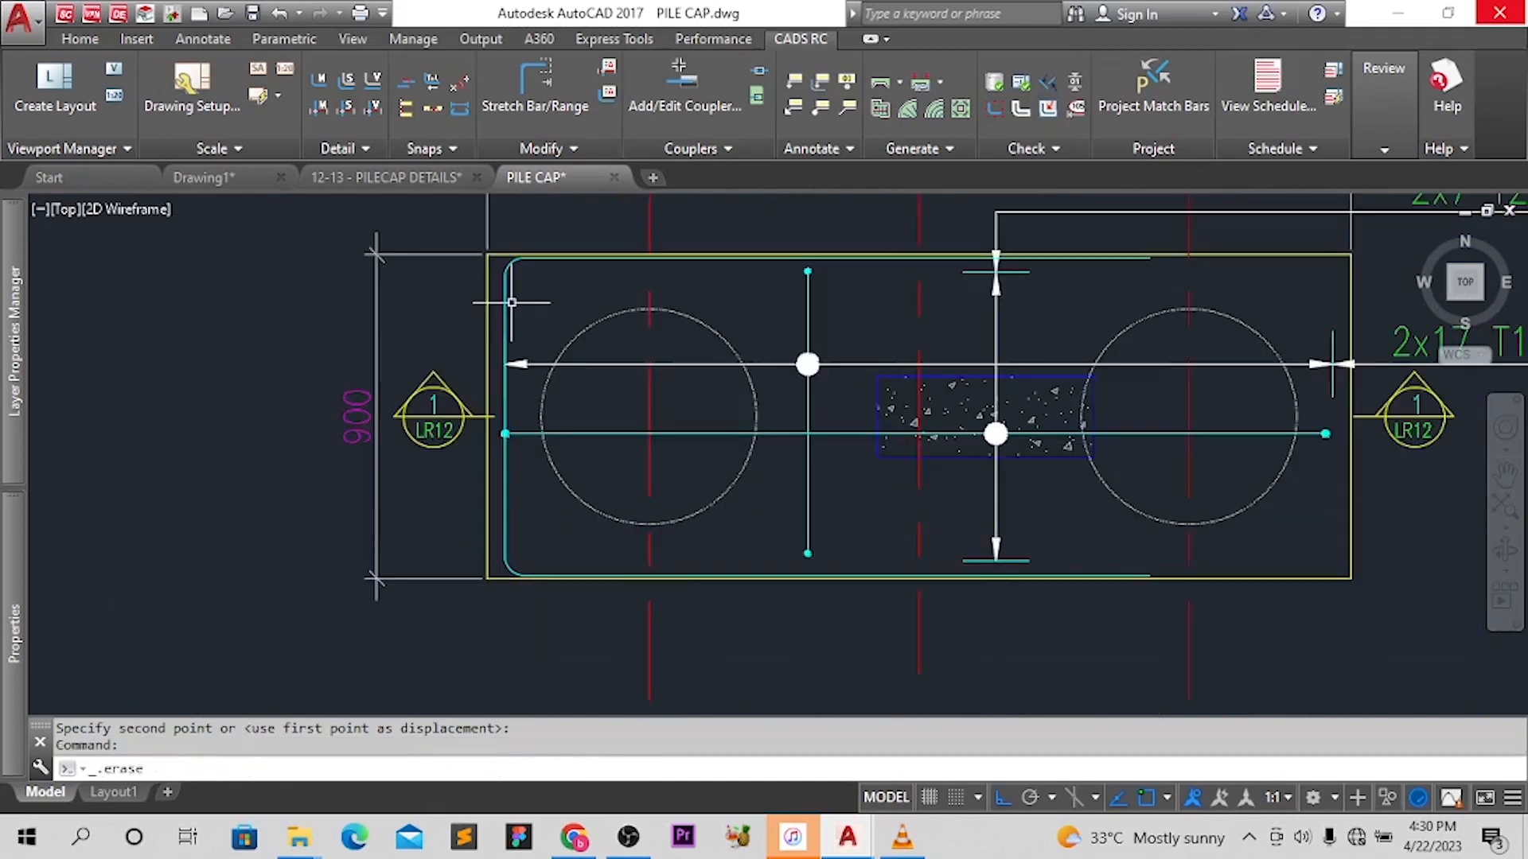
Set dimension B of the U-bar in the plan to 800
{"action": "scroll", "coordinate": [512, 320], "scroll_direction": "down", "scroll_amount": 2}
{"action": "mouse_move", "coordinate": [576, 427]}
{"action": "middle_mouse_down"}
{"action": "mouse_move", "coordinate": [574, 371]}
{"action": "mouse_move", "coordinate": [514, 377]}
{"action": "middle_mouse_up"}
{"action": "double_click", "coordinate": [518, 284]}
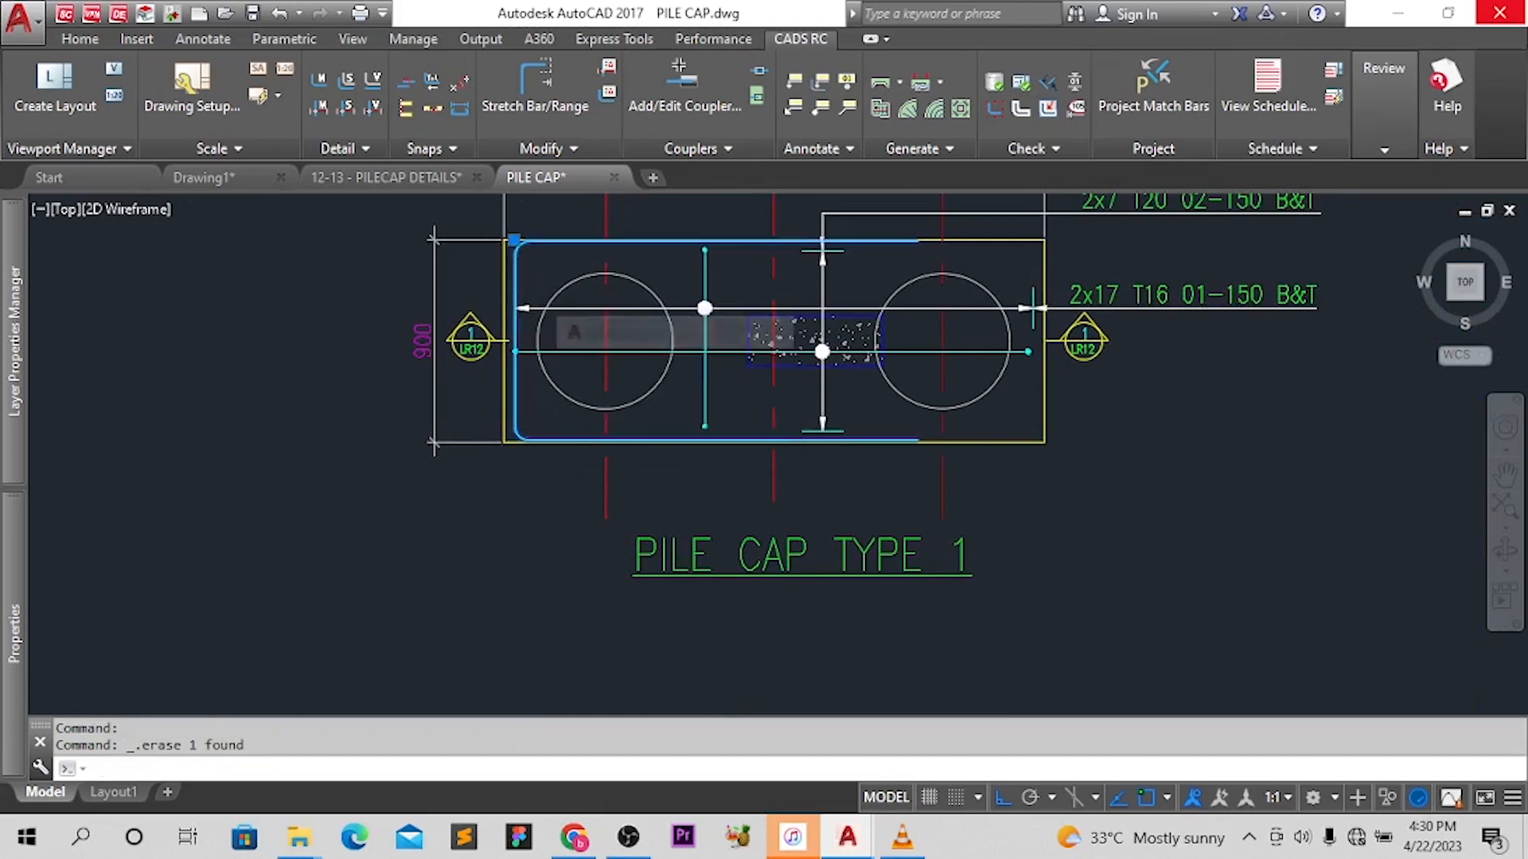
{"action": "left_click", "coordinate": [605, 602]}
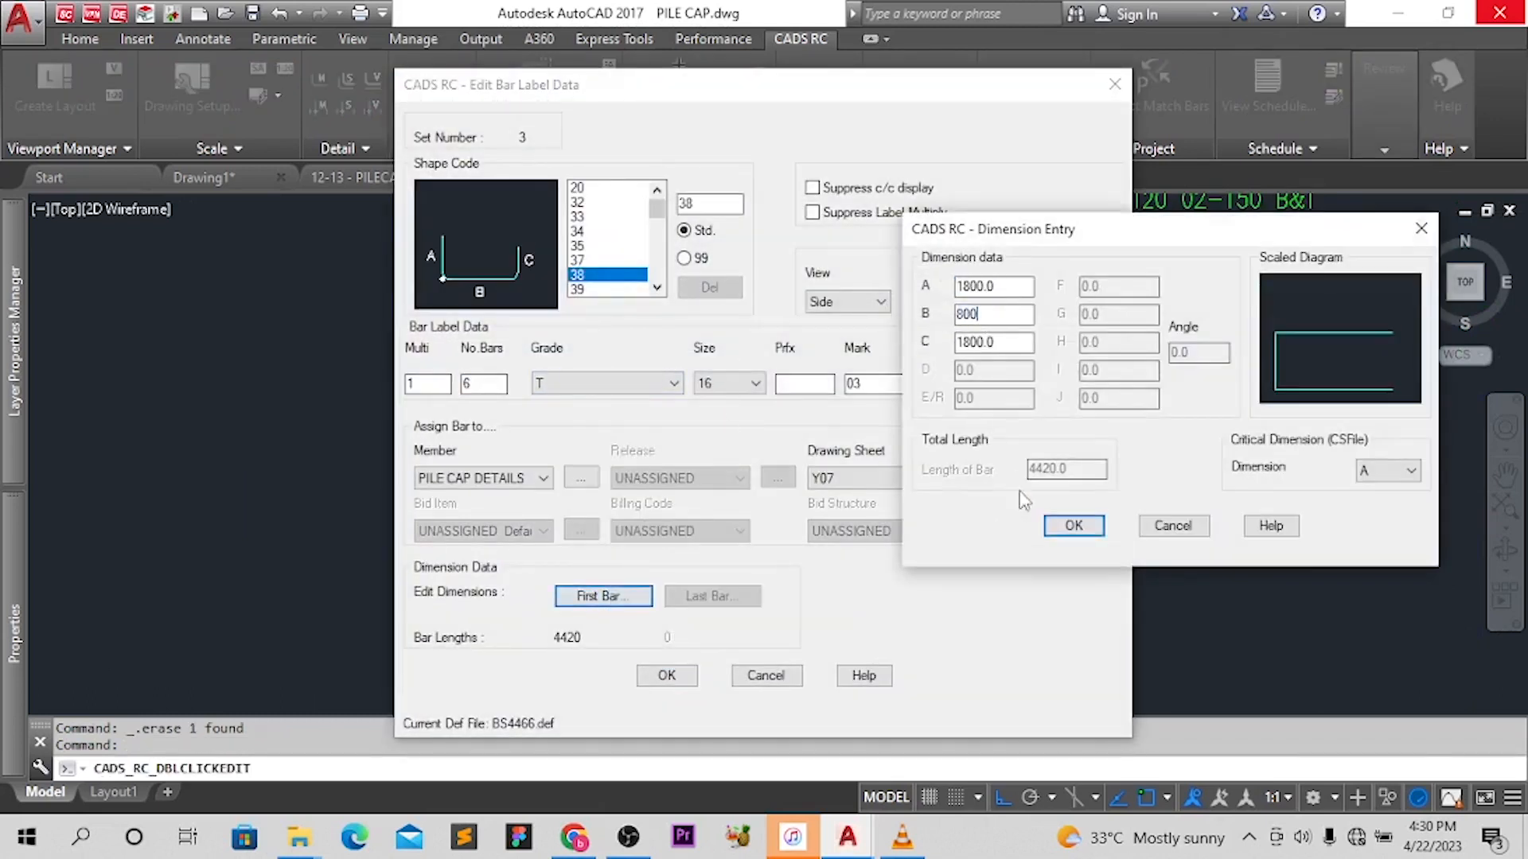
{"action": "left_click", "coordinate": [1072, 526]}
{"action": "left_click", "coordinate": [667, 676]}
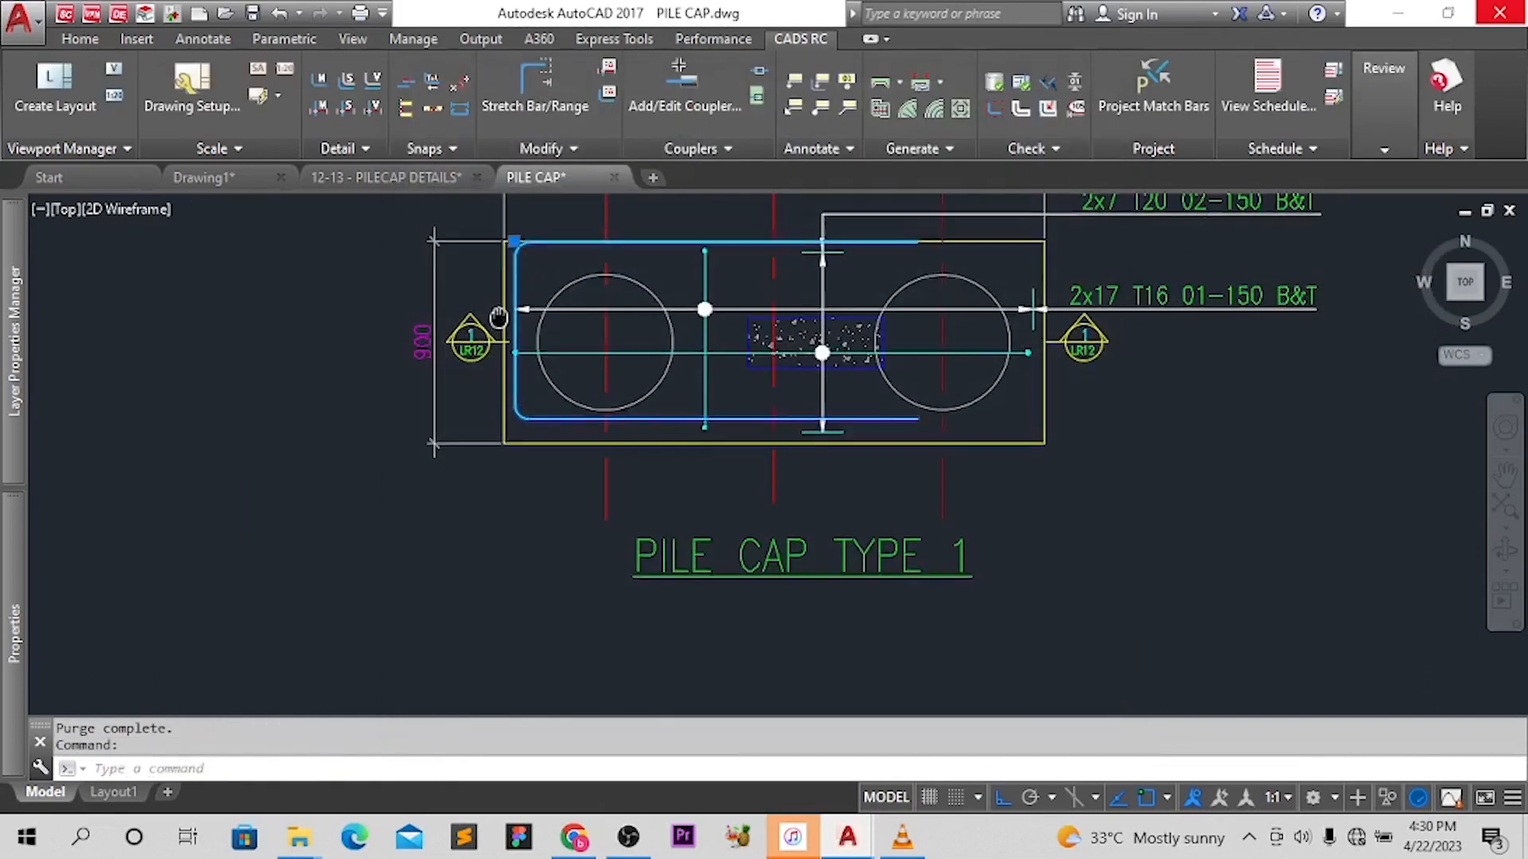
Move the U-bar vertically by the middle of its closed end so that it is centred between the plan's upper and lower edges
{"action": "type", "text": "m"}
{"action": "key", "text": "Return"}
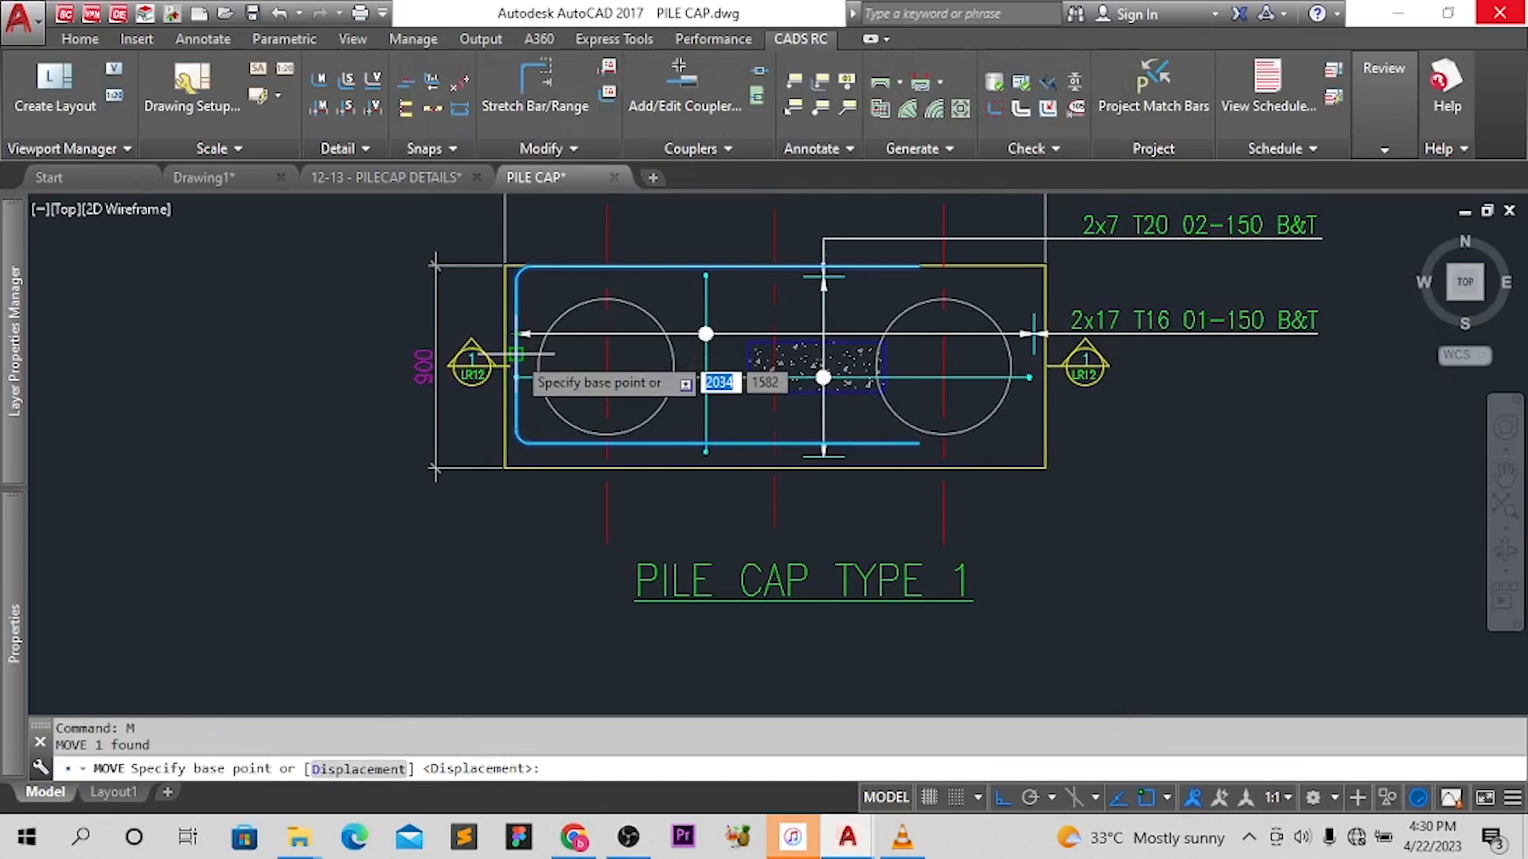
{"action": "scroll", "coordinate": [515, 353], "scroll_direction": "up", "scroll_amount": 4}
{"action": "left_click", "coordinate": [511, 370]}
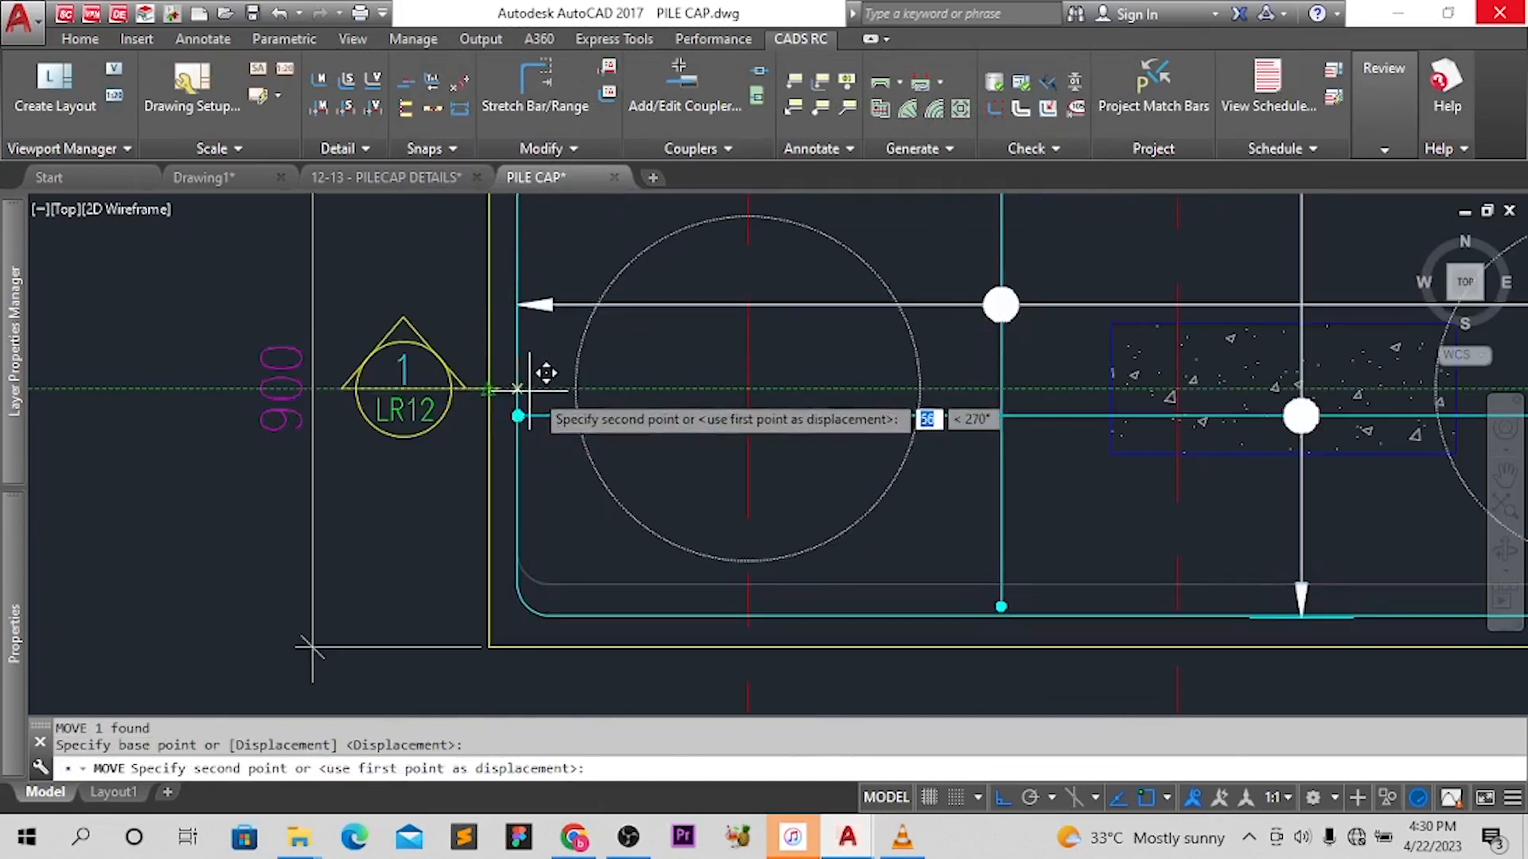
{"action": "left_click", "coordinate": [516, 394]}
{"action": "scroll", "coordinate": [521, 393], "scroll_direction": "down", "scroll_amount": 4}
{"action": "scroll", "coordinate": [799, 431], "scroll_direction": "down", "scroll_amount": 4}
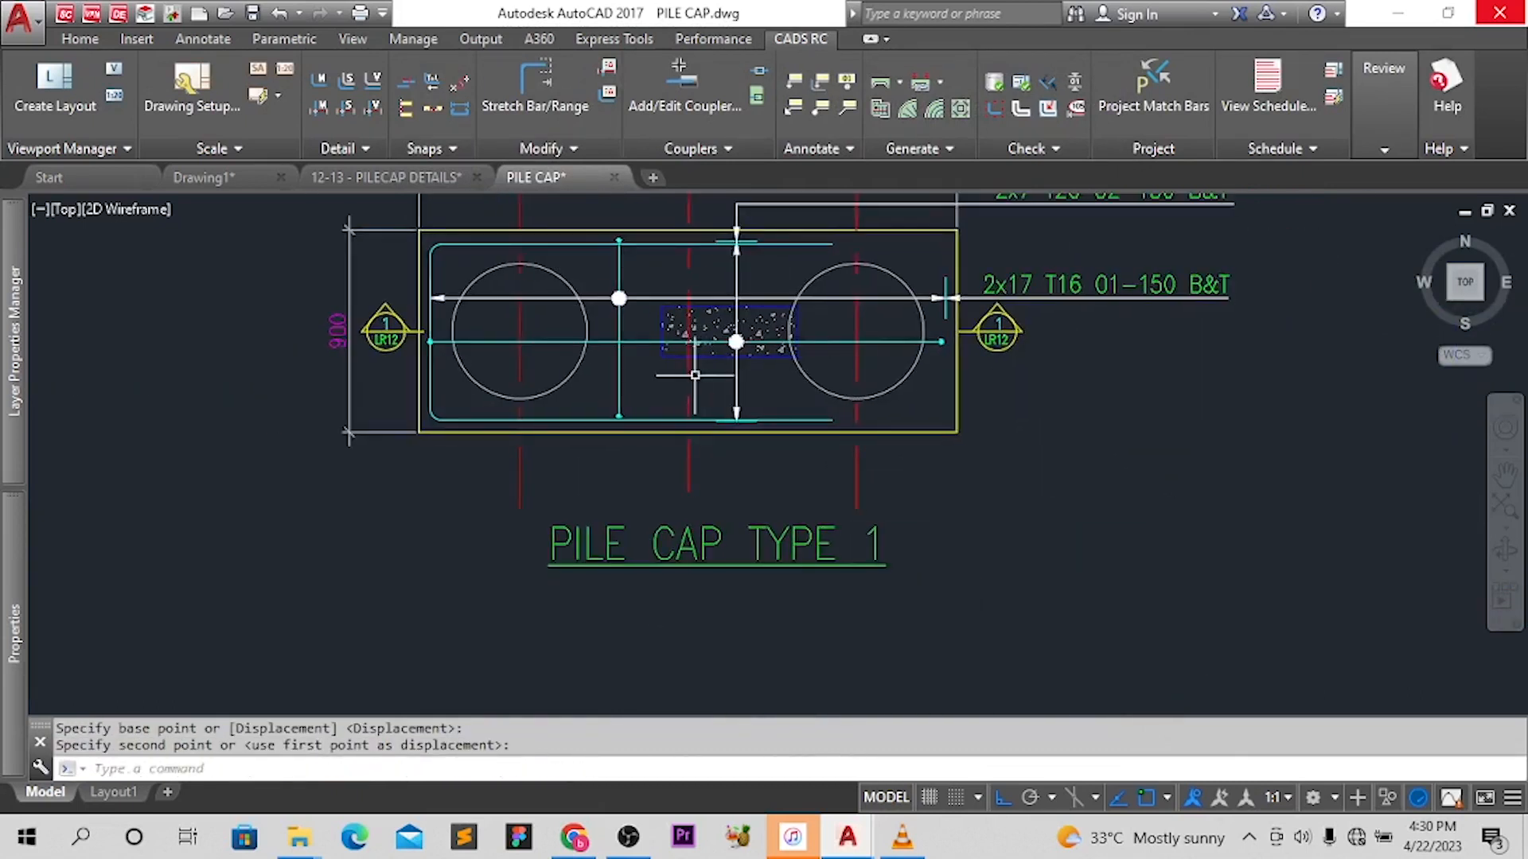
{"action": "mouse_move", "coordinate": [727, 370]}
{"action": "middle_mouse_down"}
{"action": "mouse_move", "coordinate": [710, 318]}
{"action": "mouse_move", "coordinate": [677, 335]}
{"action": "mouse_move", "coordinate": [665, 370]}
{"action": "middle_mouse_up"}
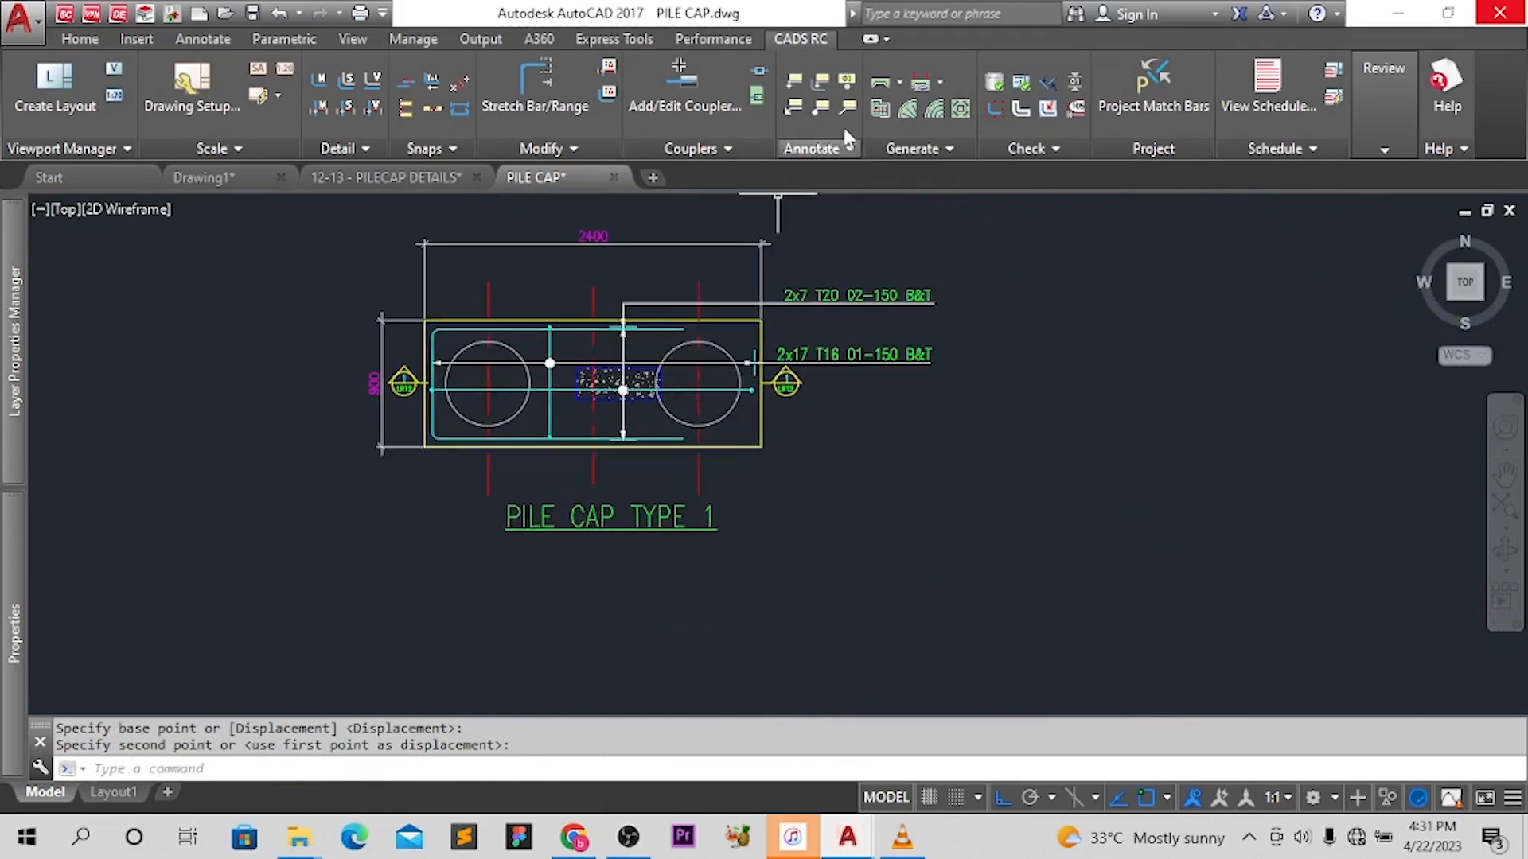
Label the U-bar 6 T16 03 LACER BARS above the 2x7 T20 02 label, with the leader pointing to its upper leg
{"action": "left_click", "coordinate": [820, 85]}
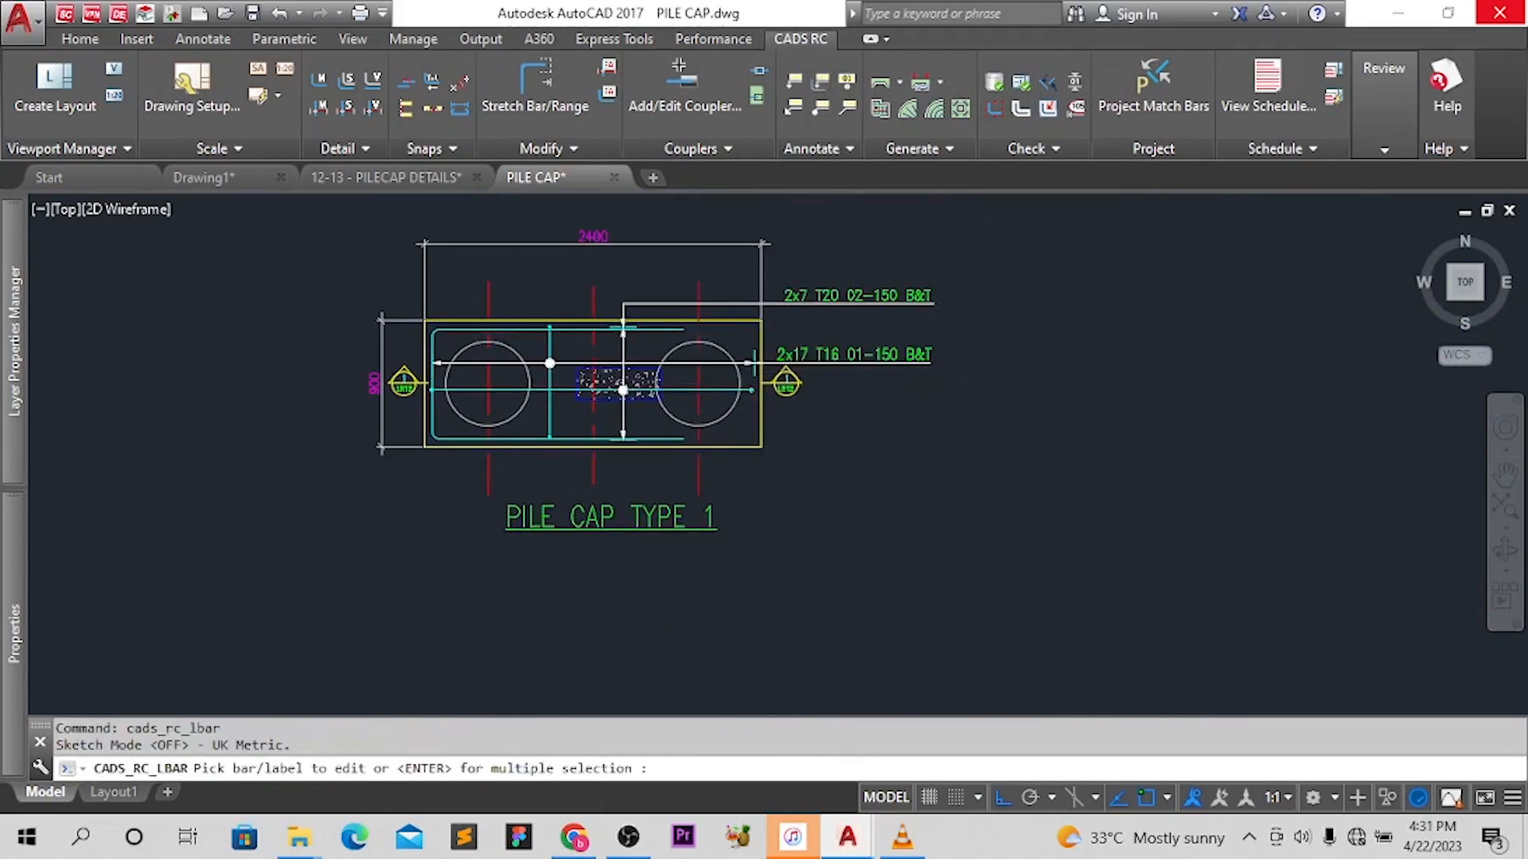
{"action": "left_click", "coordinate": [536, 329]}
{"action": "scroll", "coordinate": [792, 261], "scroll_direction": "up", "scroll_amount": 2}
{"action": "left_click", "coordinate": [784, 264]}
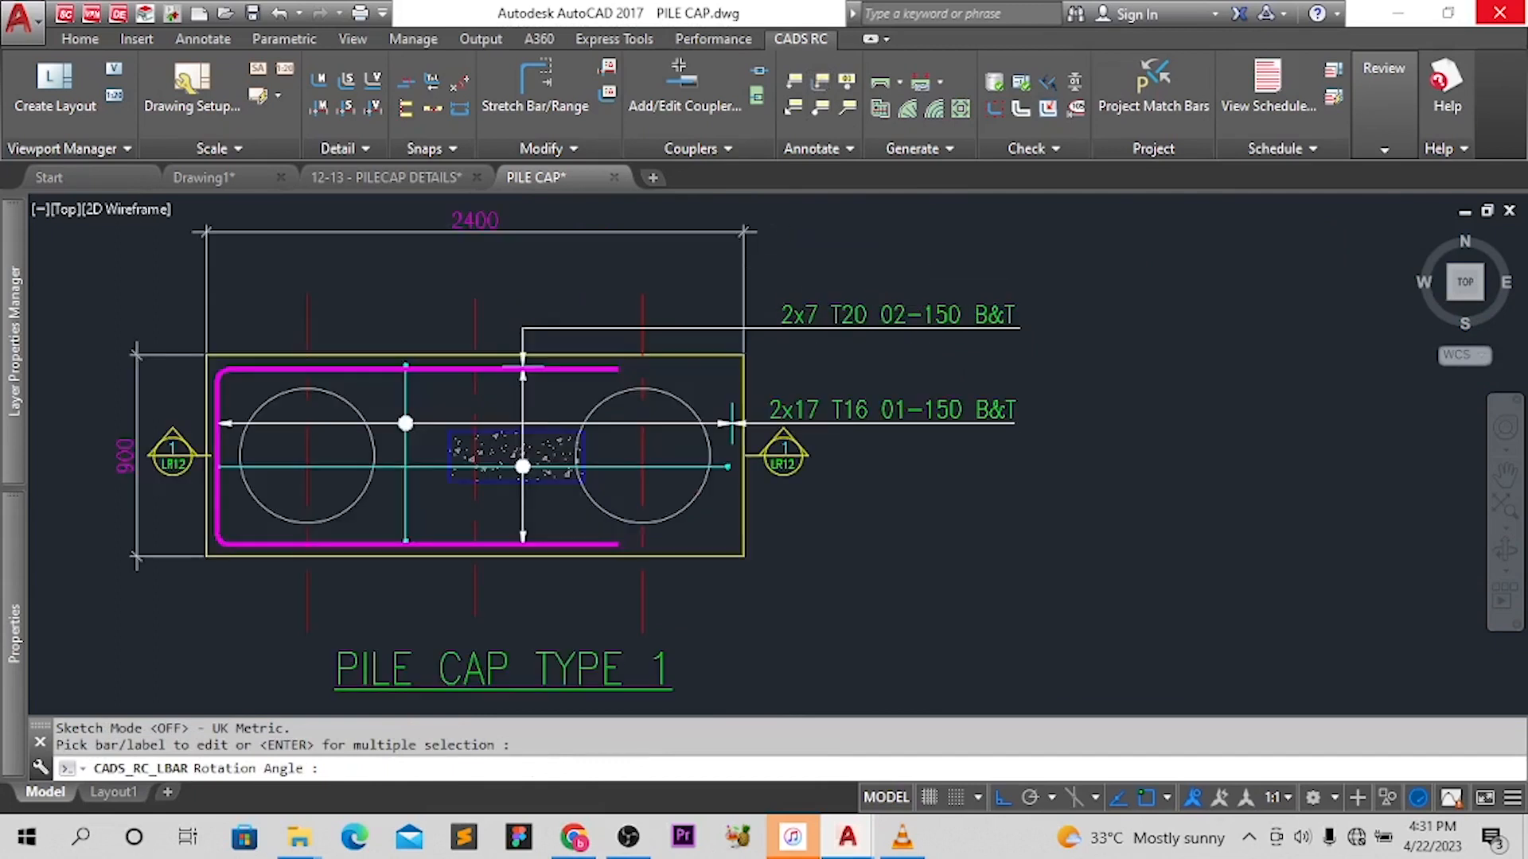
{"action": "left_click", "coordinate": [442, 367]}
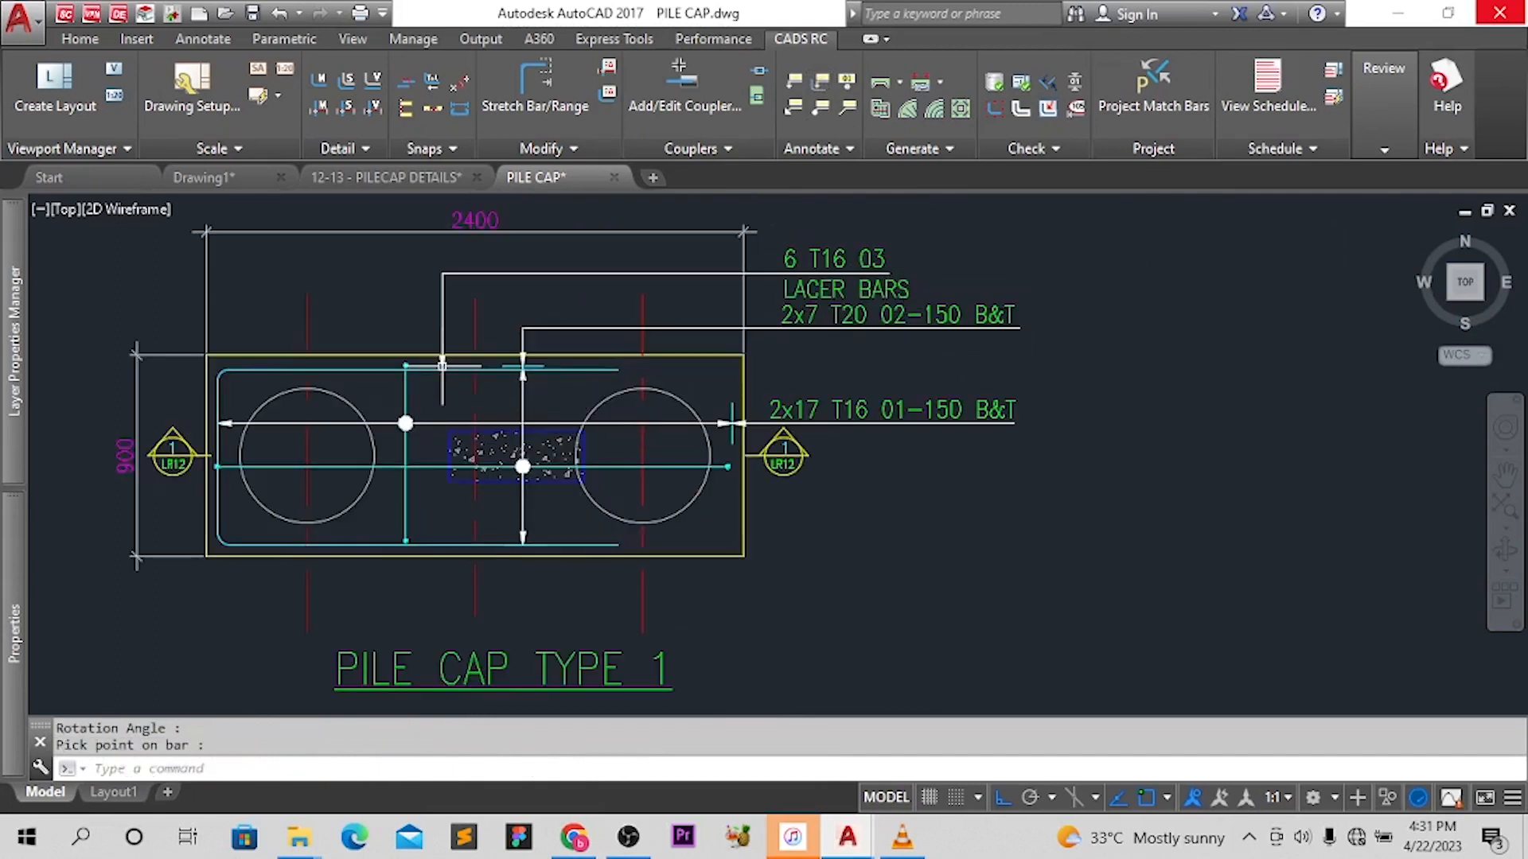
Mirror the U-bar across the plan's vertical centreline with the Mirror Bar Set option, keeping the original
{"action": "scroll", "coordinate": [595, 371], "scroll_direction": "down", "scroll_amount": 3}
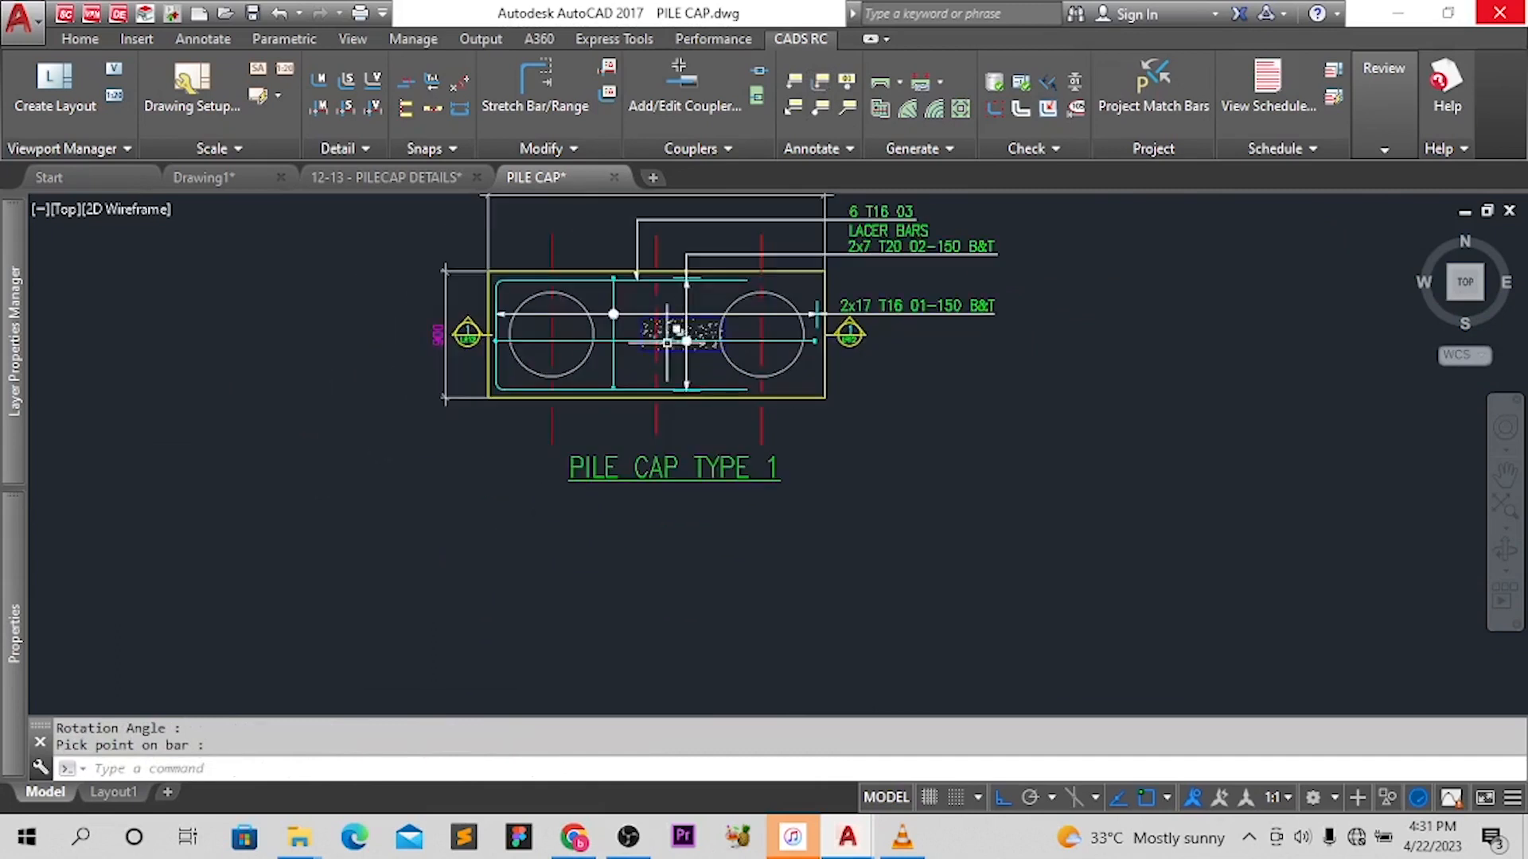
{"action": "scroll", "coordinate": [556, 310], "scroll_direction": "up", "scroll_amount": 1}
{"action": "scroll", "coordinate": [556, 310], "scroll_direction": "down", "scroll_amount": 2}
{"action": "scroll", "coordinate": [565, 254], "scroll_direction": "up", "scroll_amount": 1}
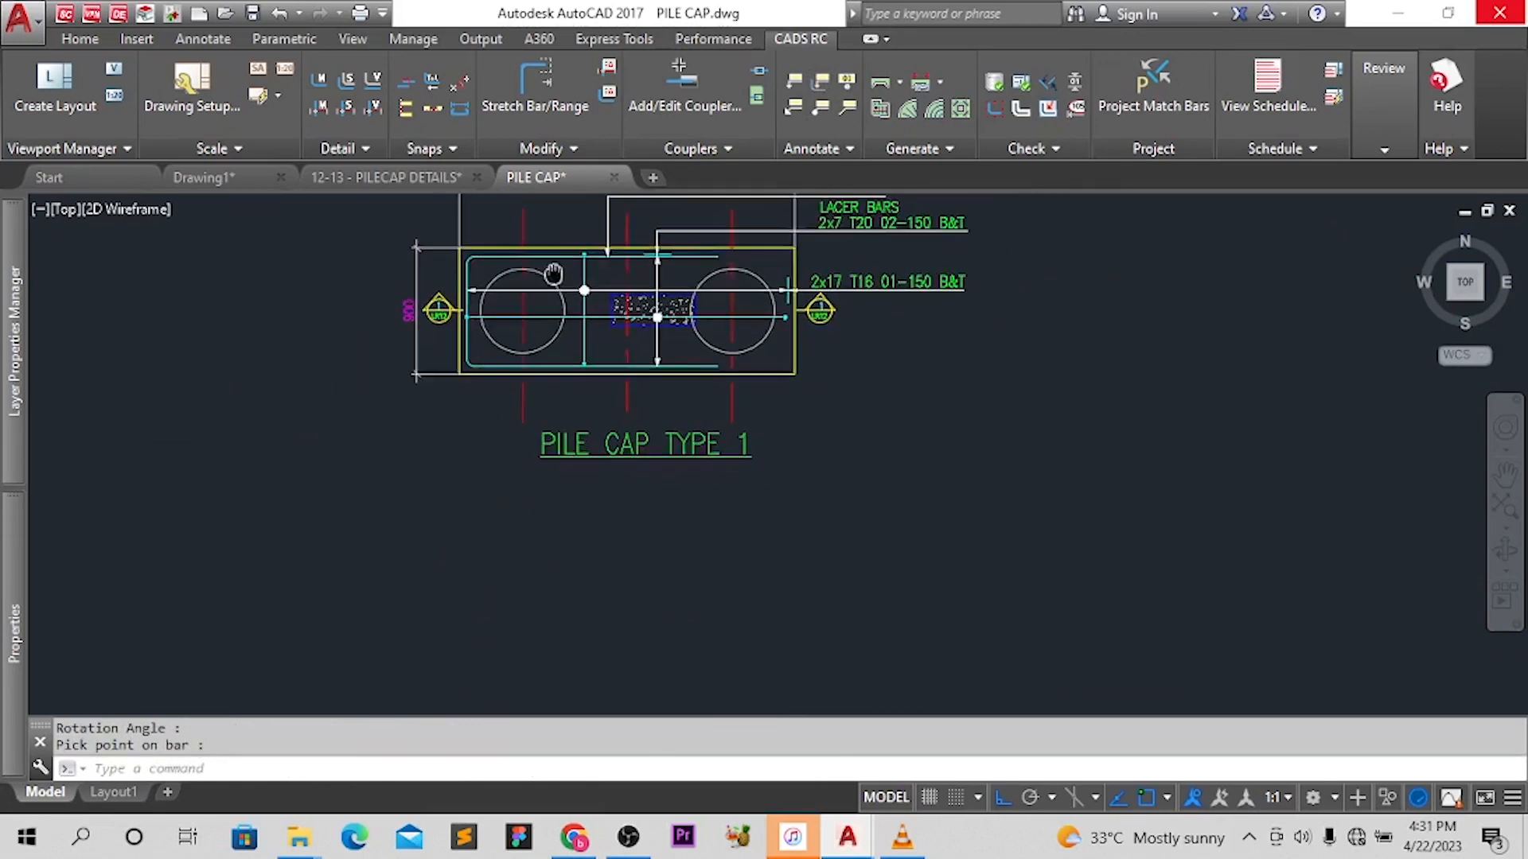
{"action": "left_click", "coordinate": [565, 253]}
{"action": "type", "text": "MI"}
{"action": "key", "text": "Return"}
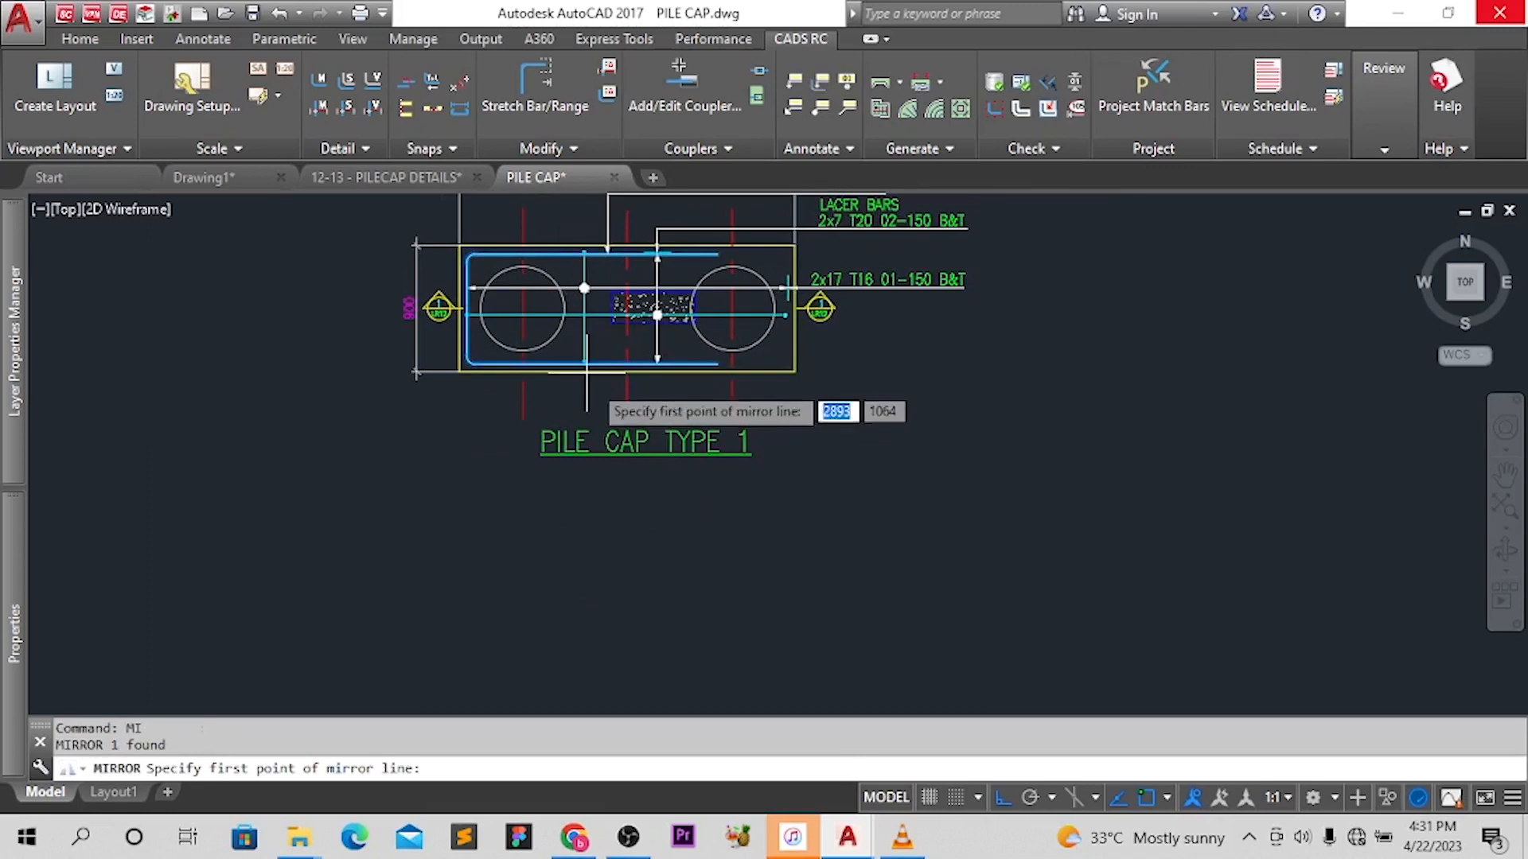
{"action": "left_click", "coordinate": [627, 372]}
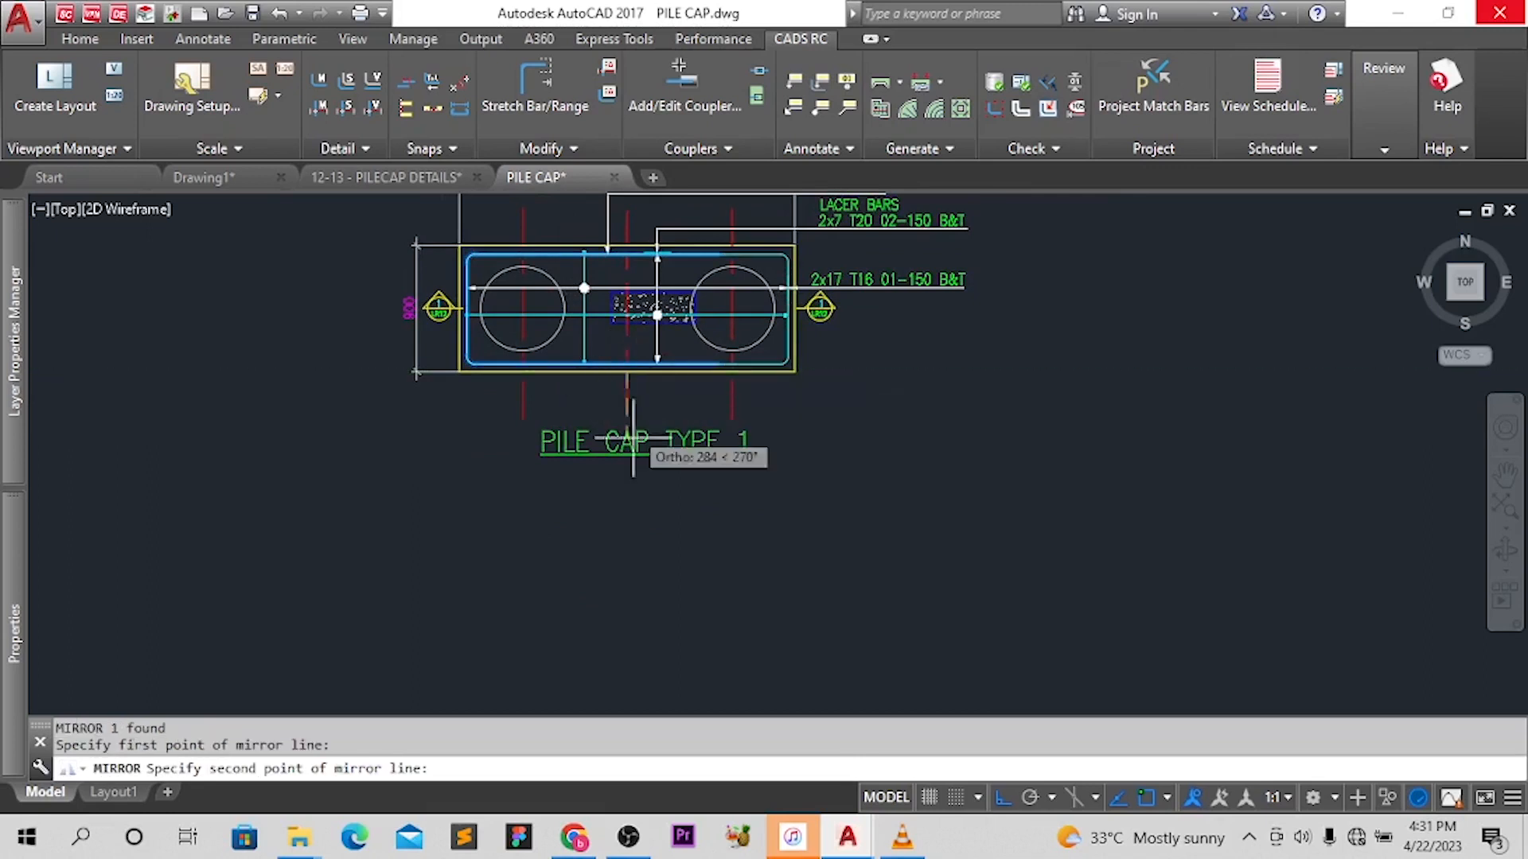
{"action": "left_click", "coordinate": [649, 532]}
{"action": "left_click", "coordinate": [703, 614]}
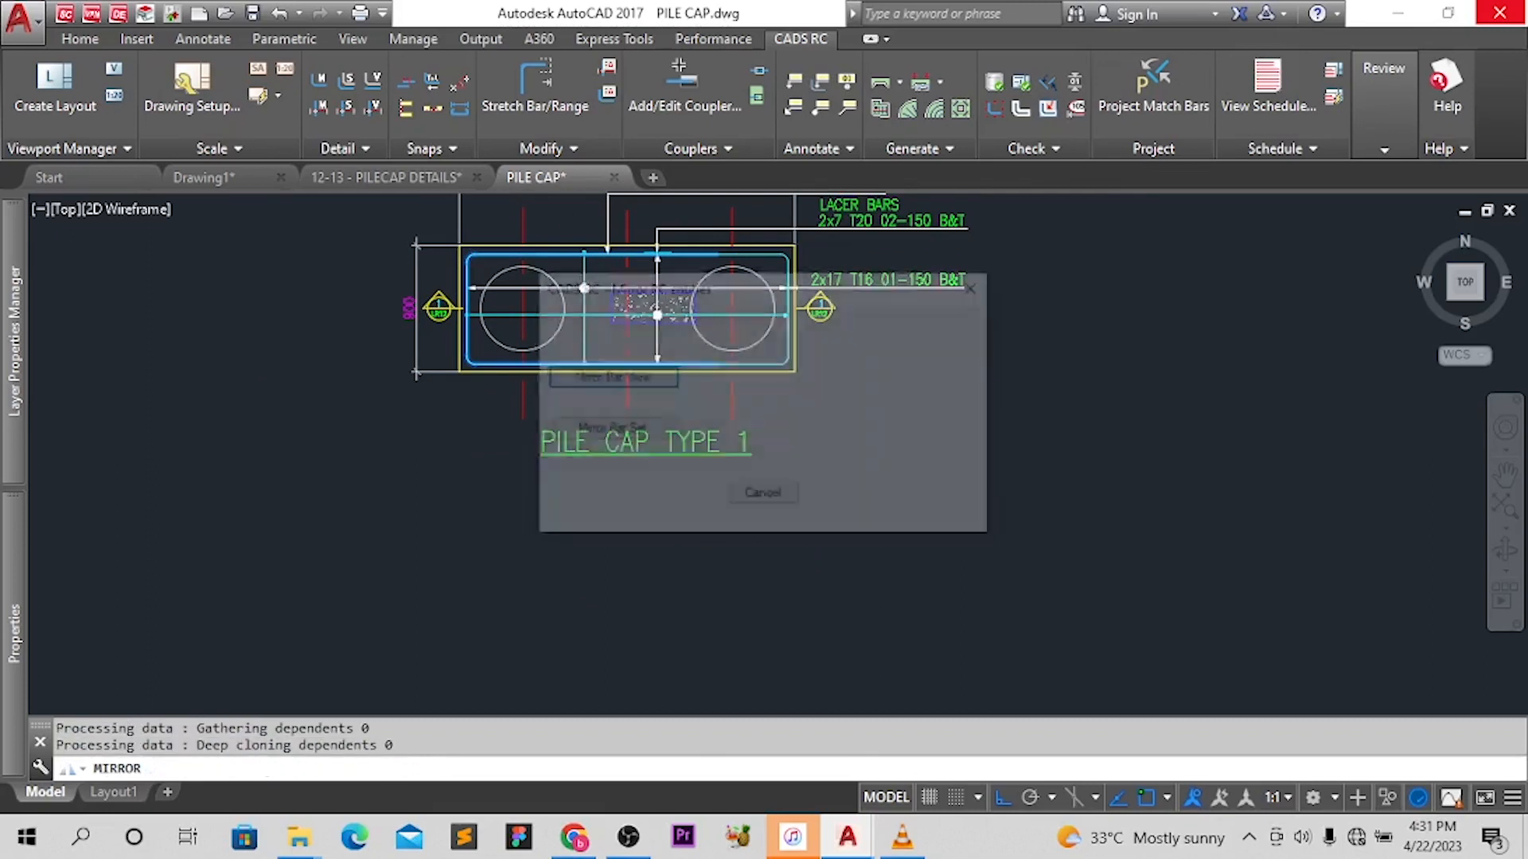
{"action": "left_click", "coordinate": [636, 430]}
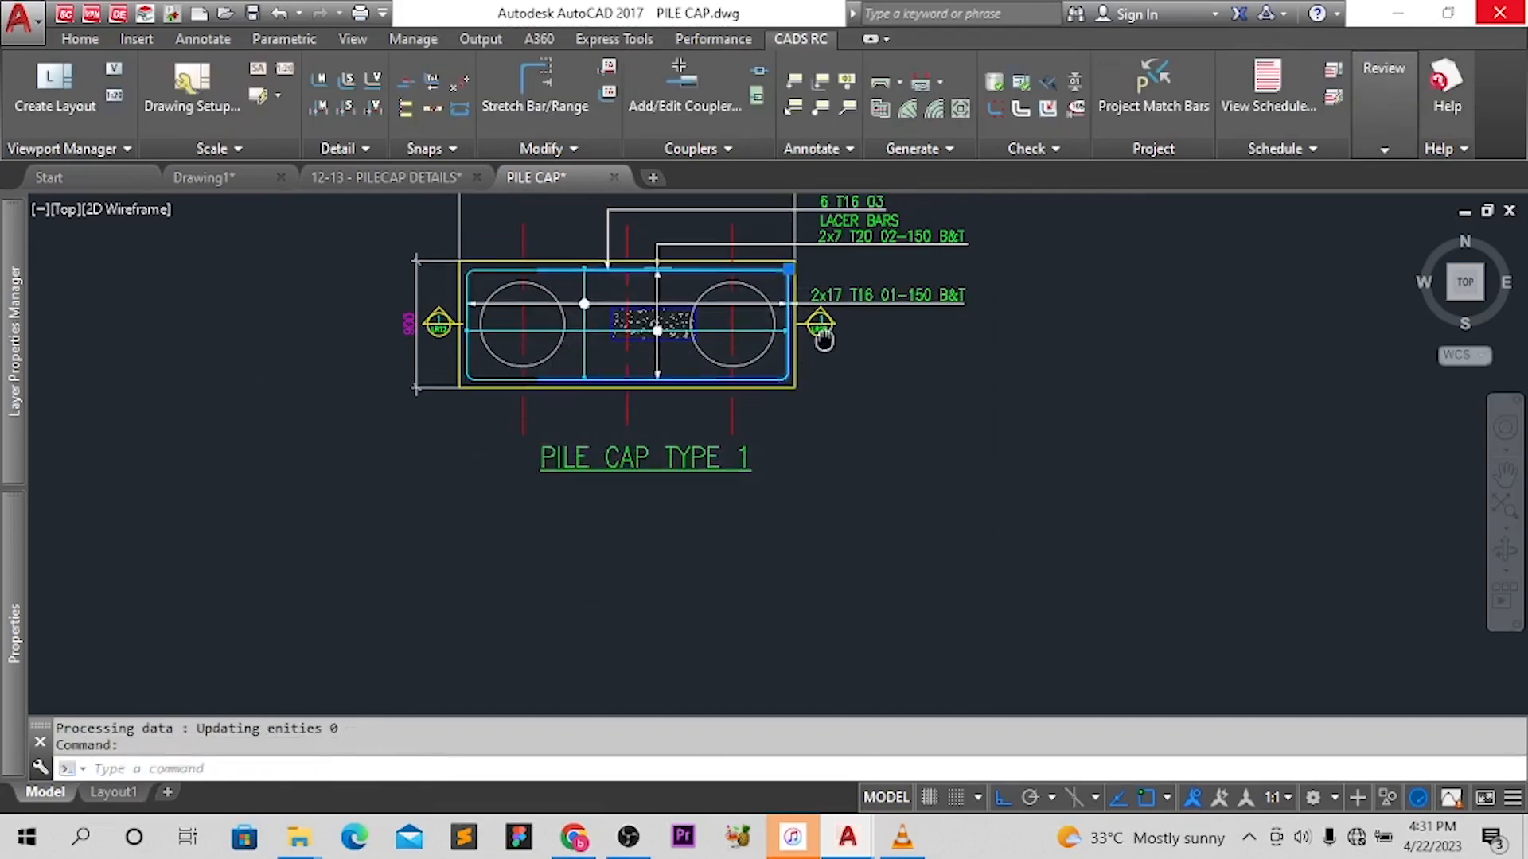
Label the mirrored U-bar 6 T16 03 LACER BARS below the 2x17 T16 01 label, with the leader pointing to its closed end
{"action": "left_click", "coordinate": [820, 80]}
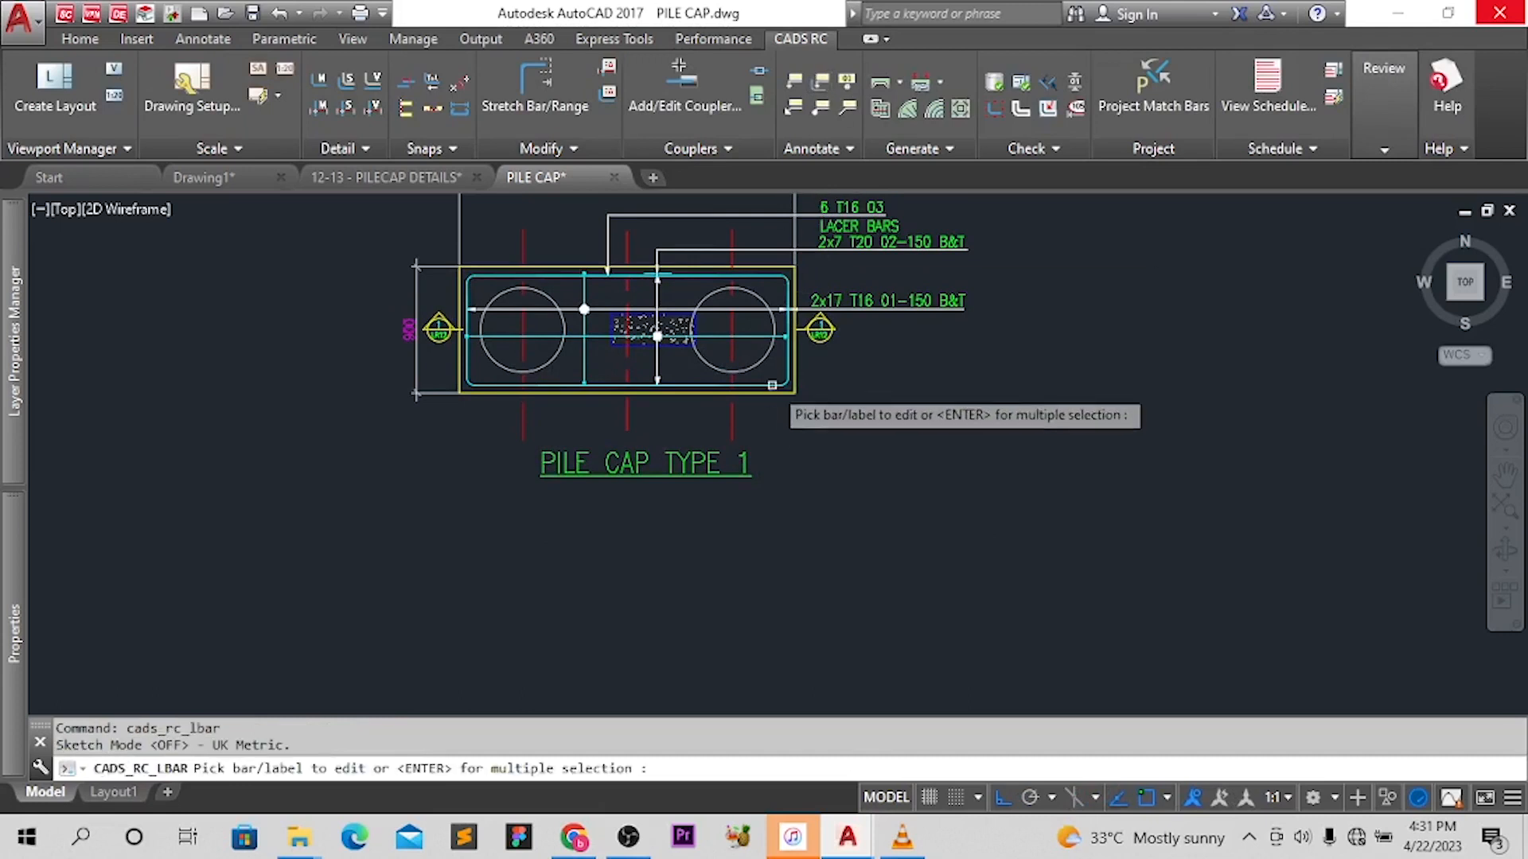
{"action": "left_click", "coordinate": [771, 385]}
{"action": "scroll", "coordinate": [844, 362], "scroll_direction": "up", "scroll_amount": 2}
{"action": "left_click", "coordinate": [806, 366]}
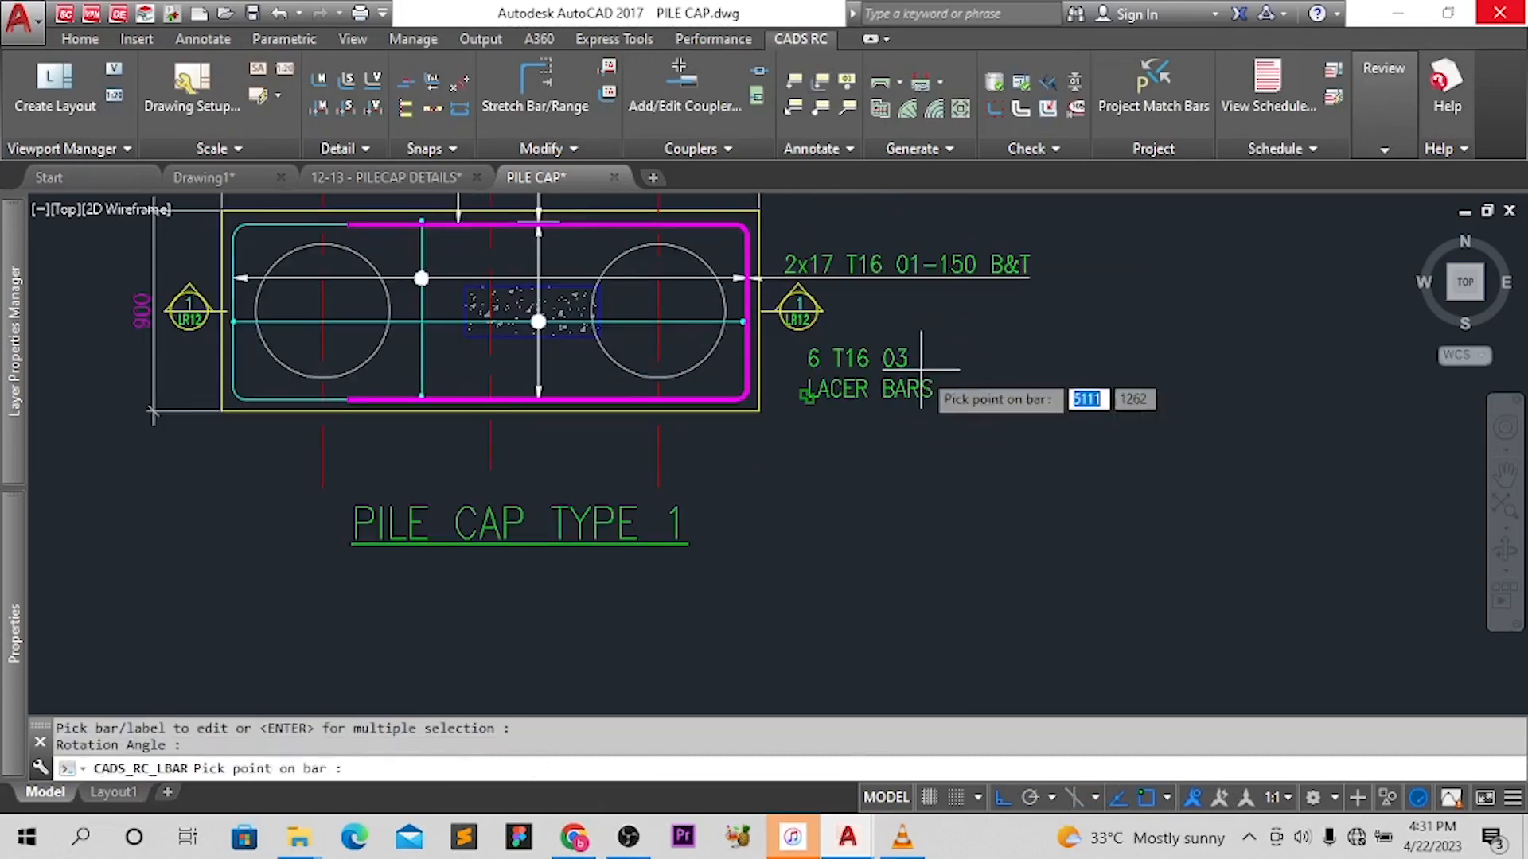
{"action": "left_click", "coordinate": [744, 370]}
{"action": "scroll", "coordinate": [898, 412], "scroll_direction": "down", "scroll_amount": 2}
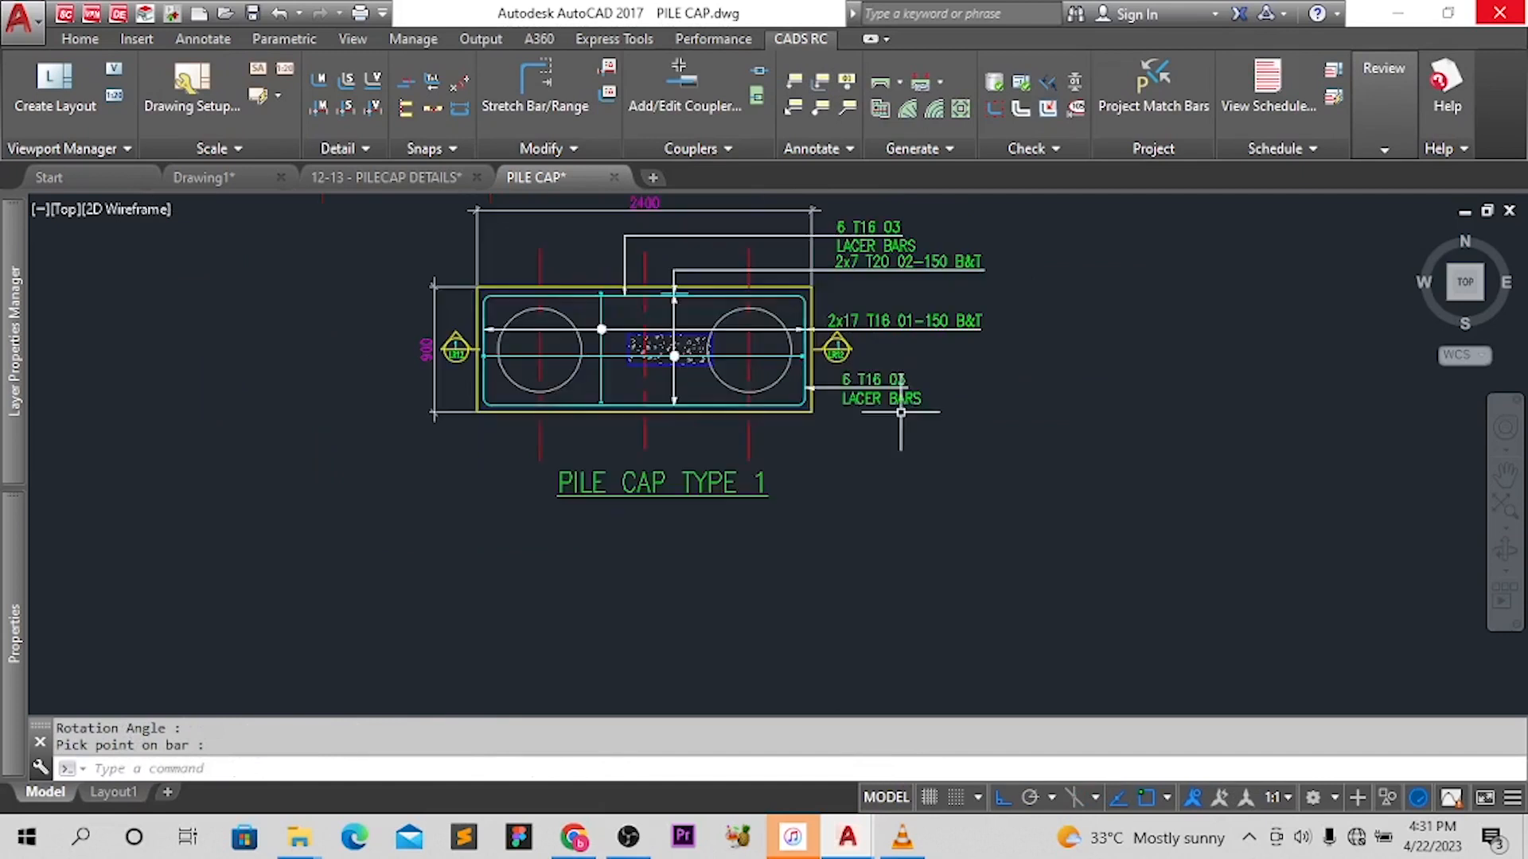
Set dimensions A and C of the original U-bar to 1400, without creating a new bar mark
{"action": "scroll", "coordinate": [669, 288], "scroll_direction": "up", "scroll_amount": 2}
{"action": "left_click", "coordinate": [741, 299]}
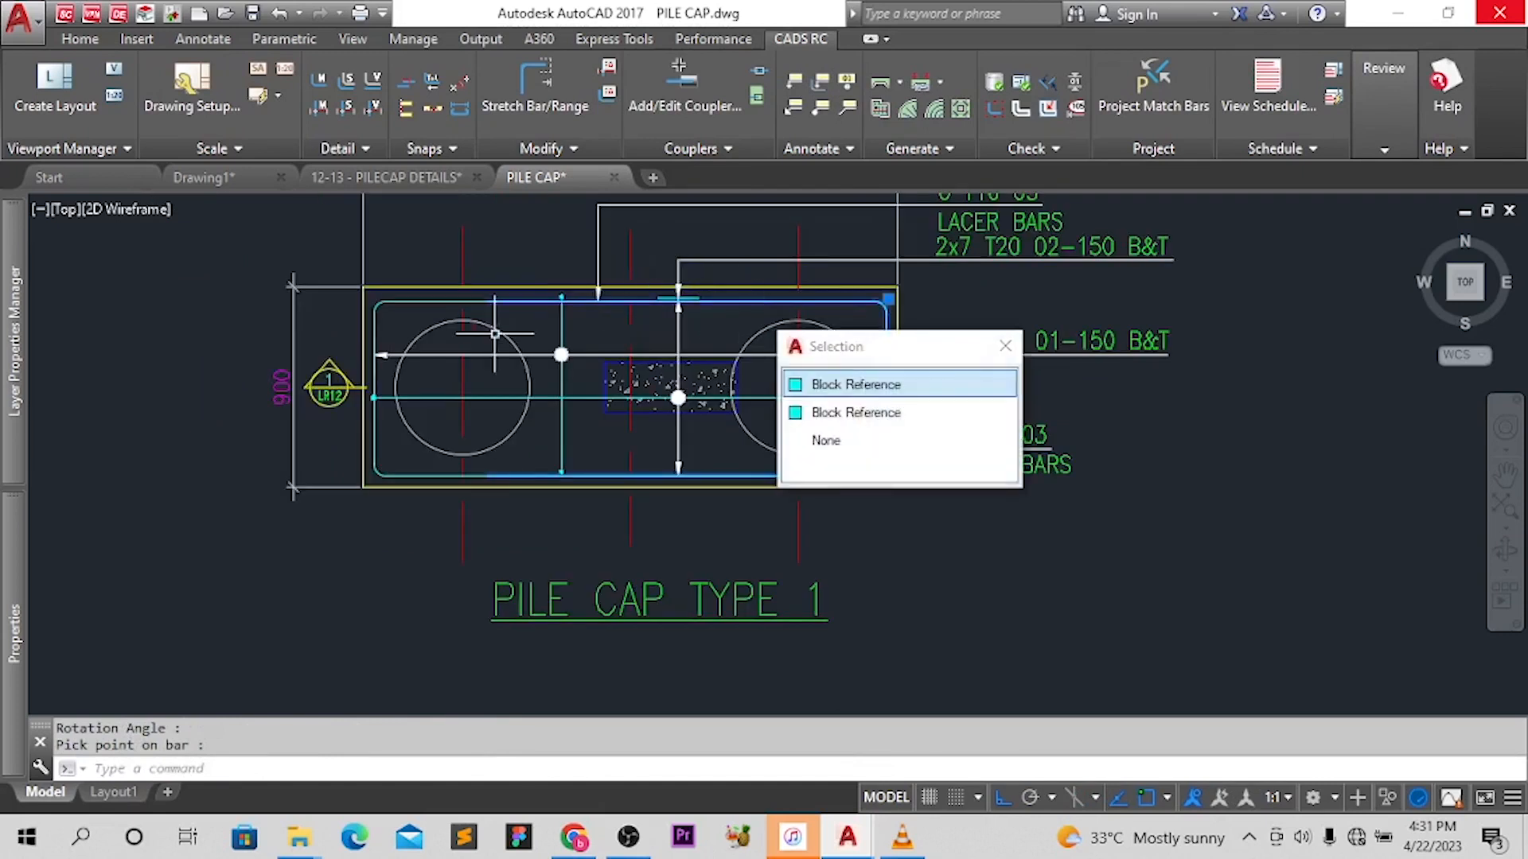
{"action": "key", "text": "Escape"}
{"action": "left_click", "coordinate": [452, 307]}
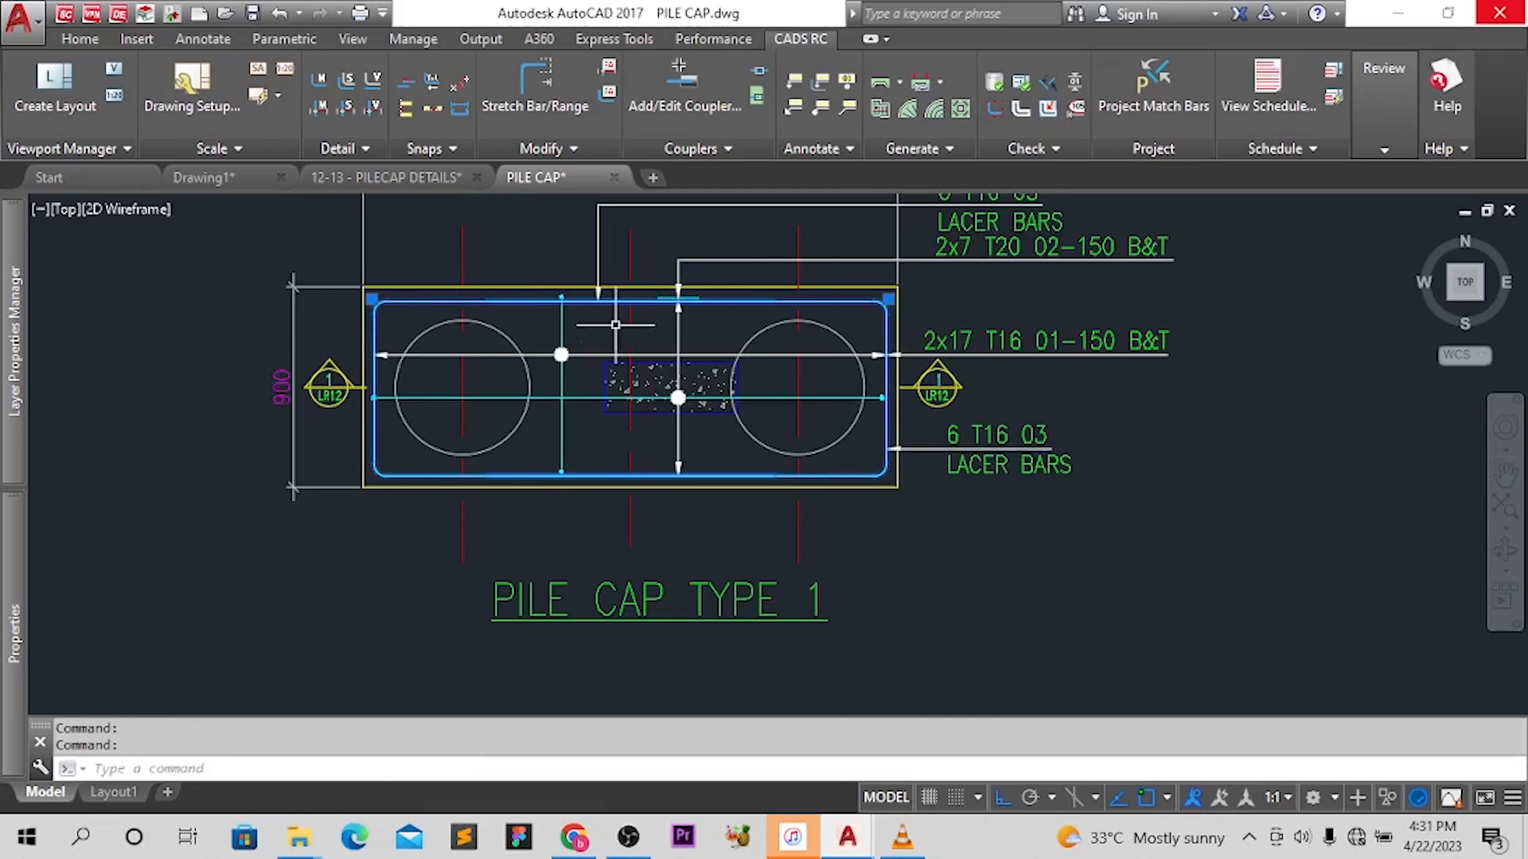
{"action": "double_click", "coordinate": [677, 397]}
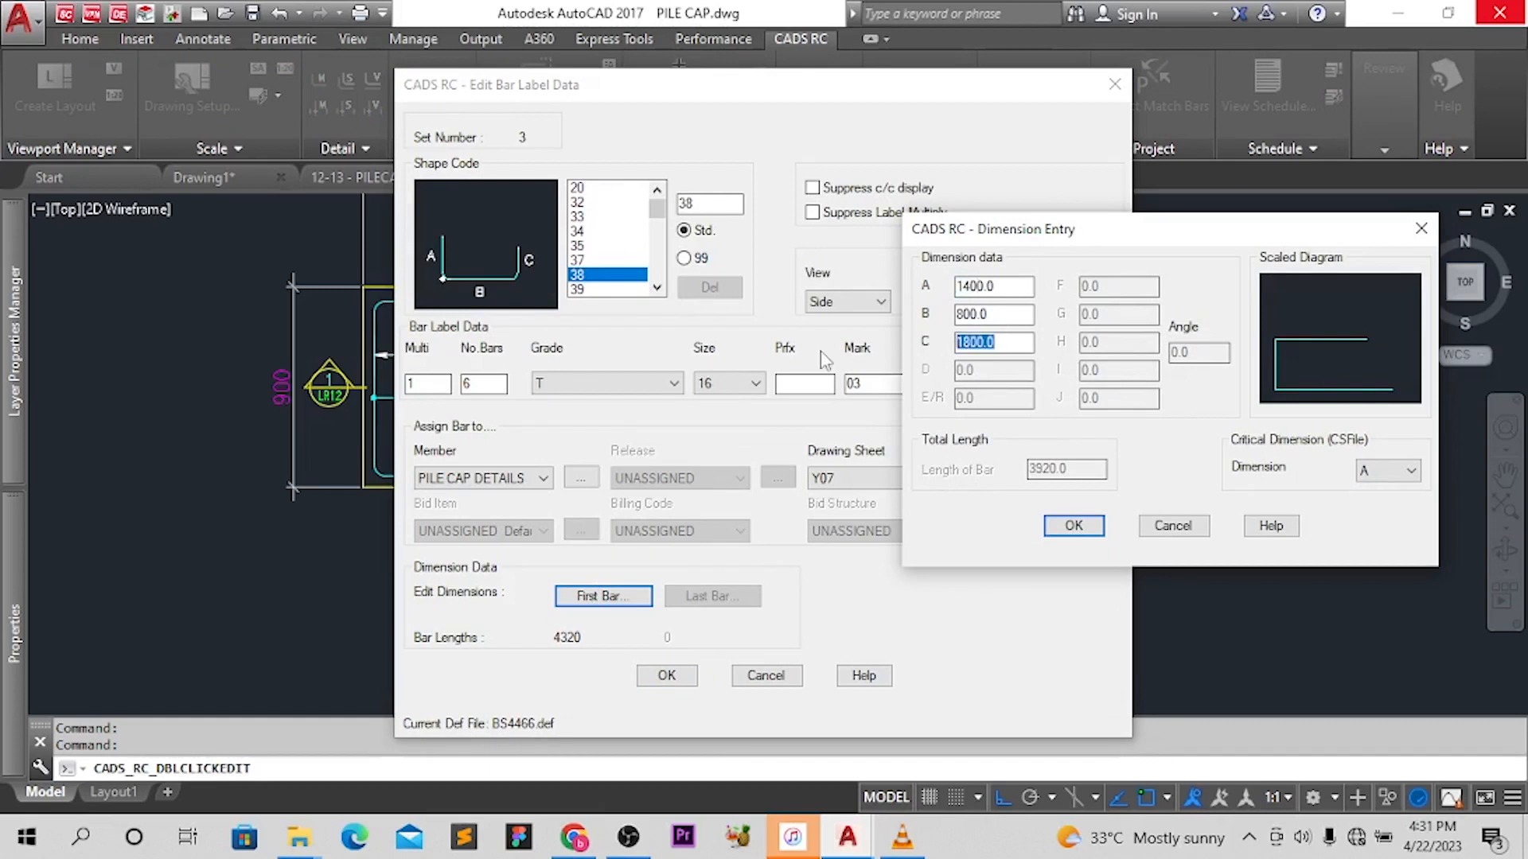
{"action": "left_click", "coordinate": [1074, 526]}
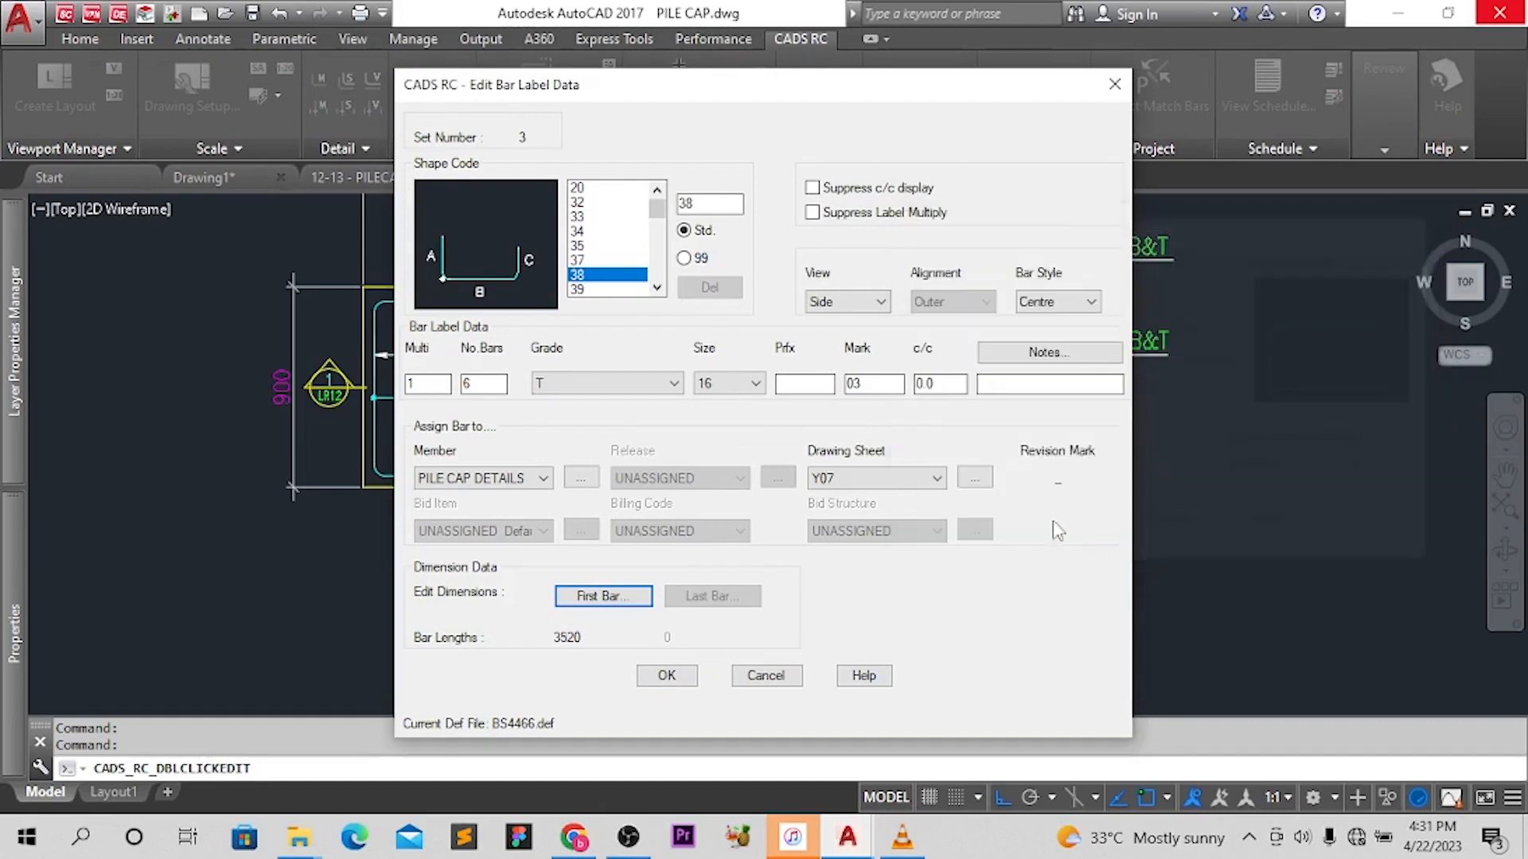
{"action": "left_click", "coordinate": [667, 675]}
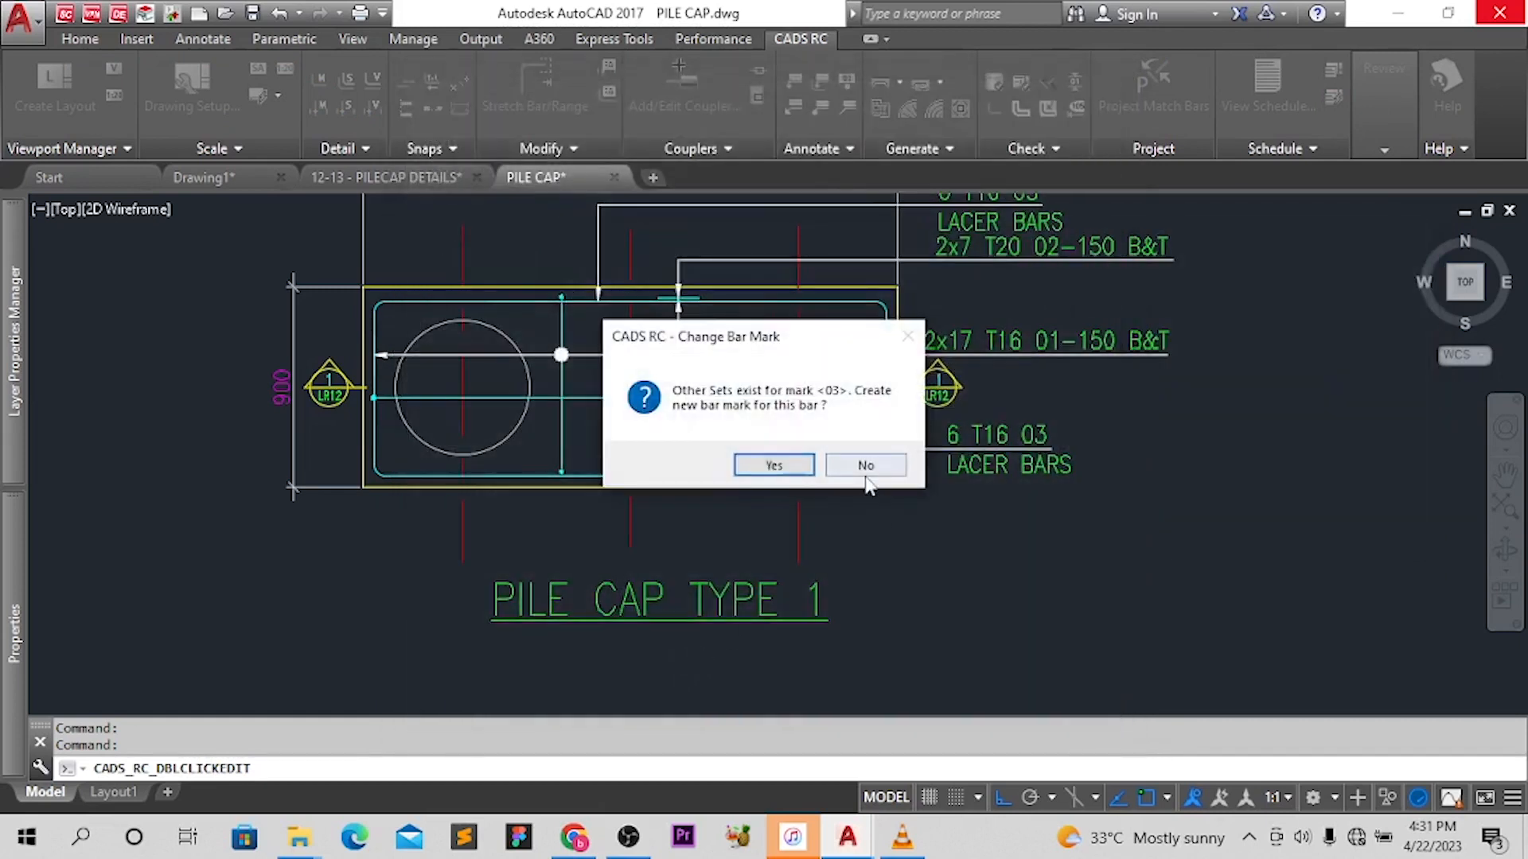
{"action": "left_click", "coordinate": [866, 466]}
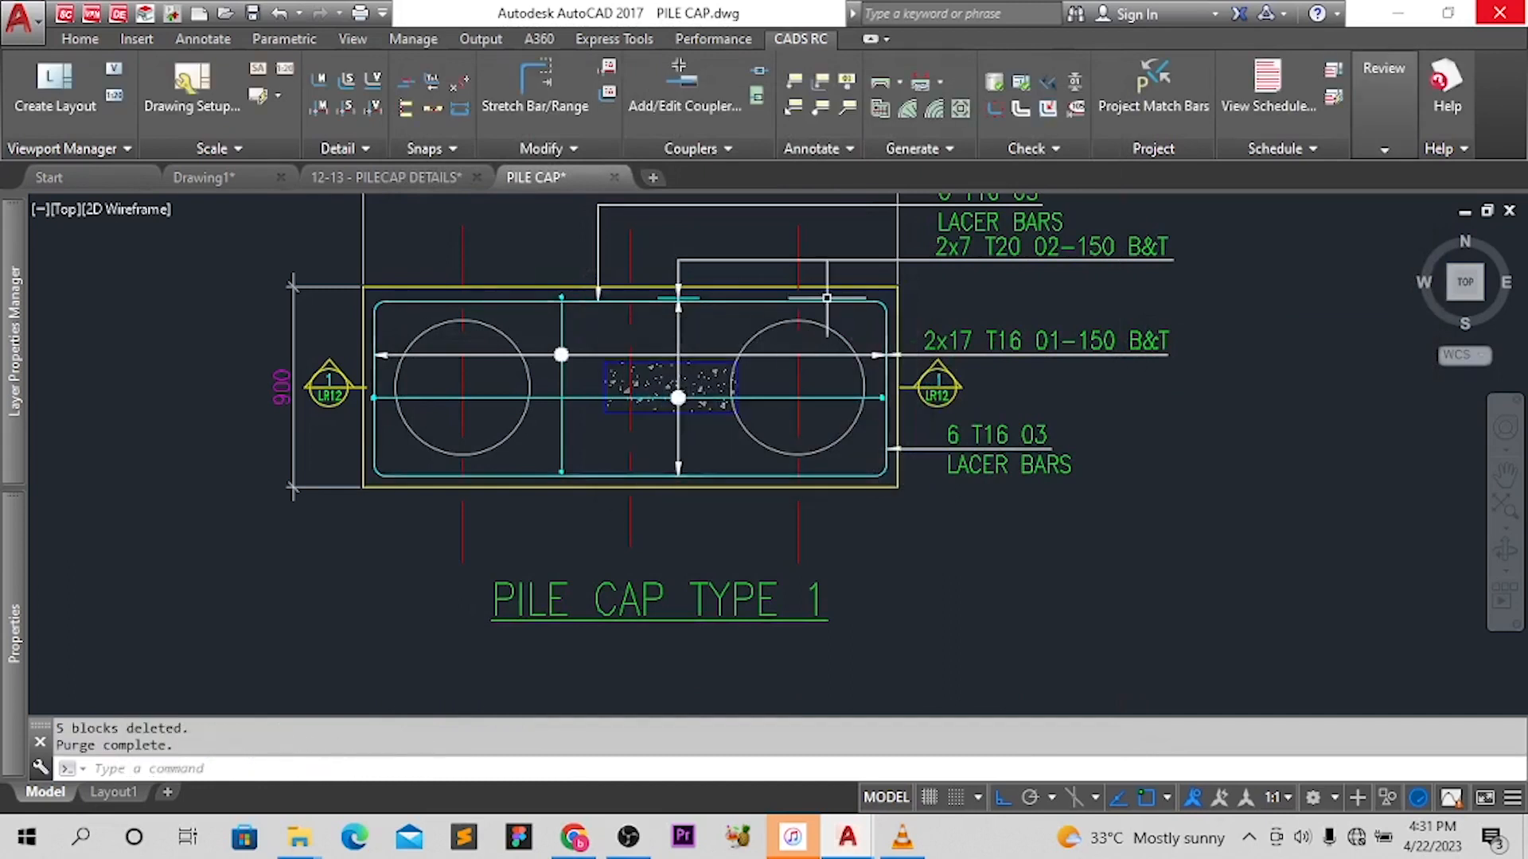
Examine how far the legs of the two U-bars overlap along the plan's upper edge
{"action": "key", "text": "Escape"}
{"action": "left_click", "coordinate": [747, 301]}
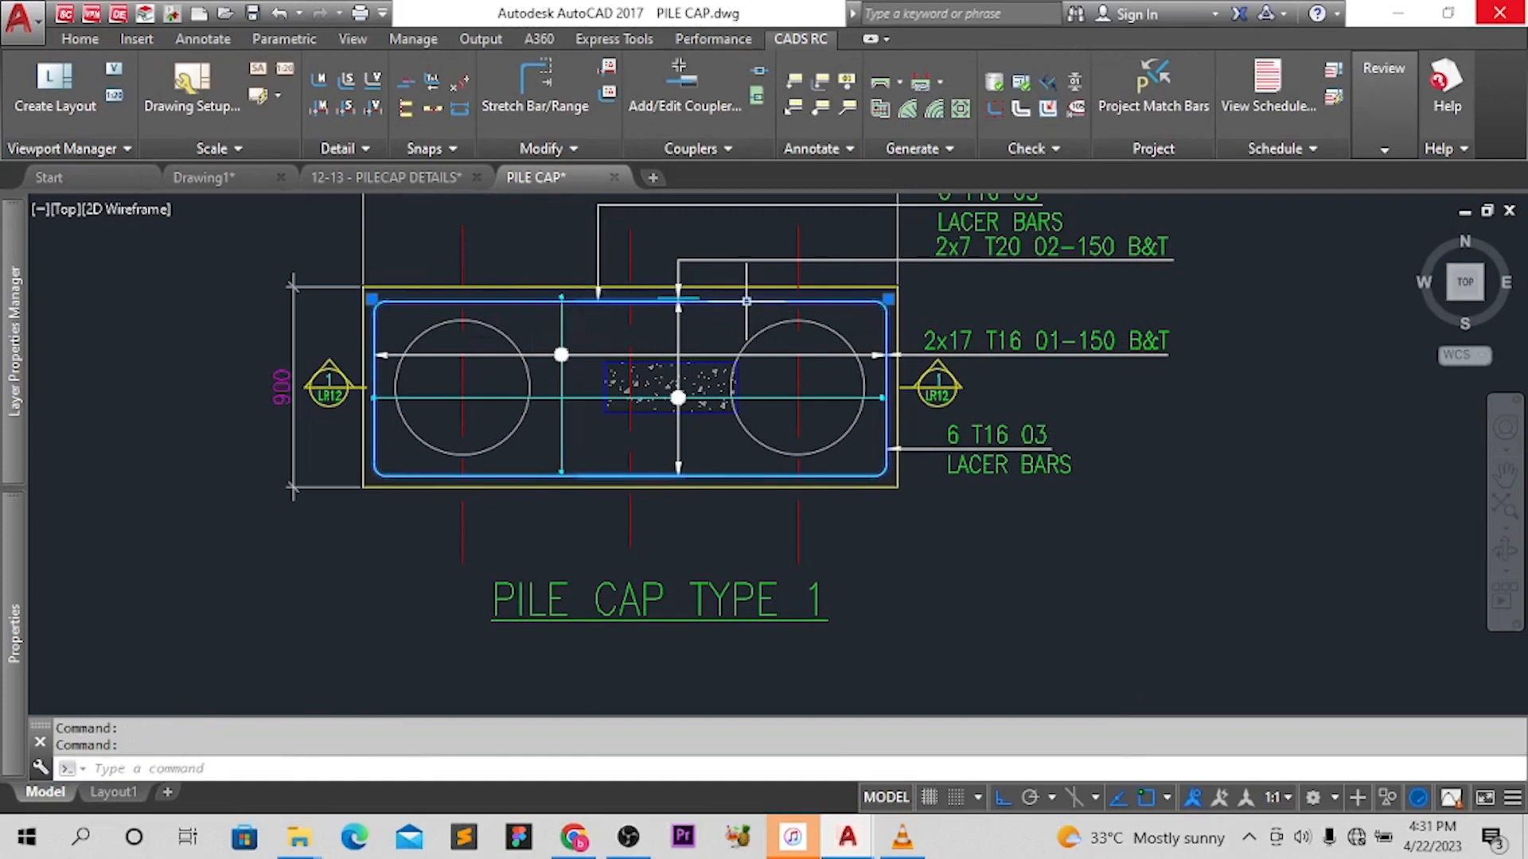
{"action": "key", "text": "Escape"}
{"action": "key", "text": "Escape"}
{"action": "scroll", "coordinate": [612, 289], "scroll_direction": "up", "scroll_amount": 2}
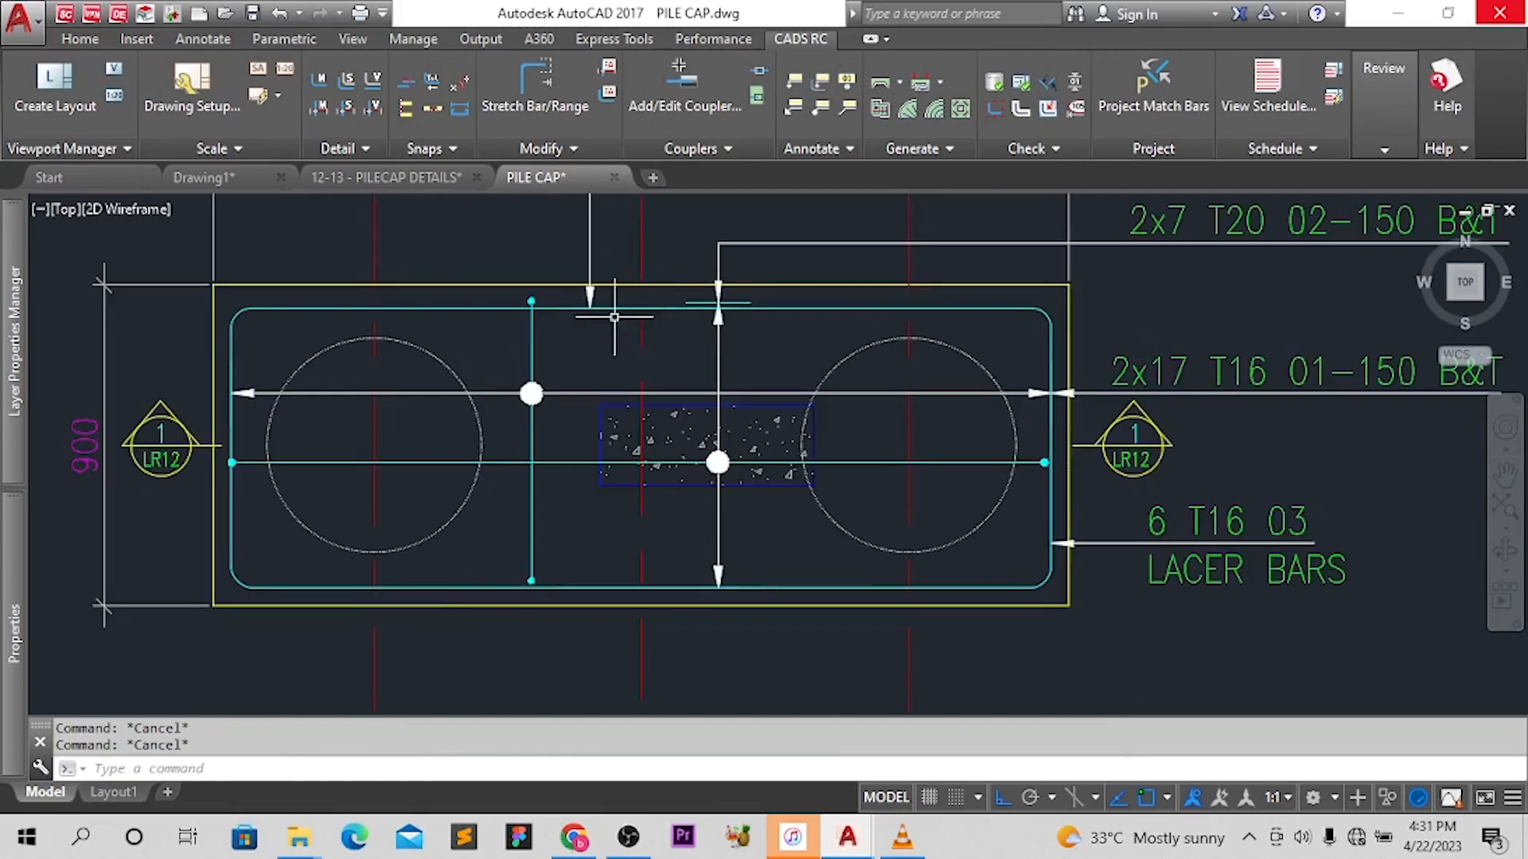
{"action": "left_click", "coordinate": [782, 307]}
{"action": "key", "text": "Escape"}
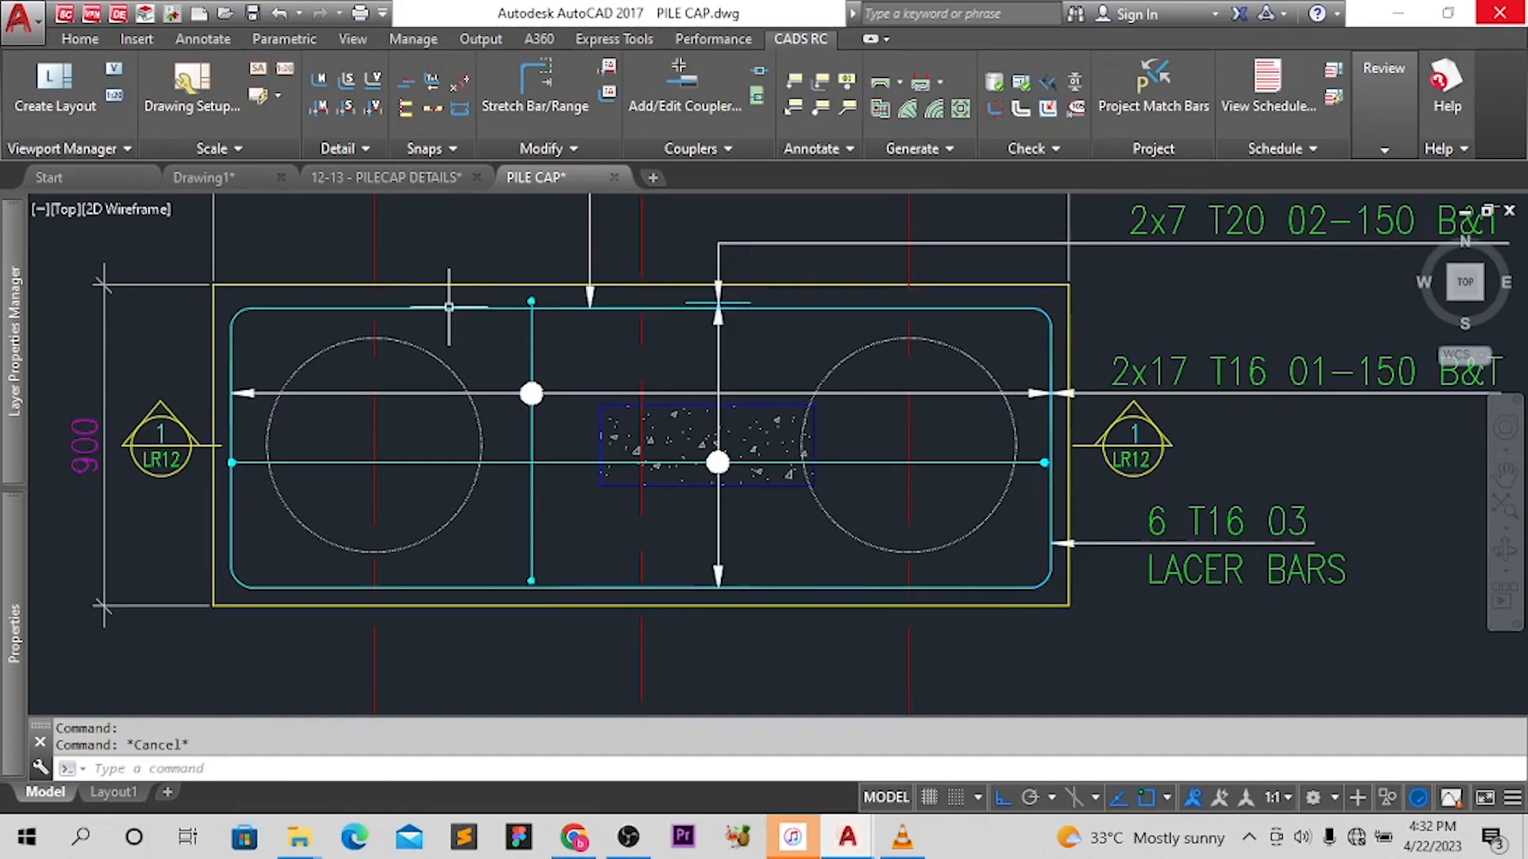
Dimension the overlap between the leg ends of the two U-bars, placing the dimension just below their upper legs
{"action": "left_click", "coordinate": [203, 38]}
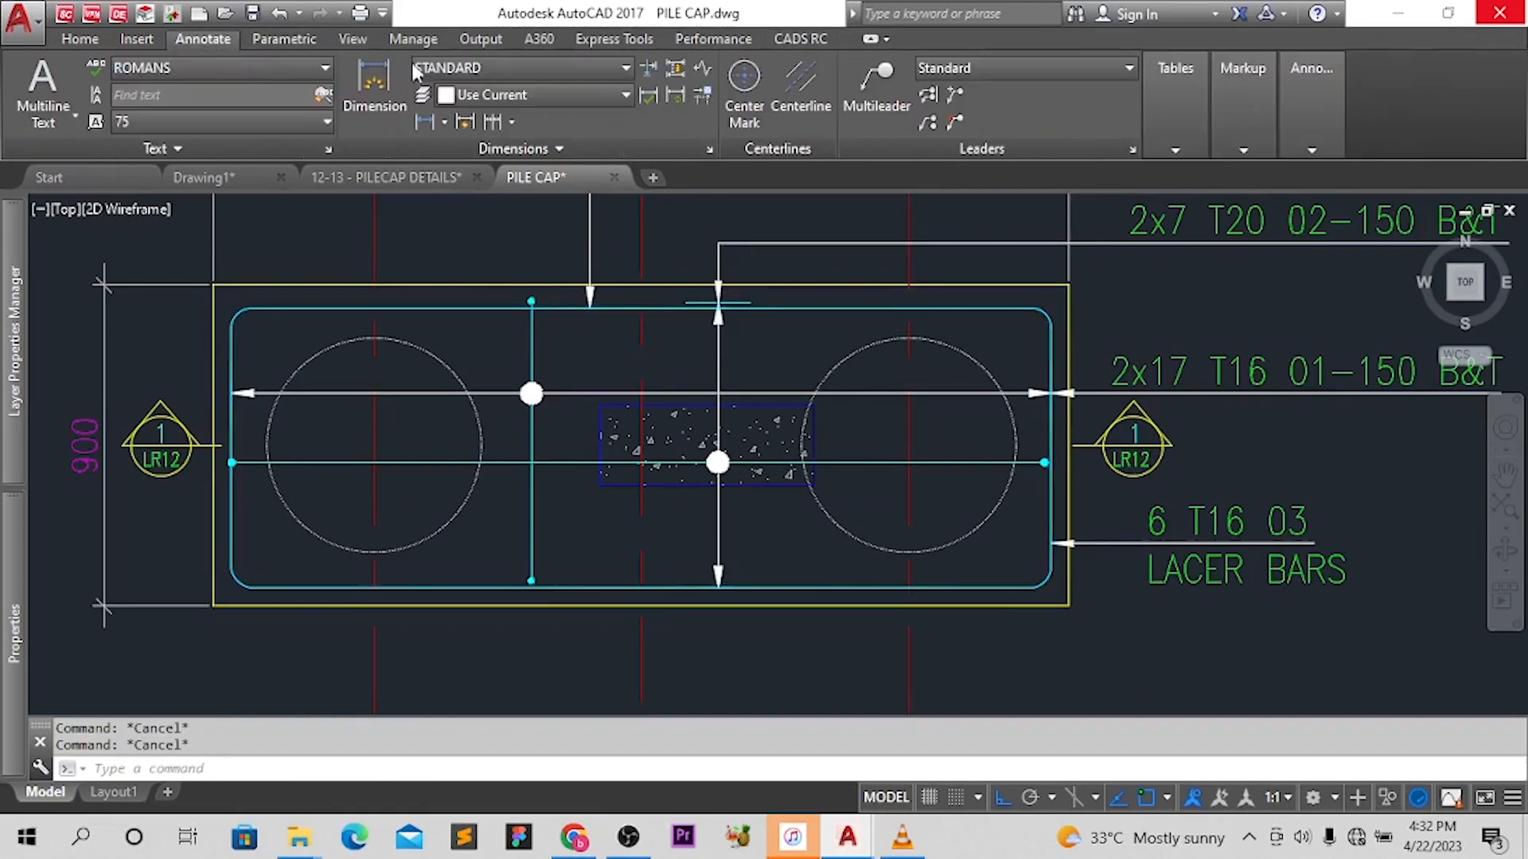
{"action": "left_click", "coordinate": [374, 88]}
{"action": "key", "text": "Return"}
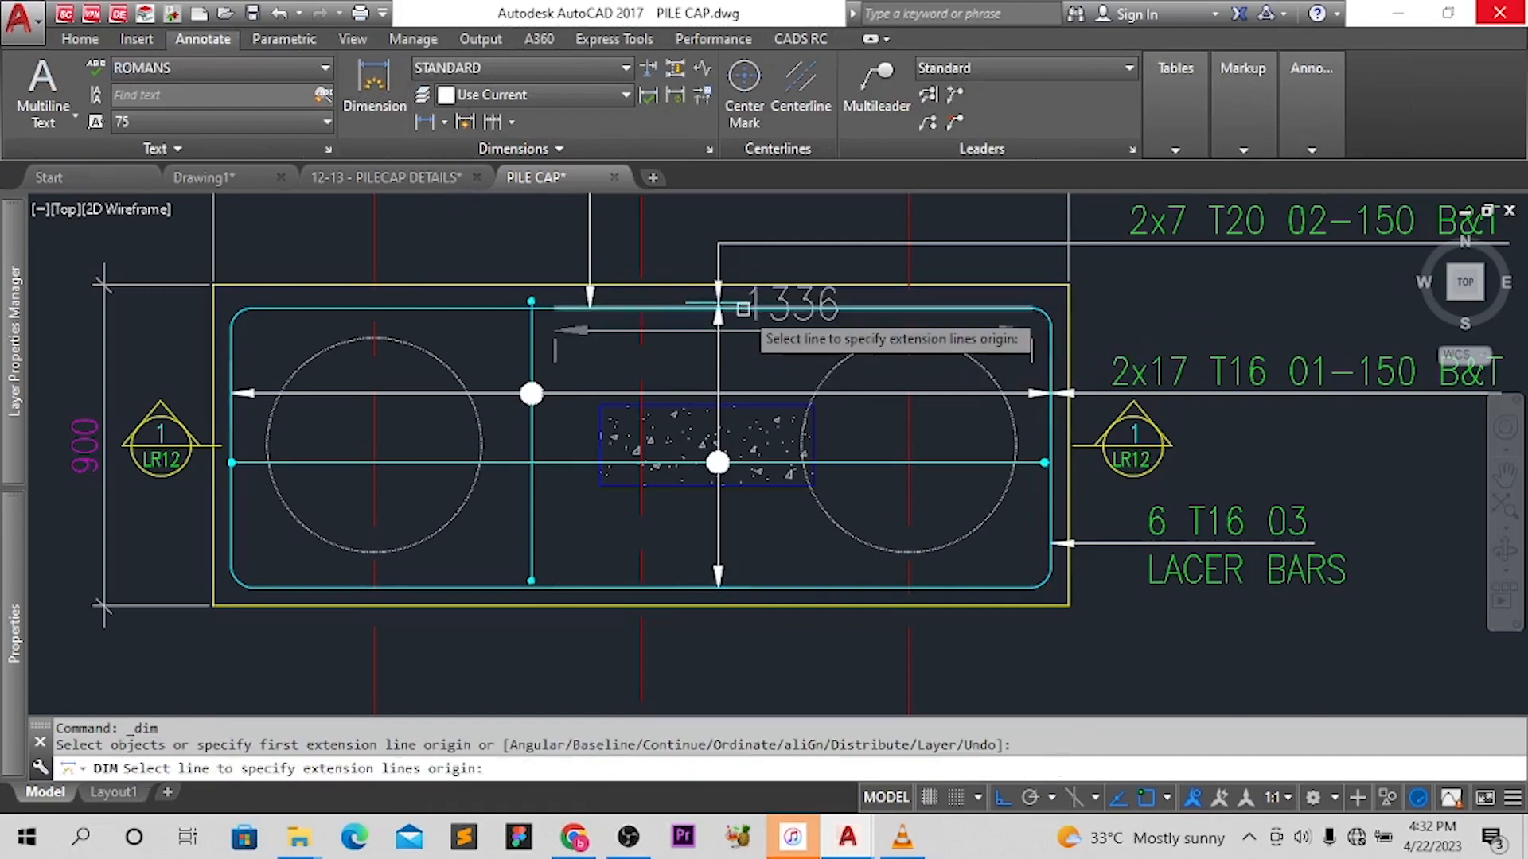
{"action": "scroll", "coordinate": [745, 314], "scroll_direction": "up", "scroll_amount": 2}
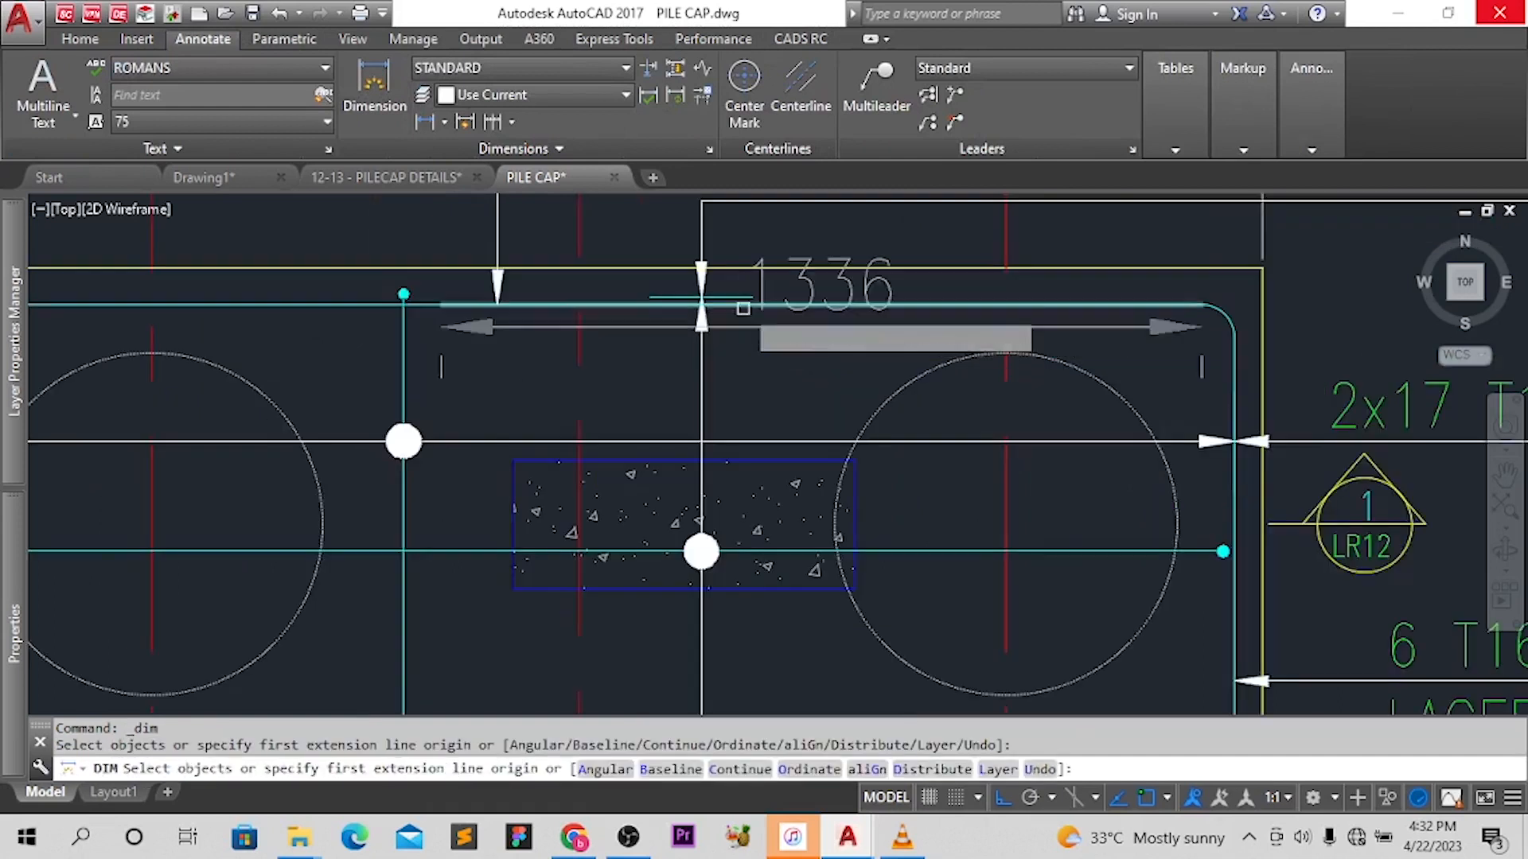
{"action": "left_click", "coordinate": [701, 303]}
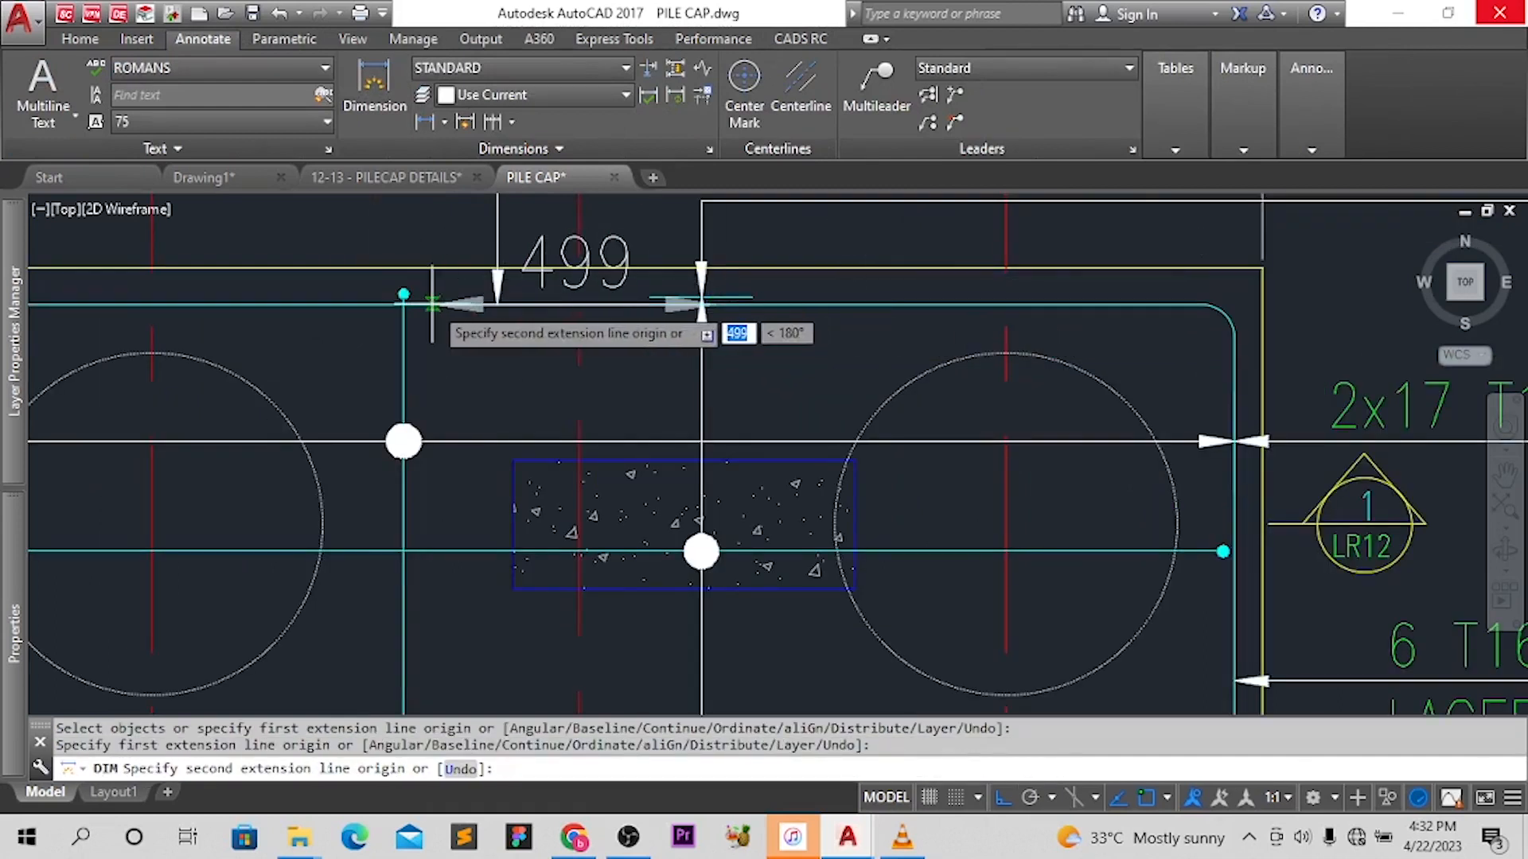
{"action": "left_click", "coordinate": [440, 303]}
{"action": "scroll", "coordinate": [701, 298], "scroll_direction": "down", "scroll_amount": 2}
{"action": "left_click", "coordinate": [549, 380]}
{"action": "key", "text": "Escape"}
{"action": "key", "text": "Escape"}
{"action": "scroll", "coordinate": [684, 360], "scroll_direction": "up", "scroll_amount": 1}
{"action": "scroll", "coordinate": [695, 351], "scroll_direction": "down", "scroll_amount": 2}
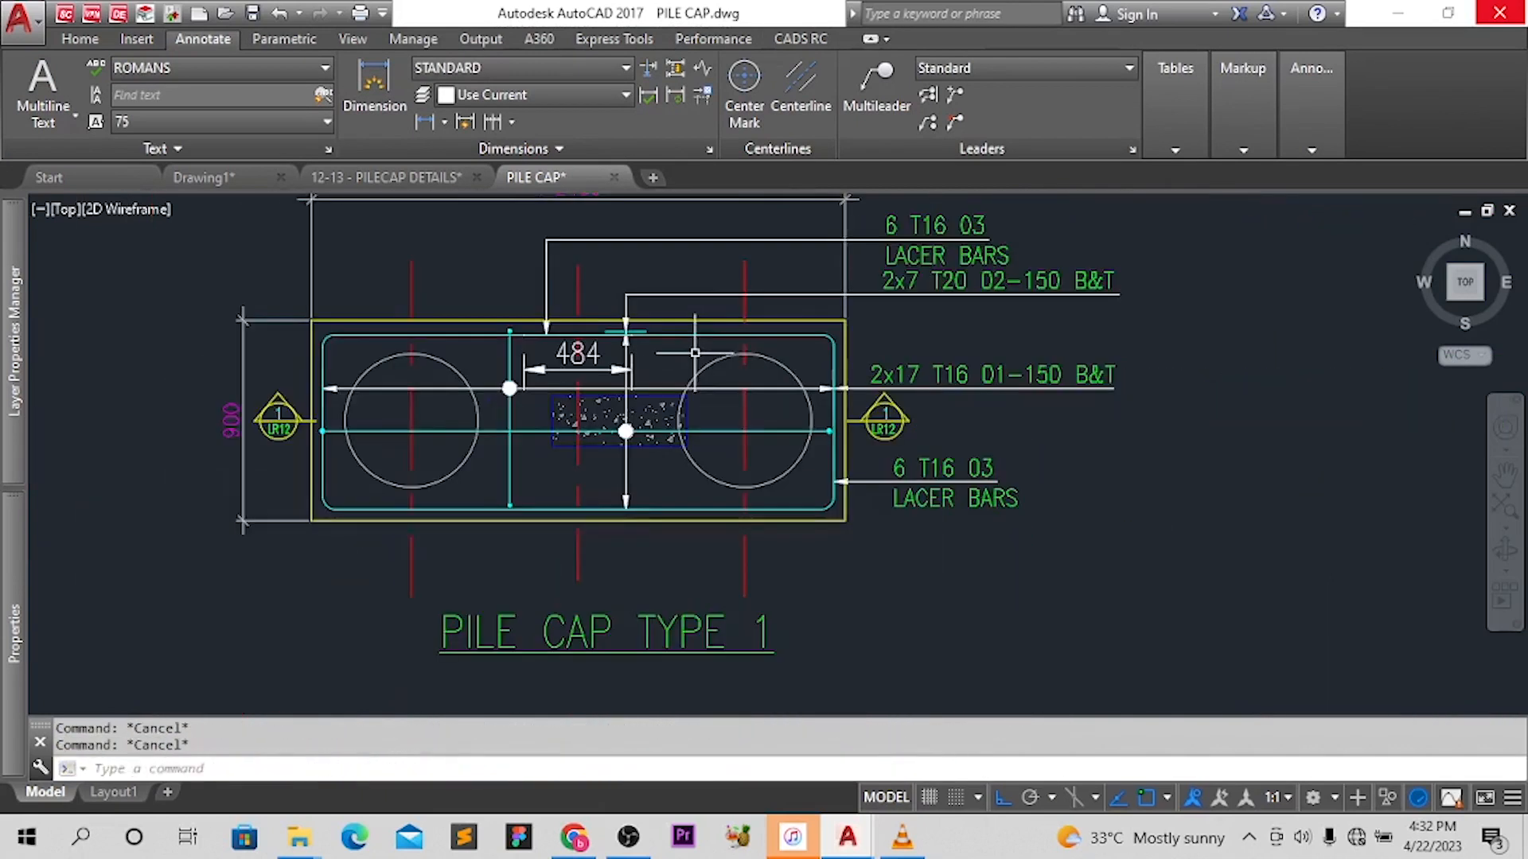
Set dimensions A and C of the mirrored U-bar to 1600, keeping the shared bar mark 03
{"action": "double_click", "coordinate": [705, 332]}
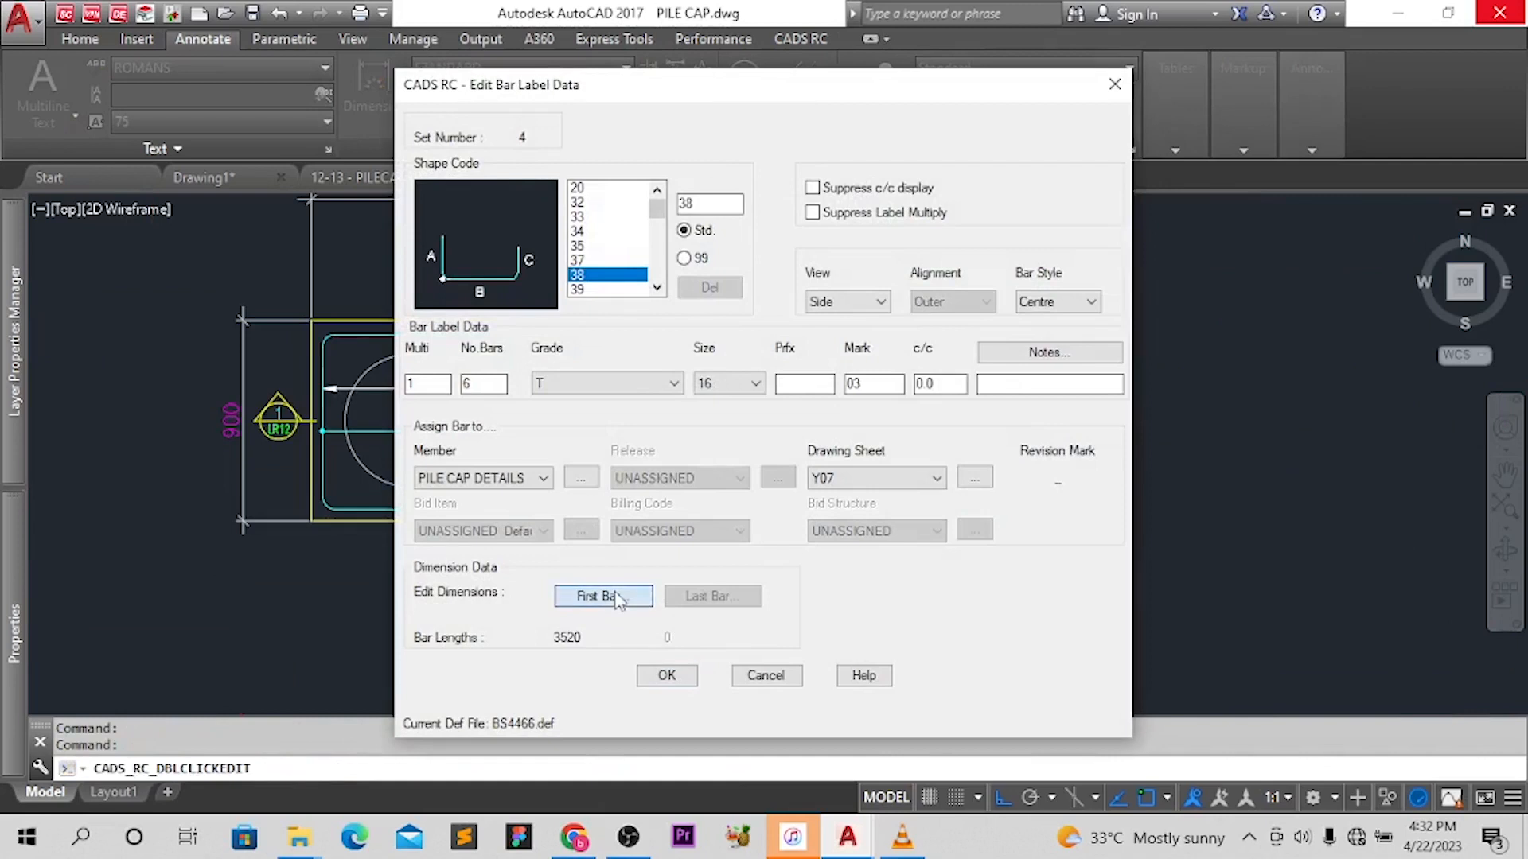
{"action": "left_click", "coordinate": [605, 597]}
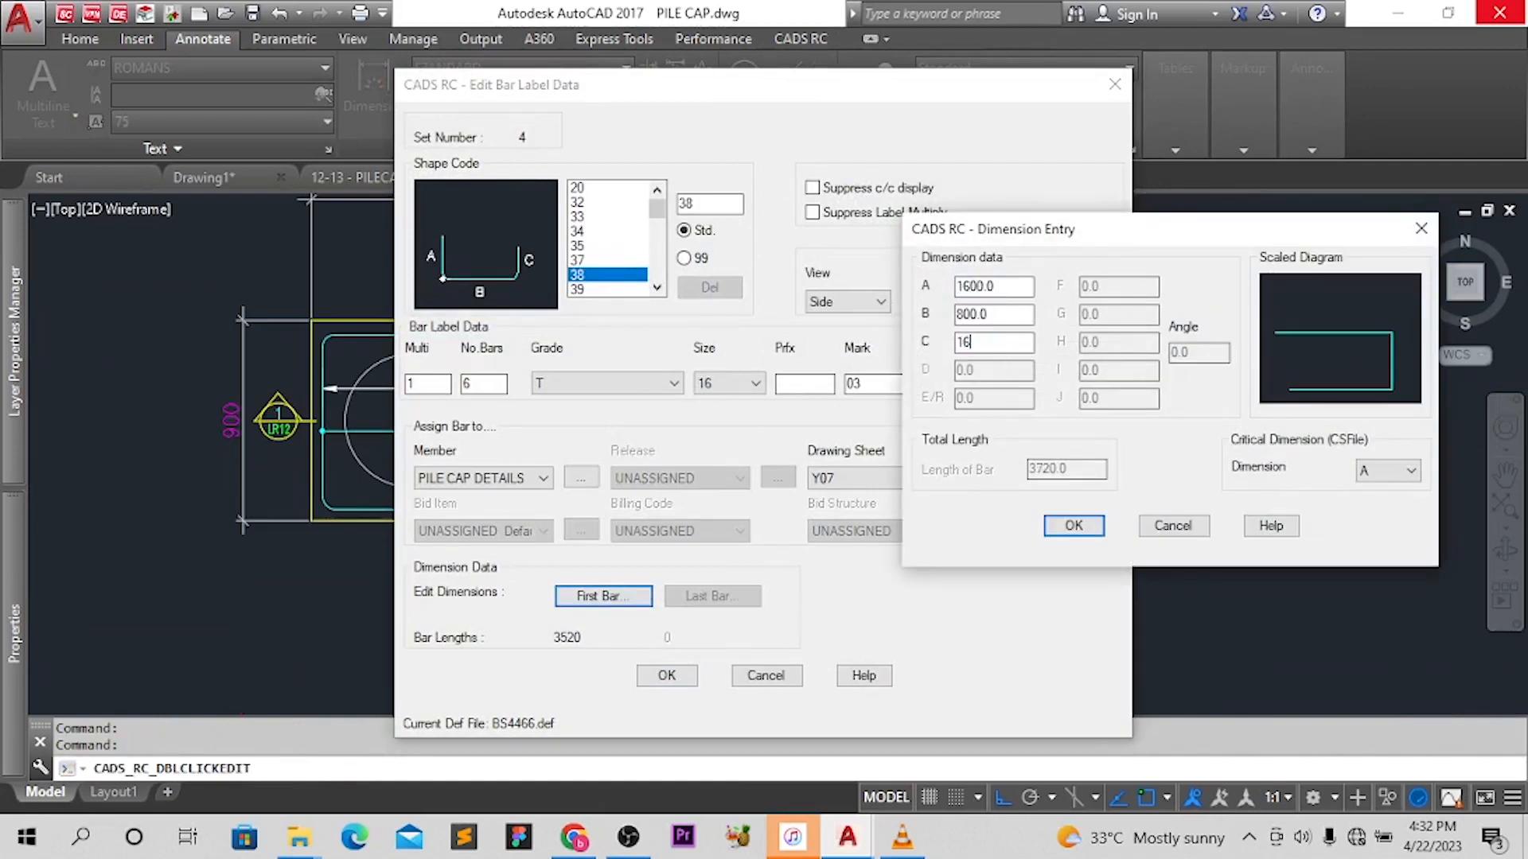
{"action": "left_click", "coordinate": [1062, 526]}
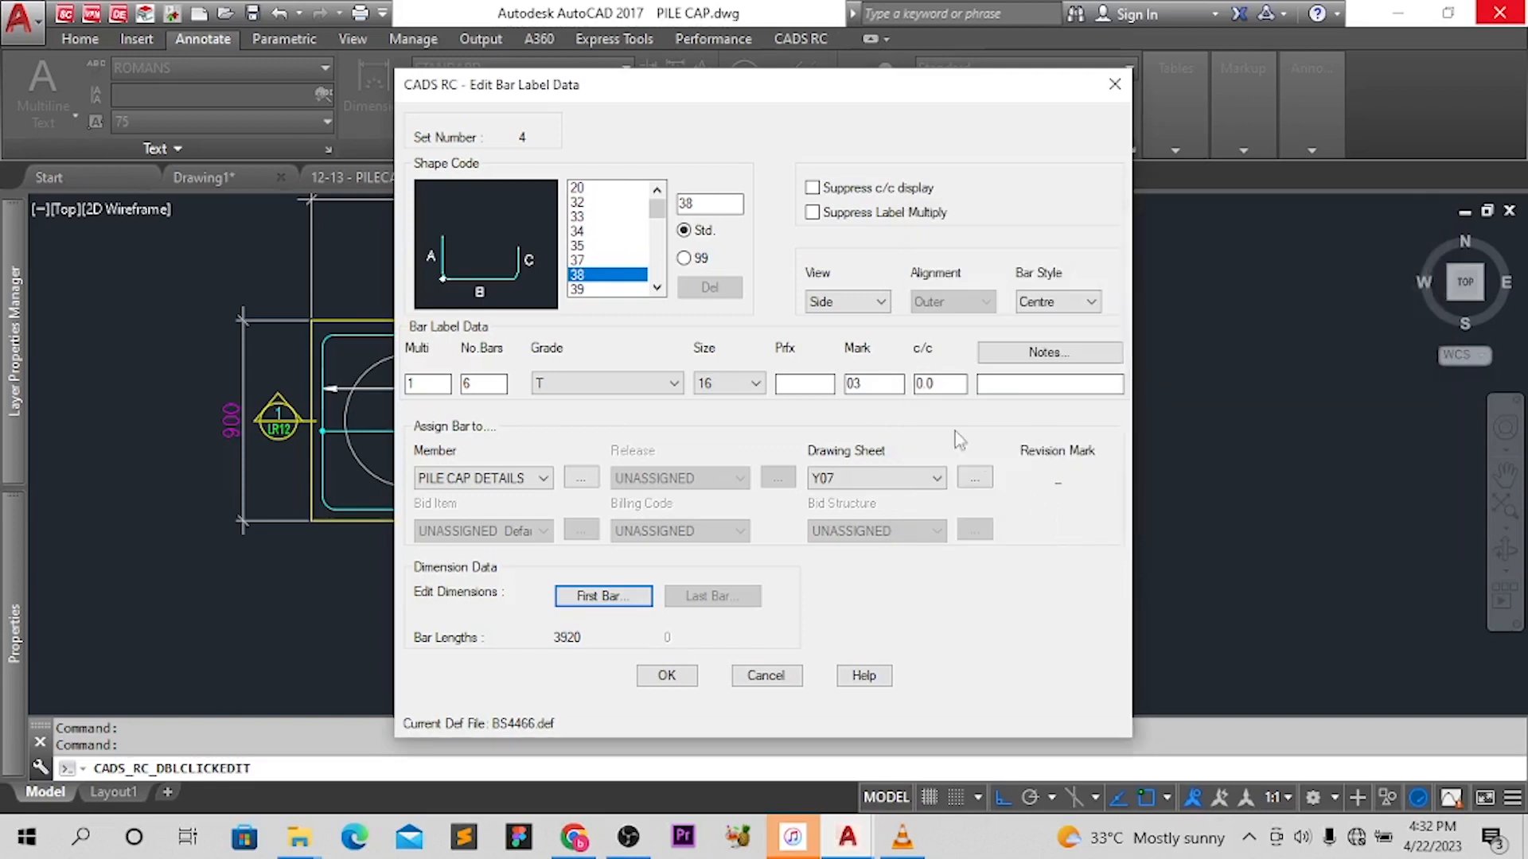
{"action": "left_click", "coordinate": [667, 675]}
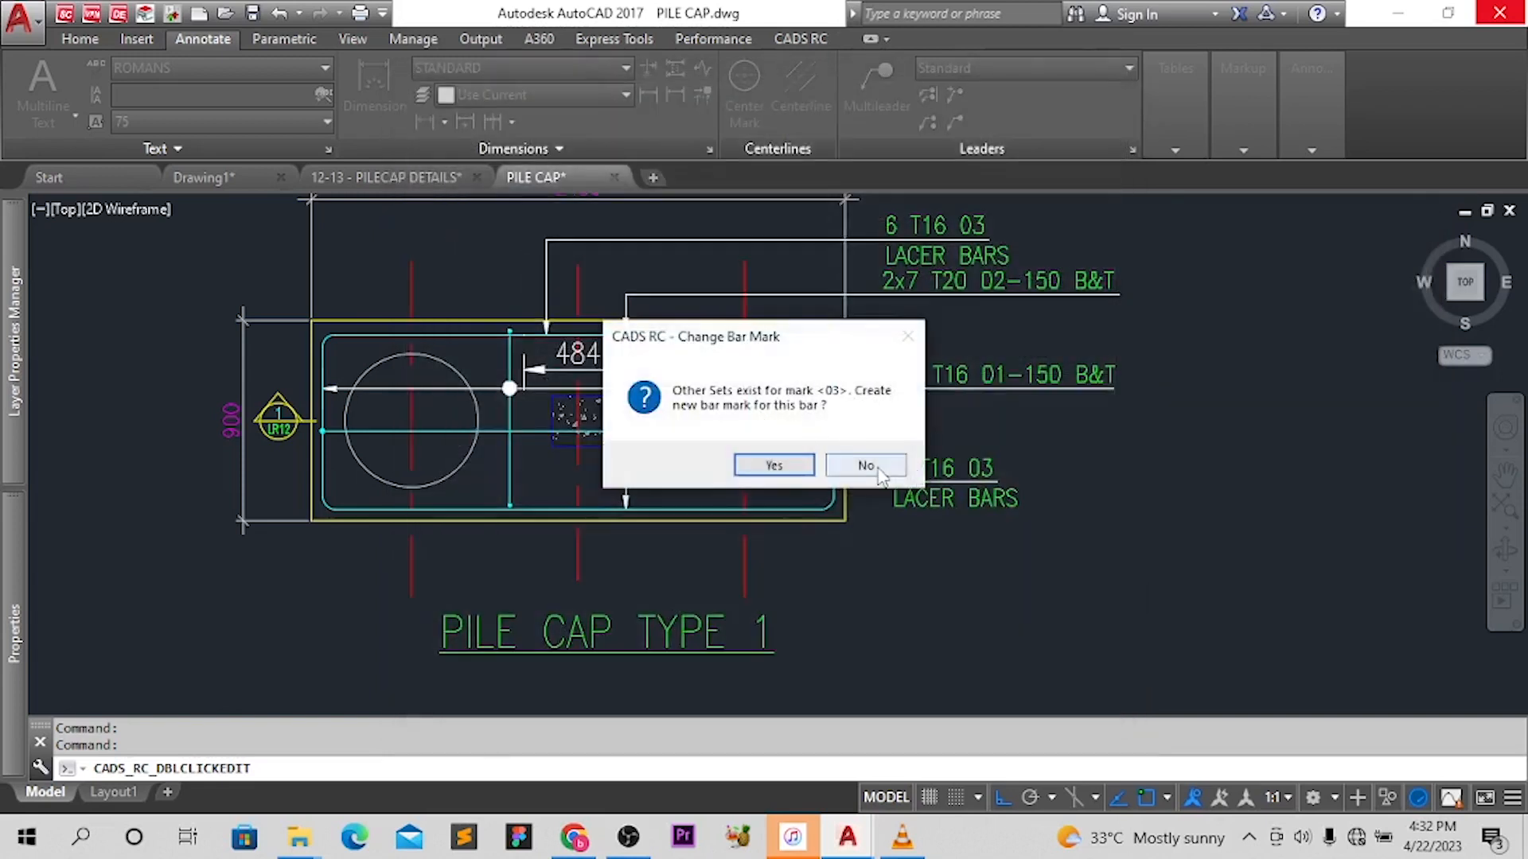
{"action": "left_click", "coordinate": [866, 466]}
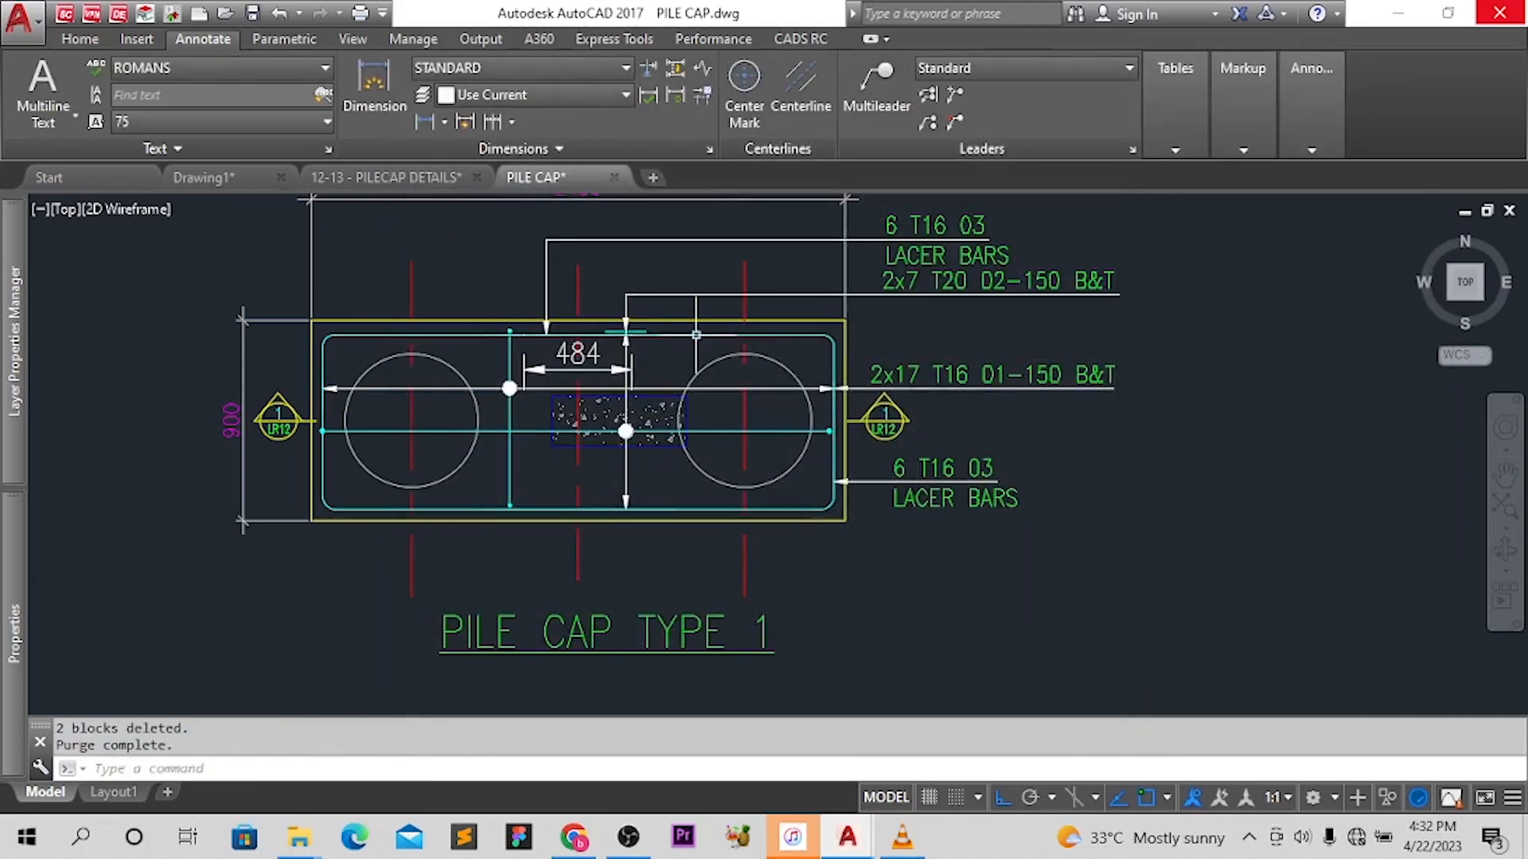
Stretch the left end of the overlap dimension to the upper leg end of the right-hand U-bar
{"action": "left_click", "coordinate": [697, 335]}
{"action": "scroll", "coordinate": [481, 382], "scroll_direction": "up", "scroll_amount": 2}
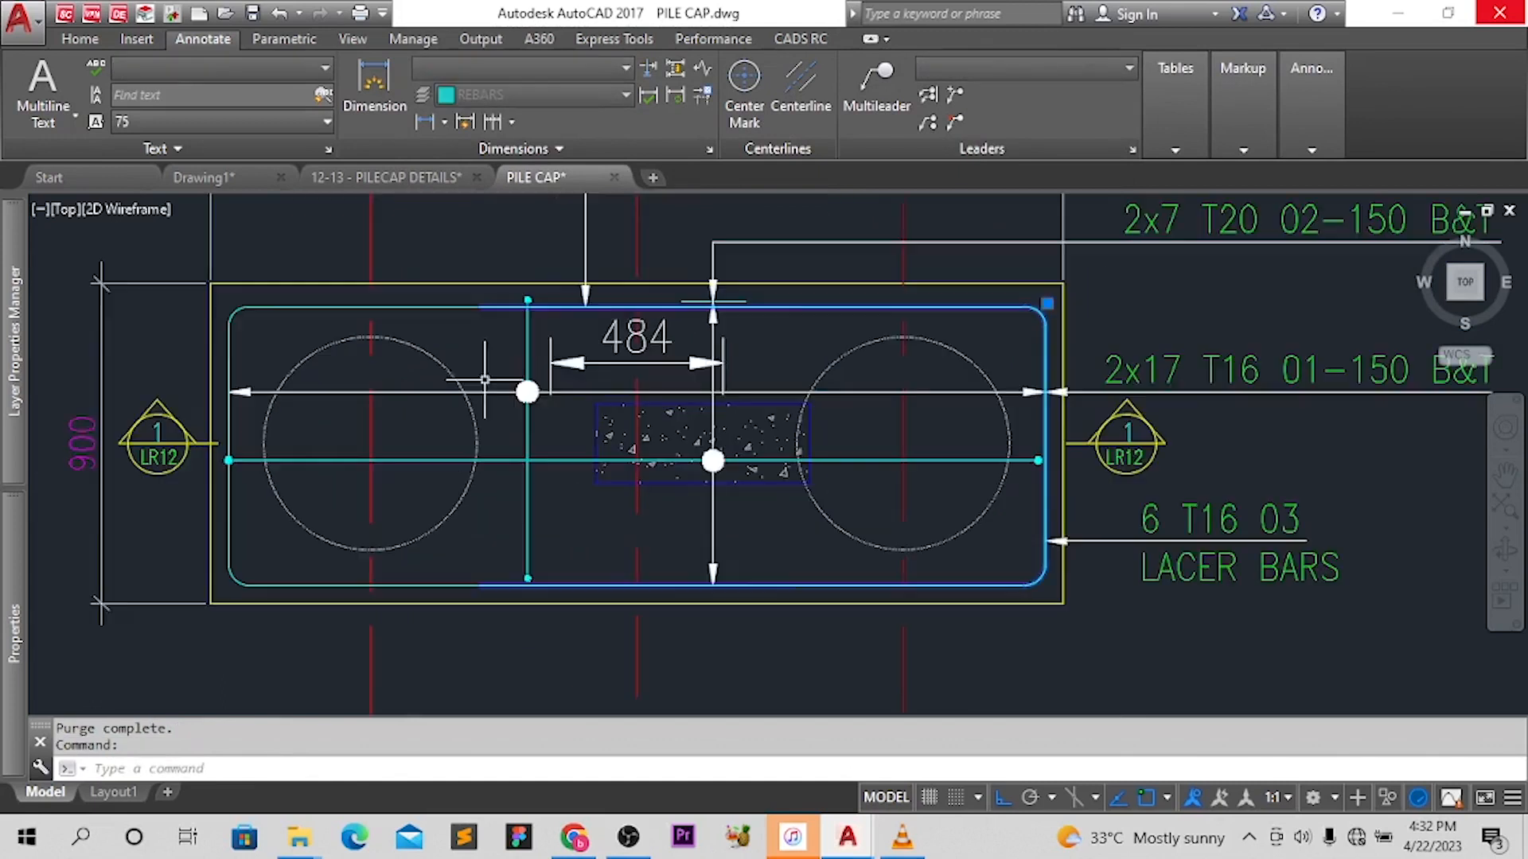
{"action": "key", "text": "Escape"}
{"action": "left_click", "coordinate": [556, 352]}
{"action": "left_click", "coordinate": [551, 306]}
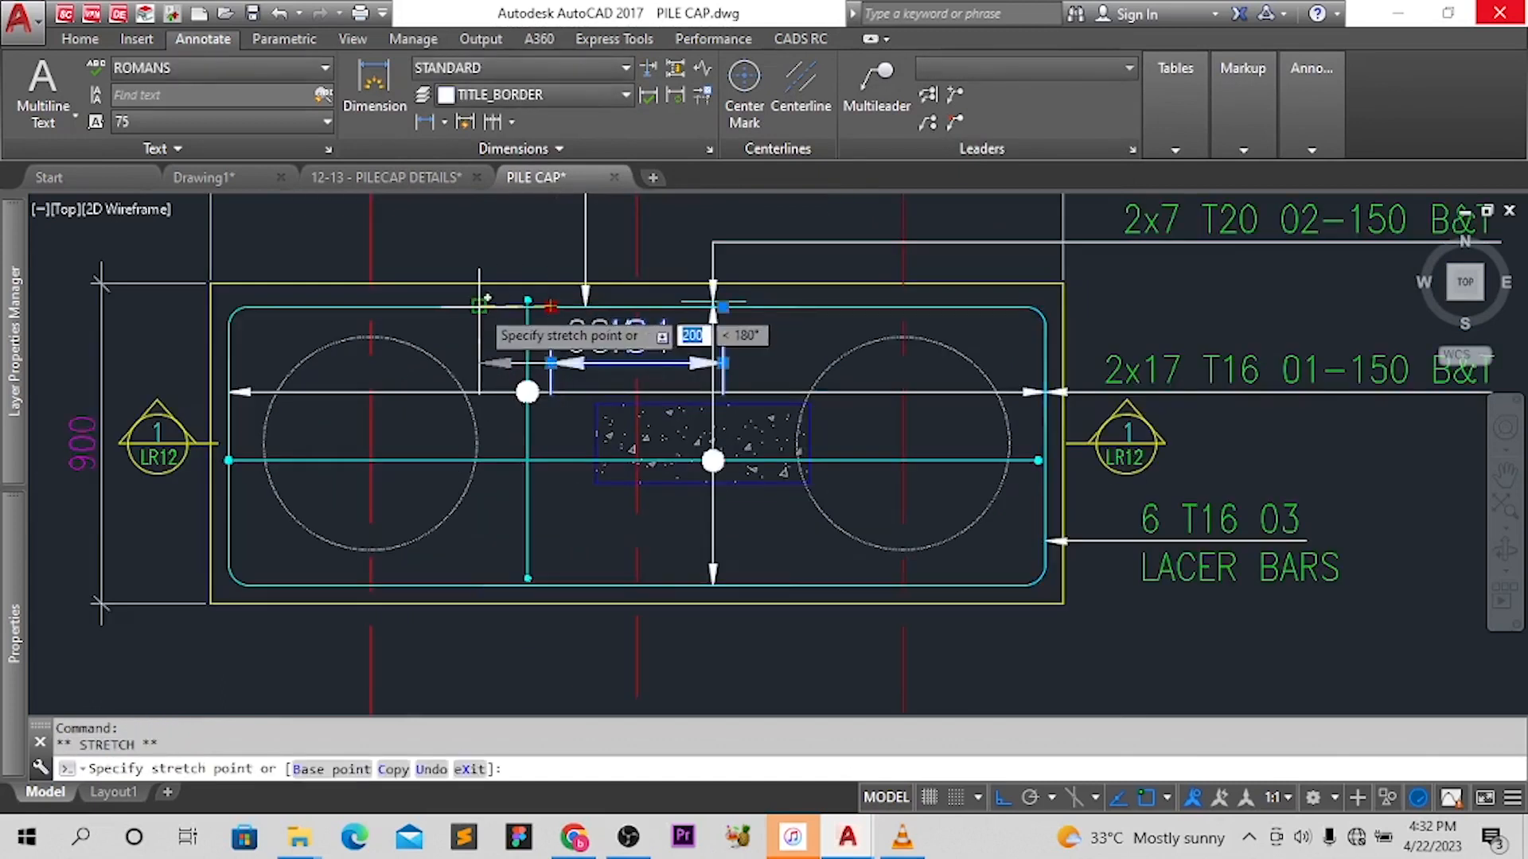
{"action": "left_click", "coordinate": [479, 307]}
{"action": "key", "text": "Escape"}
{"action": "left_click", "coordinate": [401, 310]}
{"action": "key", "text": "Escape"}
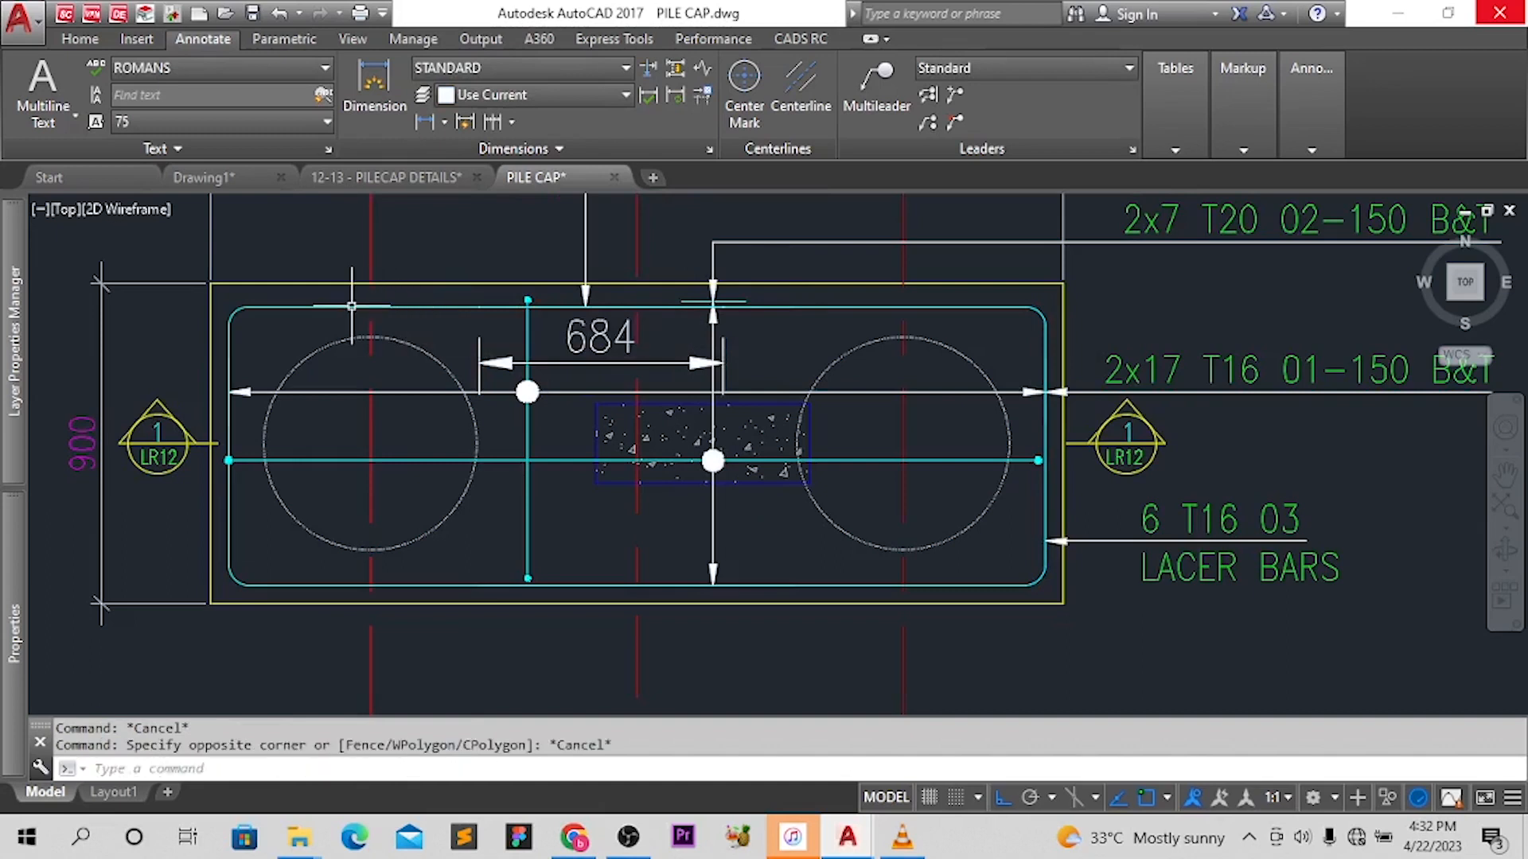
{"action": "left_click", "coordinate": [351, 307]}
{"action": "key", "text": "Escape"}
Stretch the right end of the overlap dimension to the upper leg end of the left-hand U-bar
{"action": "left_click", "coordinate": [736, 354]}
{"action": "left_click", "coordinate": [722, 362]}
{"action": "left_click", "coordinate": [730, 335]}
{"action": "key", "text": "Escape"}
{"action": "key", "text": "Escape"}
Delete the overlap dimension below the upper legs of the U-bars in the plan
{"action": "scroll", "coordinate": [824, 391], "scroll_direction": "down", "scroll_amount": 3}
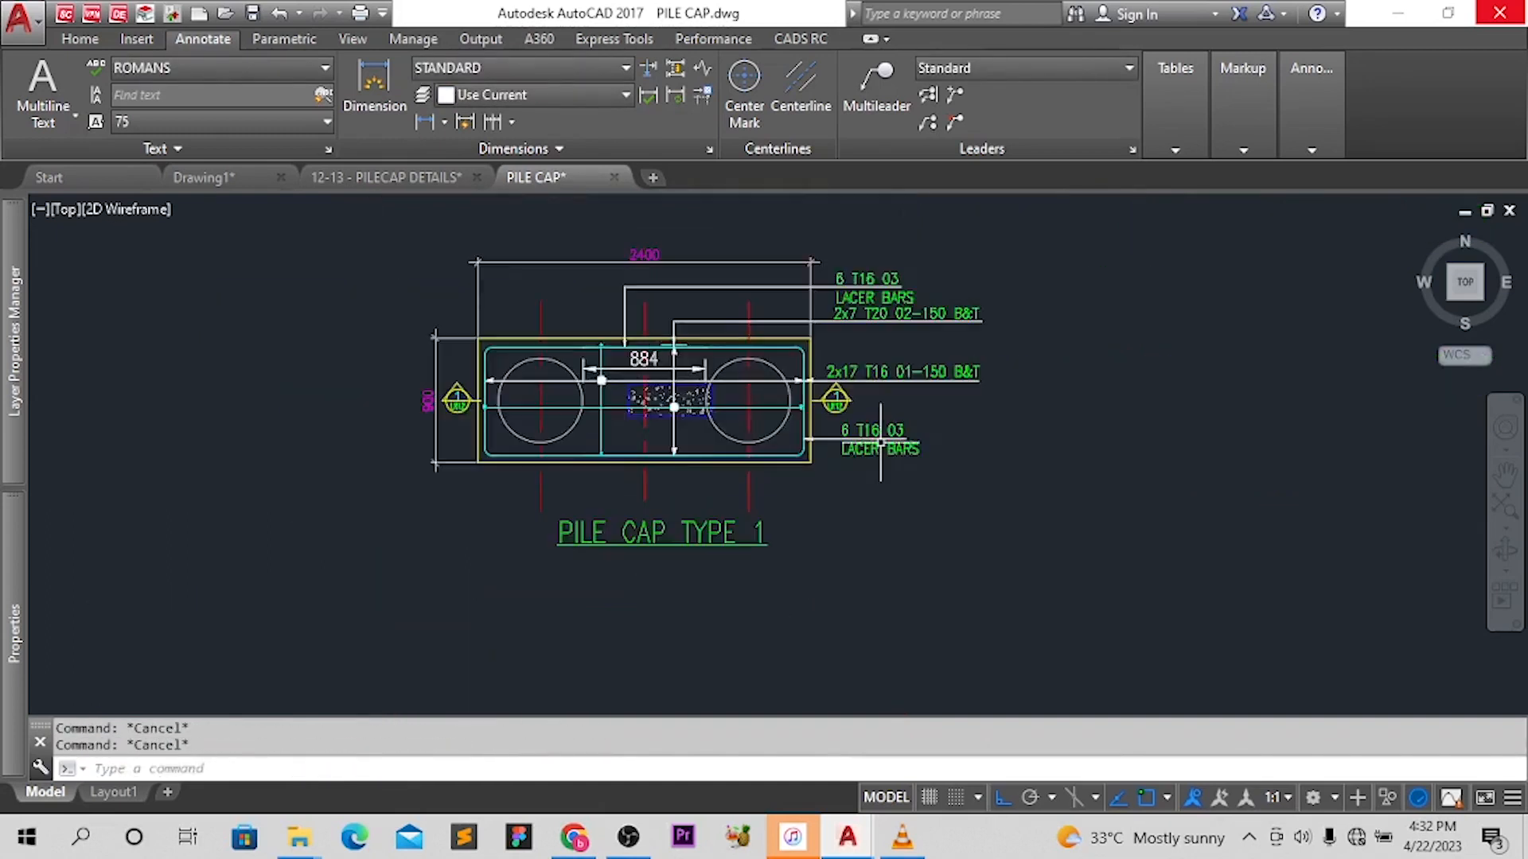
{"action": "scroll", "coordinate": [625, 317], "scroll_direction": "up", "scroll_amount": 3}
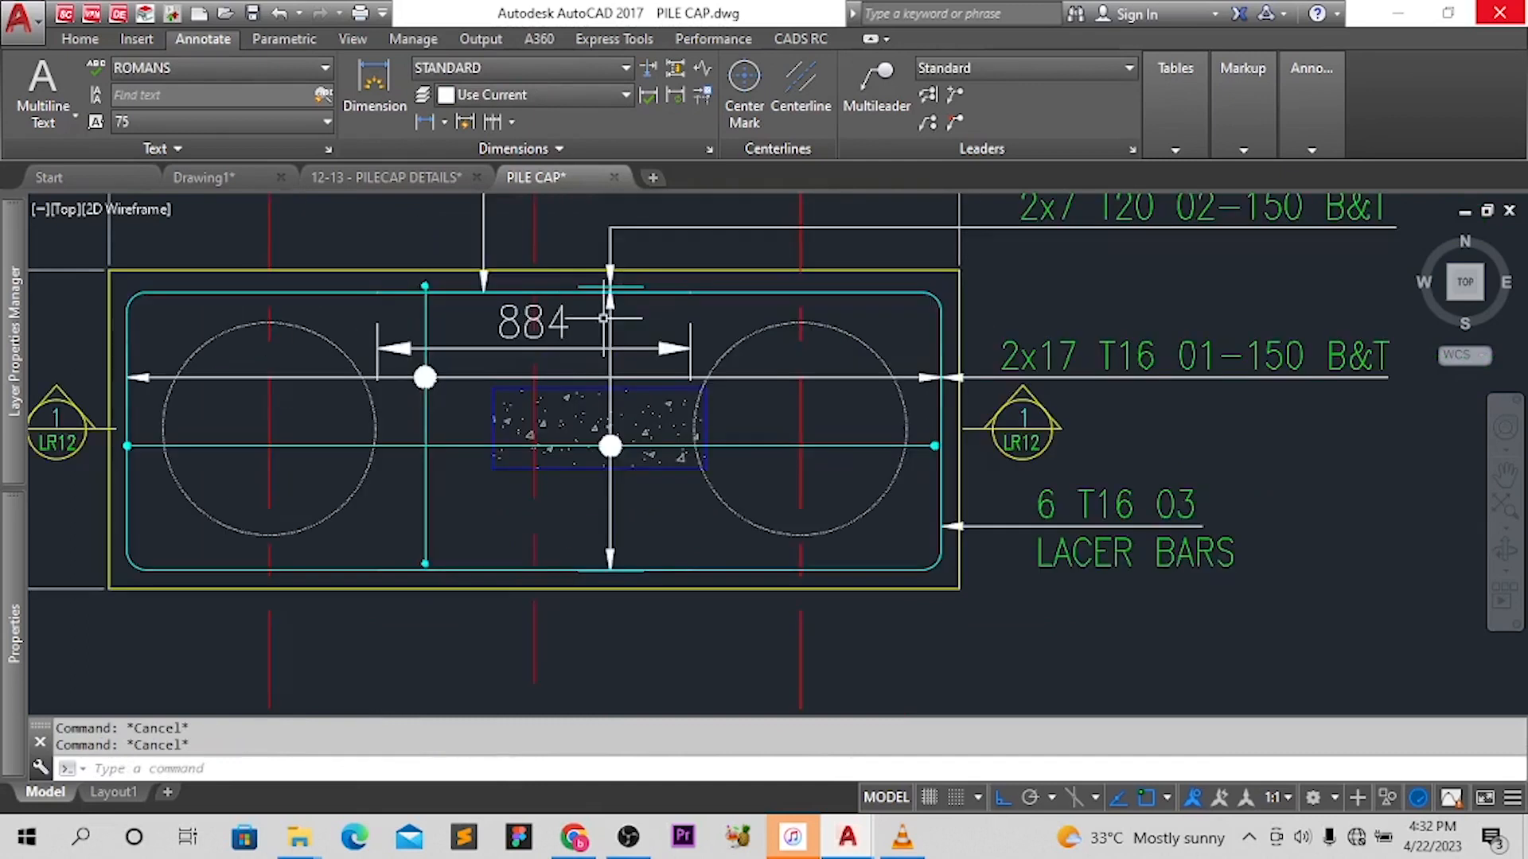
{"action": "scroll", "coordinate": [610, 316], "scroll_direction": "down", "scroll_amount": 3}
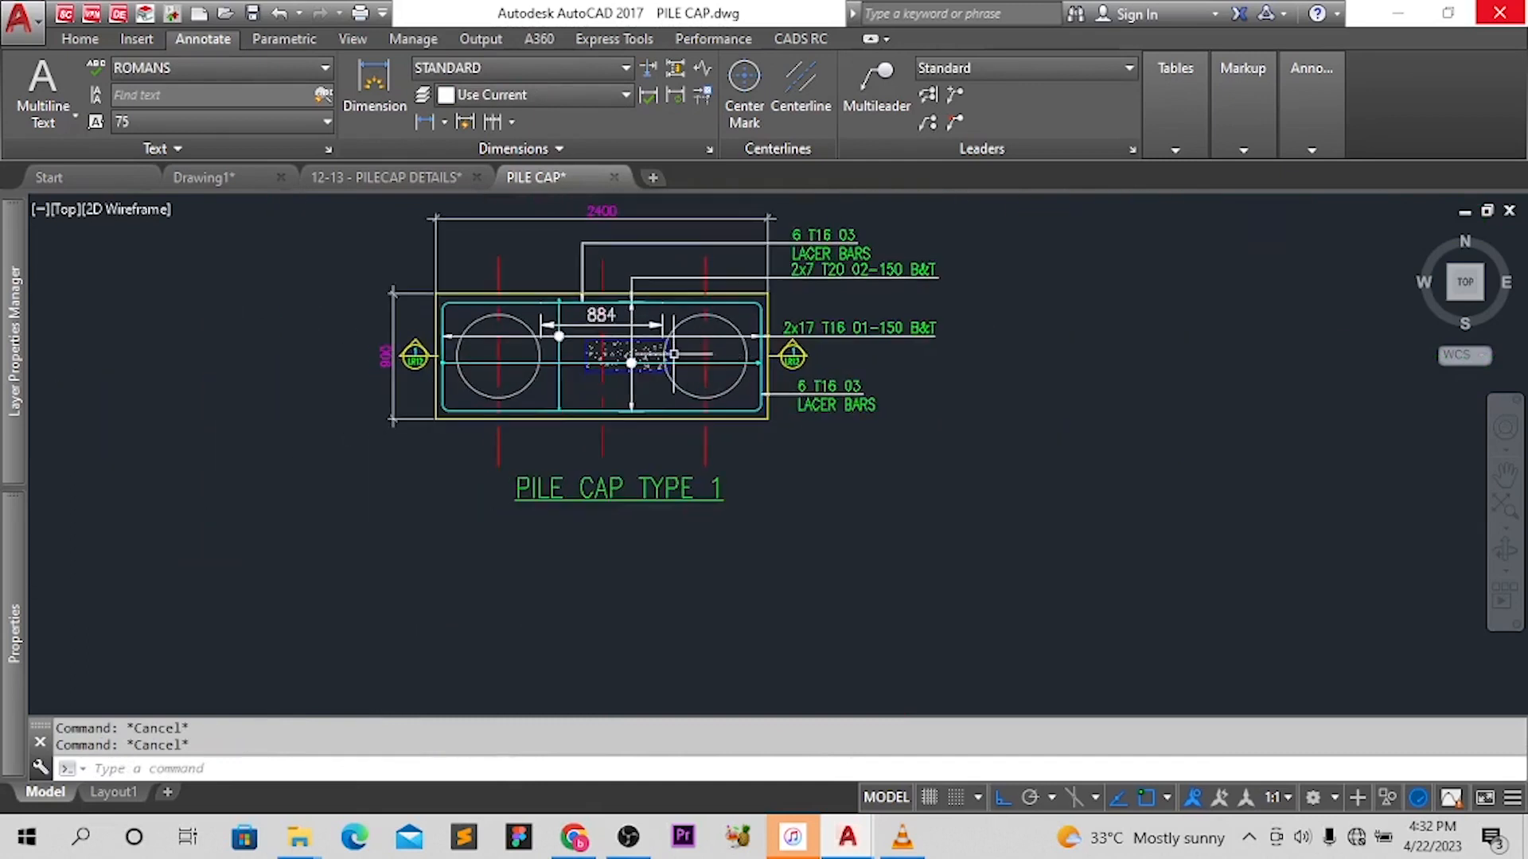
{"action": "scroll", "coordinate": [586, 317], "scroll_direction": "up", "scroll_amount": 2}
{"action": "left_click", "coordinate": [578, 337]}
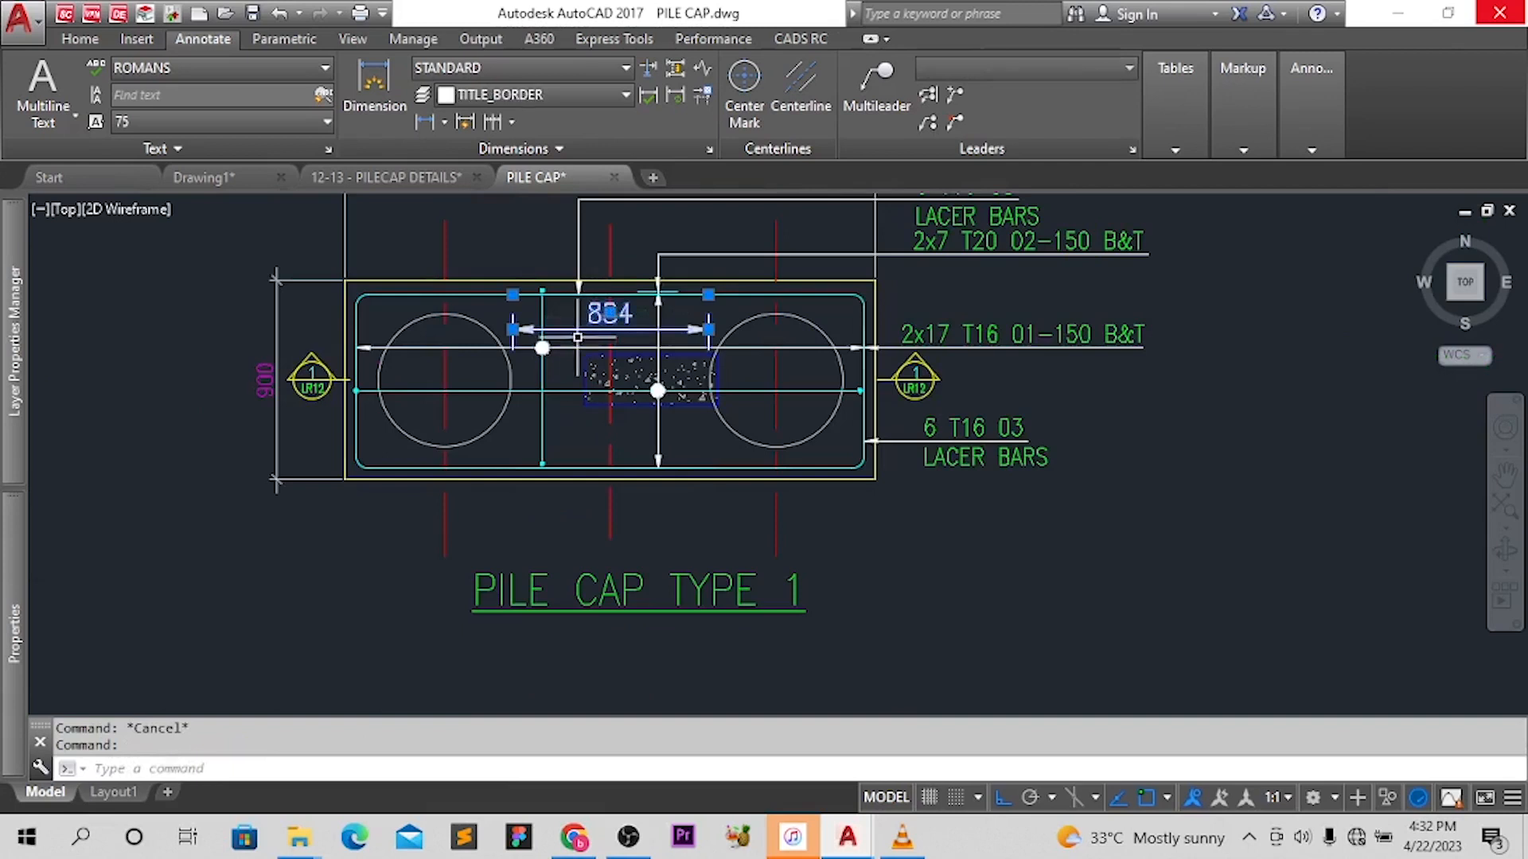
{"action": "key", "text": "Delete"}
{"action": "middle_click_drag", "start_coordinate": [795, 484], "coordinate": [795, 400]}
{"action": "double_click", "coordinate": [804, 383]}
{"action": "key", "text": "Escape"}
{"action": "key", "text": "Escape"}
{"action": "scroll", "coordinate": [711, 427], "scroll_direction": "down", "scroll_amount": 3}
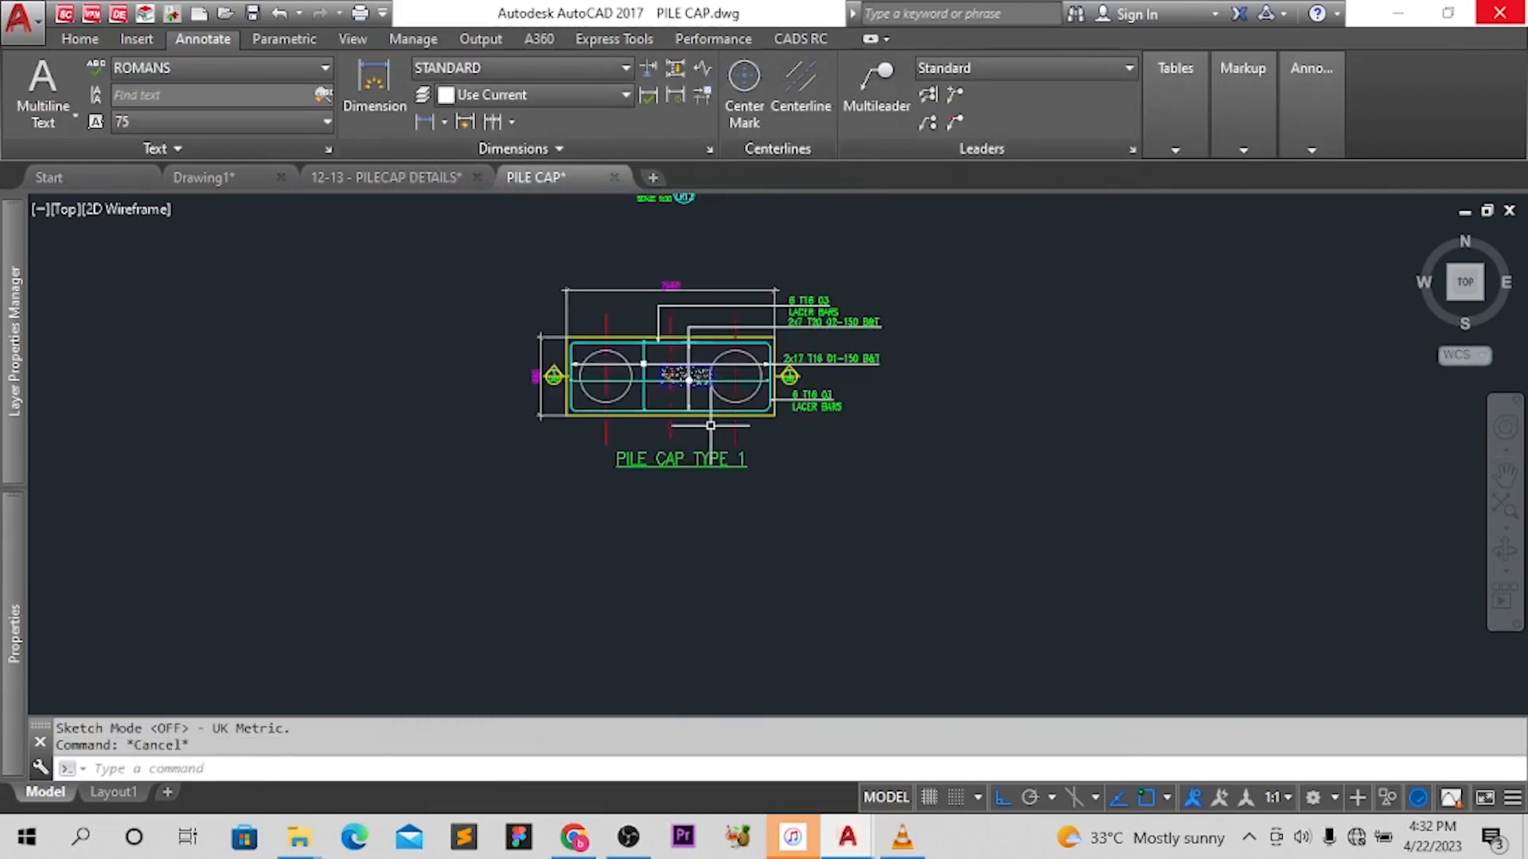
{"action": "middle_click_drag", "start_coordinate": [673, 337], "coordinate": [710, 487]}
{"action": "scroll", "coordinate": [736, 551], "scroll_direction": "up", "scroll_amount": 4}
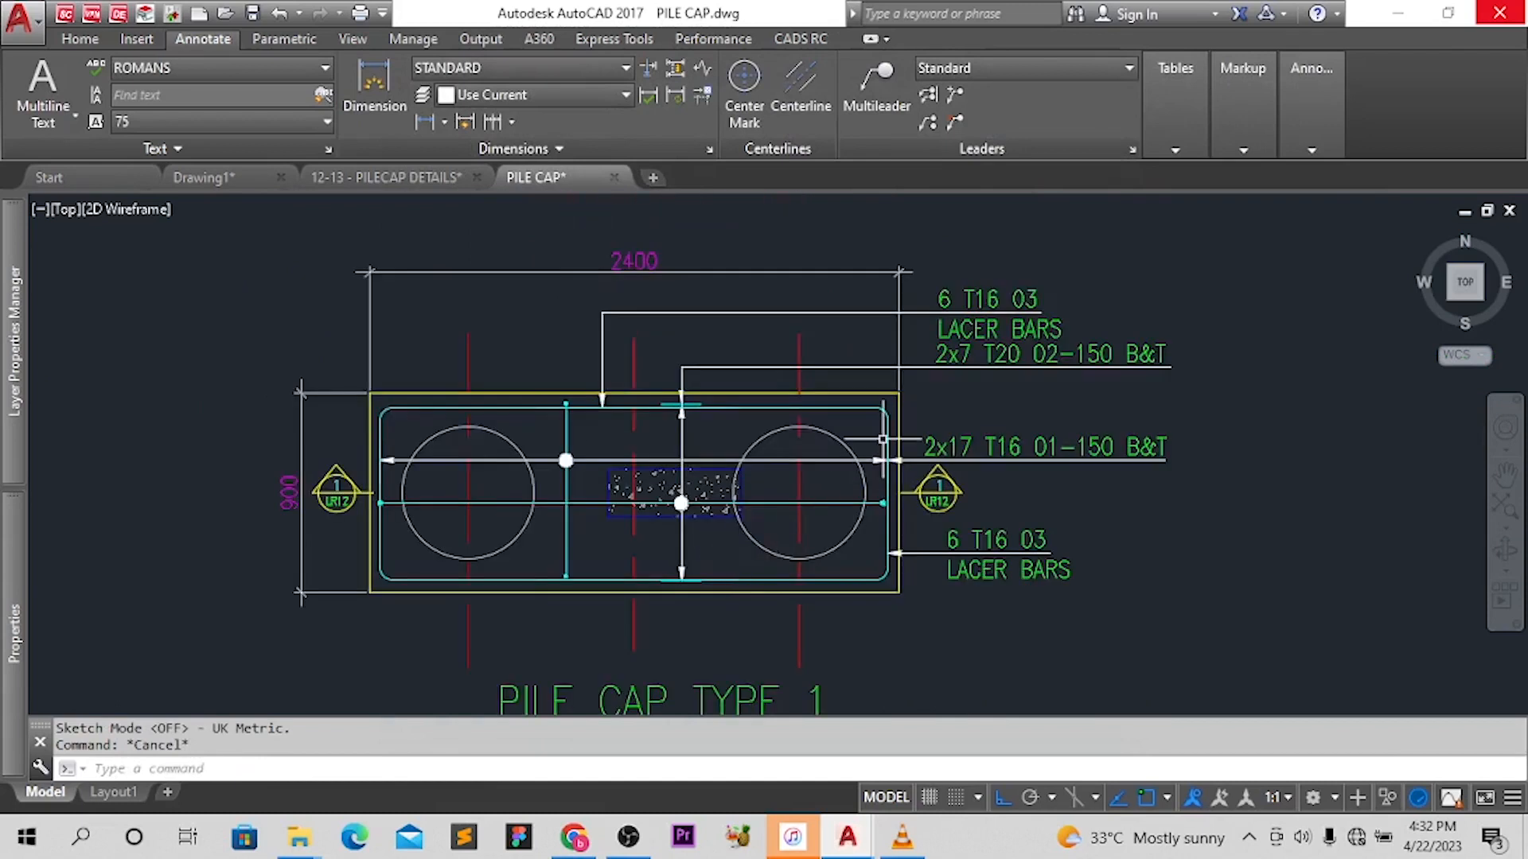
{"action": "scroll", "coordinate": [902, 557], "scroll_direction": "down", "scroll_amount": 3}
{"action": "middle_click_drag", "start_coordinate": [902, 557], "coordinate": [788, 605]}
{"action": "scroll", "coordinate": [795, 597], "scroll_direction": "up", "scroll_amount": 2}
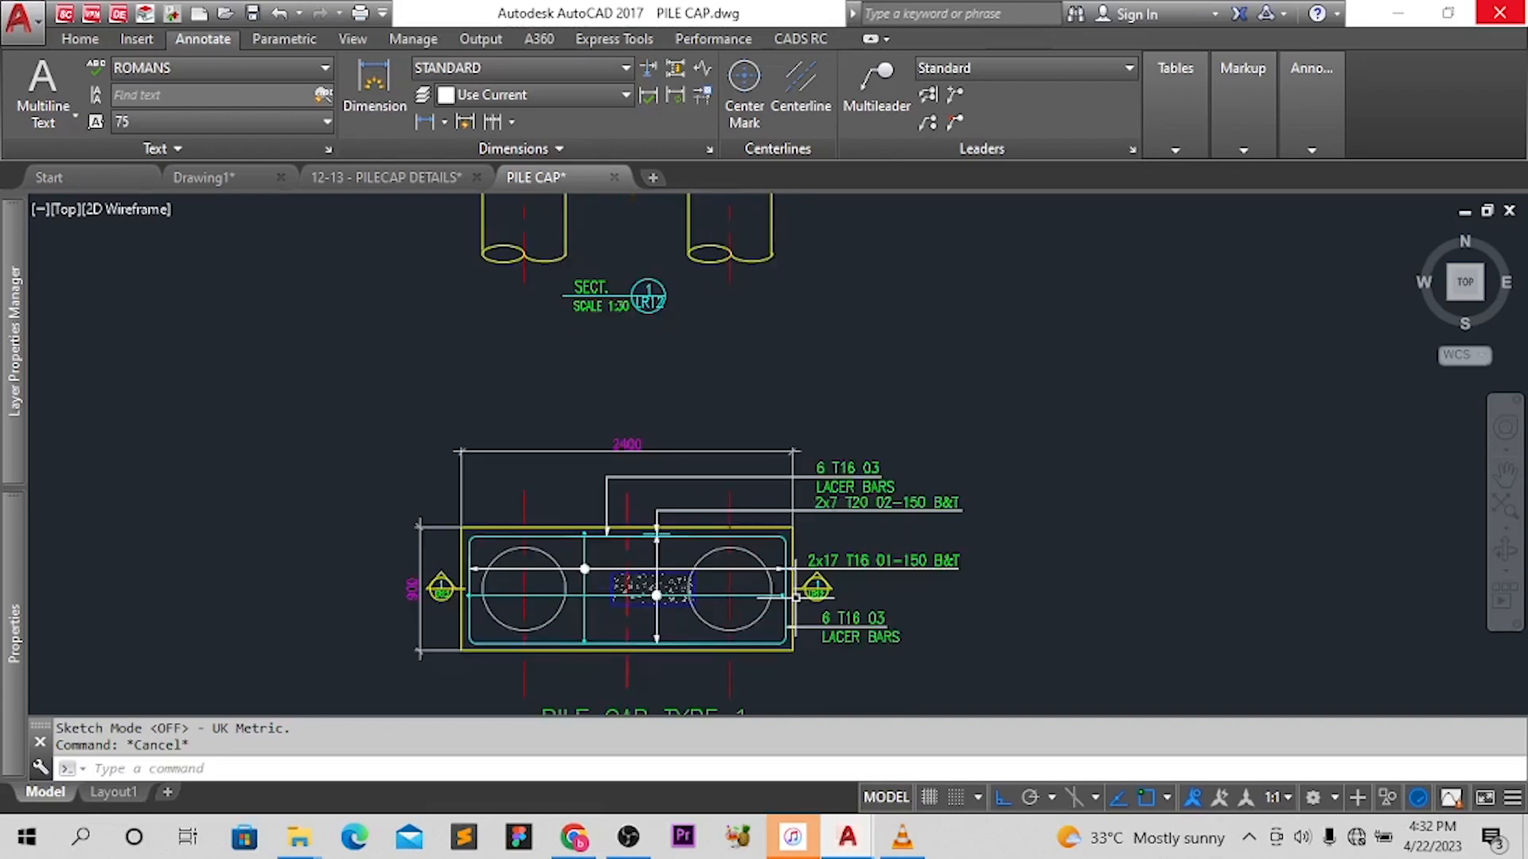
{"action": "mouse_move", "coordinate": [514, 564]}
{"action": "middle_mouse_down"}
{"action": "mouse_move", "coordinate": [534, 625]}
{"action": "mouse_move", "coordinate": [547, 615]}
{"action": "middle_mouse_up"}
{"action": "mouse_move", "coordinate": [624, 453]}
{"action": "middle_mouse_down"}
{"action": "mouse_move", "coordinate": [624, 556]}
{"action": "mouse_move", "coordinate": [740, 509]}
{"action": "mouse_move", "coordinate": [757, 480]}
{"action": "middle_mouse_up"}
{"action": "middle_click_drag", "start_coordinate": [656, 634], "coordinate": [648, 578]}
{"action": "right_click", "coordinate": [671, 439]}
{"action": "mouse_move", "coordinate": [796, 440]}
{"action": "mouse_move", "coordinate": [1063, 443]}
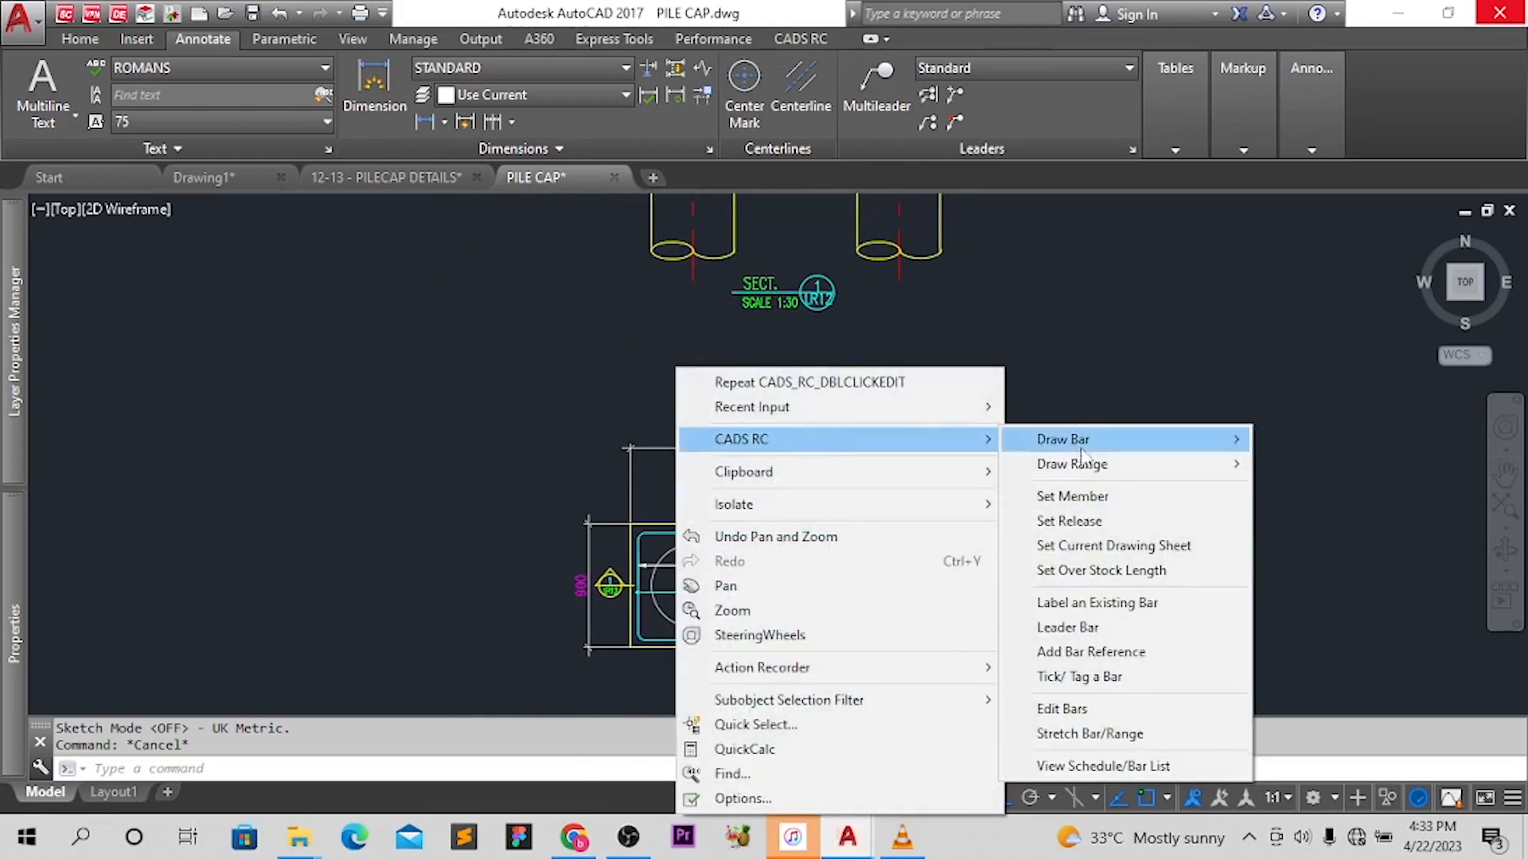
{"action": "left_click", "coordinate": [1066, 368]}
{"action": "left_click", "coordinate": [1156, 334]}
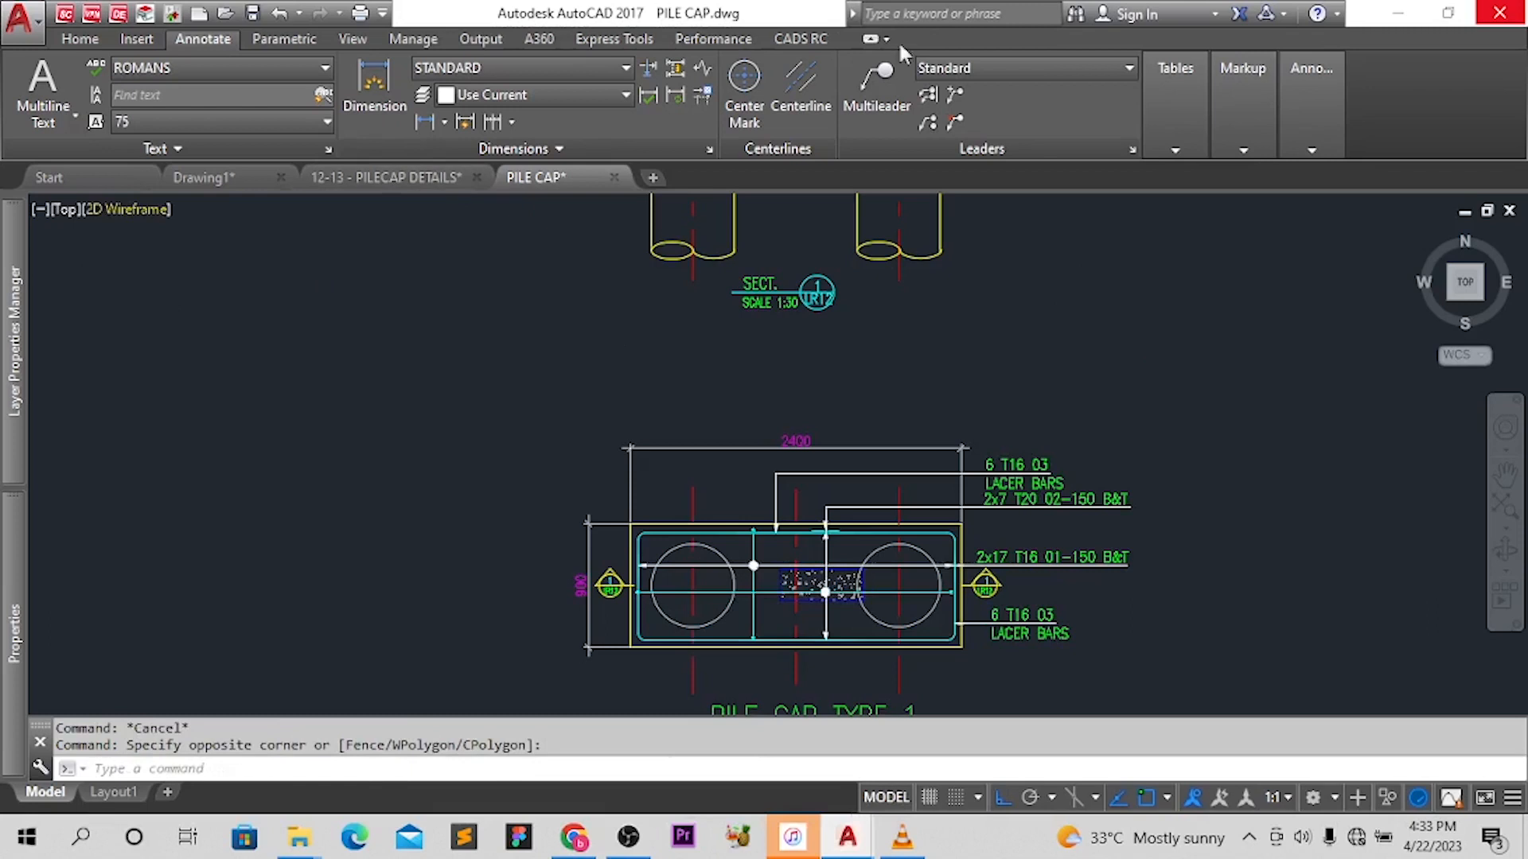
Draw a solid in-section view of the left-hand lacer U-bar just inside the left leg of the section's link, below its top corner
{"action": "left_click", "coordinate": [791, 40]}
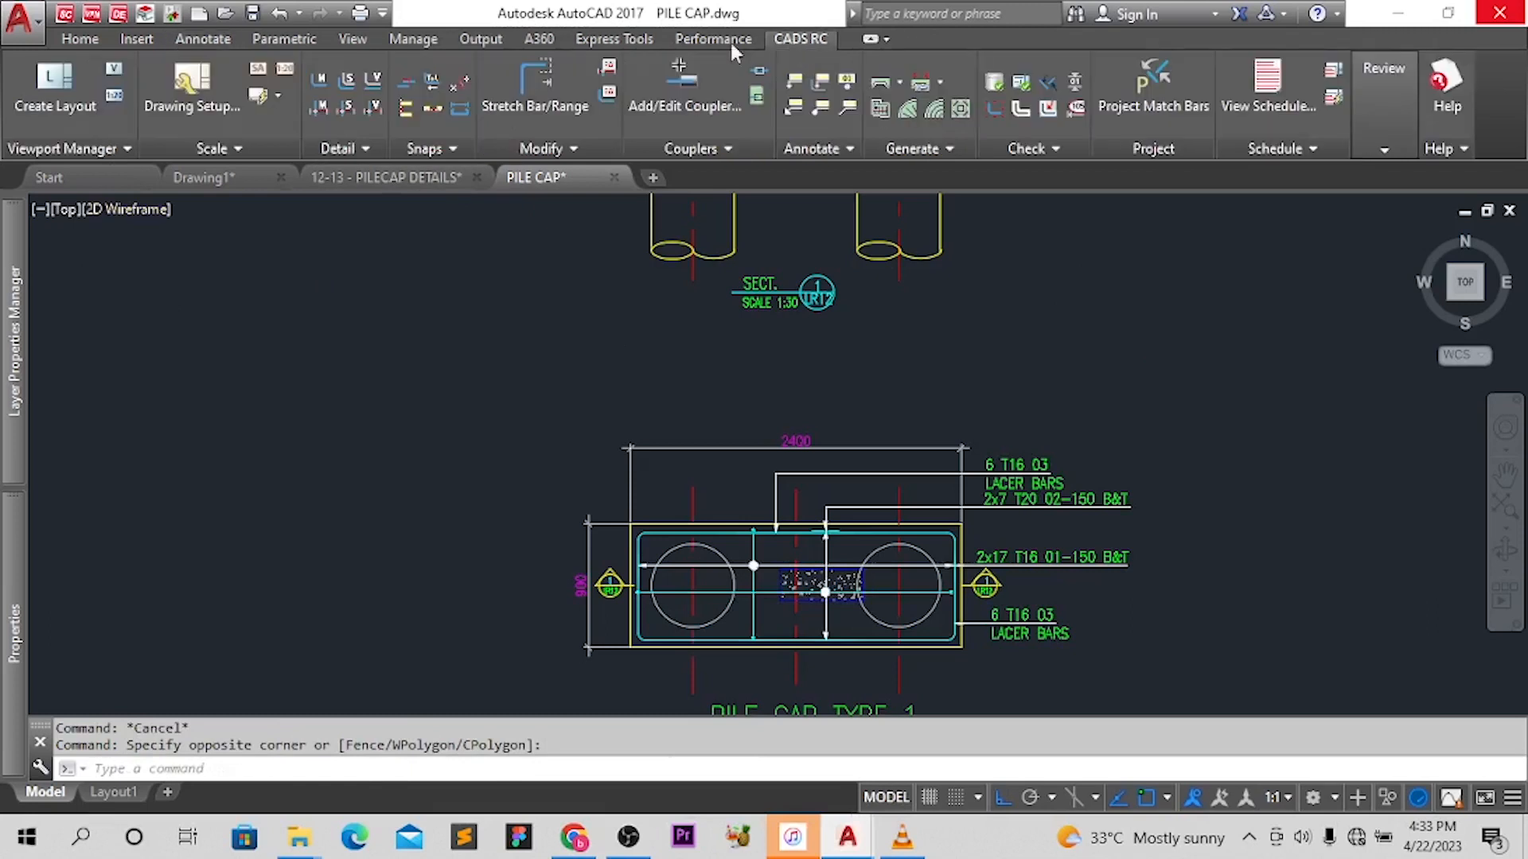
{"action": "left_click", "coordinate": [367, 148]}
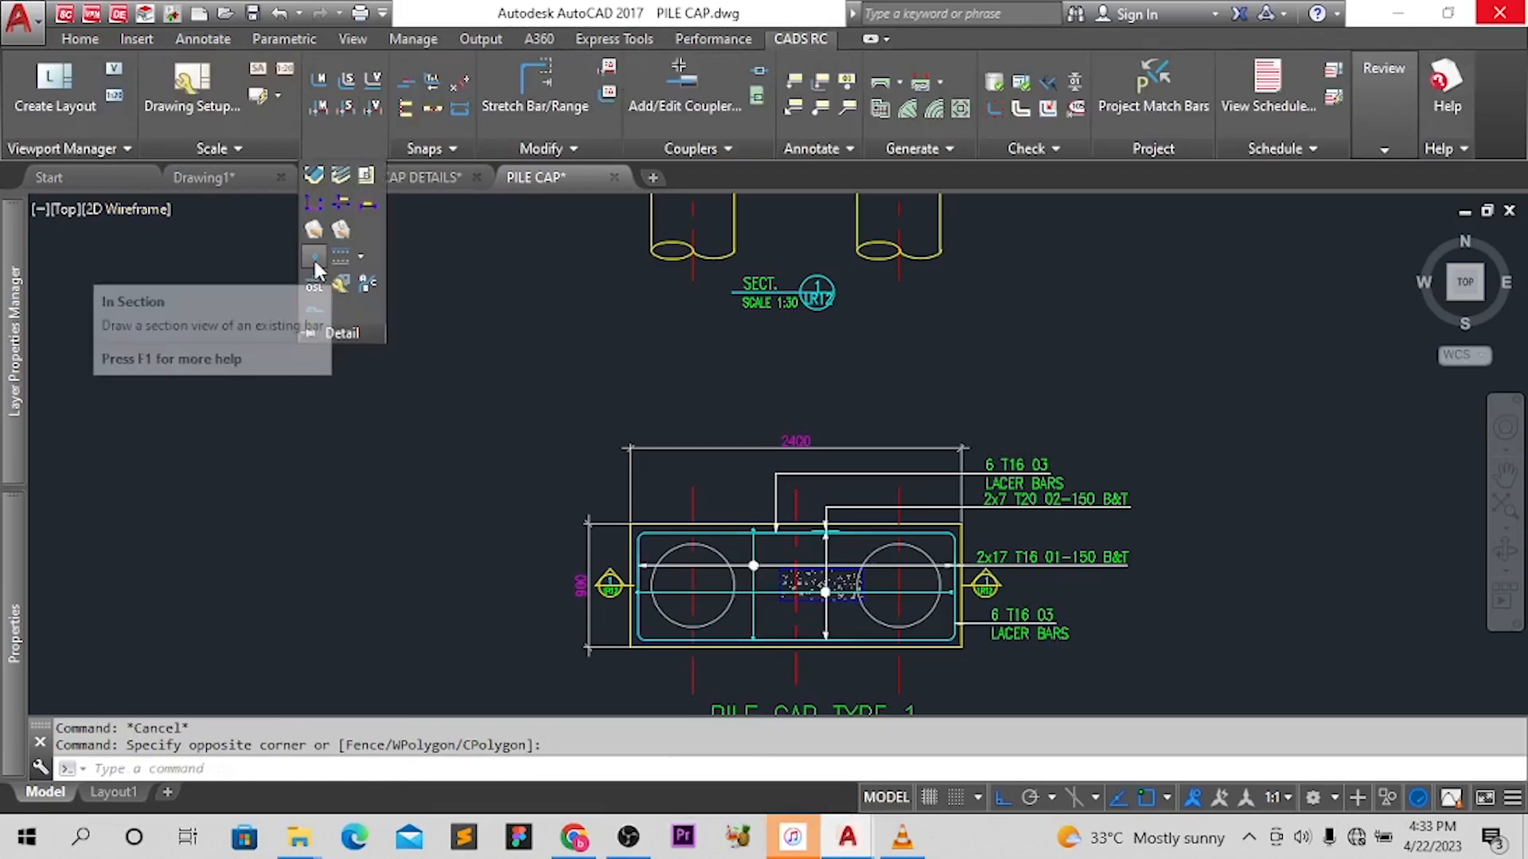
{"action": "left_click", "coordinate": [314, 259]}
{"action": "type", "text": "S"}
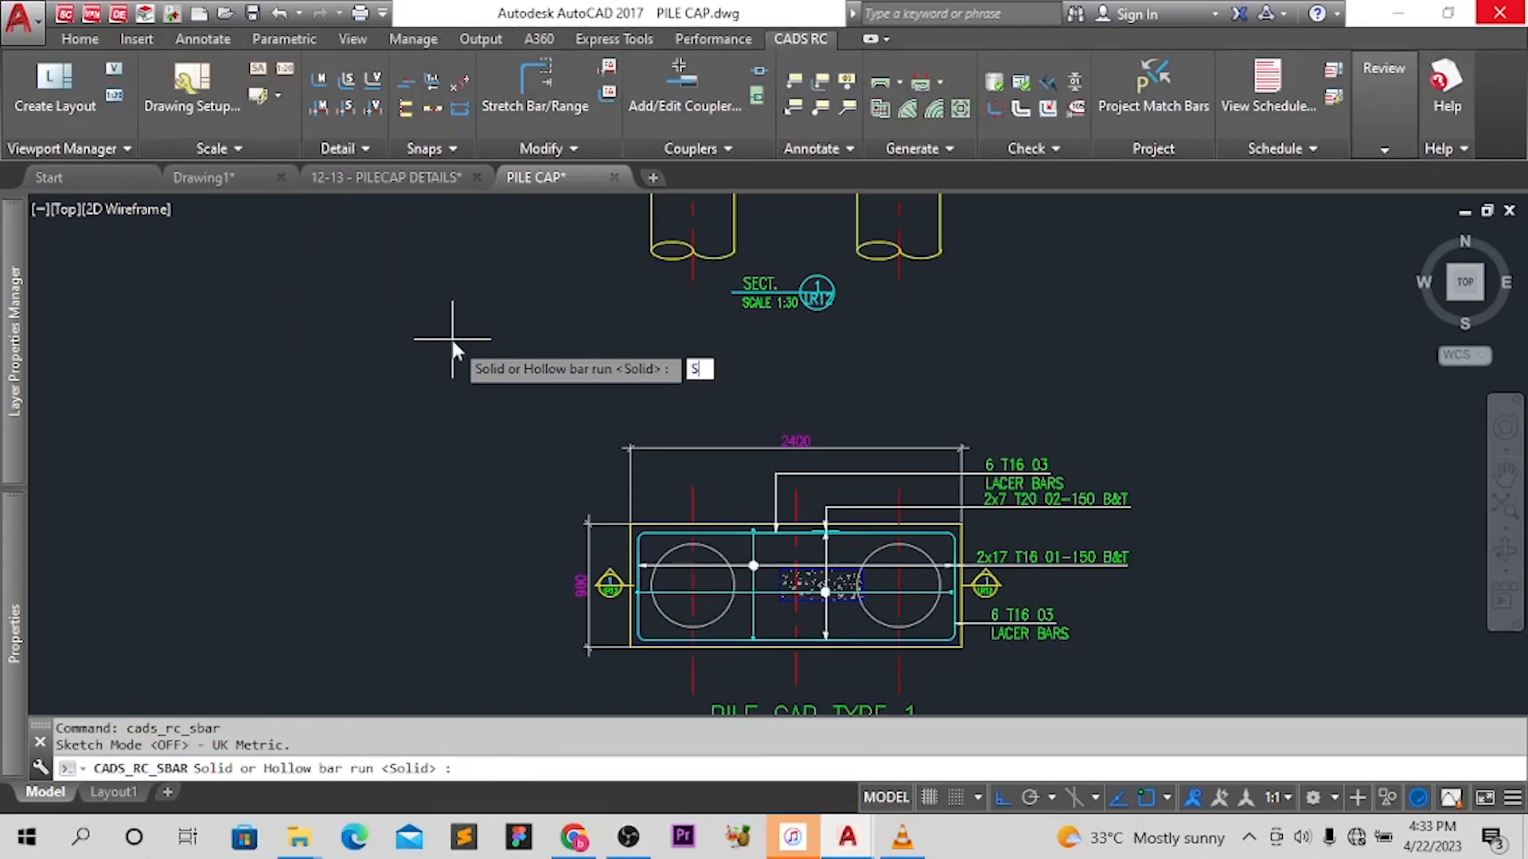
{"action": "key", "text": "Return"}
{"action": "scroll", "coordinate": [605, 577], "scroll_direction": "up", "scroll_amount": 2}
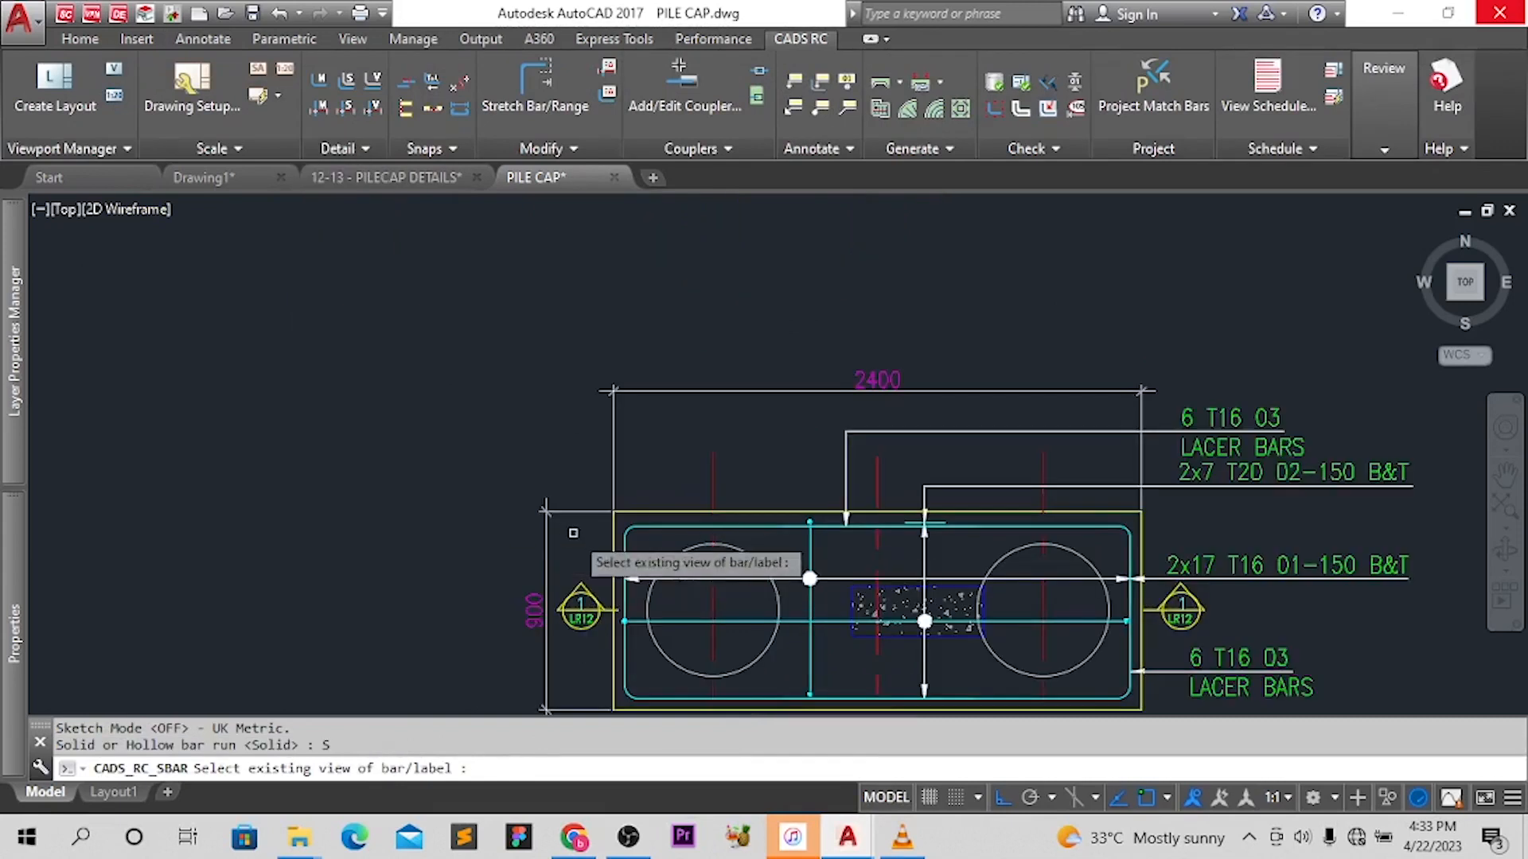
{"action": "left_click", "coordinate": [639, 577]}
{"action": "left_click", "coordinate": [740, 642]}
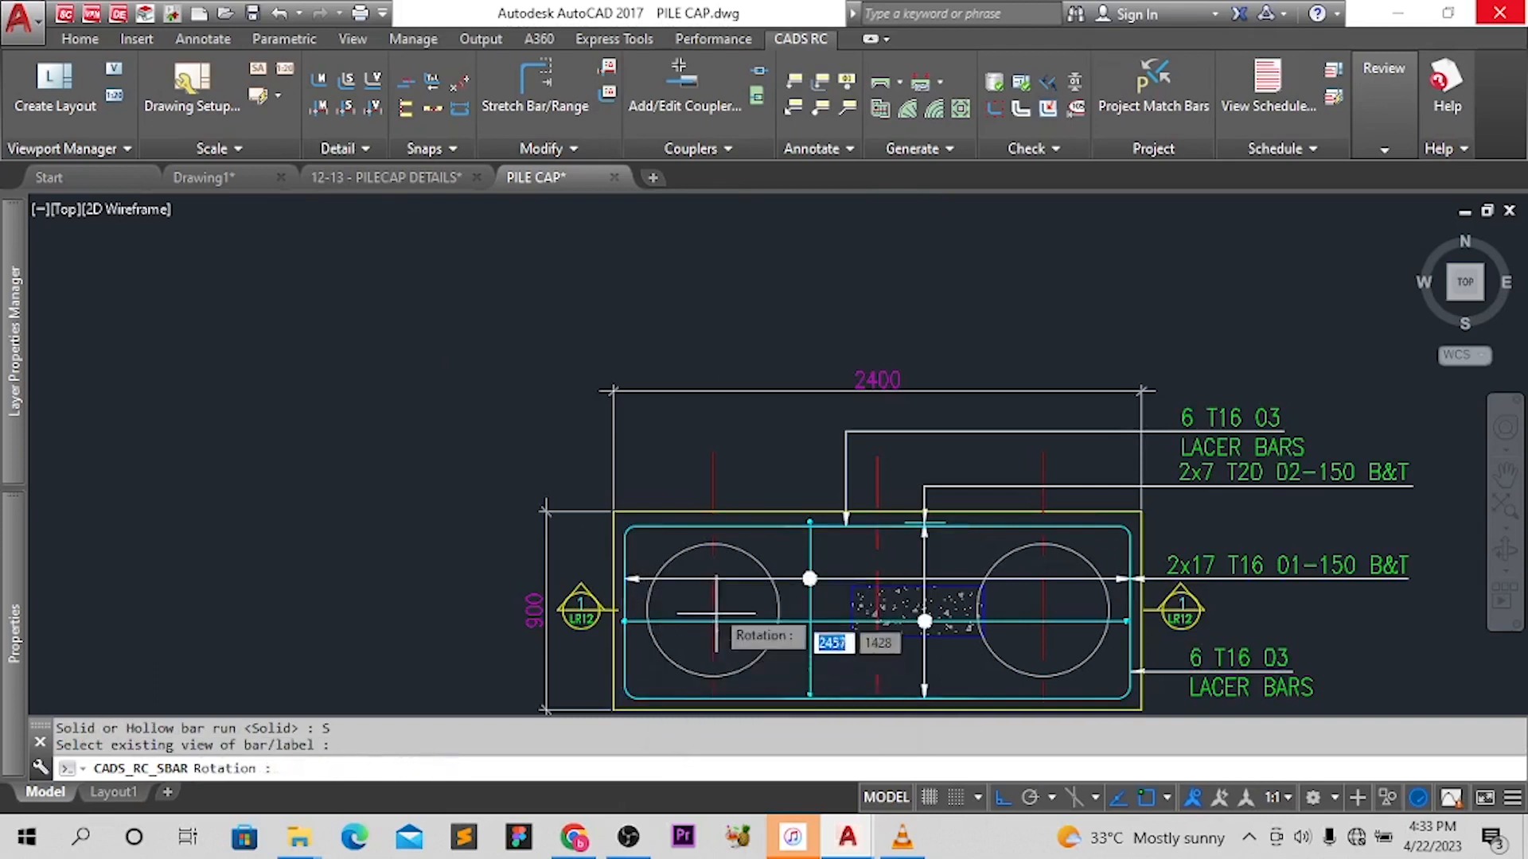
{"action": "scroll", "coordinate": [700, 605], "scroll_direction": "down", "scroll_amount": 5}
{"action": "scroll", "coordinate": [702, 561], "scroll_direction": "up", "scroll_amount": 5}
{"action": "scroll", "coordinate": [703, 561], "scroll_direction": "down", "scroll_amount": 4}
{"action": "middle_click_drag", "start_coordinate": [581, 312], "coordinate": [623, 515]}
{"action": "scroll", "coordinate": [614, 406], "scroll_direction": "up", "scroll_amount": 8}
{"action": "middle_click_drag", "start_coordinate": [642, 299], "coordinate": [599, 376]}
{"action": "scroll", "coordinate": [603, 369], "scroll_direction": "up", "scroll_amount": 5}
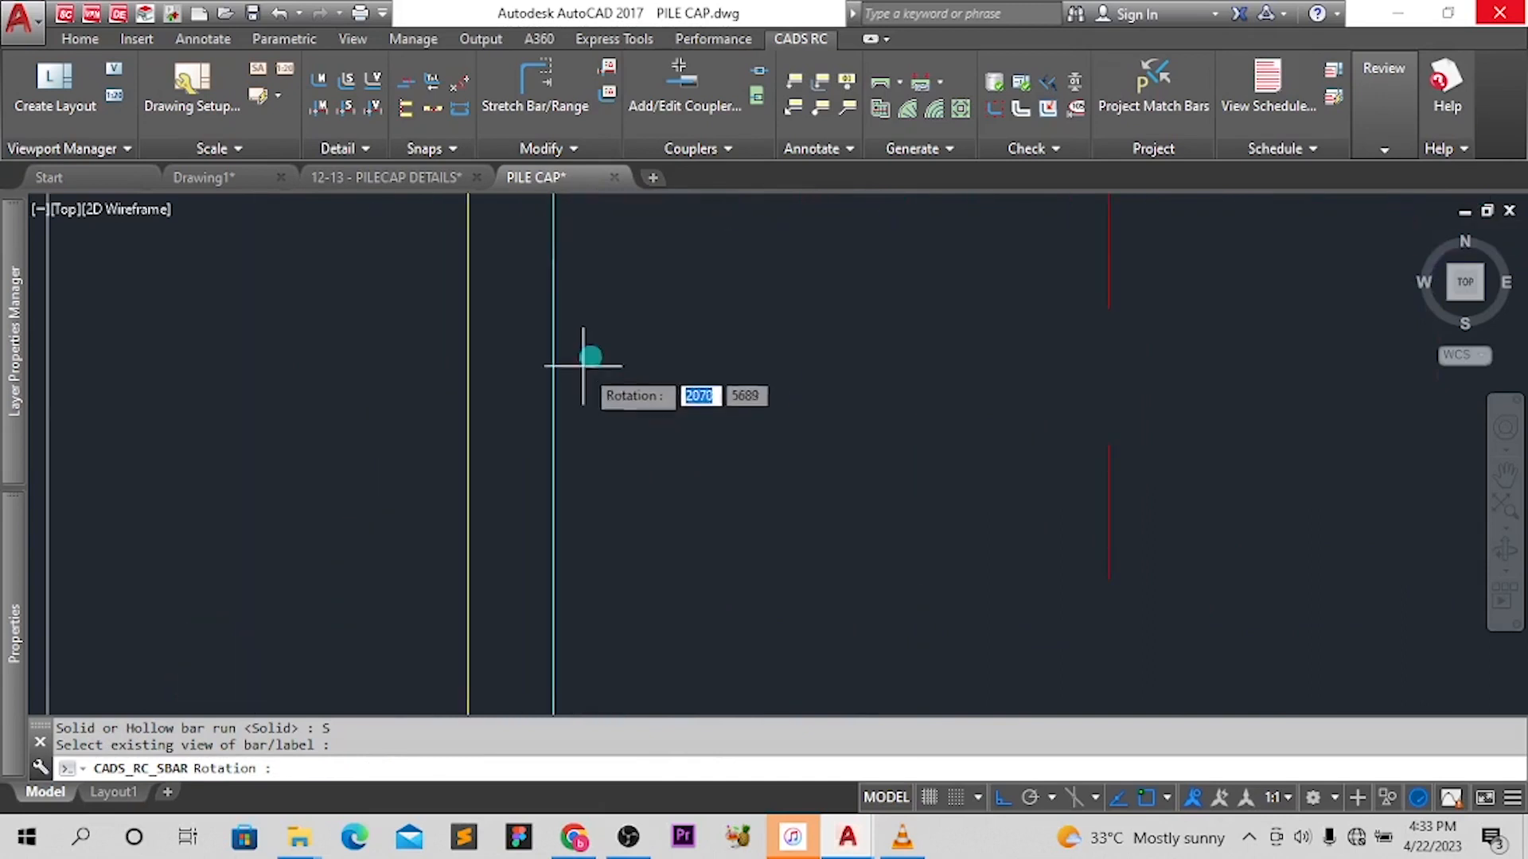
{"action": "left_click", "coordinate": [570, 350]}
{"action": "left_click", "coordinate": [613, 363]}
Copy the lacer bar dot straight down twice along the link's left leg at about 160 mm spacing, using Copy Bar View
{"action": "scroll", "coordinate": [613, 363], "scroll_direction": "down", "scroll_amount": 6}
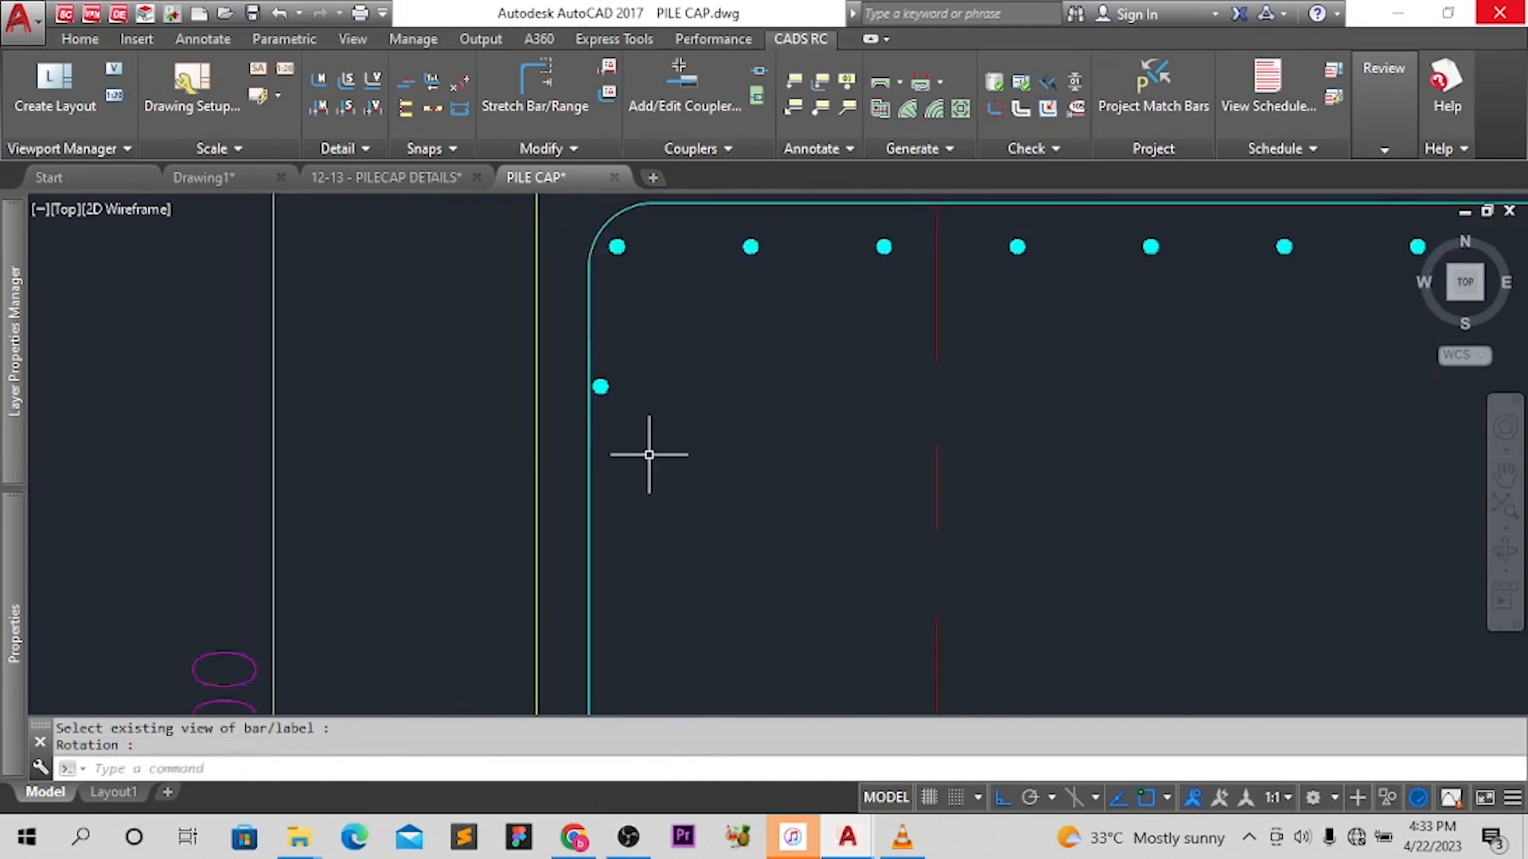
{"action": "left_click", "coordinate": [495, 272]}
{"action": "left_click", "coordinate": [623, 337]}
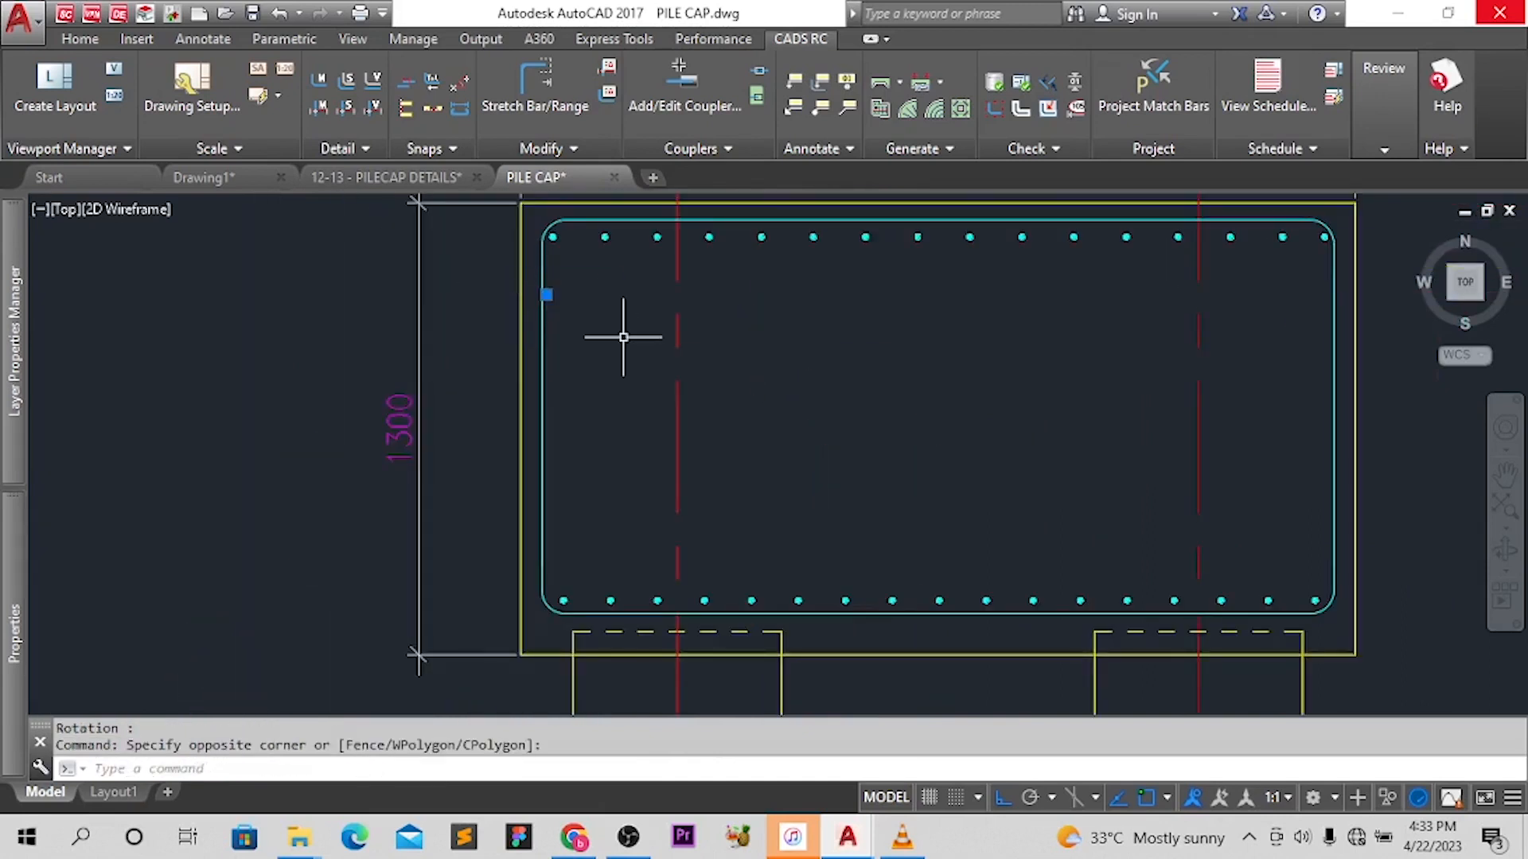
{"action": "type", "text": "co"}
{"action": "key", "text": "Return"}
{"action": "left_click", "coordinate": [269, 325]}
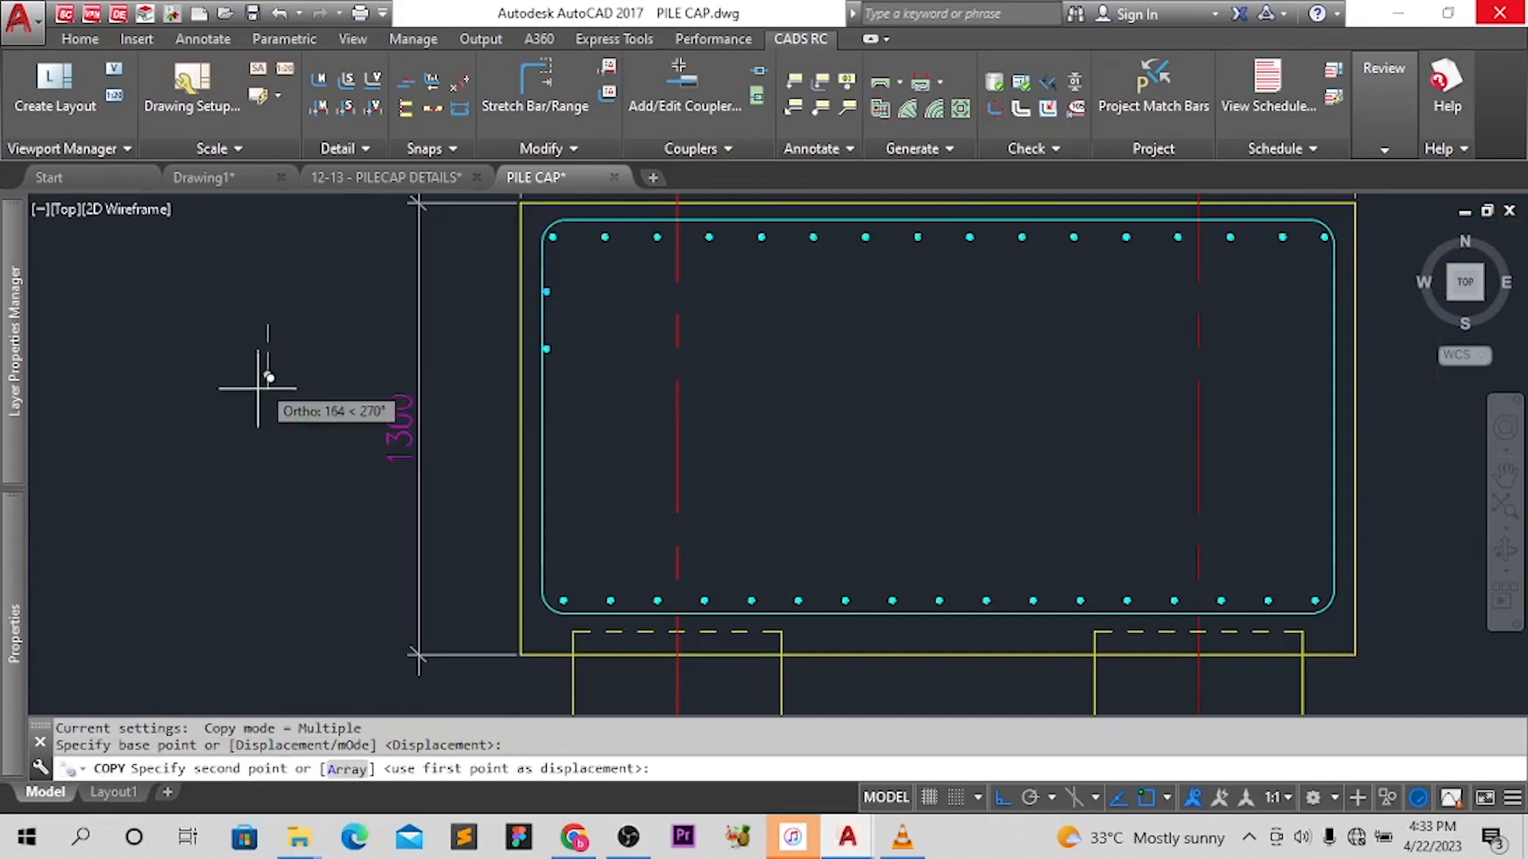
{"action": "left_click", "coordinate": [254, 362]}
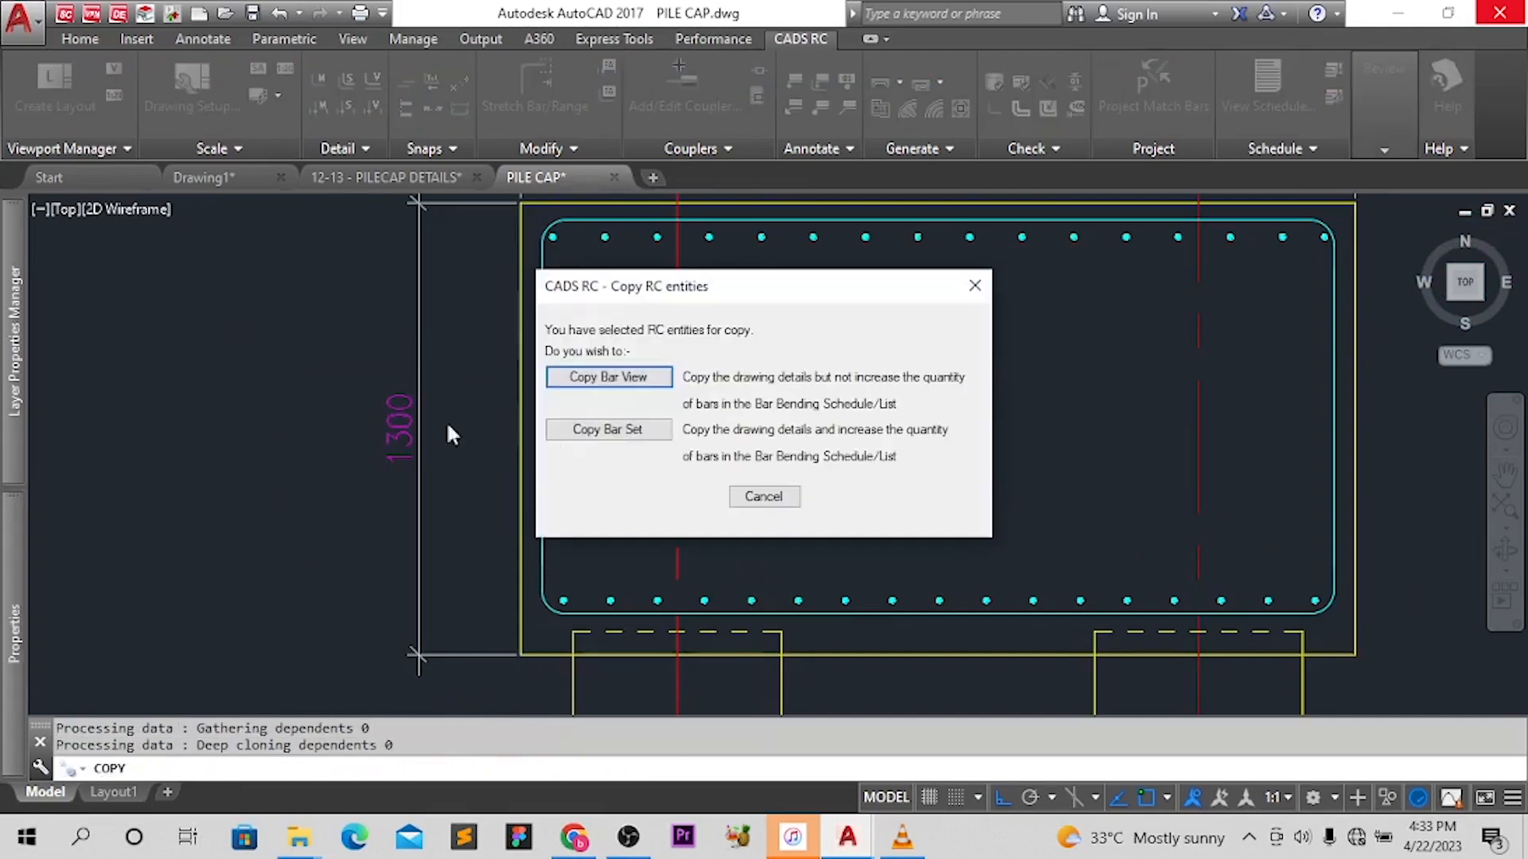
{"action": "left_click", "coordinate": [625, 377]}
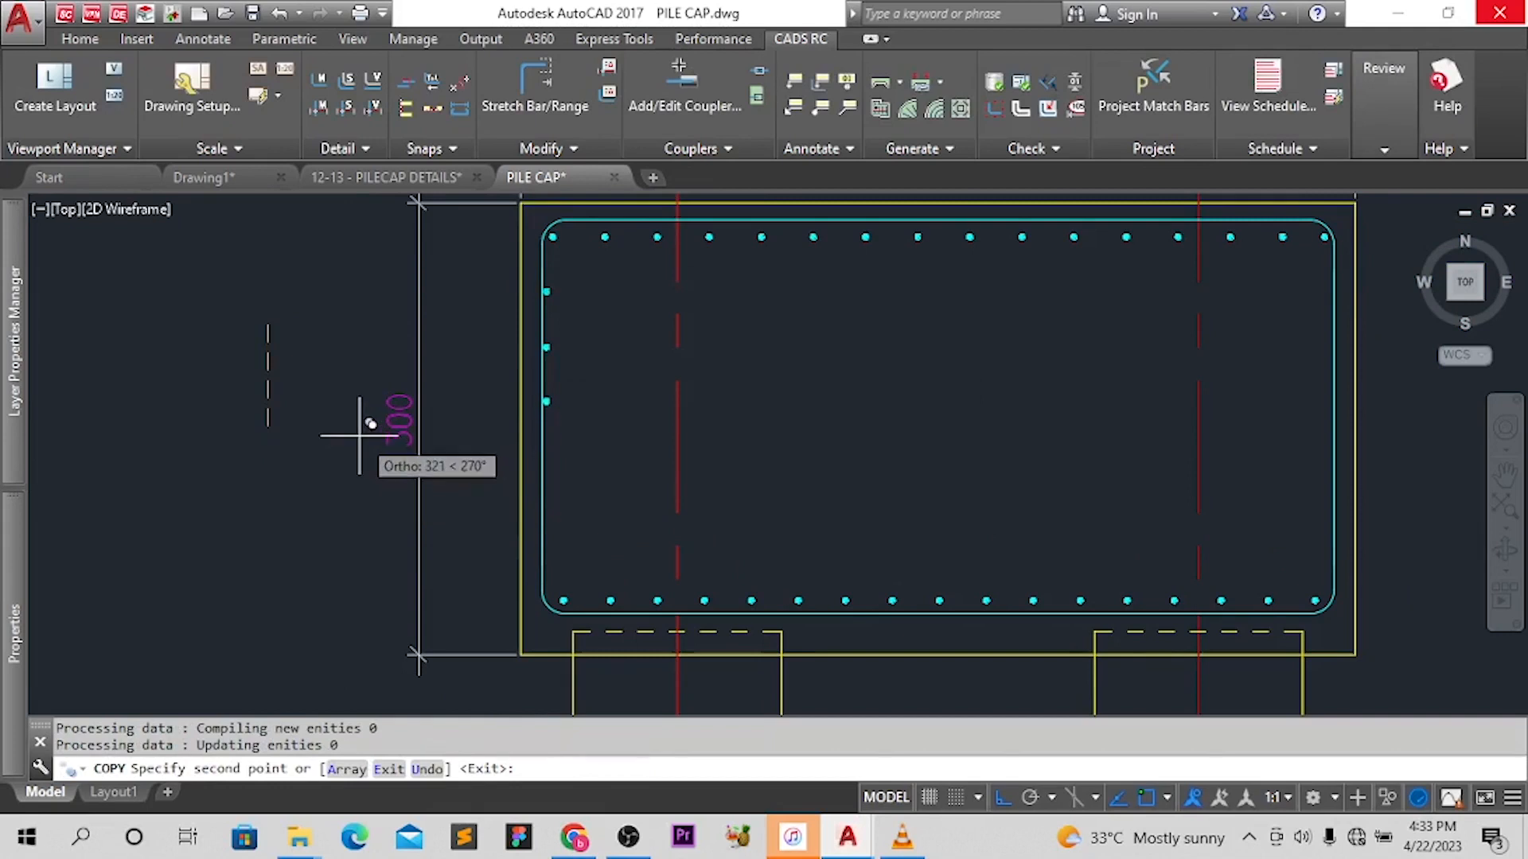
{"action": "key", "text": "Escape"}
Copy the three lacer bar dots about 459 mm straight down the left leg of the section's link, using Copy Bar View
{"action": "left_click", "coordinate": [494, 280]}
{"action": "left_click", "coordinate": [577, 406]}
{"action": "key", "text": "space"}
{"action": "left_click", "coordinate": [239, 333]}
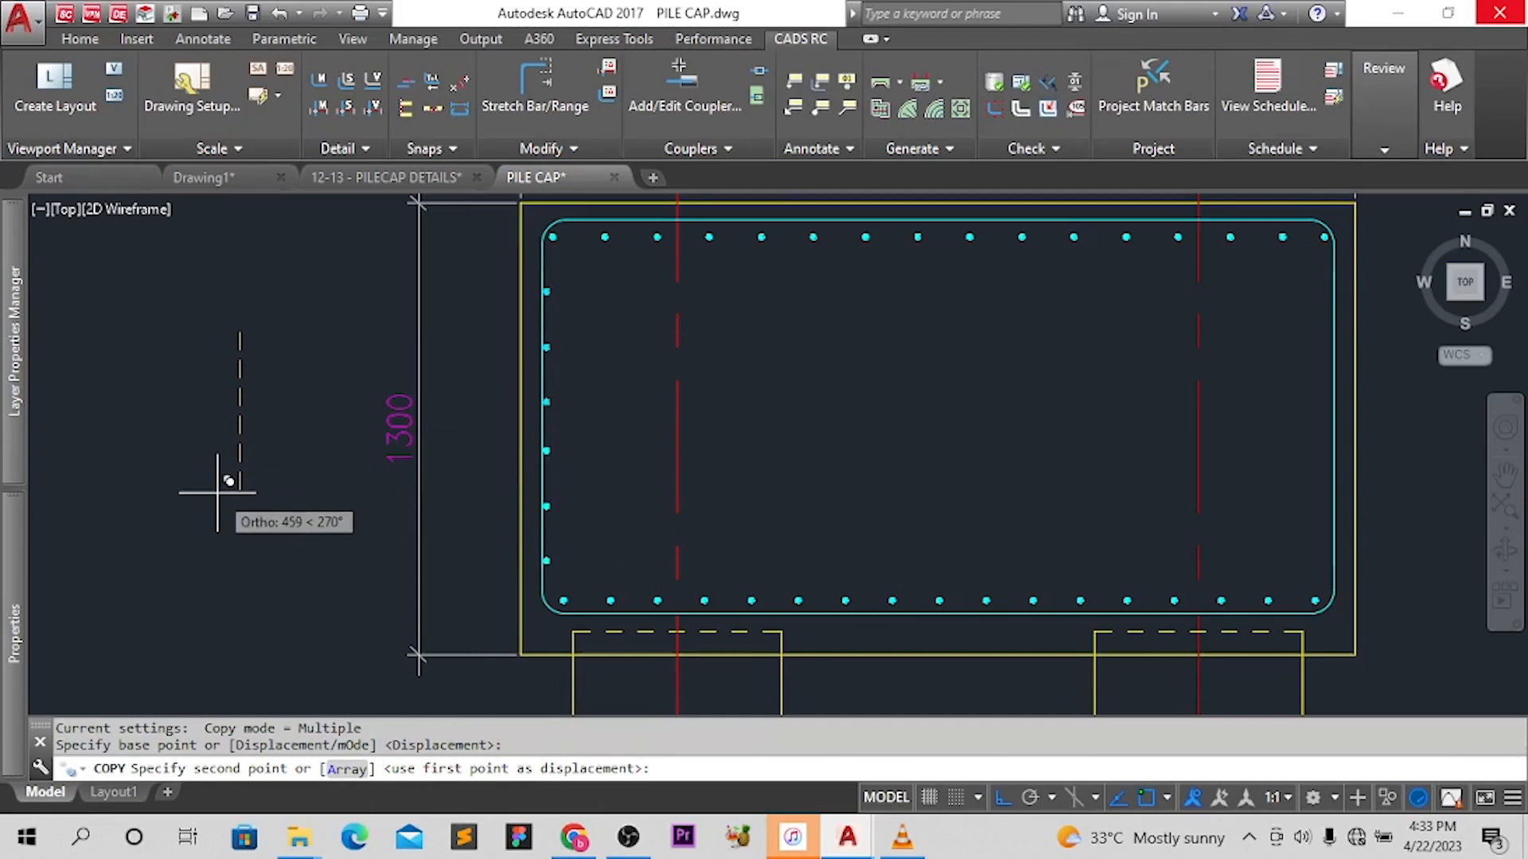
{"action": "left_click", "coordinate": [217, 493]}
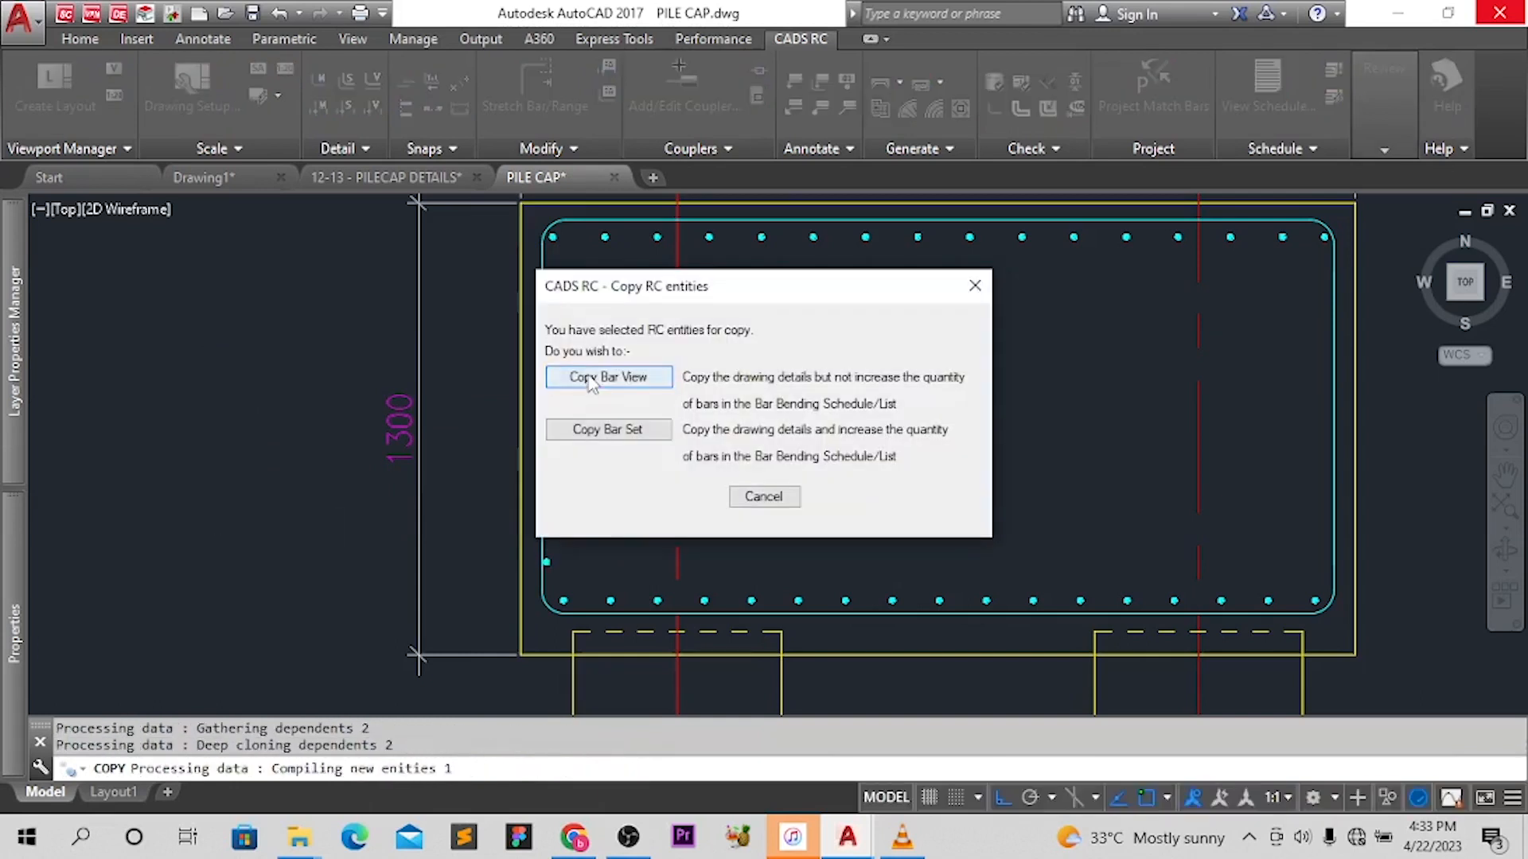
{"action": "left_click", "coordinate": [590, 377]}
{"action": "key", "text": "Escape"}
{"action": "scroll", "coordinate": [580, 512], "scroll_direction": "down", "scroll_amount": 2}
{"action": "scroll", "coordinate": [726, 501], "scroll_direction": "down", "scroll_amount": 4}
{"action": "scroll", "coordinate": [708, 601], "scroll_direction": "up", "scroll_amount": 4}
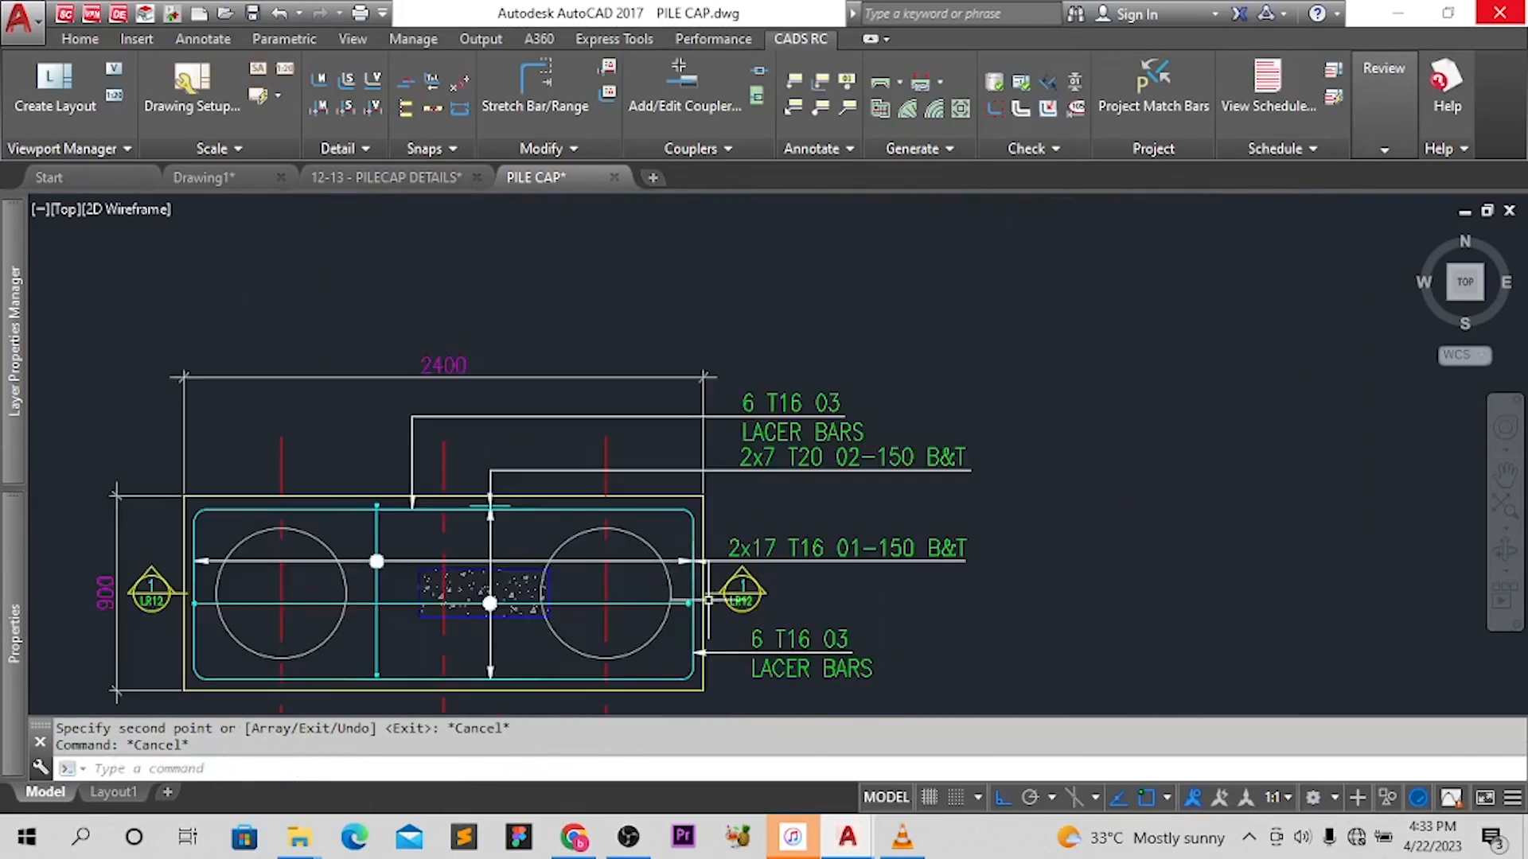
{"action": "right_click", "coordinate": [774, 475]}
{"action": "mouse_move", "coordinate": [935, 96]}
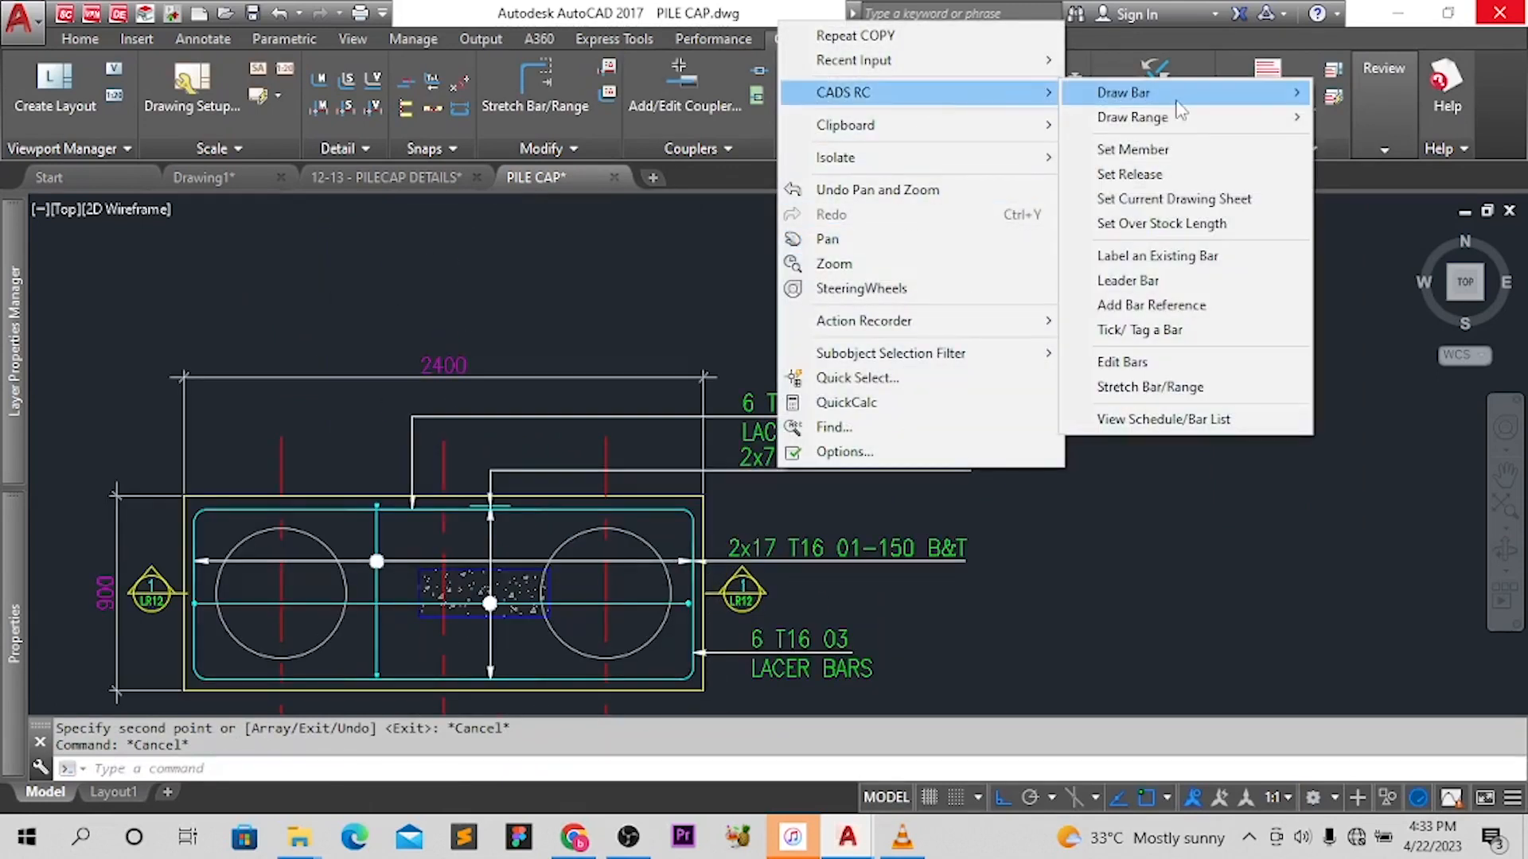
{"action": "left_click", "coordinate": [485, 265]}
{"action": "left_click", "coordinate": [374, 246]}
Draw a solid in-section view of the right-hand lacer U-bar just inside the right leg of the section's link, below its top corner
{"action": "left_click", "coordinate": [364, 151]}
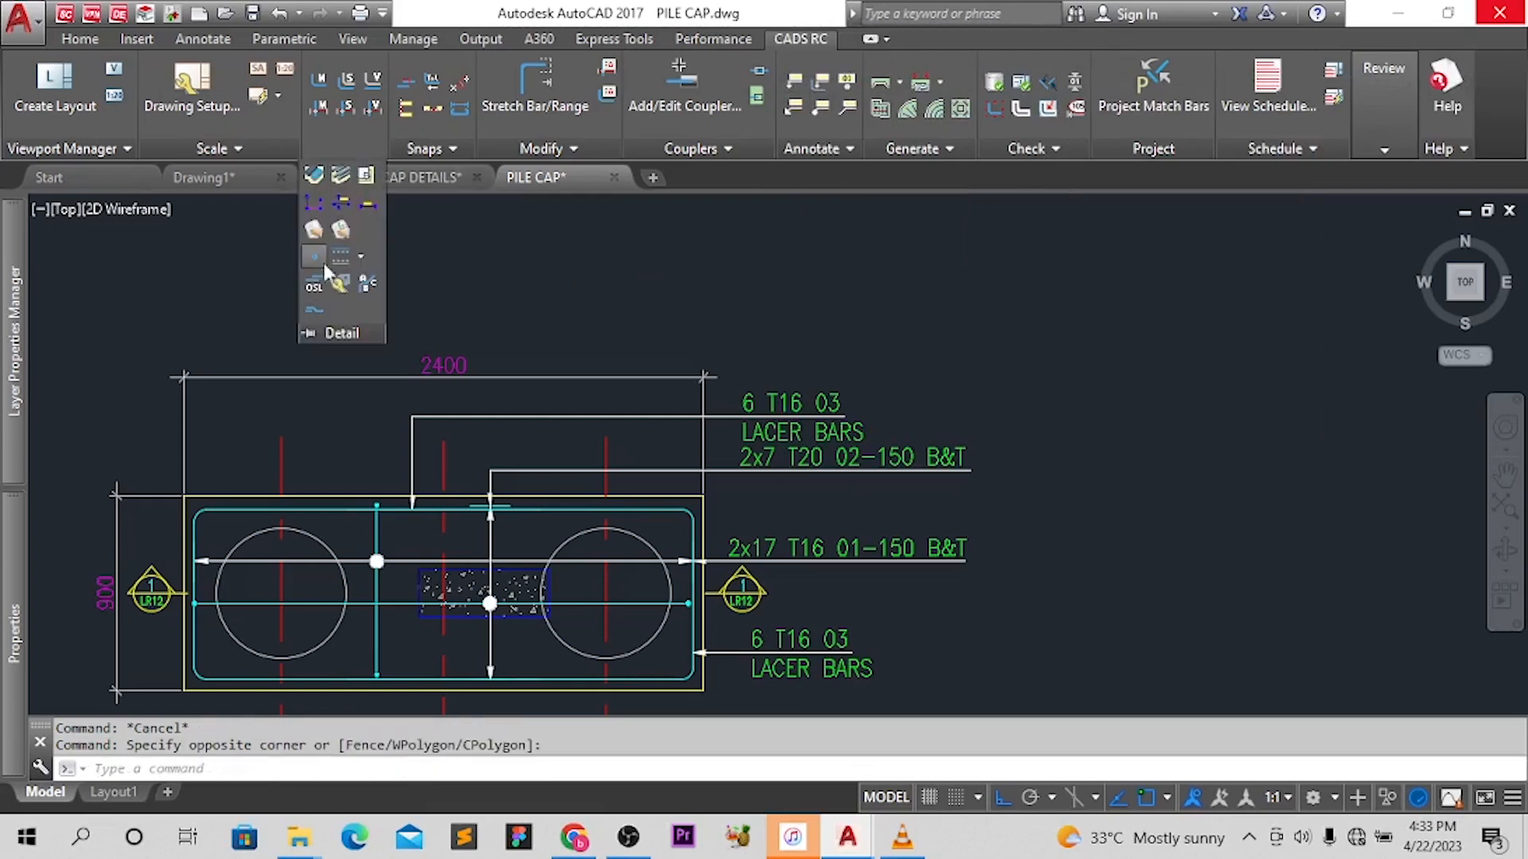
{"action": "left_click", "coordinate": [315, 263]}
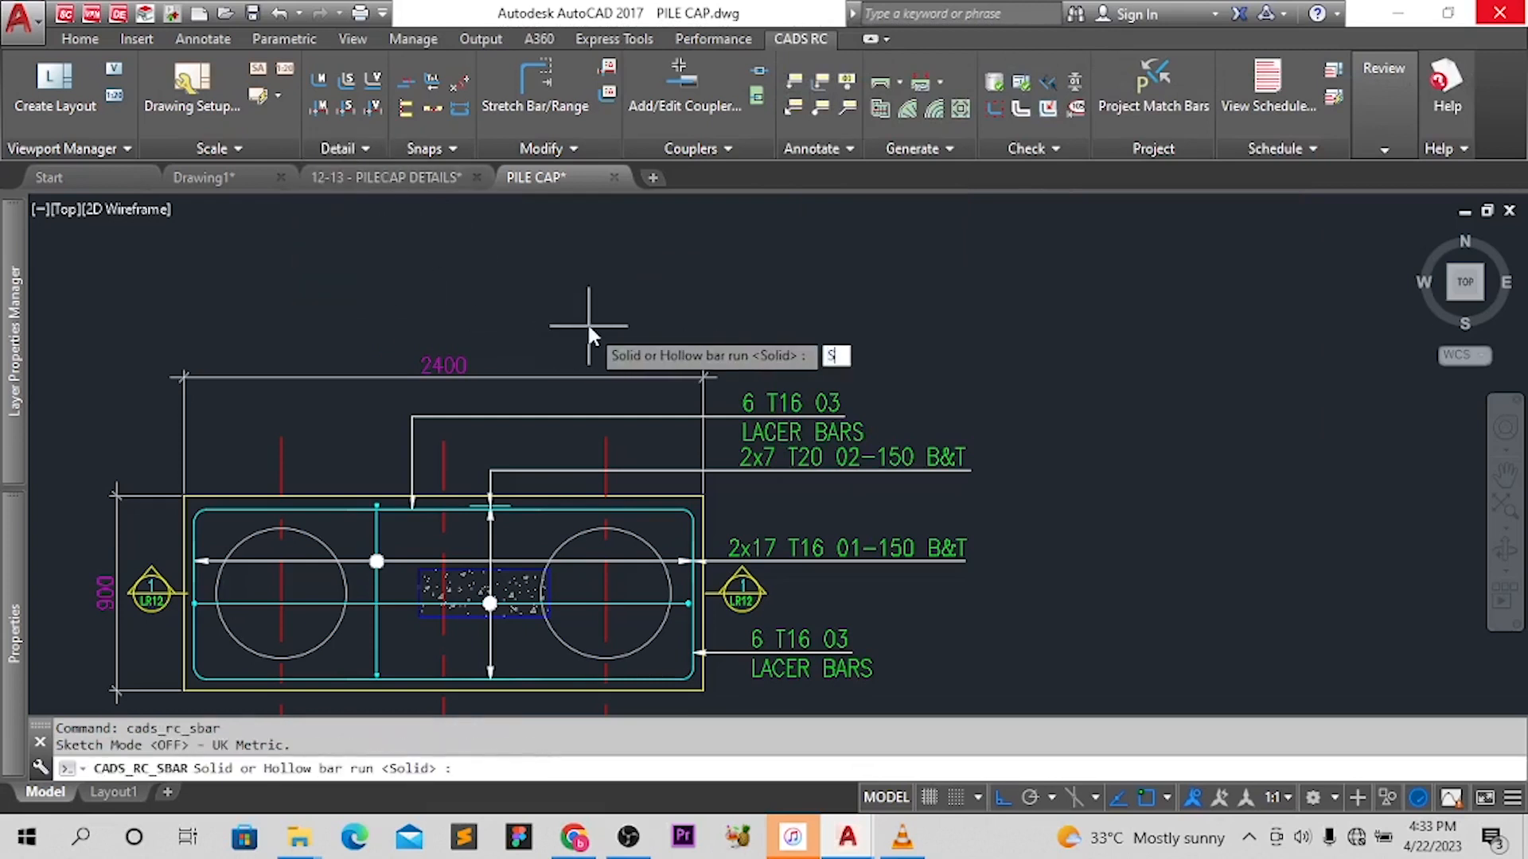
{"action": "left_click", "coordinate": [691, 509]}
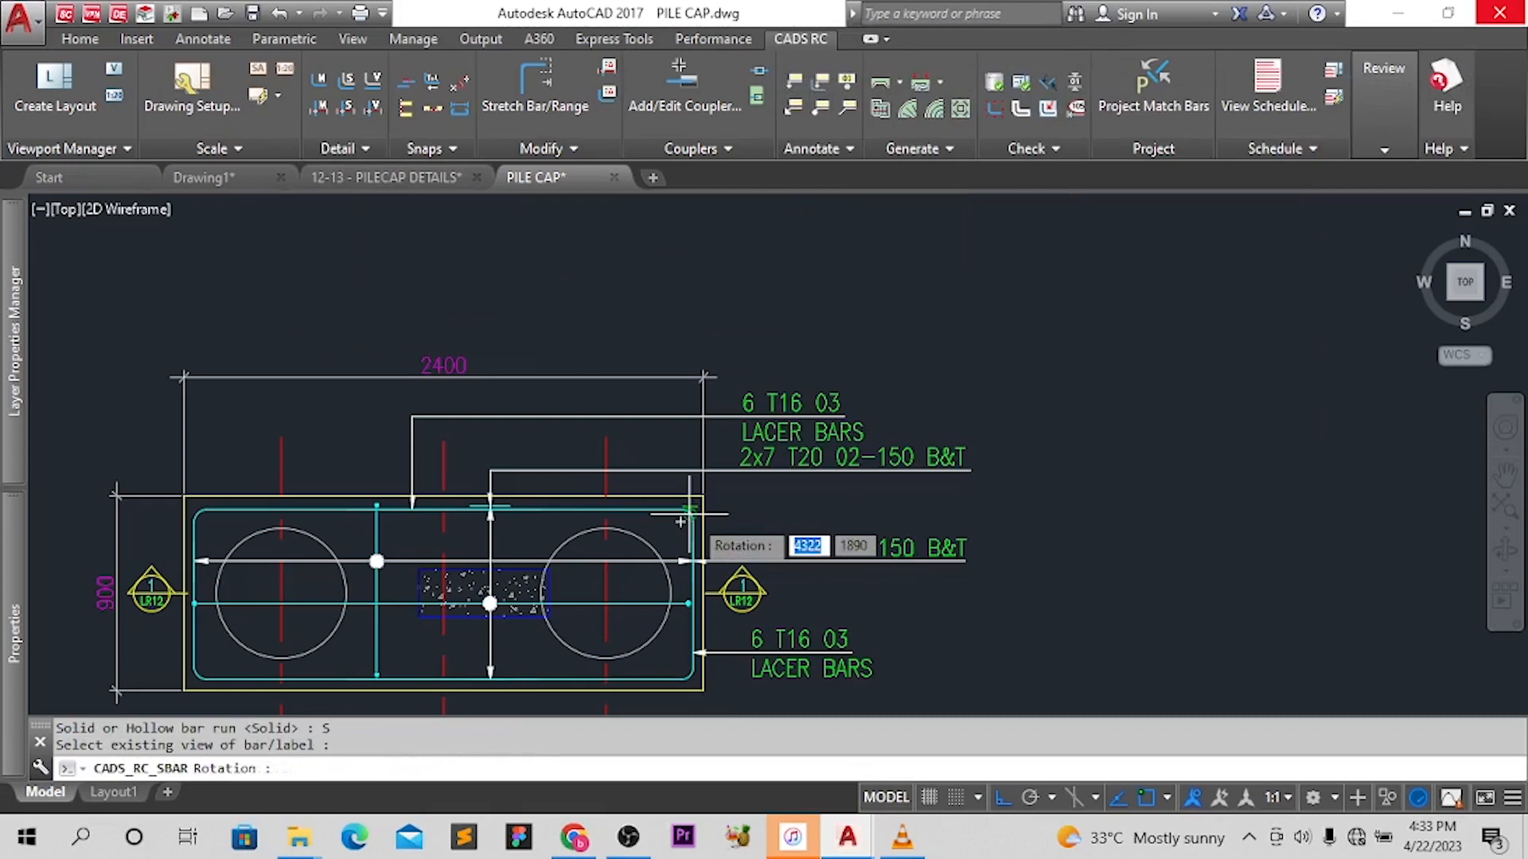
{"action": "scroll", "coordinate": [767, 417], "scroll_direction": "down", "scroll_amount": 6}
{"action": "scroll", "coordinate": [767, 400], "scroll_direction": "up", "scroll_amount": 10}
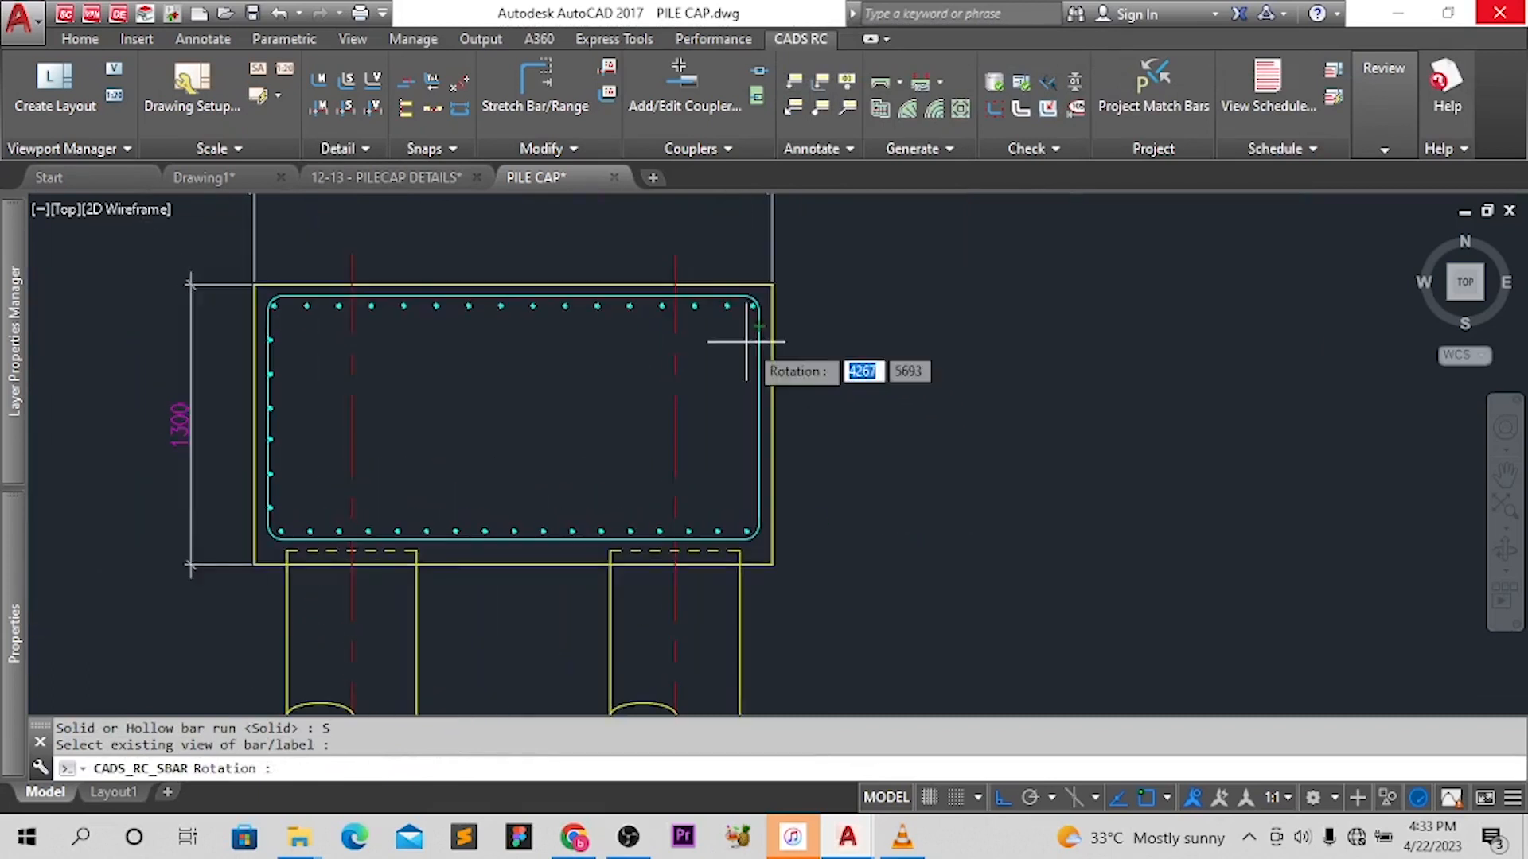
{"action": "left_click", "coordinate": [744, 293]}
Copy the right-hand lacer bar dot straight down twice along the right leg of the section's link, keeping even spacing
{"action": "scroll", "coordinate": [741, 308], "scroll_direction": "down", "scroll_amount": 2}
{"action": "scroll", "coordinate": [741, 308], "scroll_direction": "down", "scroll_amount": 3}
{"action": "left_click", "coordinate": [736, 293]}
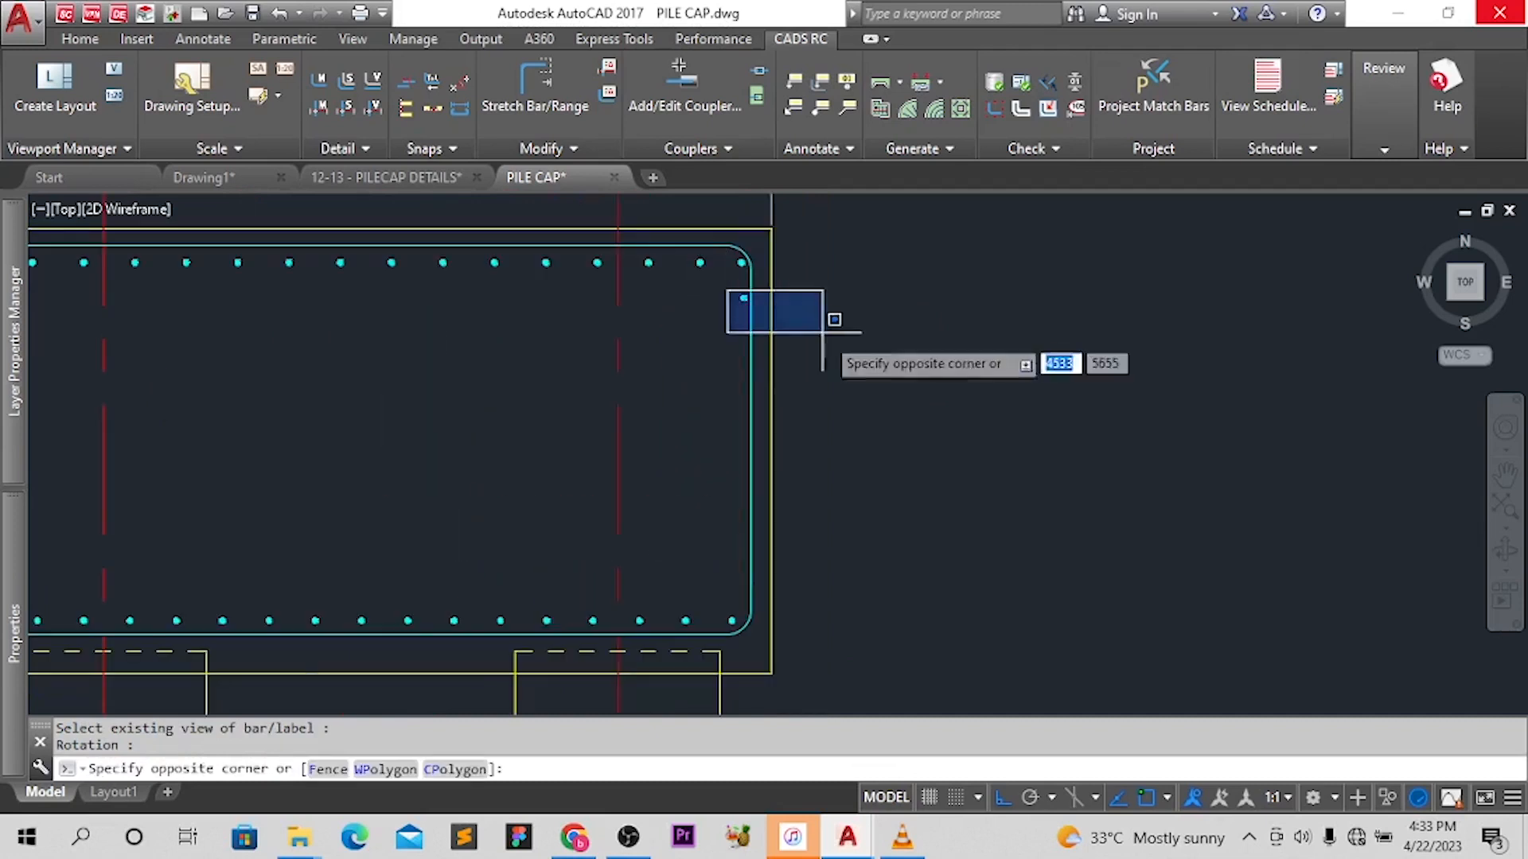
{"action": "left_click", "coordinate": [822, 334]}
{"action": "type", "text": "co"}
{"action": "key", "text": "Return"}
{"action": "scroll", "coordinate": [819, 366], "scroll_direction": "down", "scroll_amount": 3}
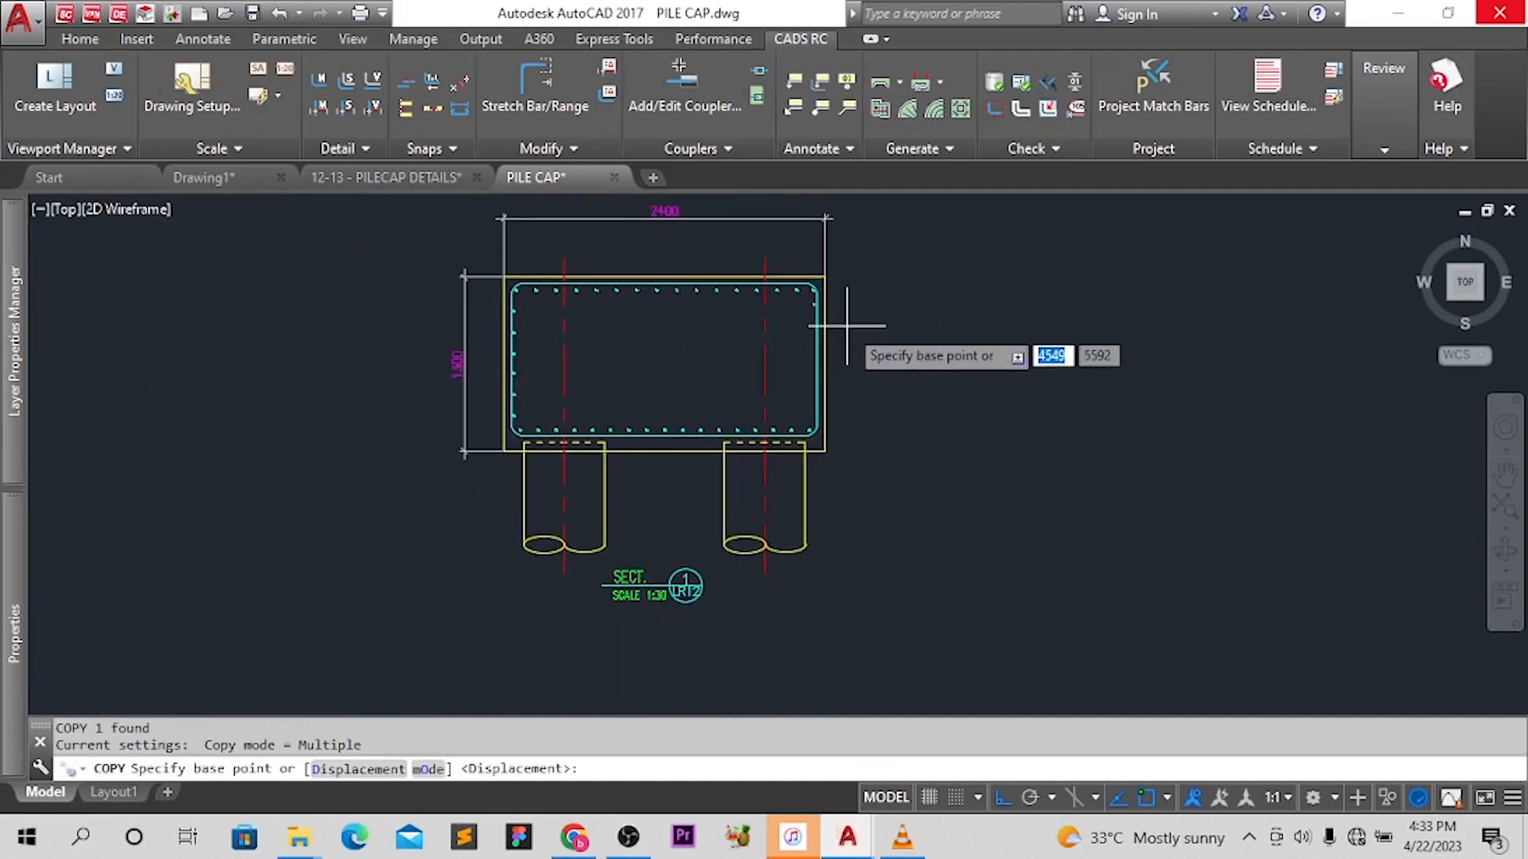
{"action": "scroll", "coordinate": [842, 314], "scroll_direction": "up", "scroll_amount": 2}
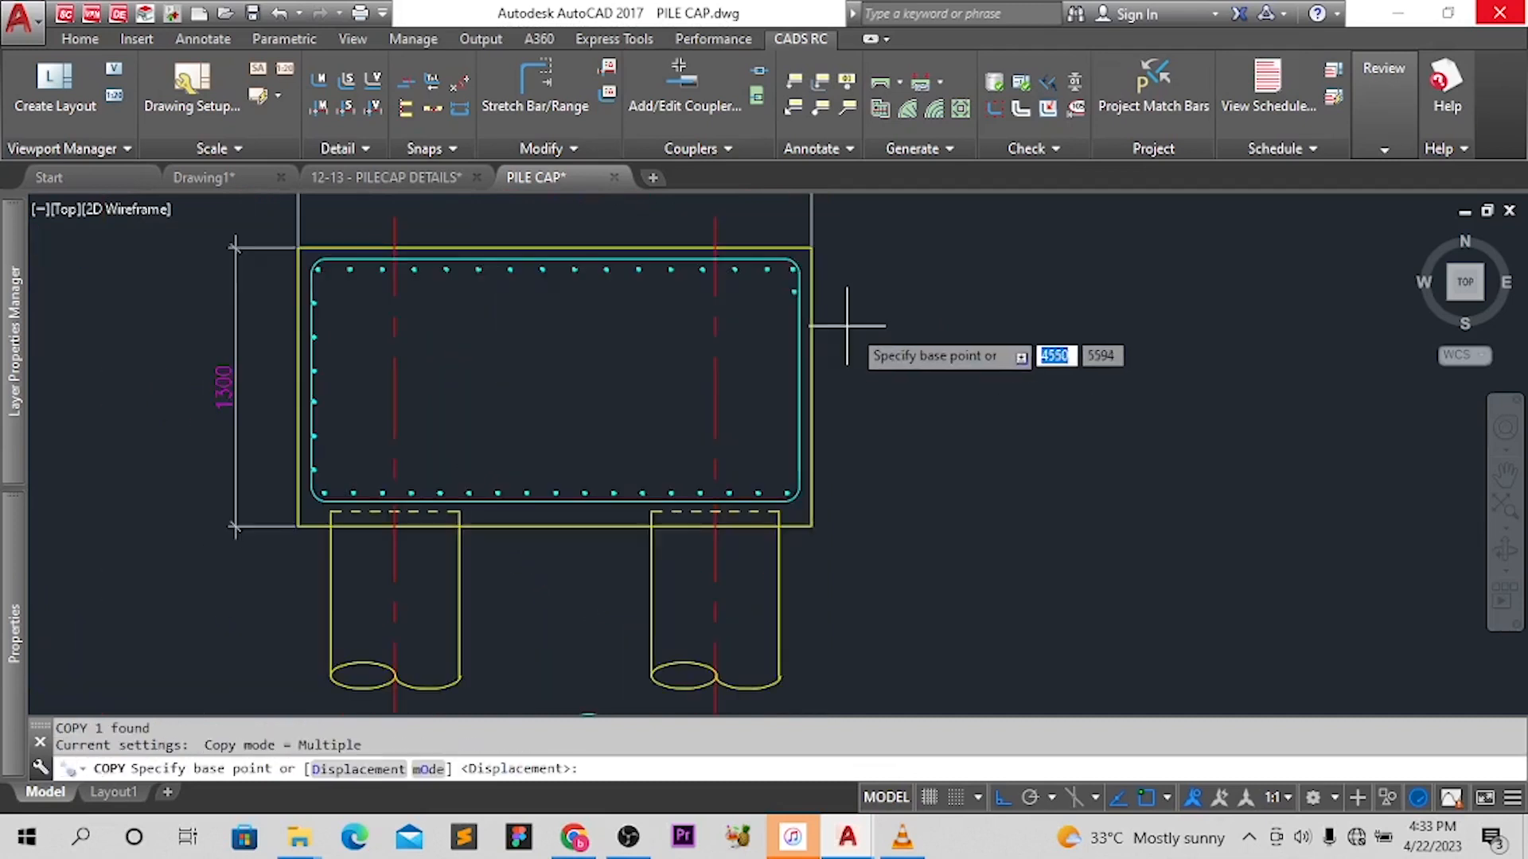
{"action": "left_click", "coordinate": [886, 356]}
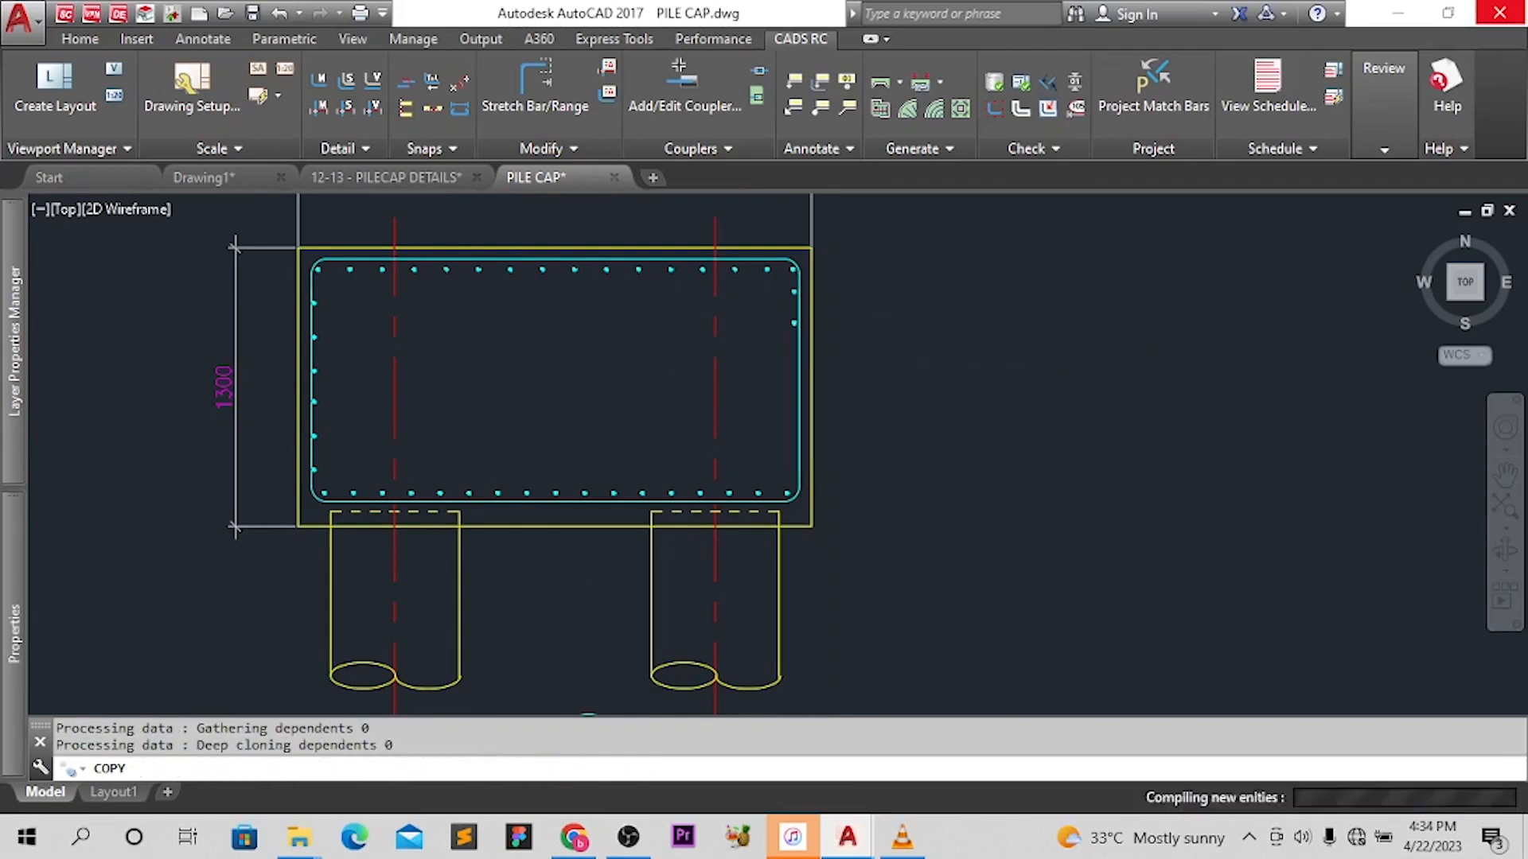
{"action": "key", "text": "Return"}
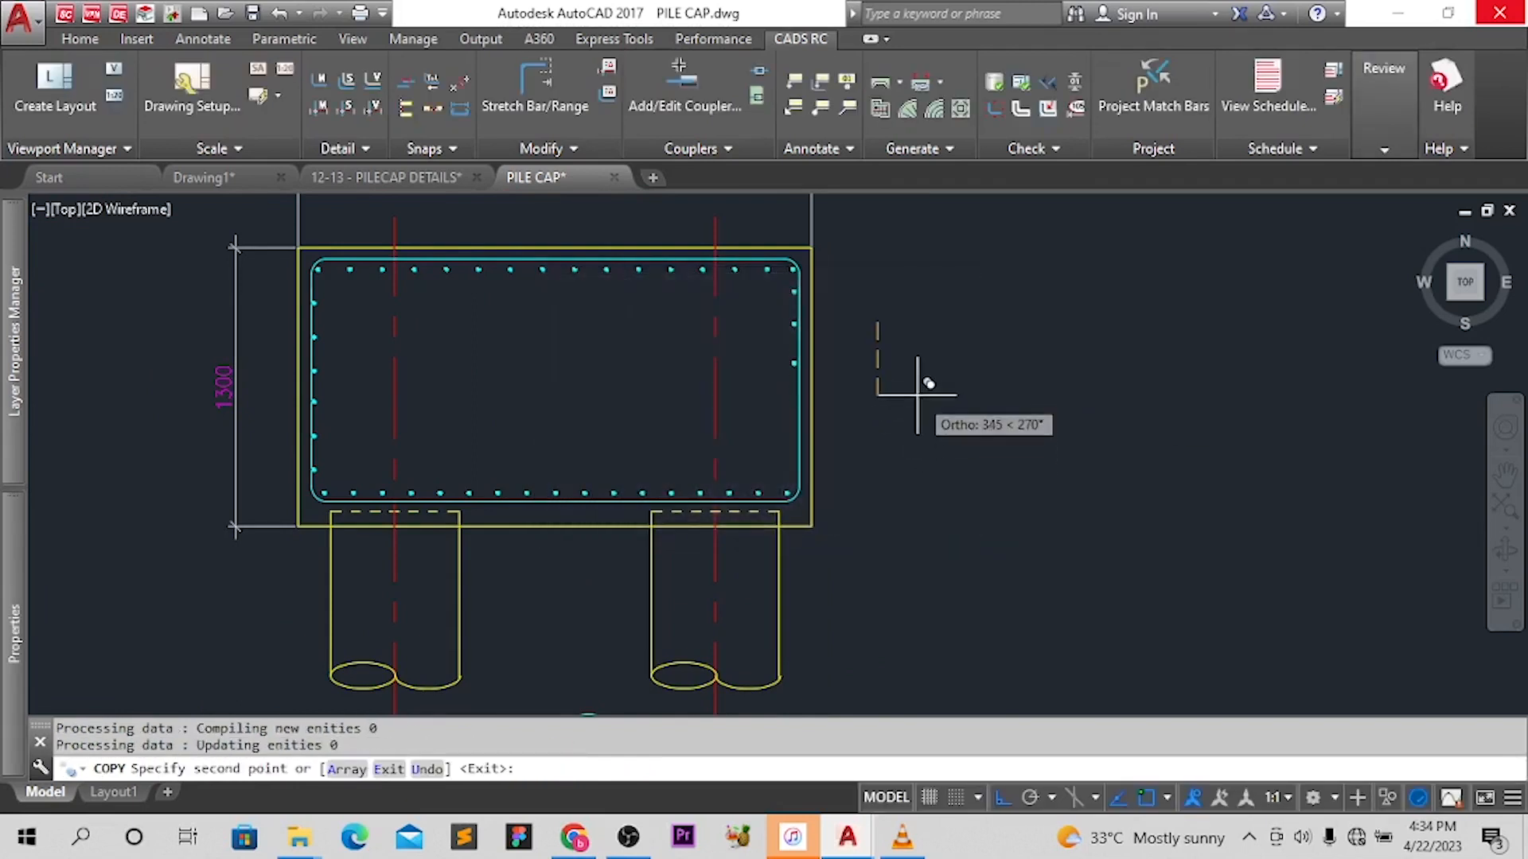
{"action": "key", "text": "Escape"}
Copy the three right-hand lacer bar dots about 475 mm straight down the right leg of the section's link
{"action": "left_click", "coordinate": [733, 249]}
{"action": "left_click", "coordinate": [858, 395]}
{"action": "type", "text": "co"}
{"action": "key", "text": "Return"}
{"action": "left_click", "coordinate": [913, 358]}
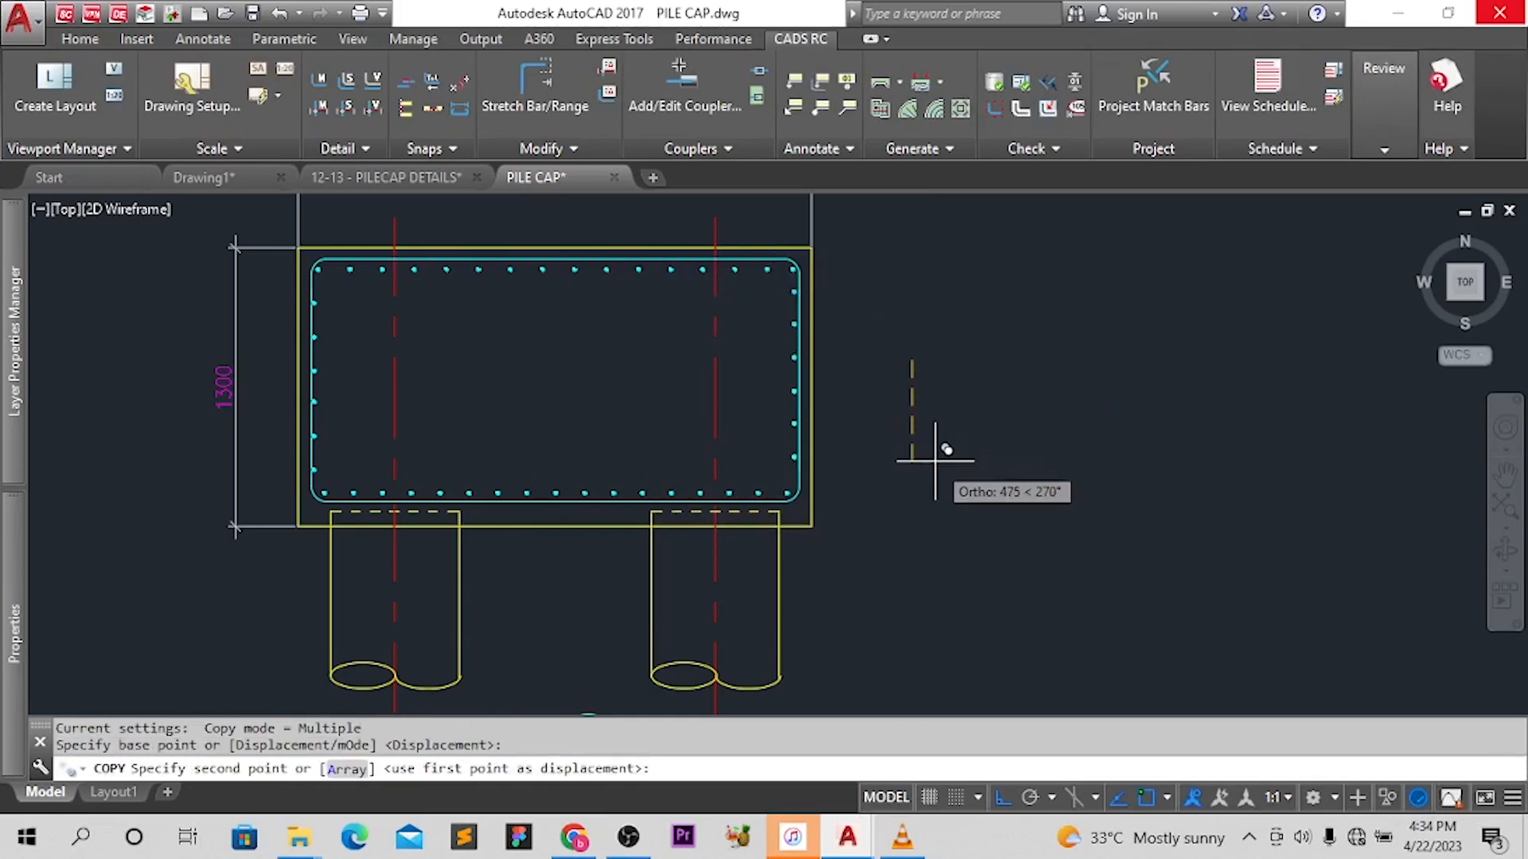
{"action": "left_click", "coordinate": [637, 374]}
{"action": "left_click", "coordinate": [629, 381]}
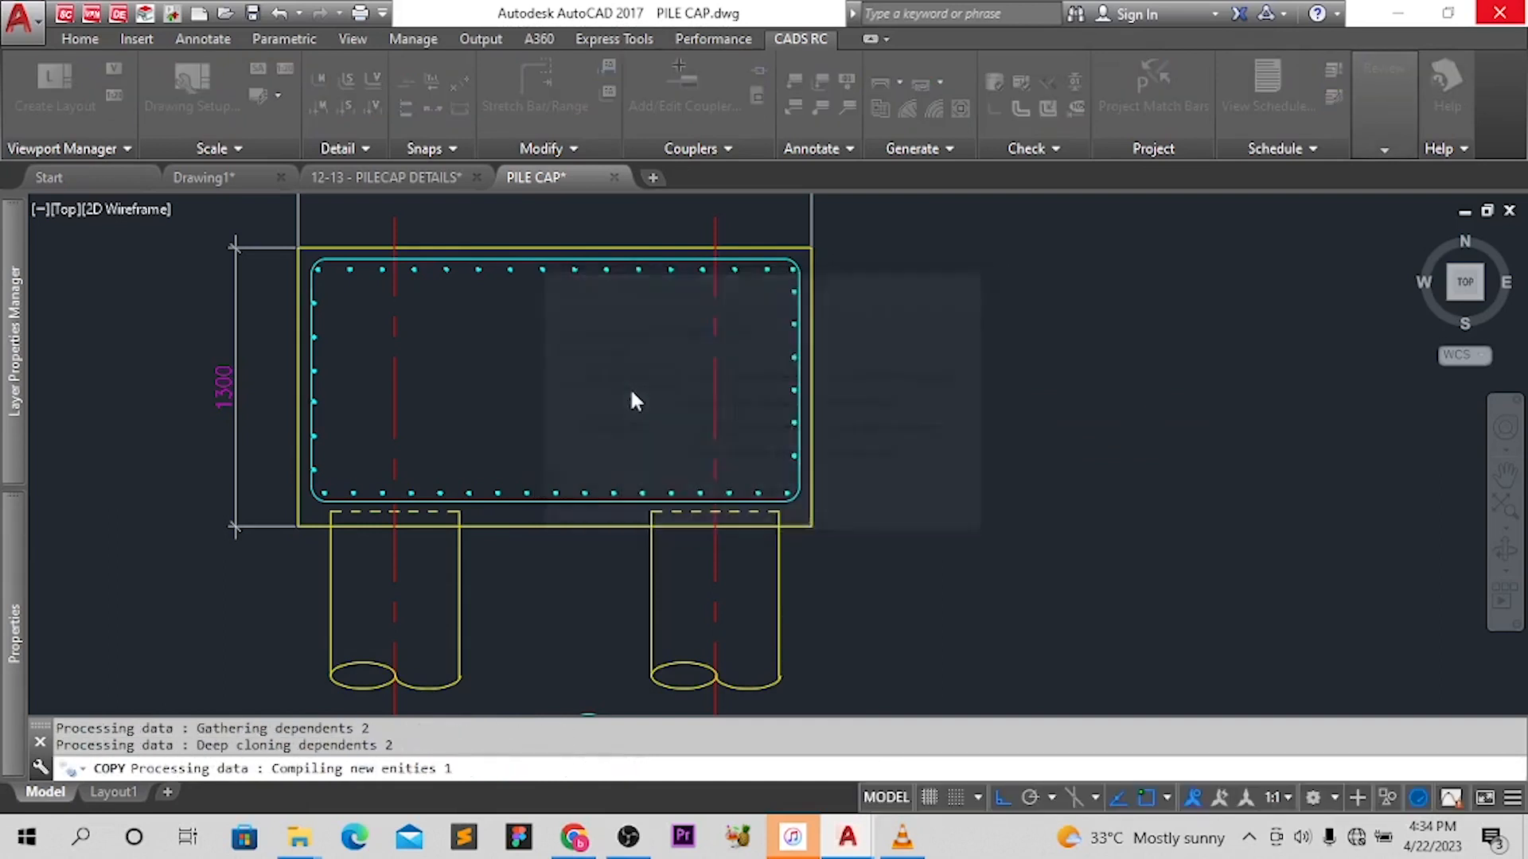
{"action": "key", "text": "Escape"}
Place eight 01 bar references in a row above the section's top edge, at about every second top bar dot
{"action": "scroll", "coordinate": [513, 366], "scroll_direction": "down", "scroll_amount": 3}
{"action": "scroll", "coordinate": [525, 406], "scroll_direction": "up", "scroll_amount": 1}
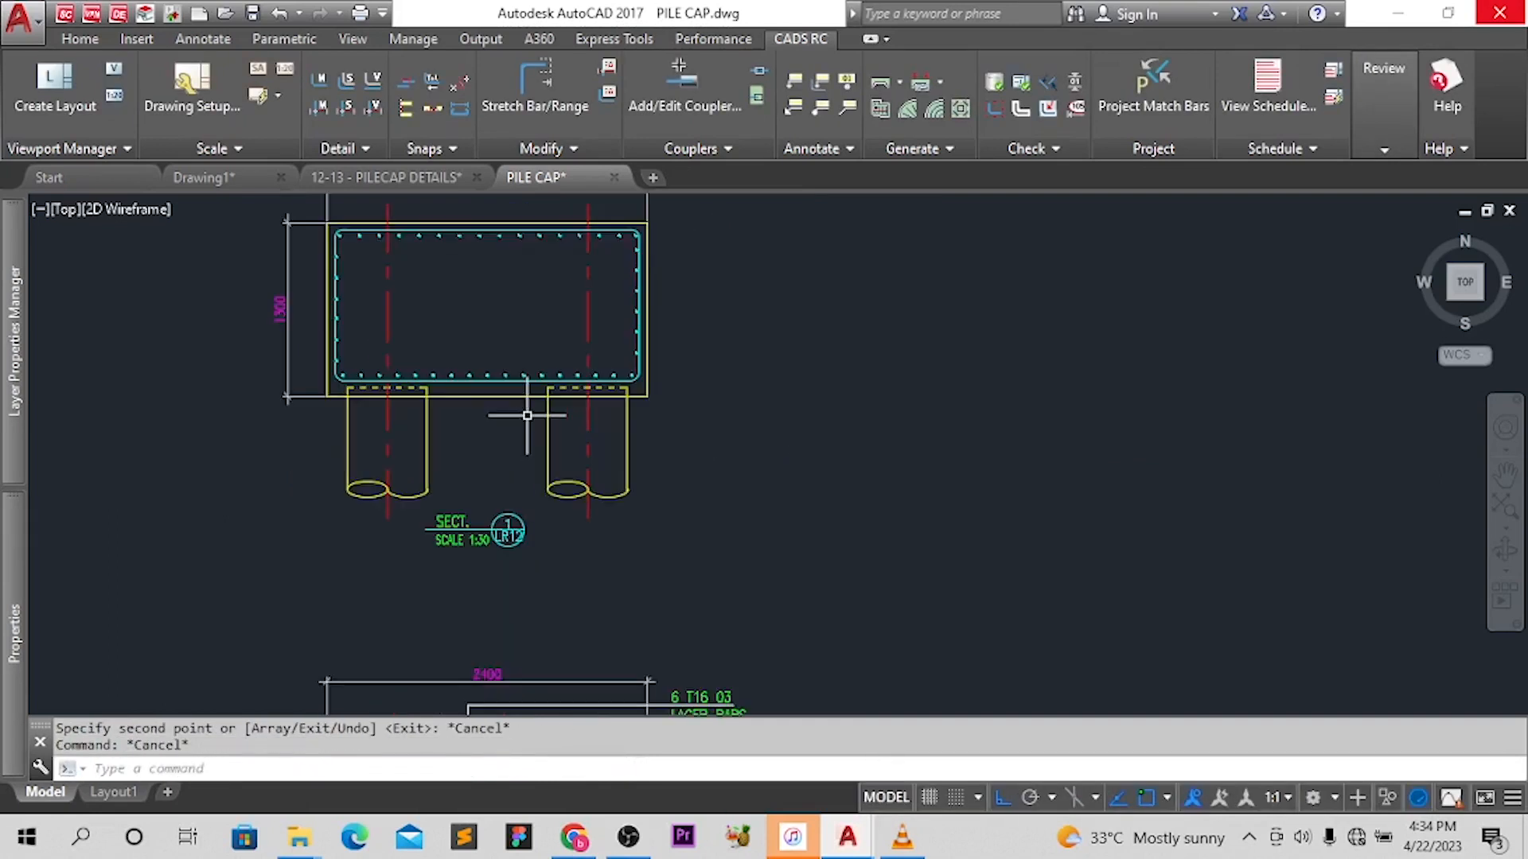
{"action": "scroll", "coordinate": [385, 385], "scroll_direction": "up", "scroll_amount": 2}
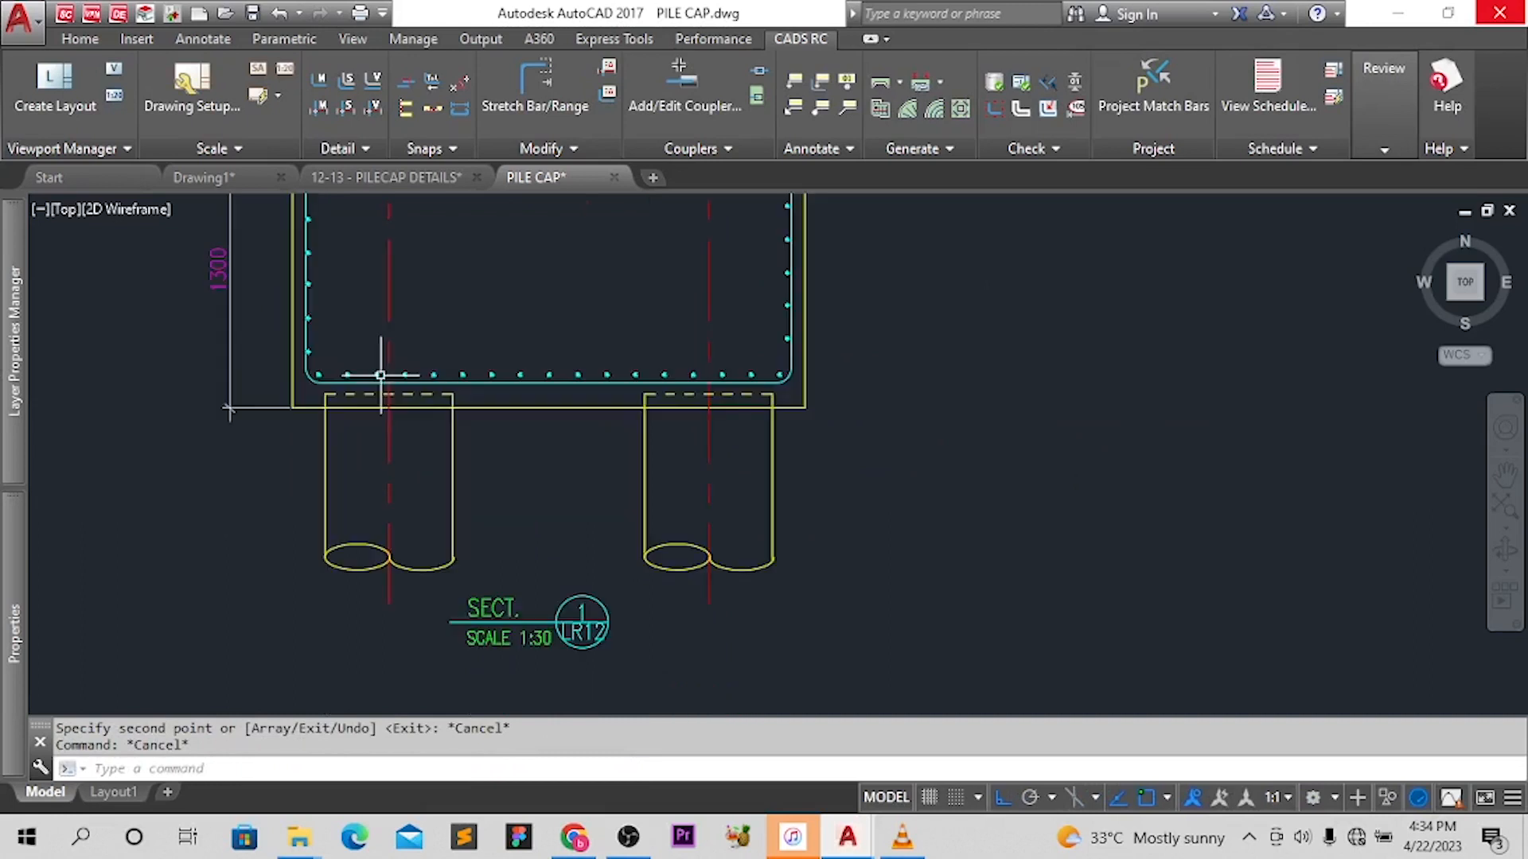
{"action": "scroll", "coordinate": [328, 374], "scroll_direction": "up", "scroll_amount": 2}
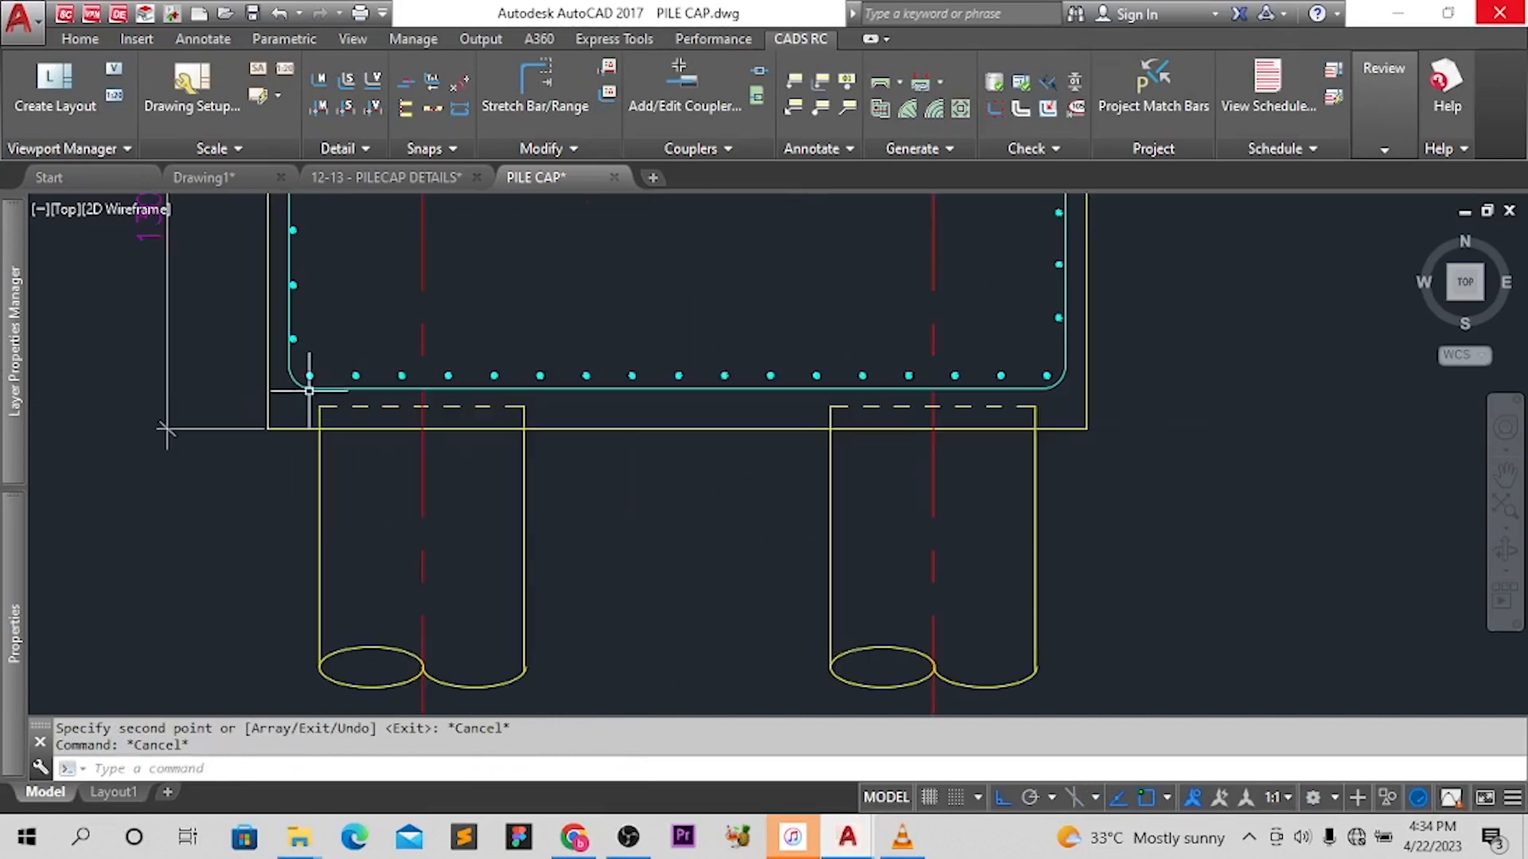
{"action": "scroll", "coordinate": [313, 379], "scroll_direction": "down", "scroll_amount": 3}
{"action": "scroll", "coordinate": [406, 303], "scroll_direction": "up", "scroll_amount": 2}
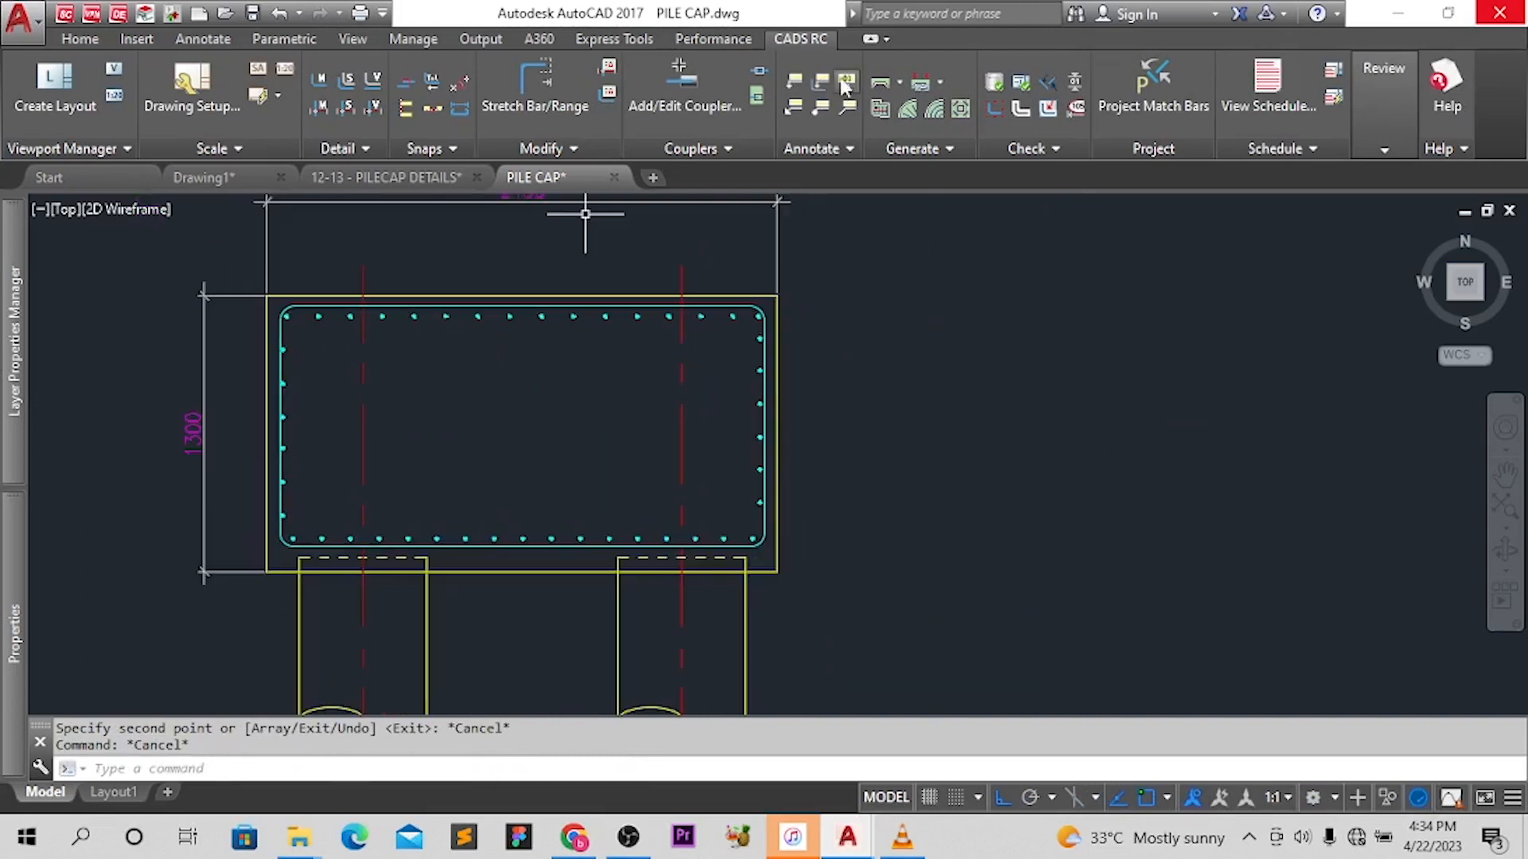
{"action": "scroll", "coordinate": [359, 320], "scroll_direction": "up", "scroll_amount": 4}
{"action": "left_click", "coordinate": [256, 307]}
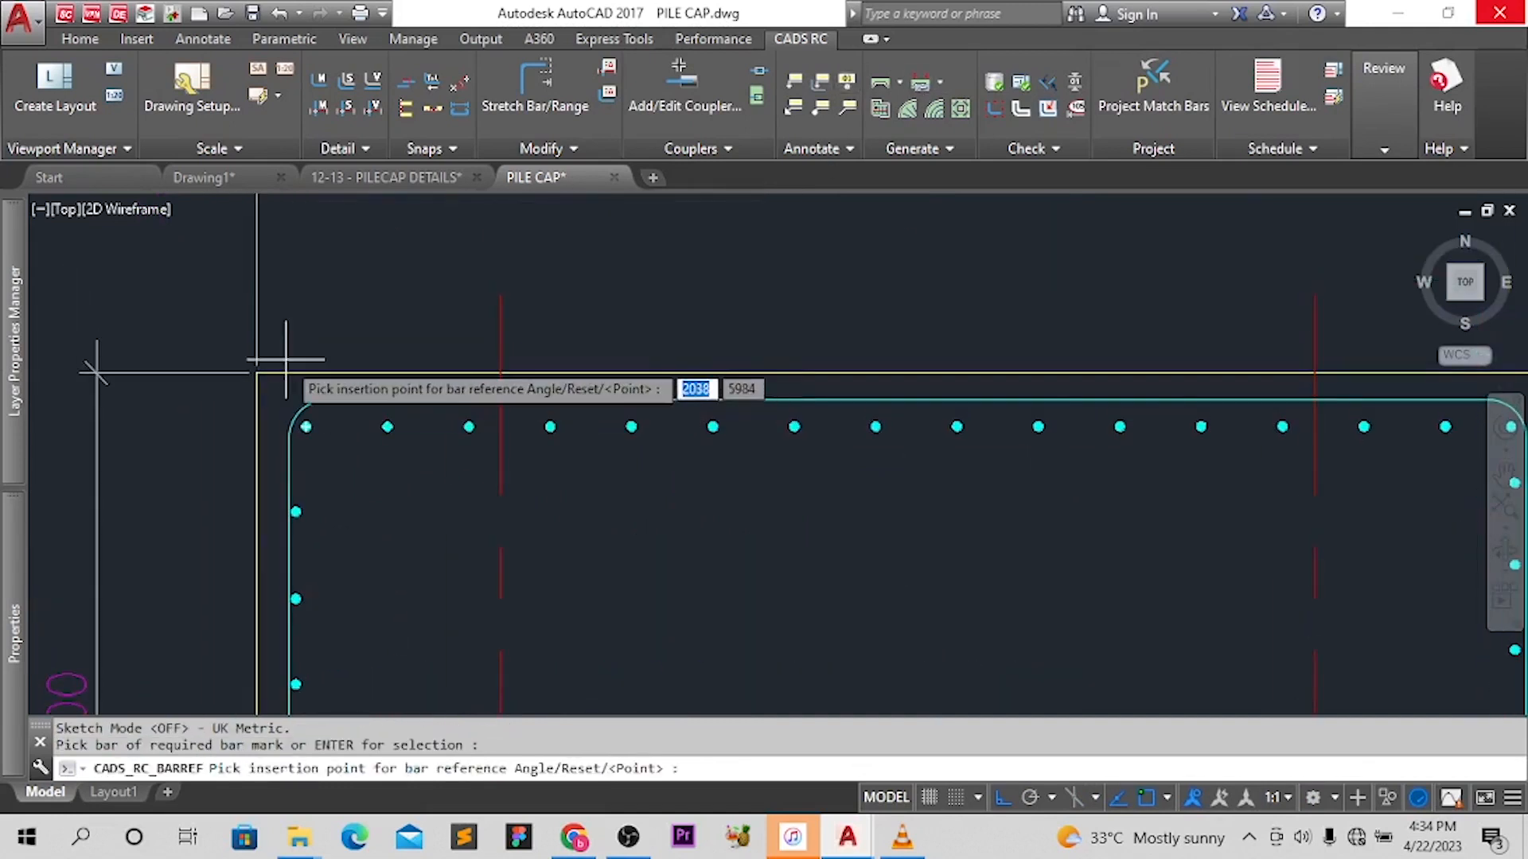
{"action": "scroll", "coordinate": [422, 353], "scroll_direction": "up", "scroll_amount": 2}
{"action": "left_click", "coordinate": [462, 353]}
{"action": "left_click", "coordinate": [717, 372]}
{"action": "middle_click_drag", "start_coordinate": [1035, 373], "coordinate": [671, 373]}
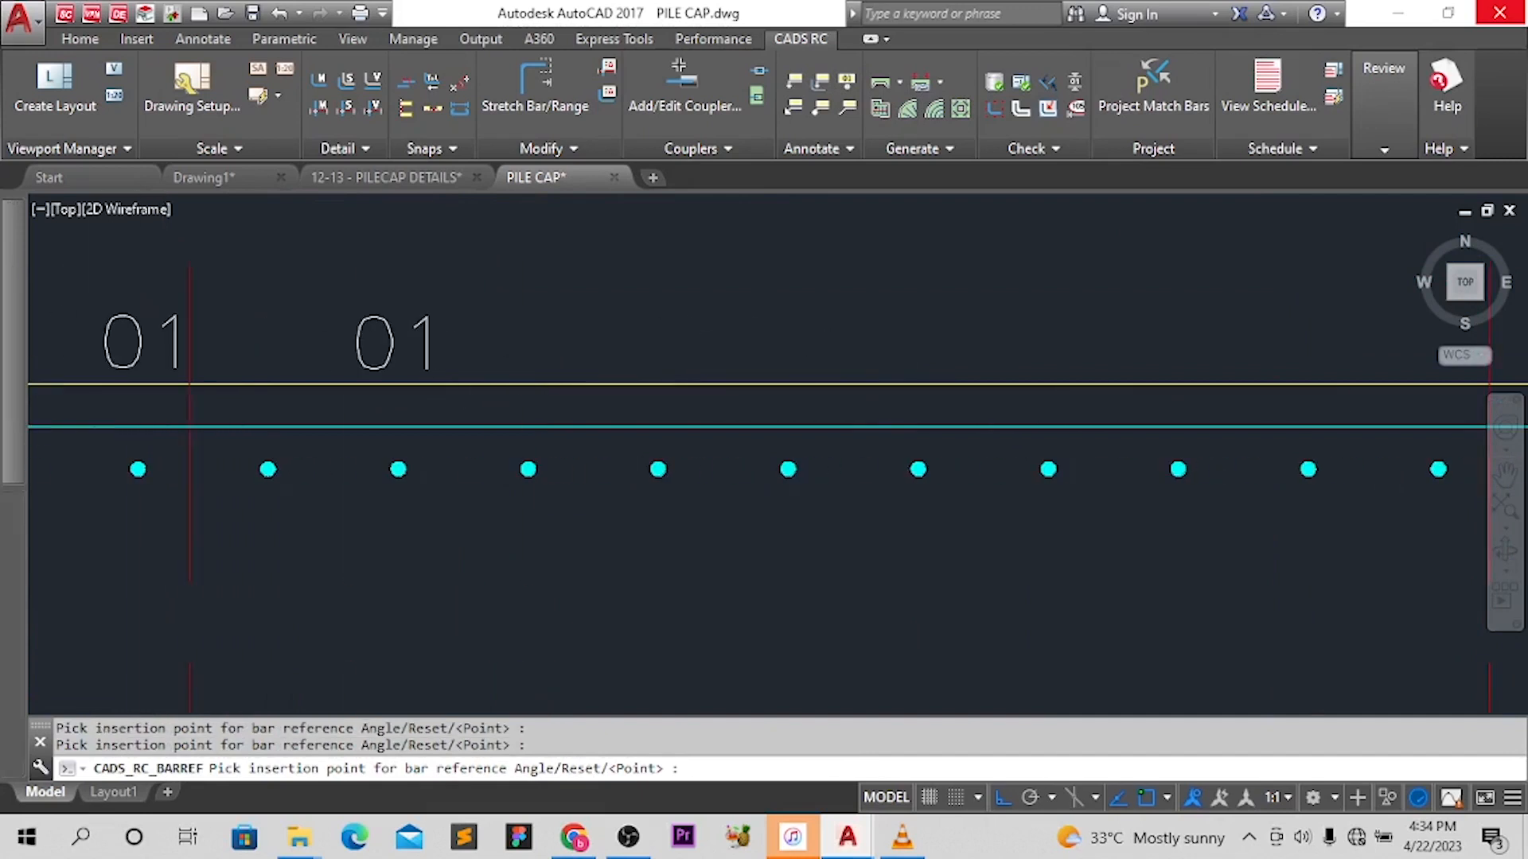
{"action": "left_click", "coordinate": [614, 368]}
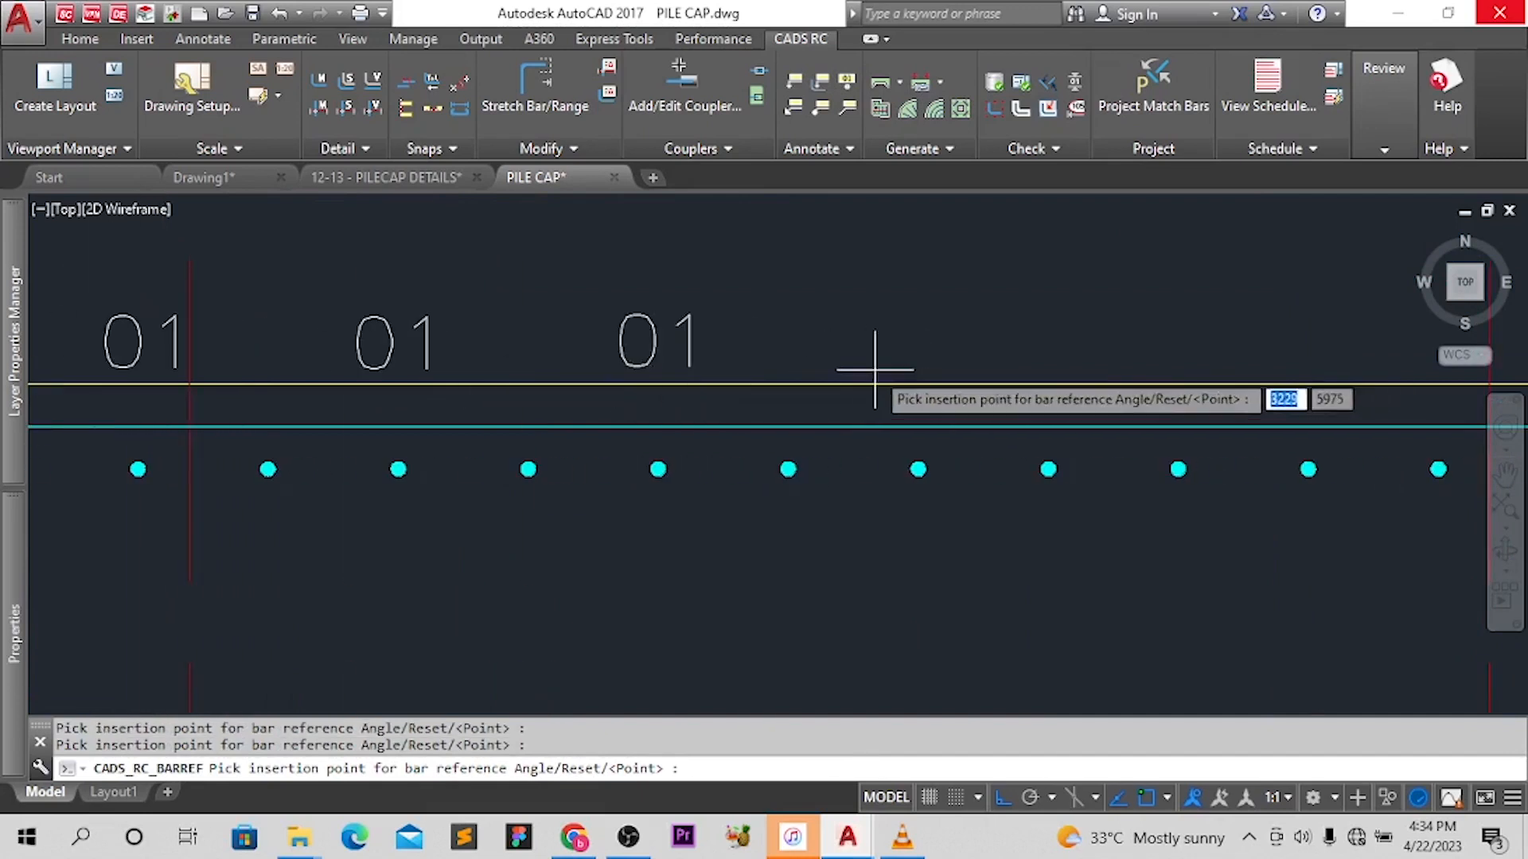
{"action": "middle_click_drag", "start_coordinate": [879, 367], "coordinate": [704, 362]}
{"action": "left_click", "coordinate": [705, 362]}
{"action": "left_click", "coordinate": [963, 355]}
{"action": "middle_click_drag", "start_coordinate": [965, 350], "coordinate": [529, 359]}
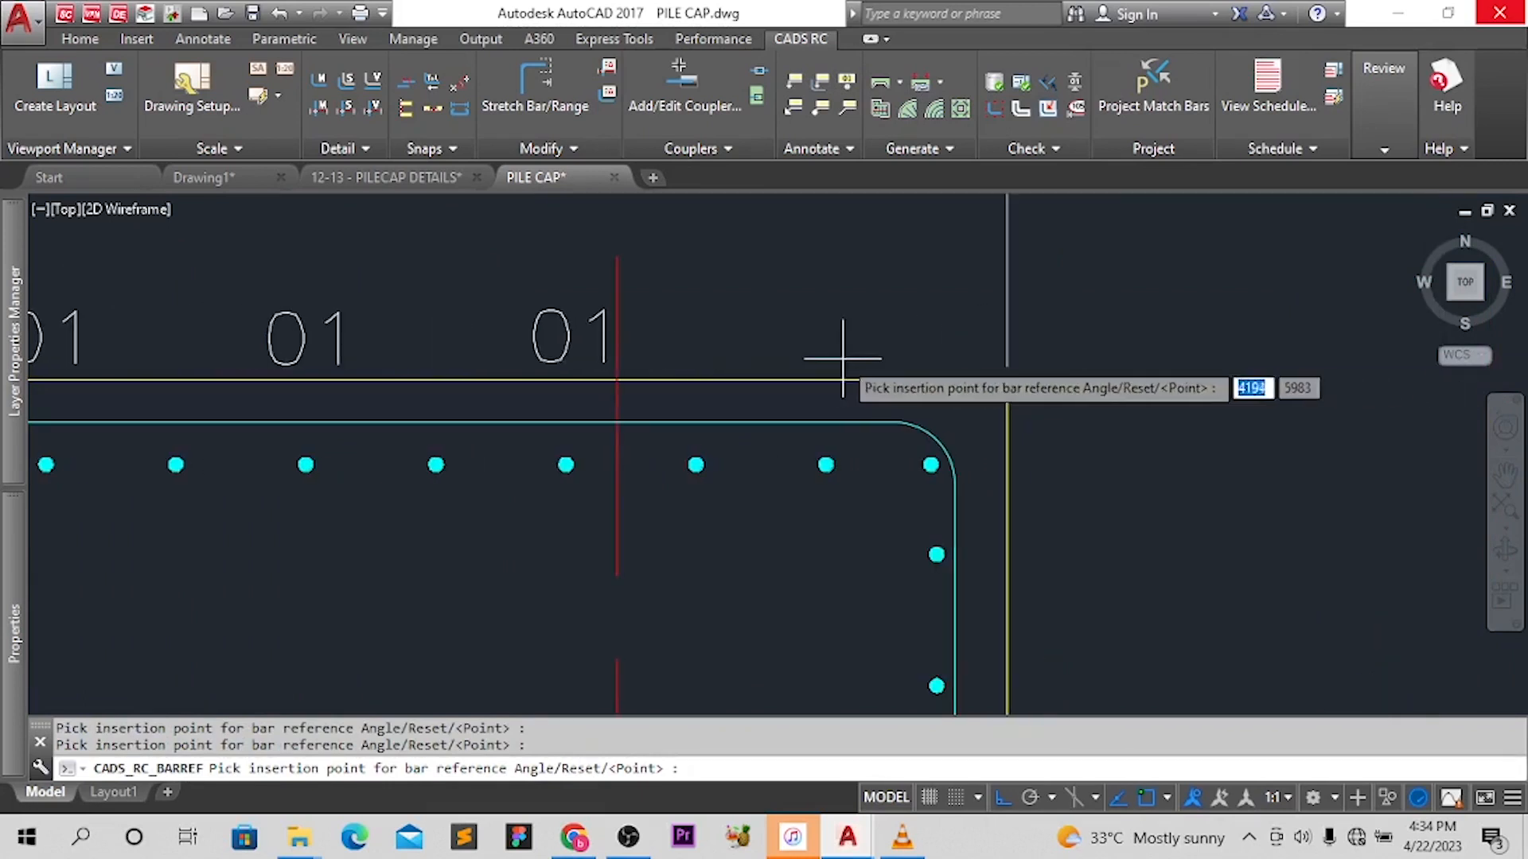
{"action": "scroll", "coordinate": [809, 360], "scroll_direction": "down", "scroll_amount": 3}
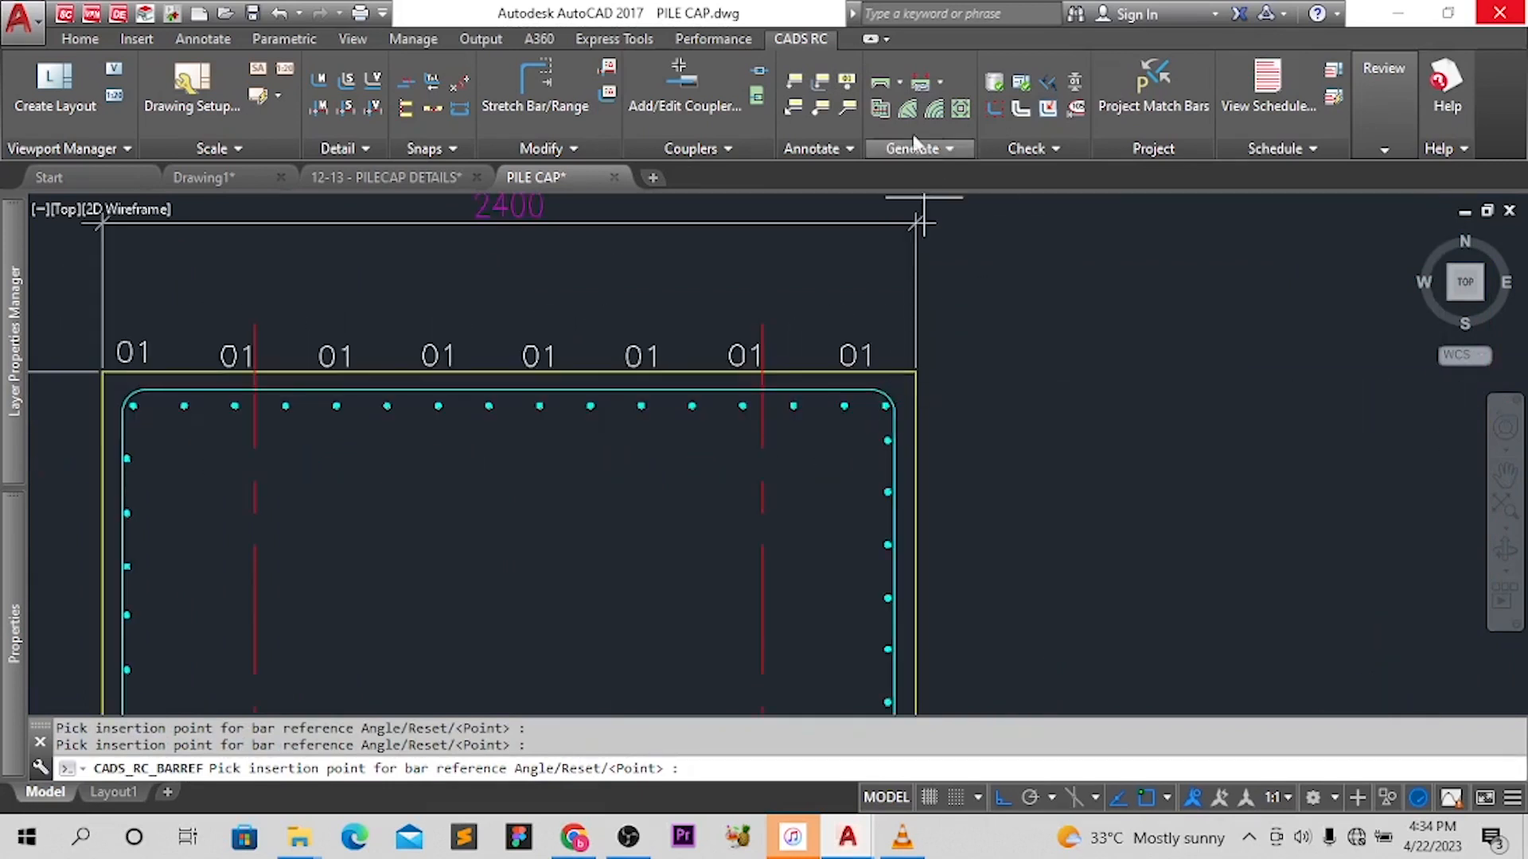
Place four 03 bar references outside the cap's right edge in section, taking the mark from the right-hand lacer bar dots
{"action": "scroll", "coordinate": [728, 362], "scroll_direction": "up", "scroll_amount": 5}
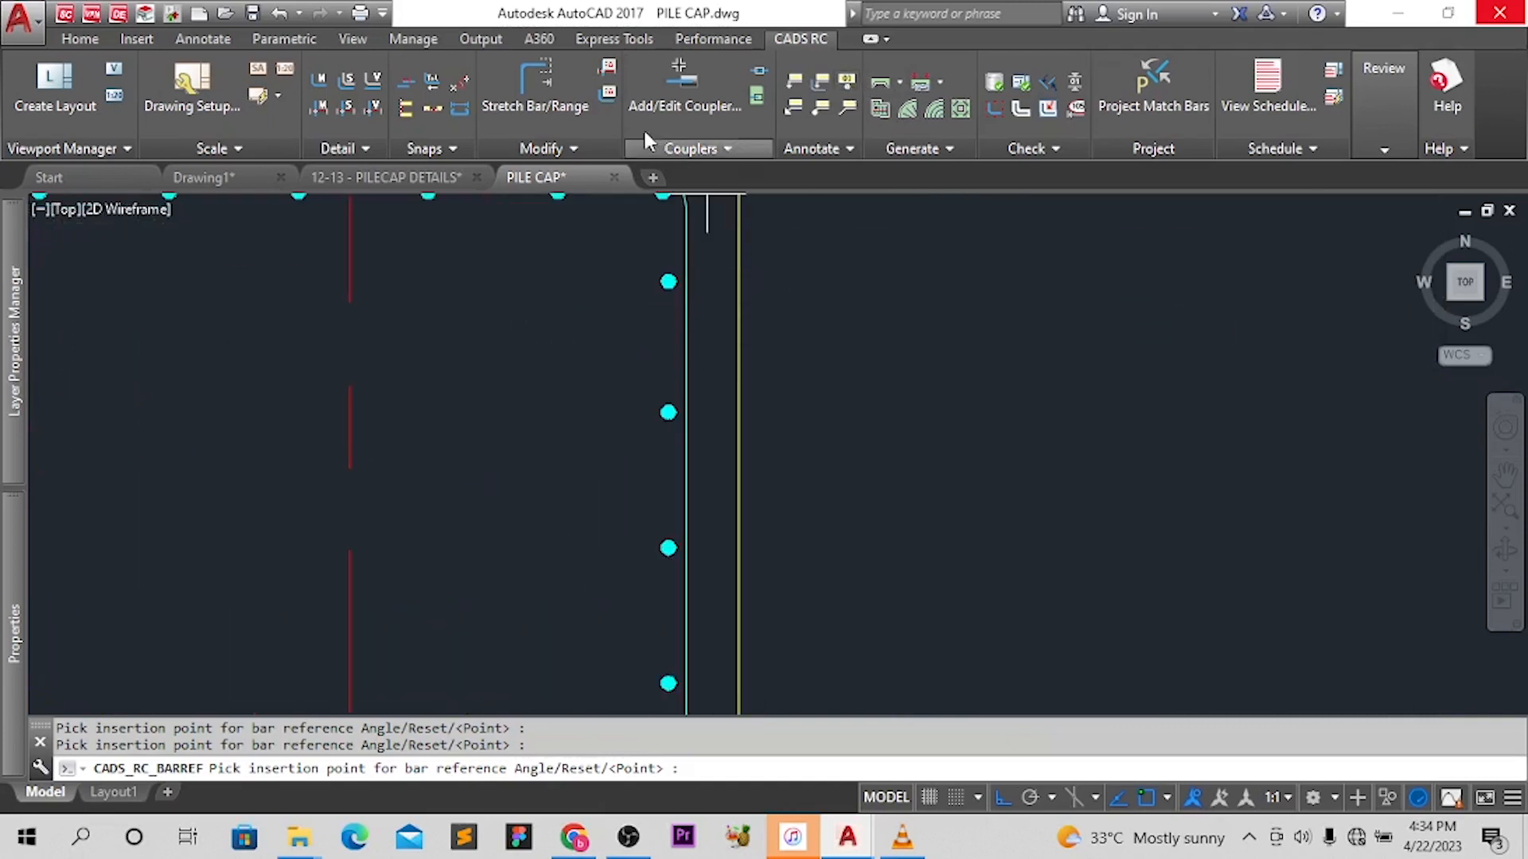
{"action": "left_click", "coordinate": [847, 109]}
{"action": "left_click", "coordinate": [737, 301]}
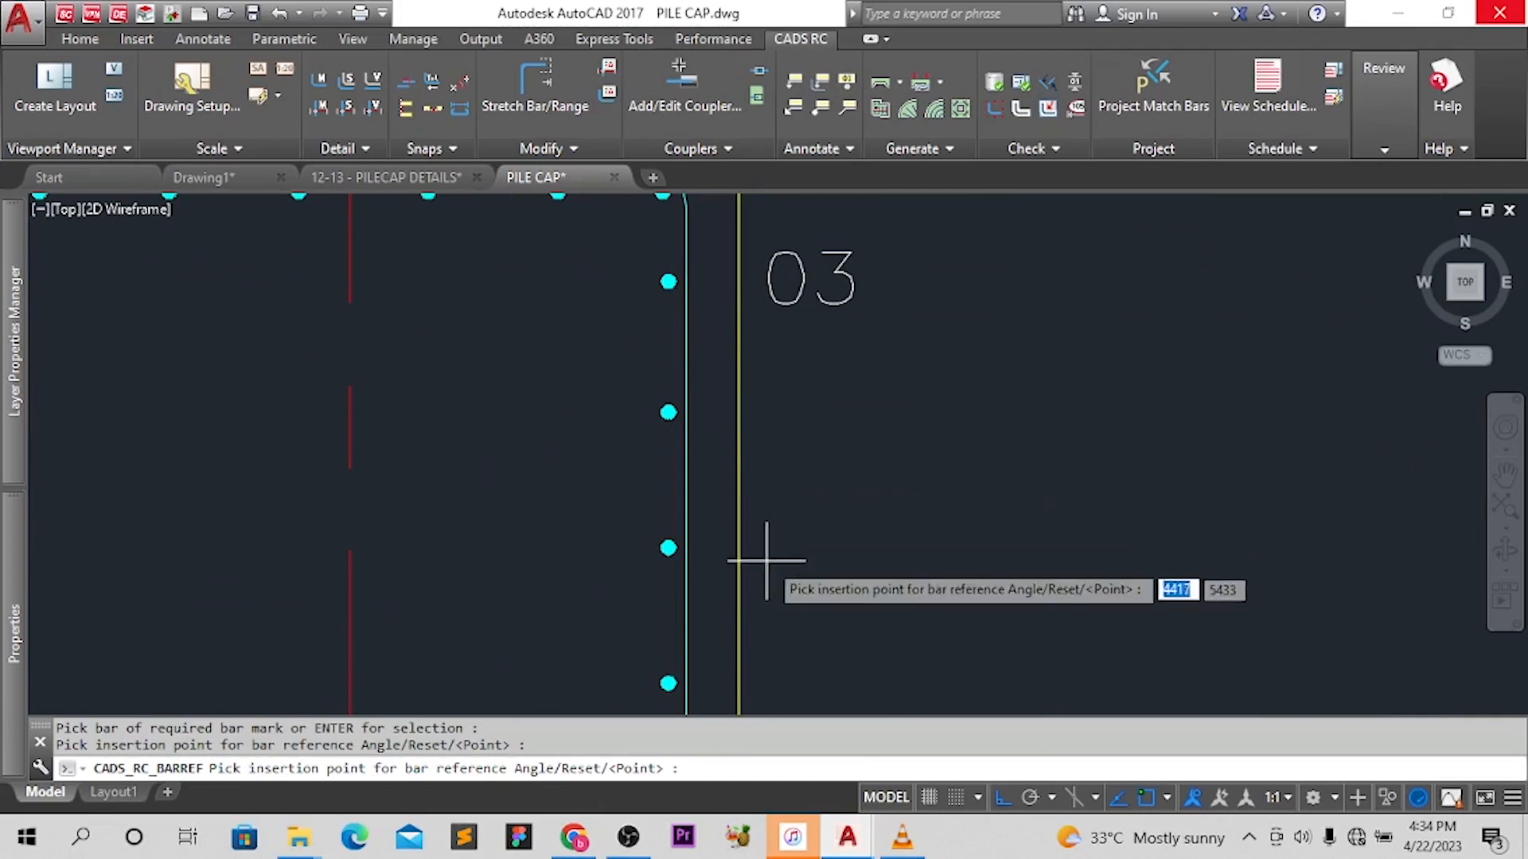
{"action": "middle_click_drag", "start_coordinate": [764, 549], "coordinate": [708, 589]}
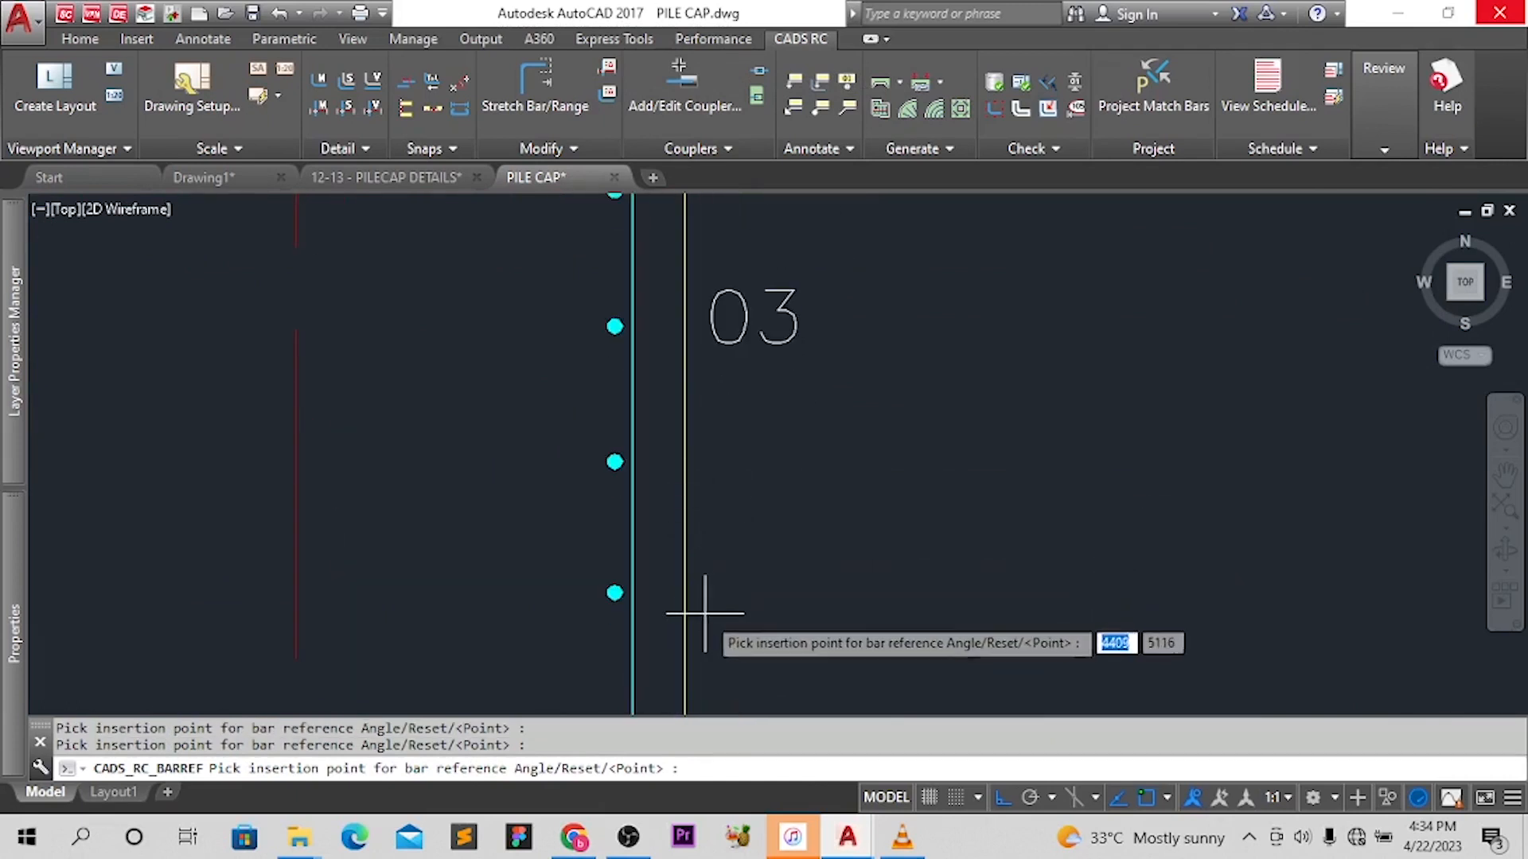
{"action": "scroll", "coordinate": [812, 315], "scroll_direction": "down", "scroll_amount": 2}
{"action": "scroll", "coordinate": [738, 416], "scroll_direction": "up", "scroll_amount": 4}
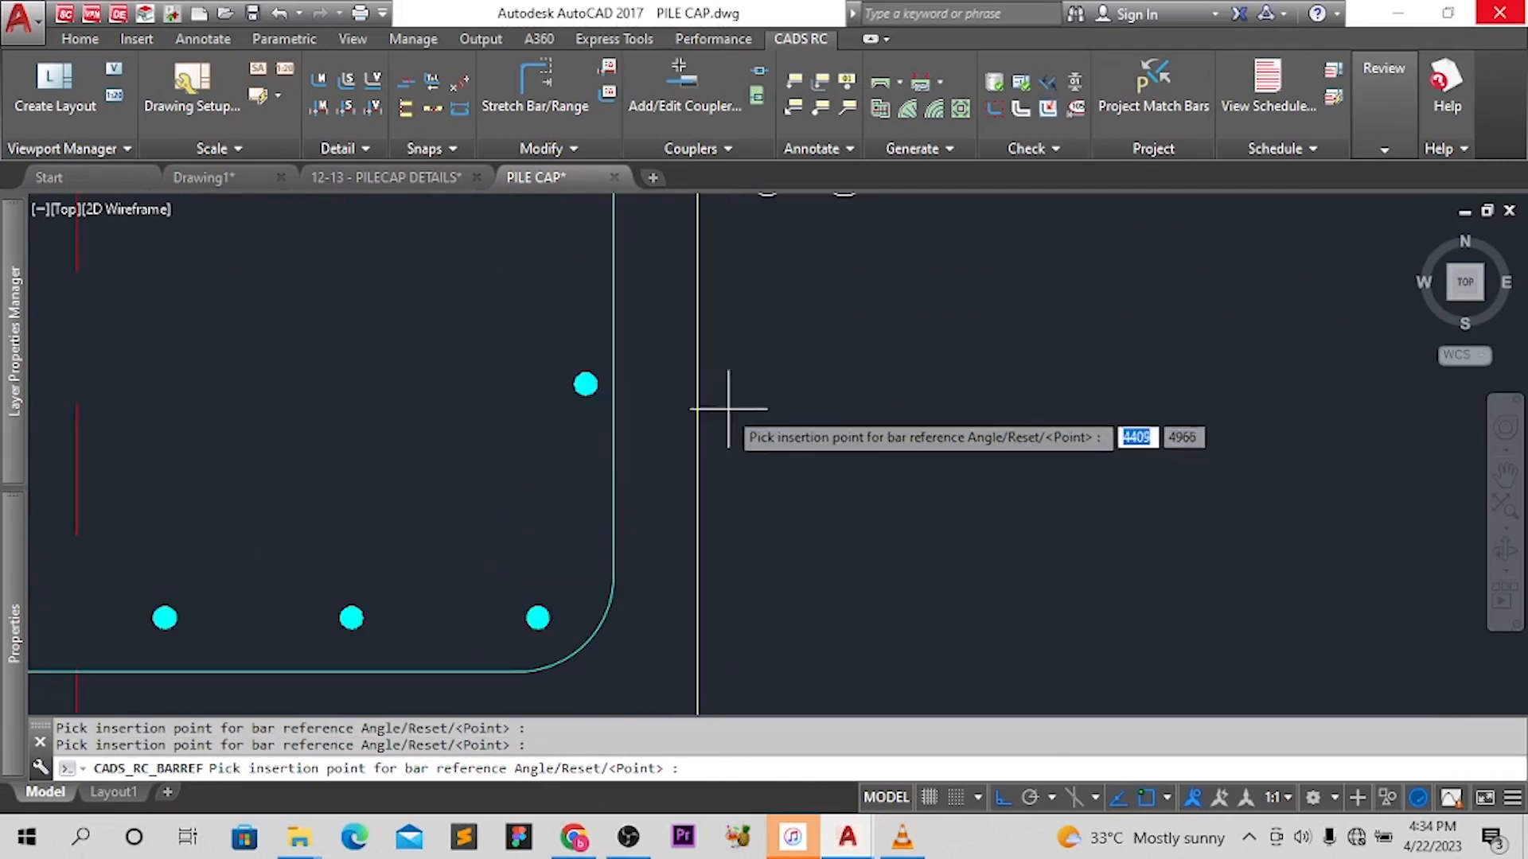
{"action": "scroll", "coordinate": [719, 411], "scroll_direction": "down", "scroll_amount": 6}
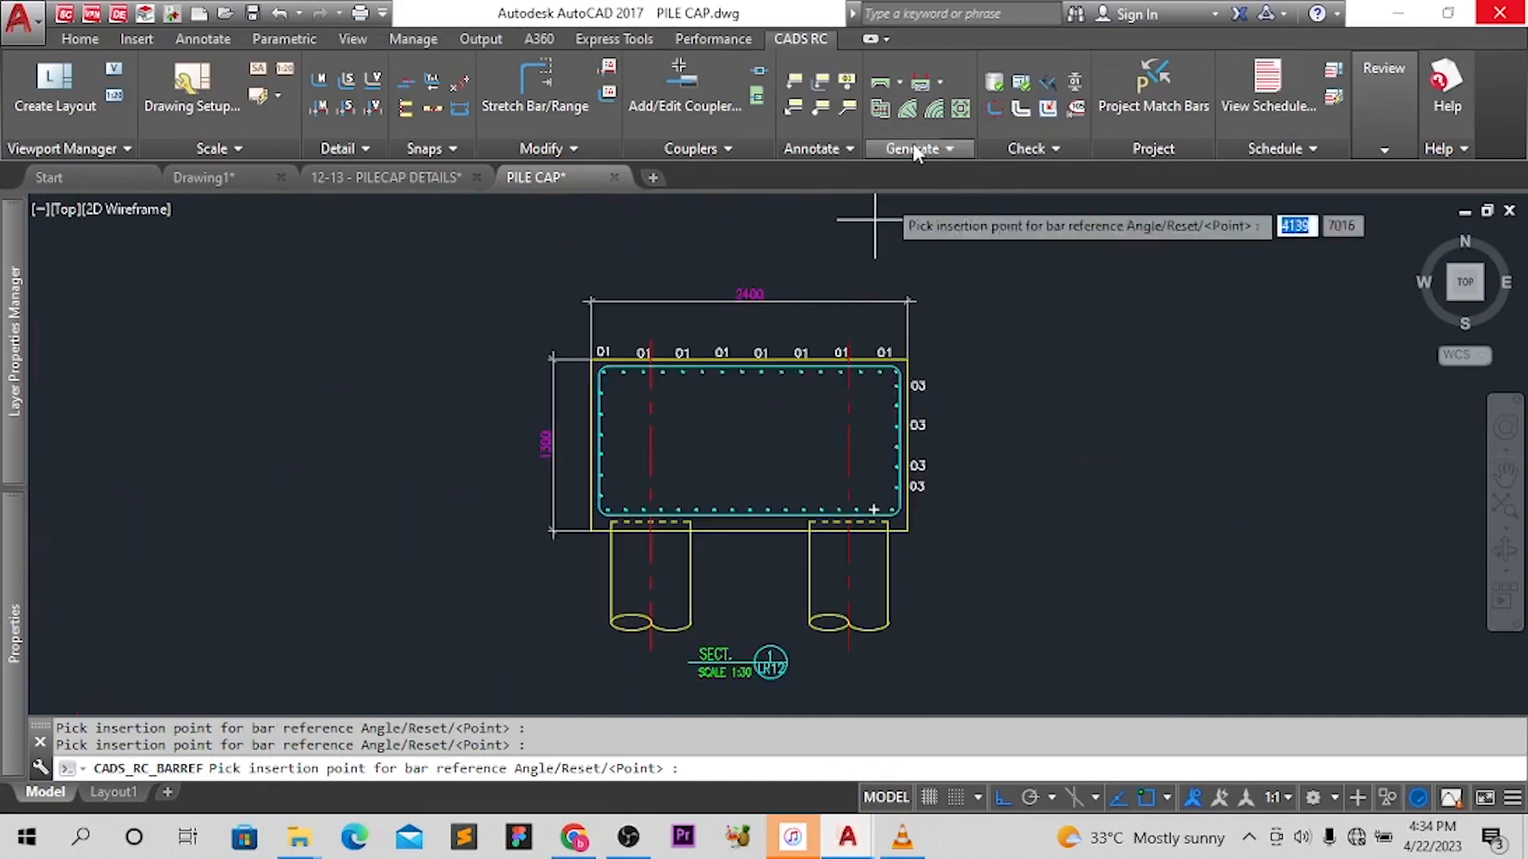
Place four 03 bar references outside the cap's left edge in section, taking the mark from the left-hand lacer bar dots
{"action": "left_click", "coordinate": [849, 79]}
{"action": "scroll", "coordinate": [589, 429], "scroll_direction": "up", "scroll_amount": 6}
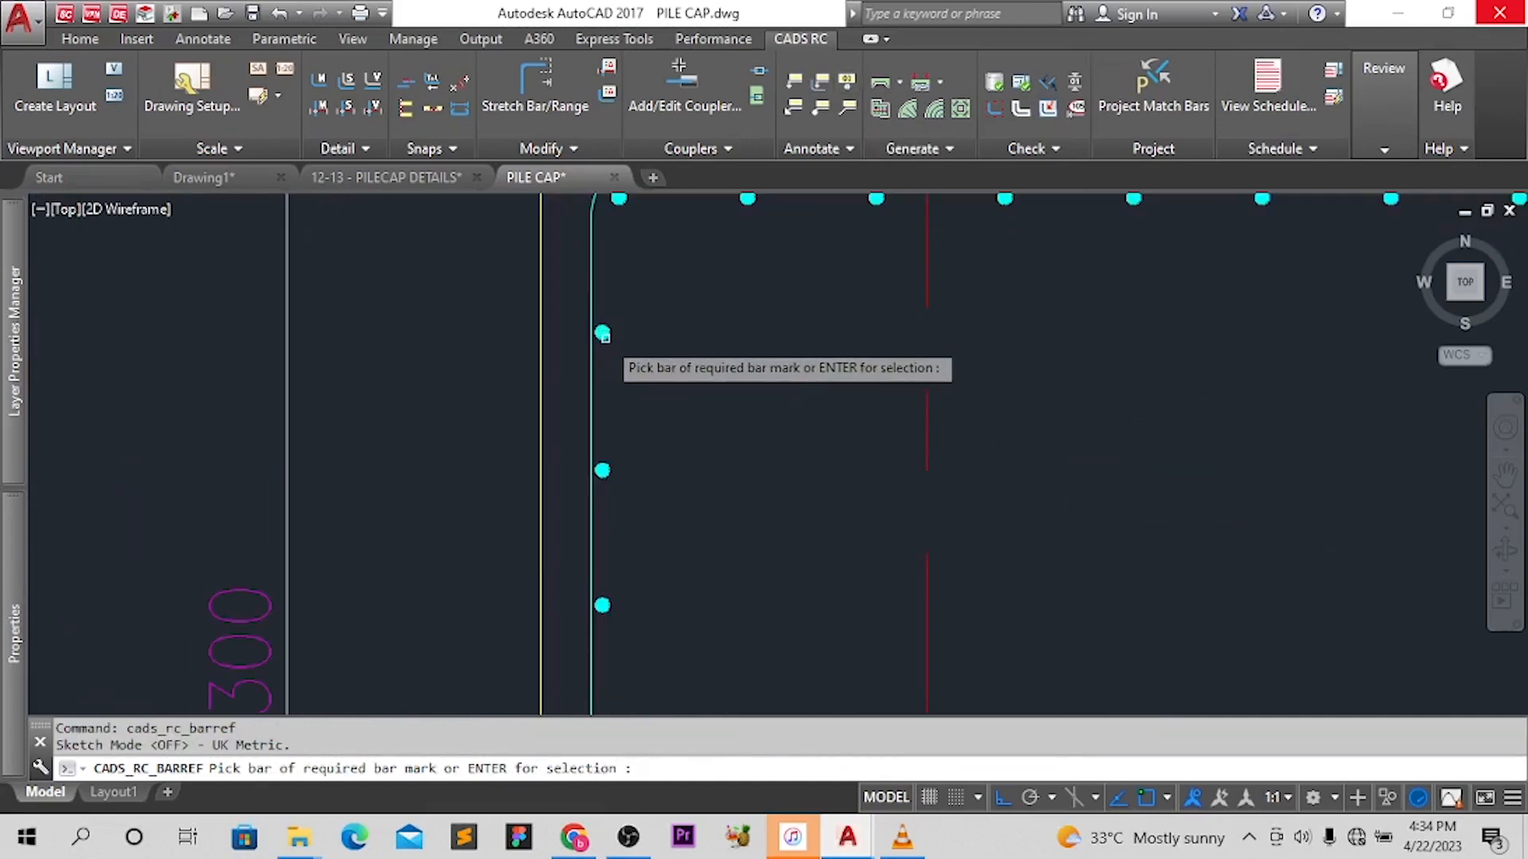
{"action": "left_click", "coordinate": [595, 369]}
{"action": "middle_click_drag", "start_coordinate": [467, 519], "coordinate": [637, 351]}
{"action": "middle_click_drag", "start_coordinate": [576, 427], "coordinate": [685, 389]}
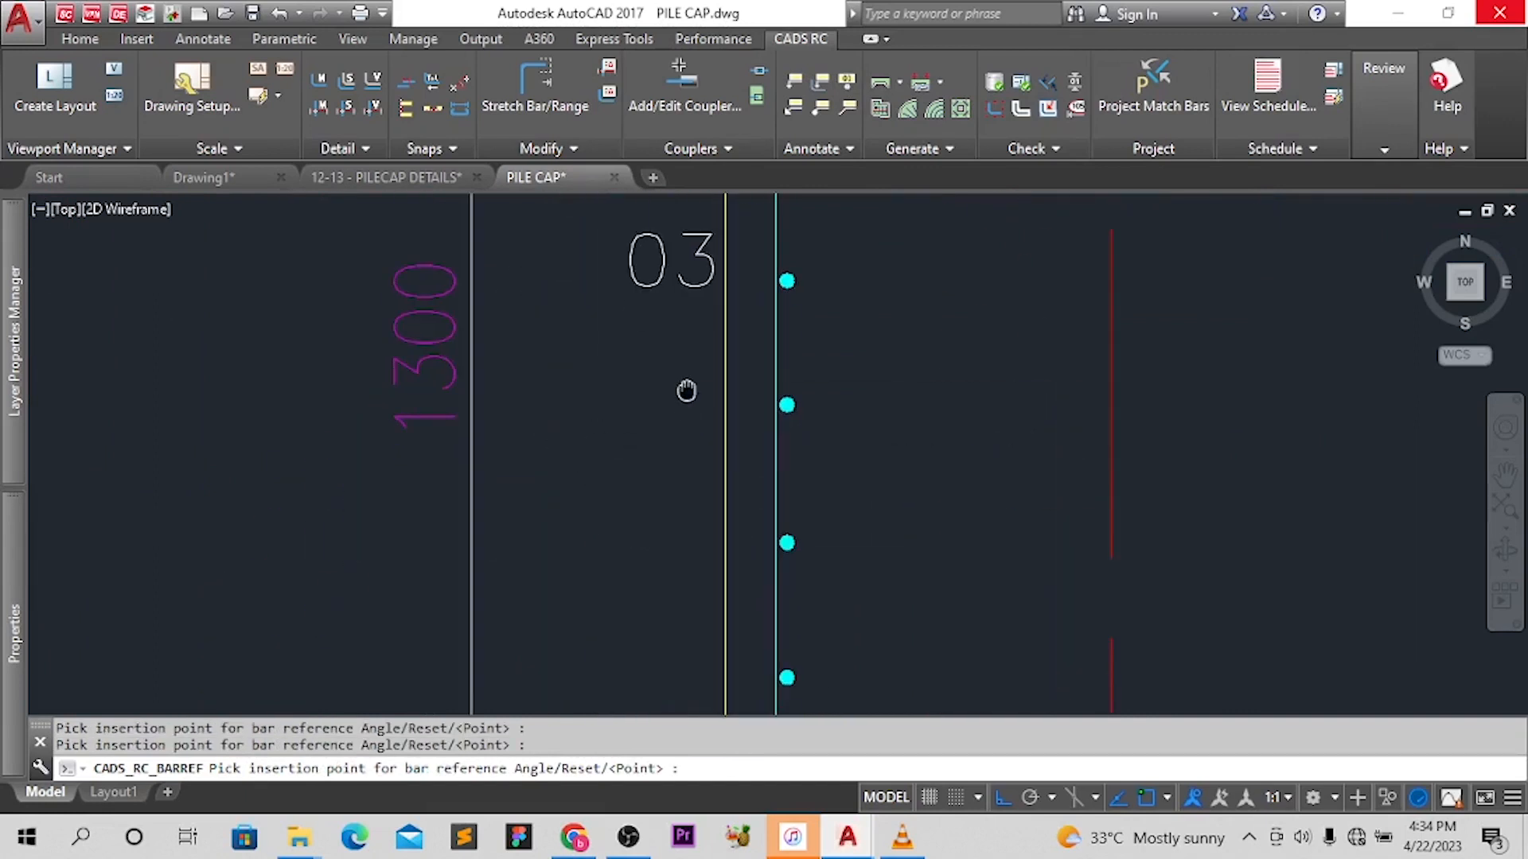
{"action": "middle_click_drag", "start_coordinate": [646, 592], "coordinate": [678, 442]}
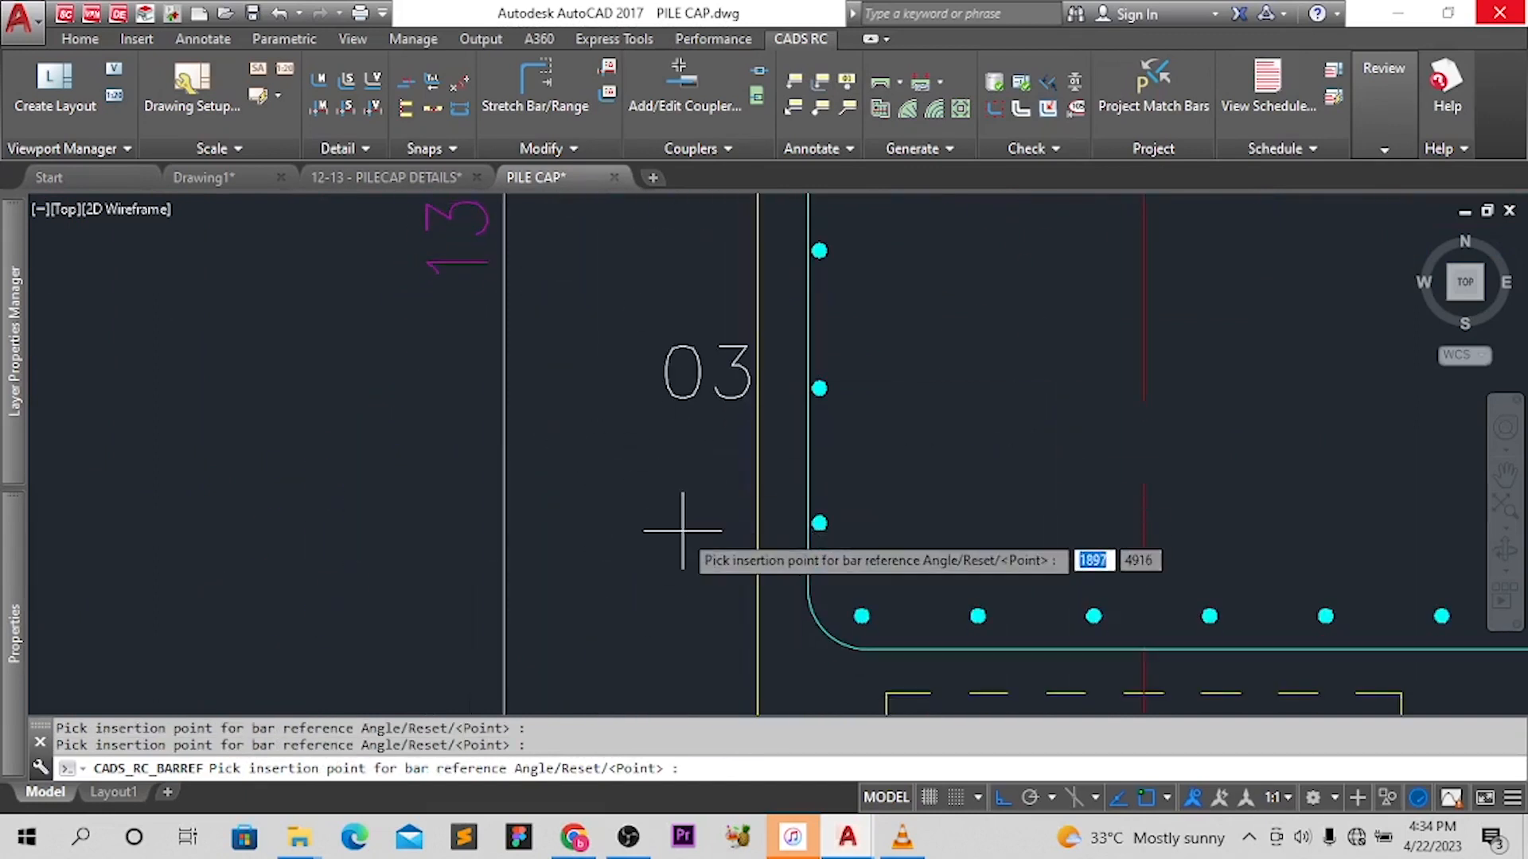
{"action": "left_click", "coordinate": [653, 542]}
Place nine 01 bar references in a row below the section's bottom edge, at about every second bottom bar dot
{"action": "scroll", "coordinate": [963, 658], "scroll_direction": "down", "scroll_amount": 3}
{"action": "middle_click_drag", "start_coordinate": [965, 660], "coordinate": [623, 387]}
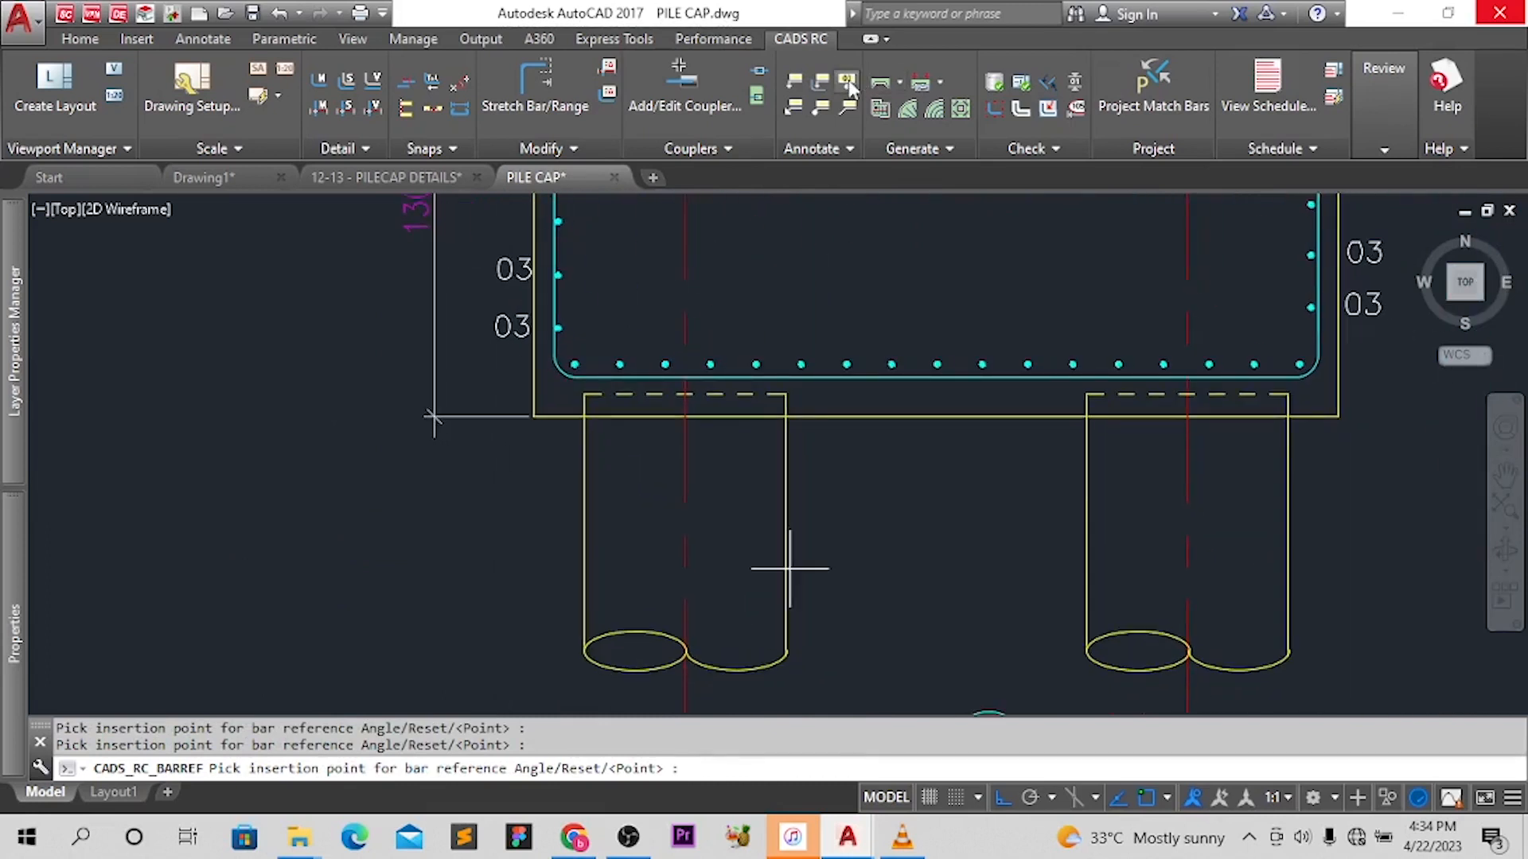
{"action": "key", "text": "Return"}
{"action": "key", "text": "Return"}
{"action": "scroll", "coordinate": [593, 378], "scroll_direction": "up", "scroll_amount": 4}
{"action": "left_click", "coordinate": [185, 468]}
{"action": "middle_click_drag", "start_coordinate": [184, 468], "coordinate": [145, 291]}
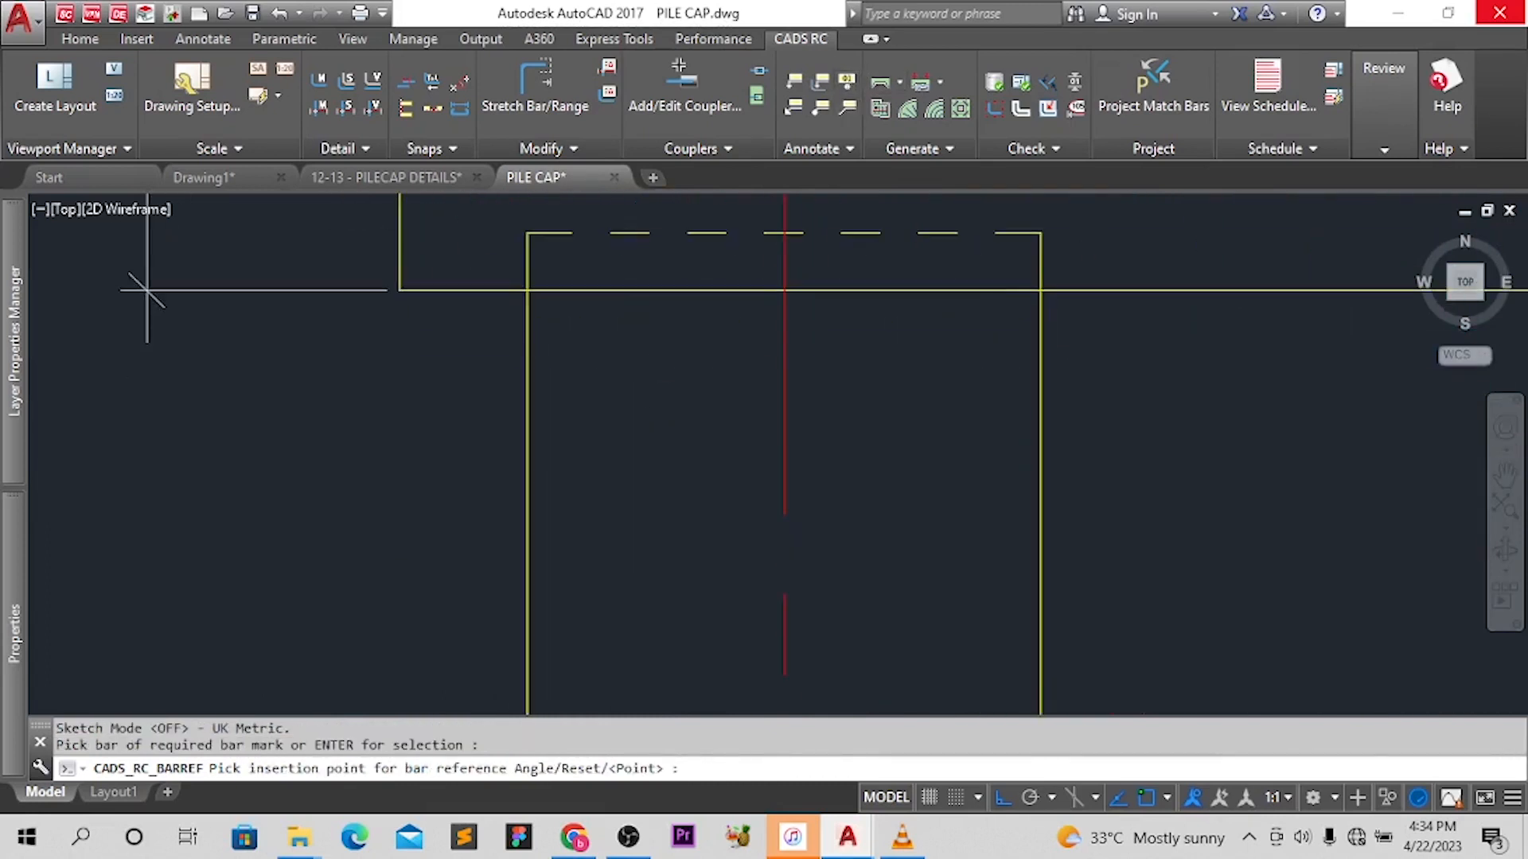
{"action": "scroll", "coordinate": [433, 470], "scroll_direction": "down", "scroll_amount": 2}
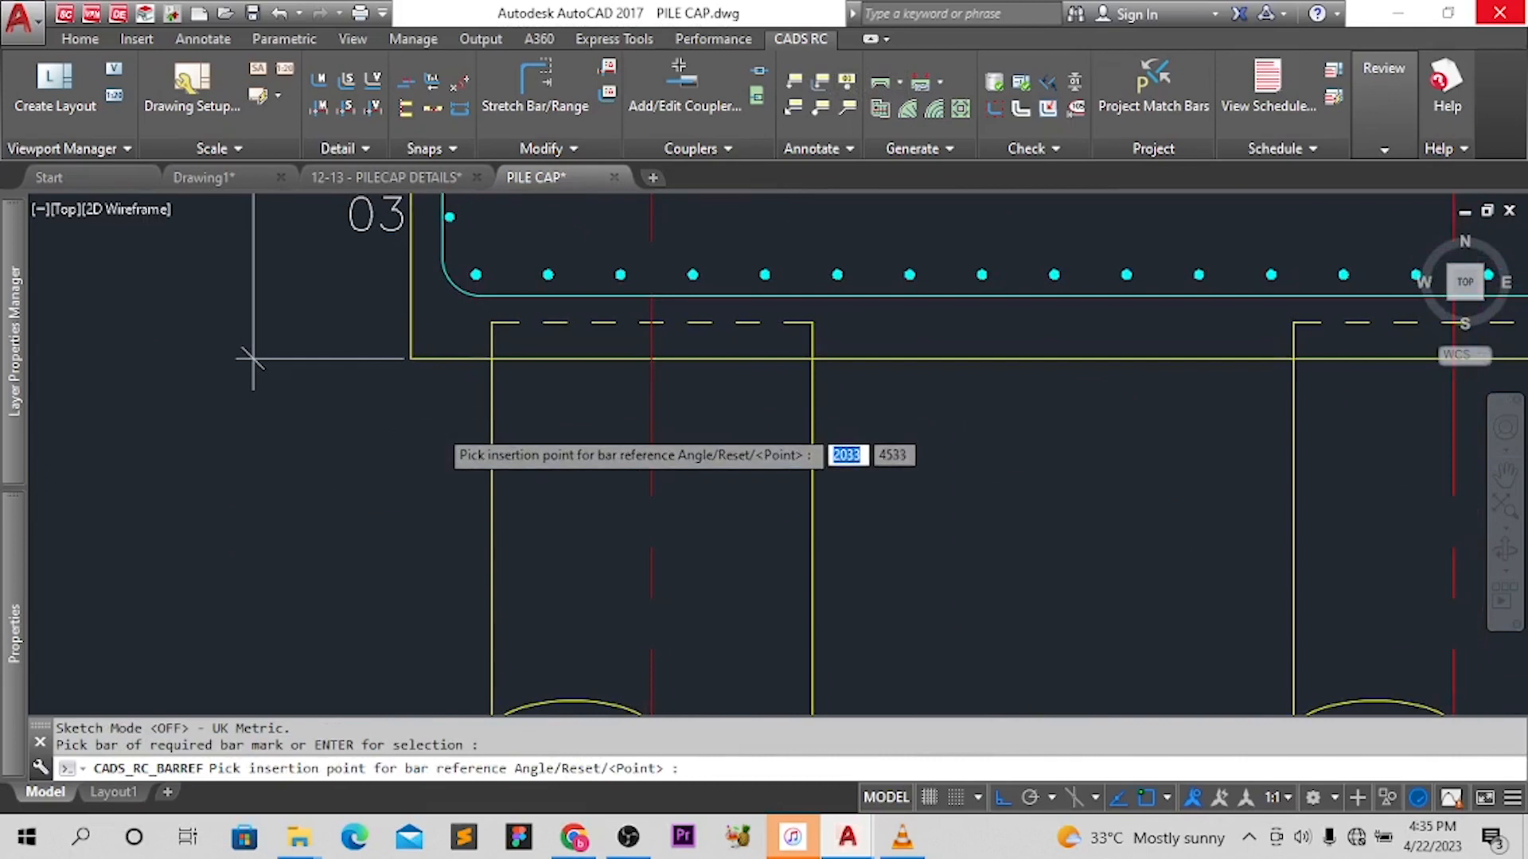
{"action": "left_click", "coordinate": [582, 413]}
{"action": "middle_click_drag", "start_coordinate": [672, 430], "coordinate": [552, 428]}
{"action": "left_click", "coordinate": [612, 400]}
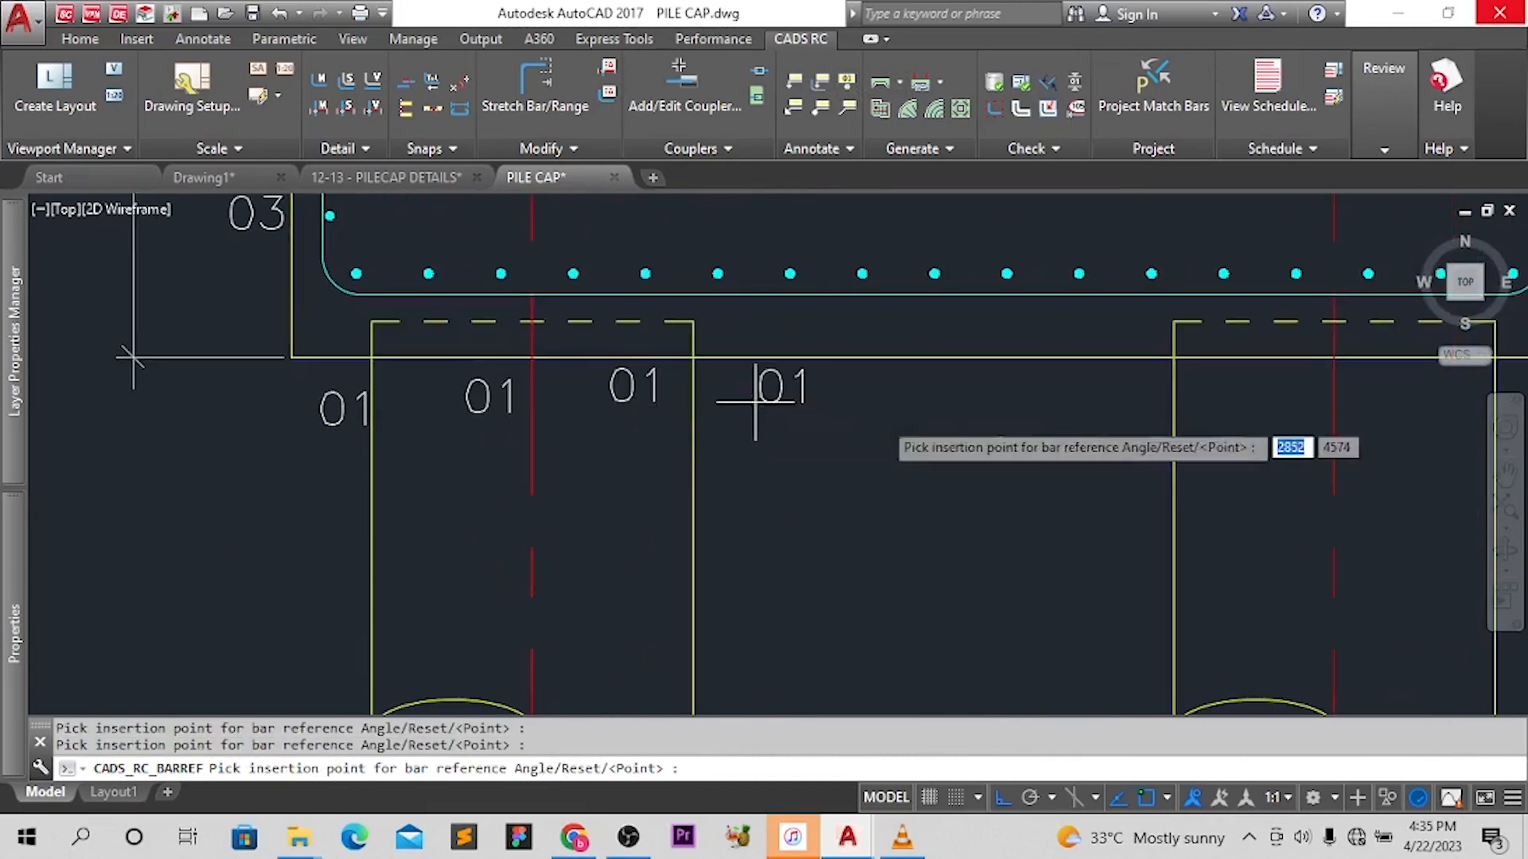
{"action": "middle_click_drag", "start_coordinate": [899, 413], "coordinate": [683, 415]}
{"action": "left_click", "coordinate": [678, 406]}
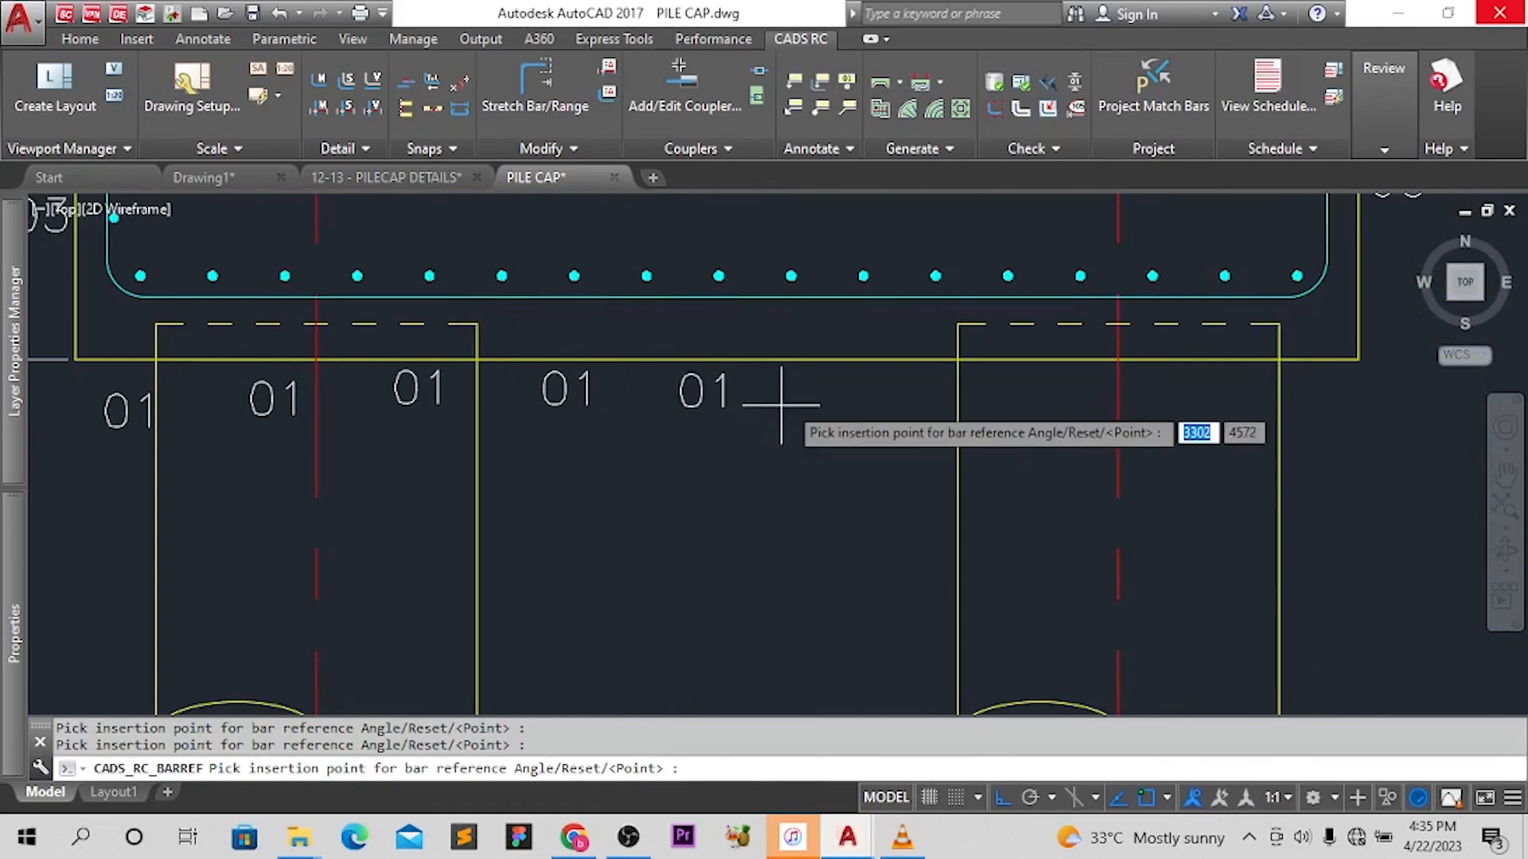
{"action": "left_click", "coordinate": [828, 405]}
{"action": "left_click", "coordinate": [979, 403]}
{"action": "middle_click_drag", "start_coordinate": [978, 404], "coordinate": [845, 409]}
{"action": "left_click", "coordinate": [986, 409]}
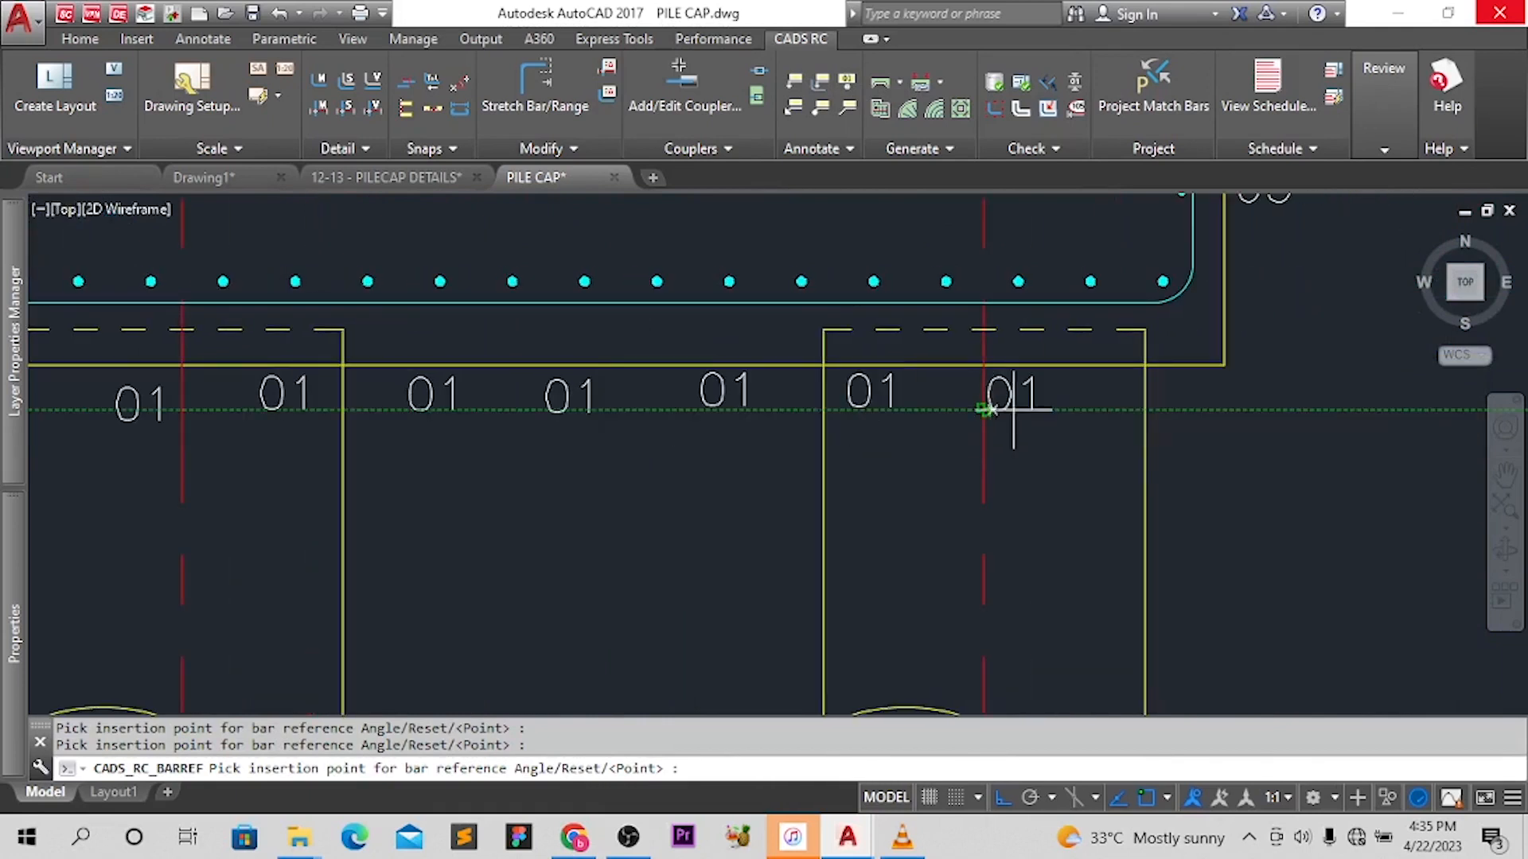
{"action": "left_click", "coordinate": [1152, 410]}
{"action": "scroll", "coordinate": [1152, 410], "scroll_direction": "down", "scroll_amount": 5}
{"action": "key", "text": "Escape"}
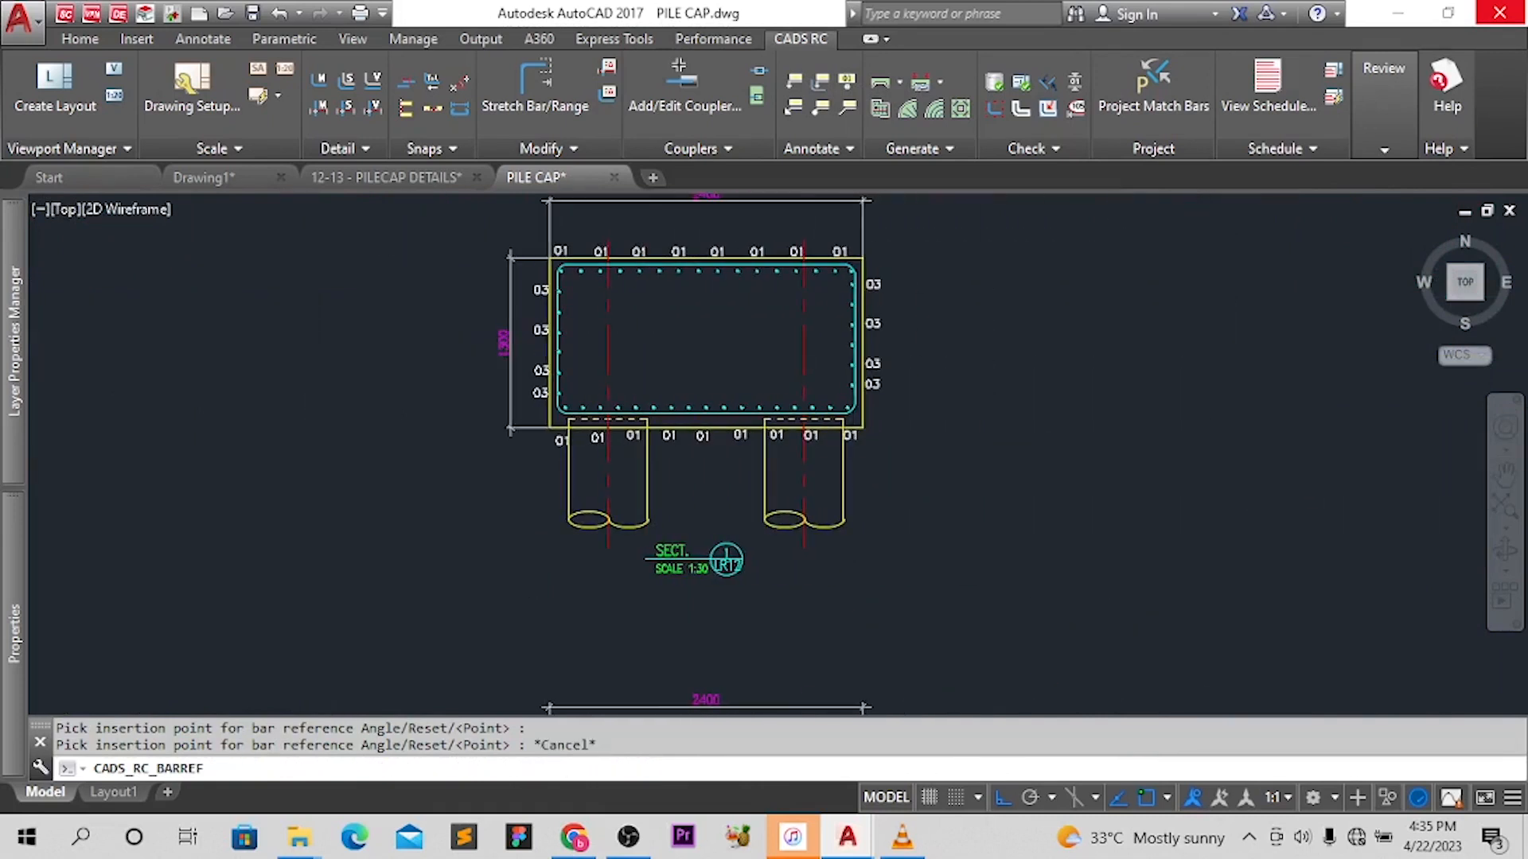
Place an 02 bar reference for the link above the row of 01 references, near the middle of the section's top
{"action": "middle_click_drag", "start_coordinate": [897, 372], "coordinate": [842, 414]}
{"action": "middle_click_drag", "start_coordinate": [686, 277], "coordinate": [657, 314]}
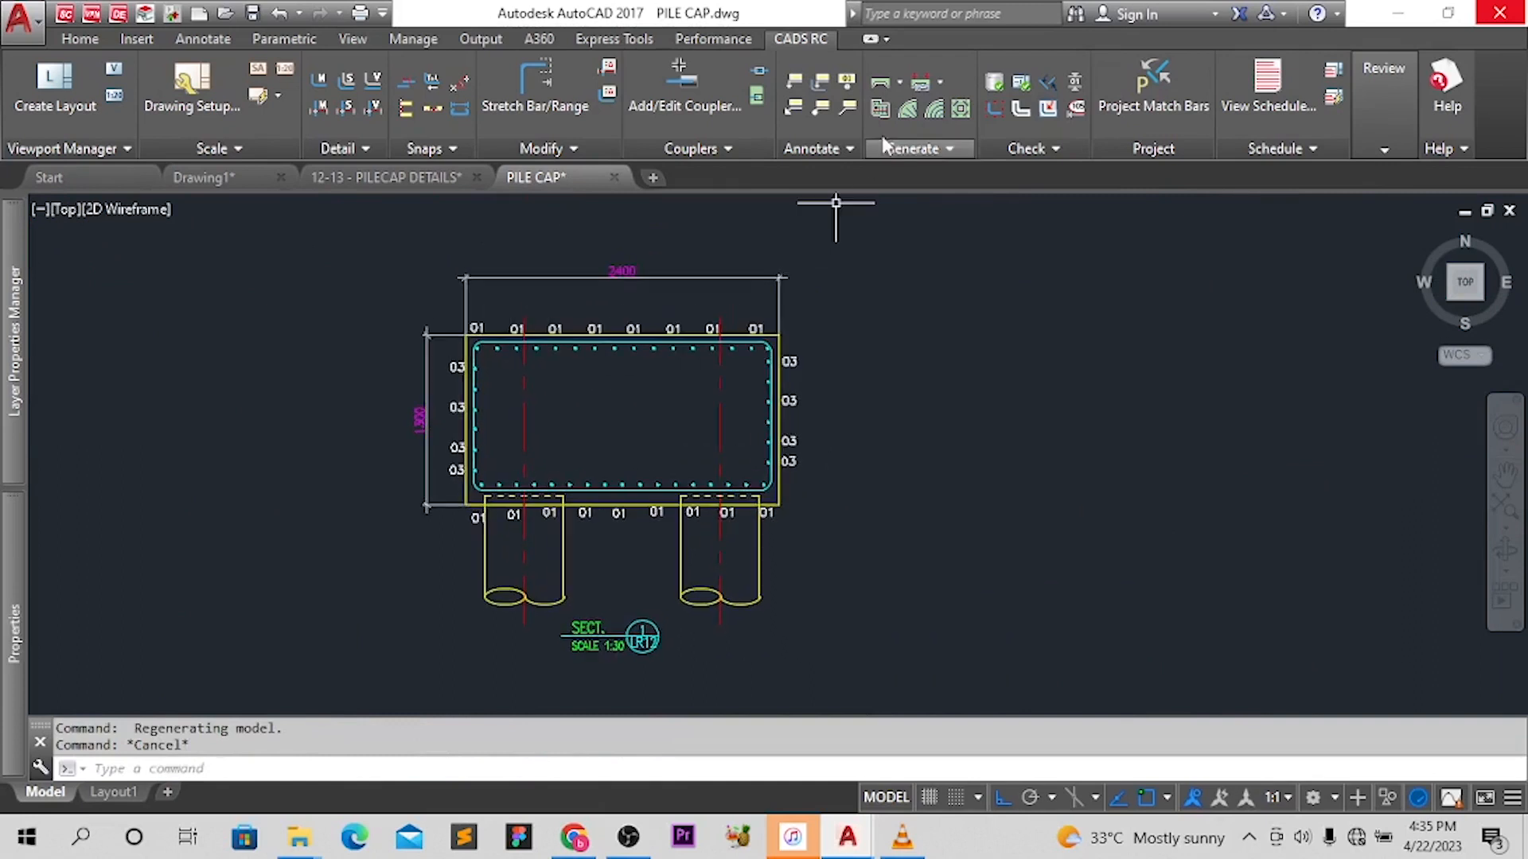
{"action": "left_click", "coordinate": [848, 90]}
{"action": "scroll", "coordinate": [637, 358], "scroll_direction": "up", "scroll_amount": 2}
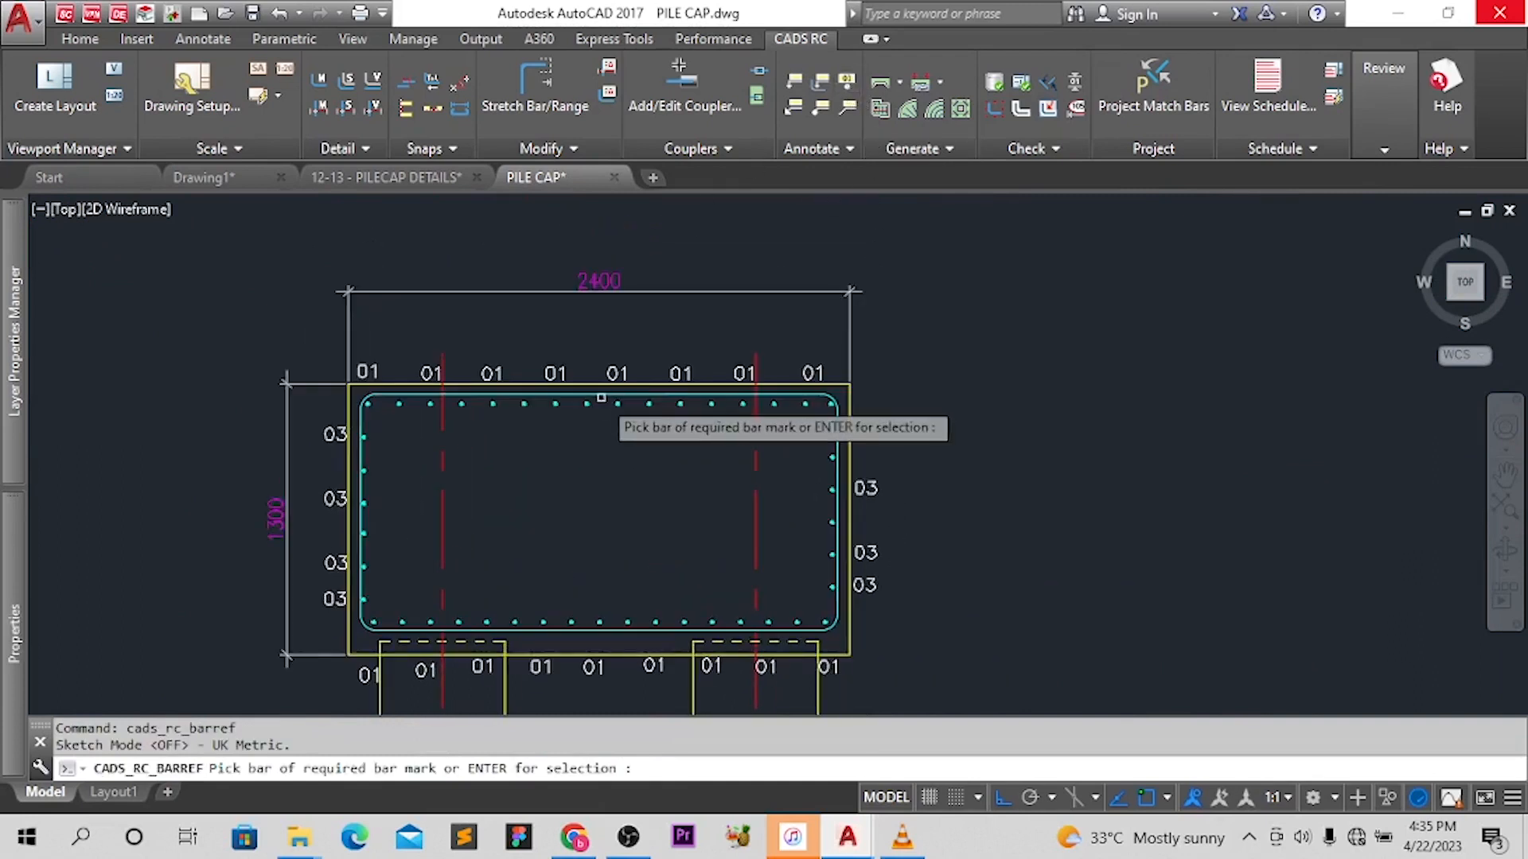
{"action": "left_click", "coordinate": [652, 393]}
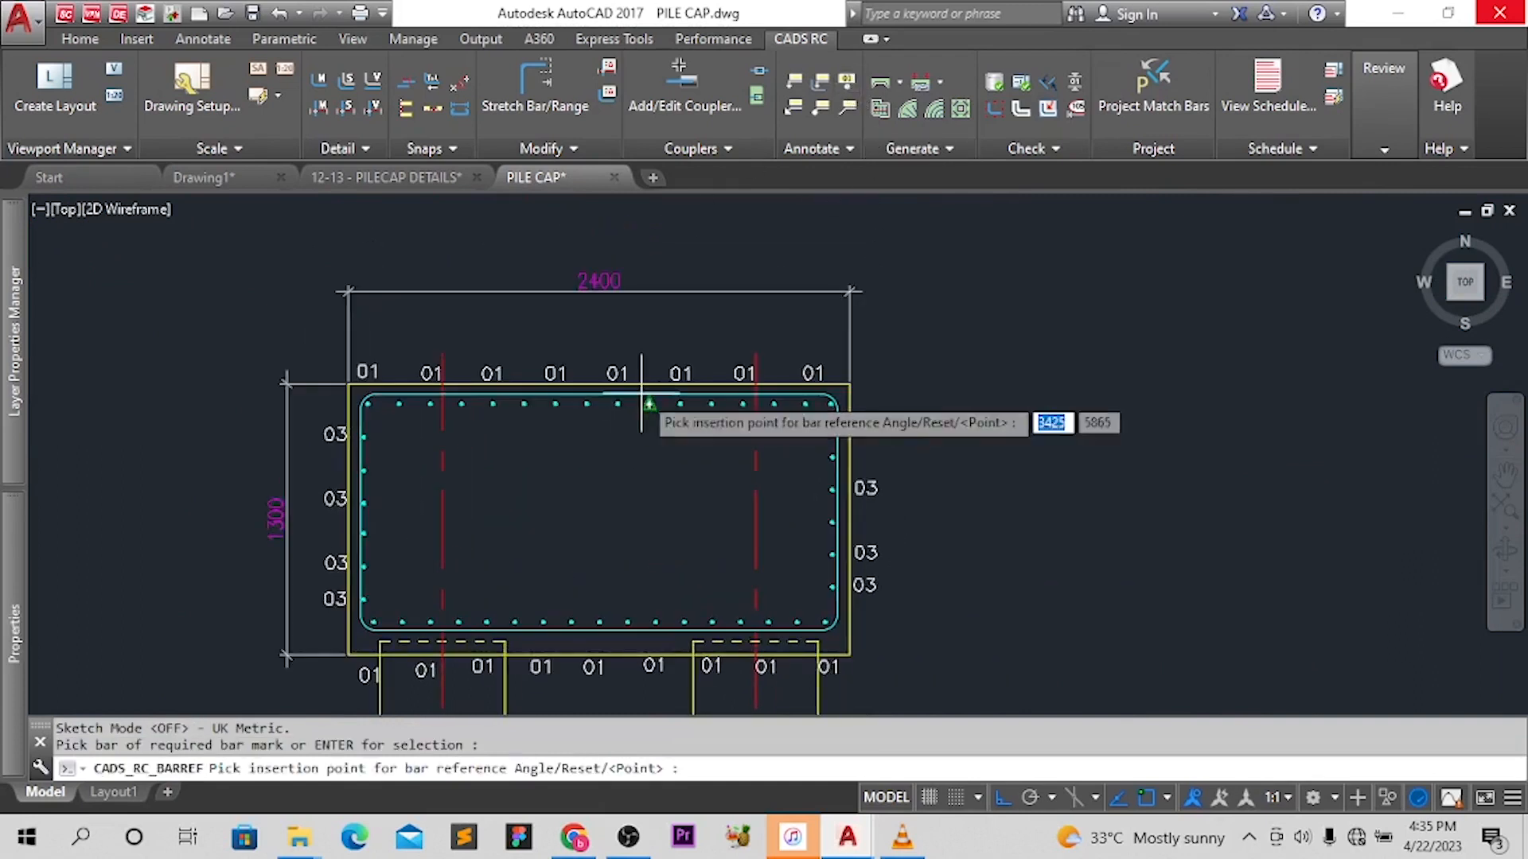
{"action": "left_click", "coordinate": [657, 330]}
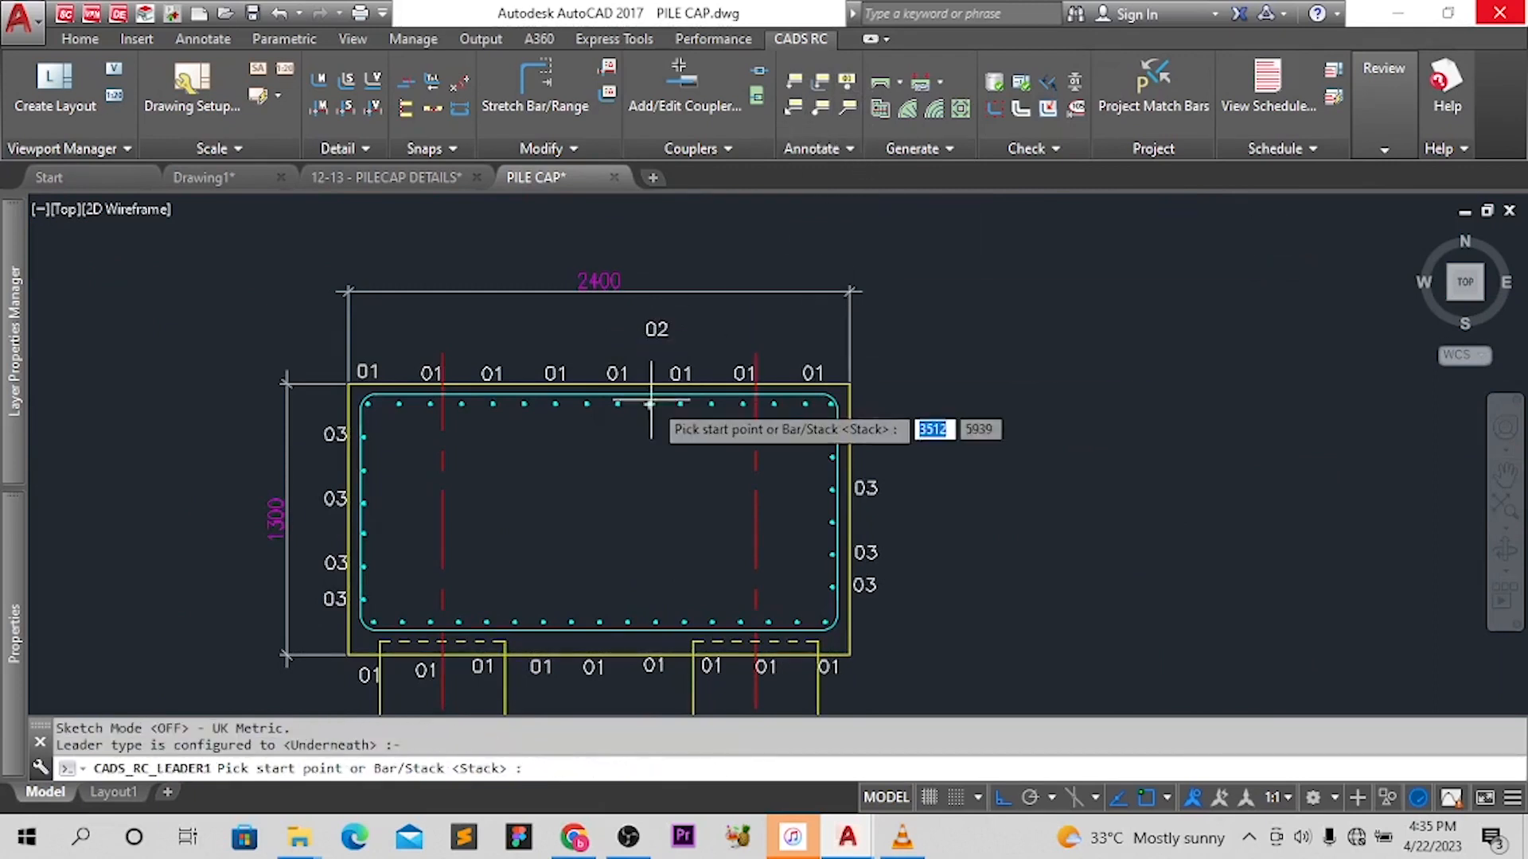
Draw an underneath-type leader from the link's top leg up to the 02 reference above the section
{"action": "scroll", "coordinate": [636, 401], "scroll_direction": "up", "scroll_amount": 2}
{"action": "left_click", "coordinate": [637, 388]}
{"action": "scroll", "coordinate": [634, 308], "scroll_direction": "up", "scroll_amount": 4}
{"action": "left_click", "coordinate": [623, 285]}
{"action": "scroll", "coordinate": [729, 325], "scroll_direction": "down", "scroll_amount": 5}
{"action": "key", "text": "Escape"}
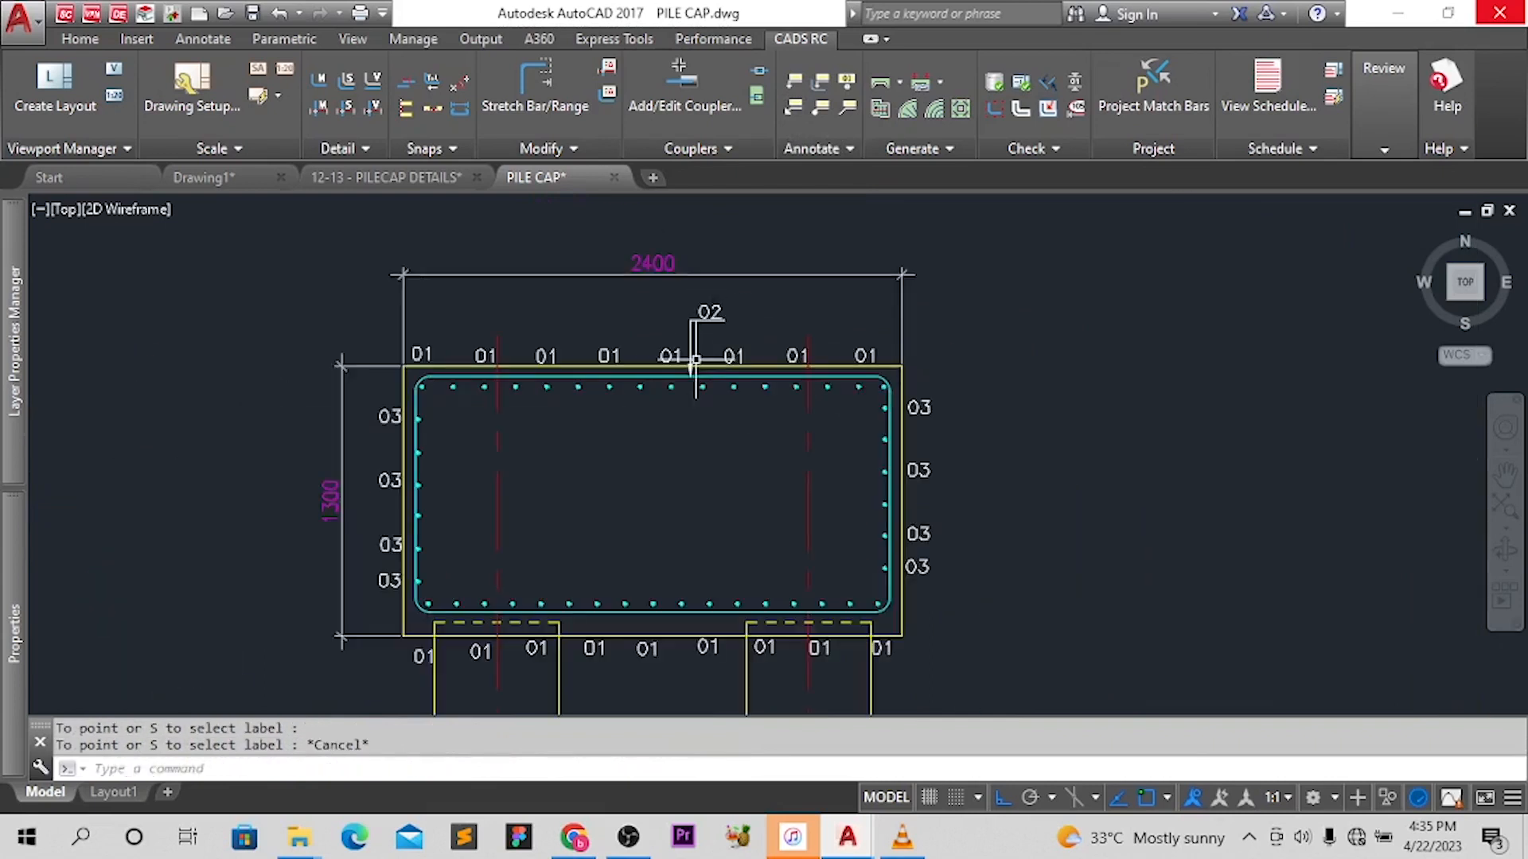
Place another 02 bar reference for the link below the bottom row of 01 references, midway between the two piles
{"action": "middle_click_drag", "start_coordinate": [697, 360], "coordinate": [585, 311]}
{"action": "middle_click_drag", "start_coordinate": [808, 456], "coordinate": [848, 384]}
{"action": "mouse_move", "coordinate": [665, 488]}
{"action": "middle_mouse_down"}
{"action": "mouse_move", "coordinate": [679, 446]}
{"action": "mouse_move", "coordinate": [741, 390]}
{"action": "middle_mouse_up"}
{"action": "scroll", "coordinate": [672, 395], "scroll_direction": "down", "scroll_amount": 3}
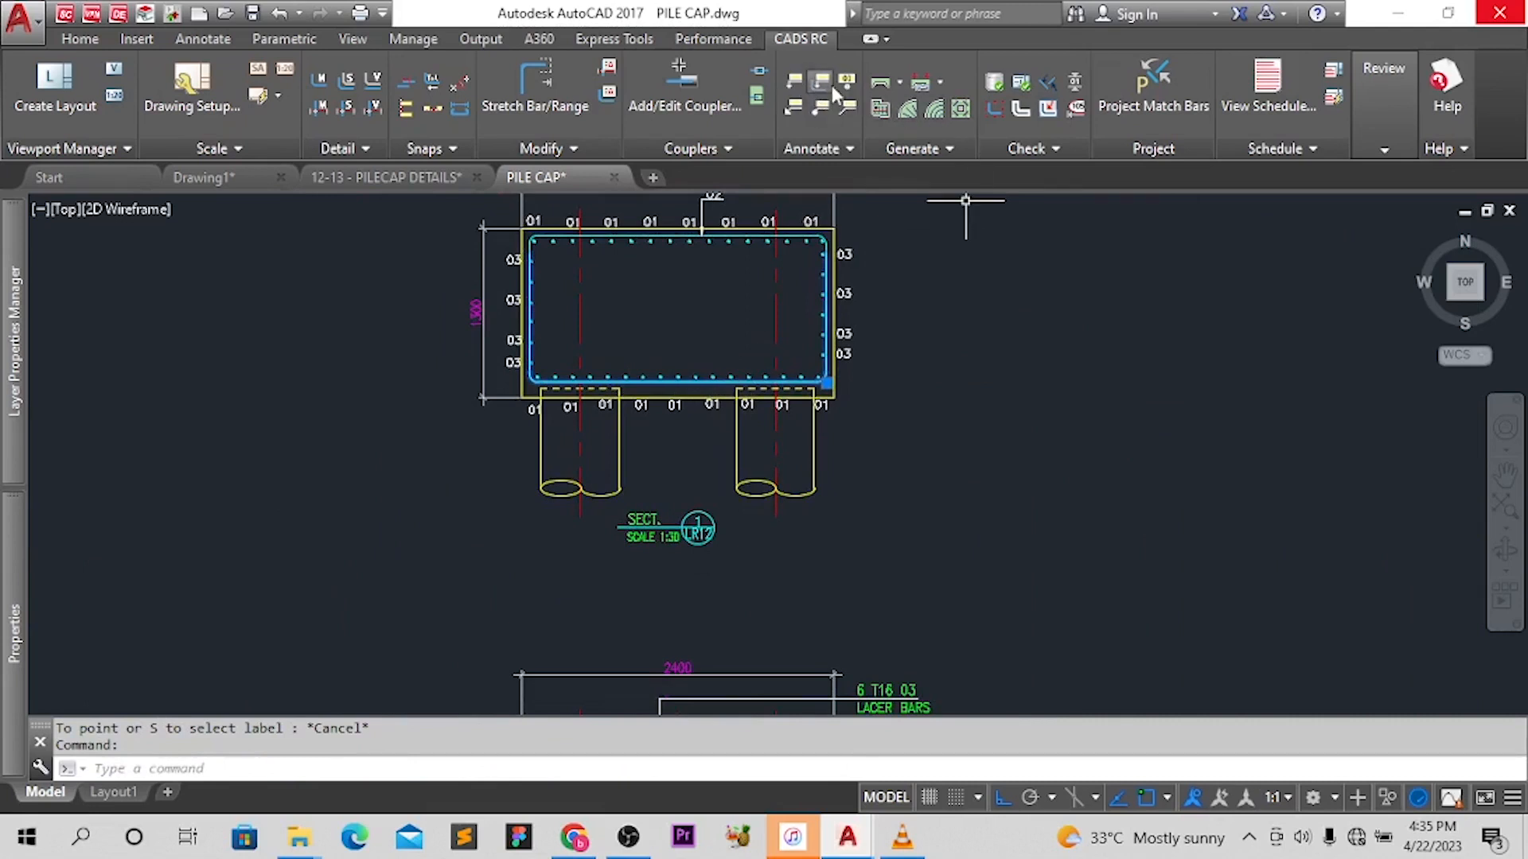
{"action": "scroll", "coordinate": [713, 370], "scroll_direction": "up", "scroll_amount": 4}
{"action": "key", "text": "Return"}
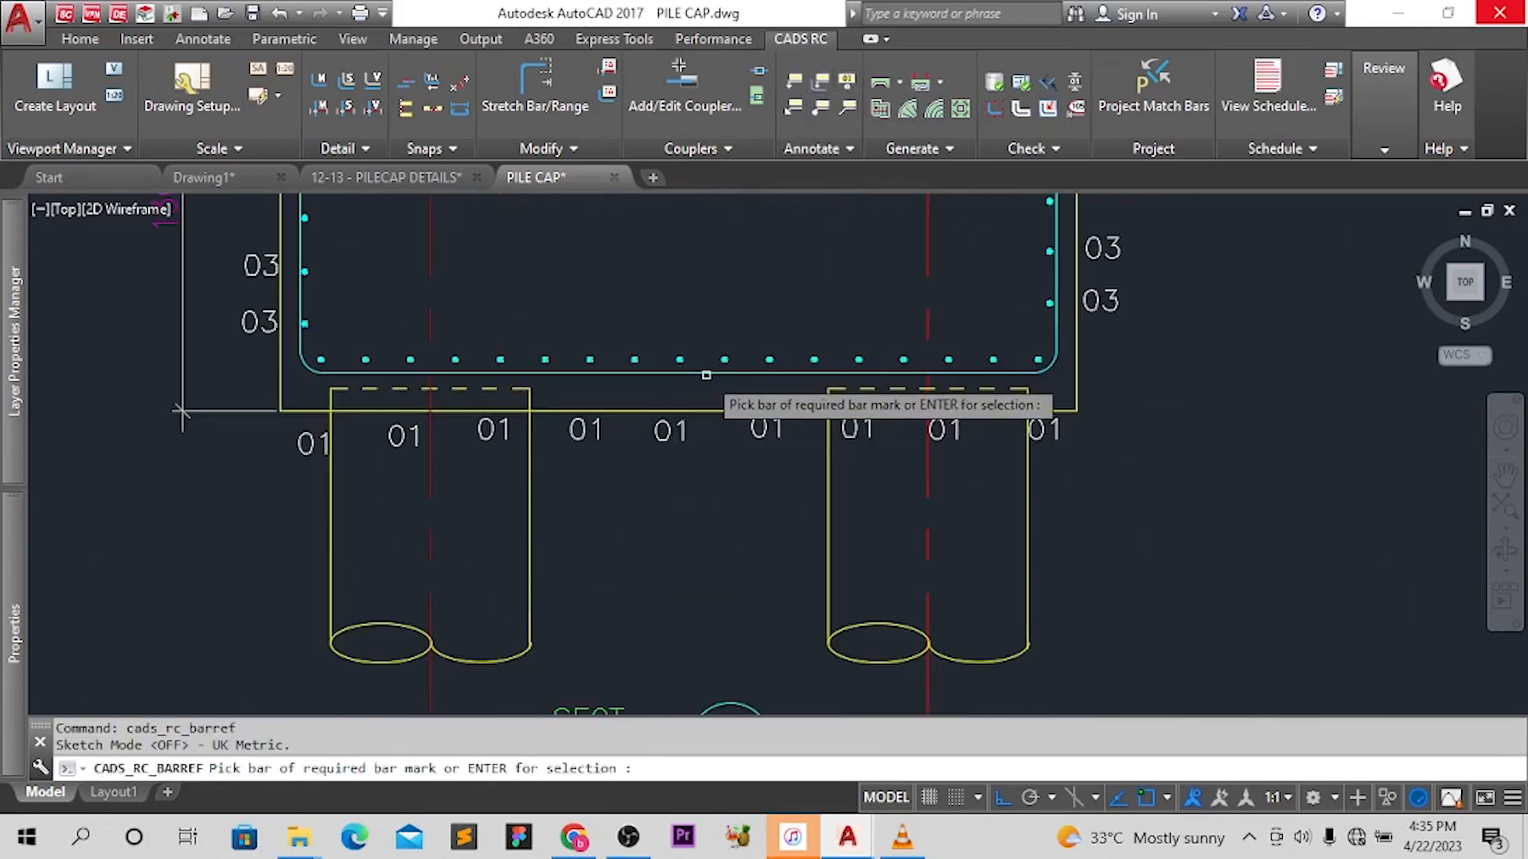
{"action": "left_click", "coordinate": [701, 367]}
{"action": "left_click", "coordinate": [709, 503]}
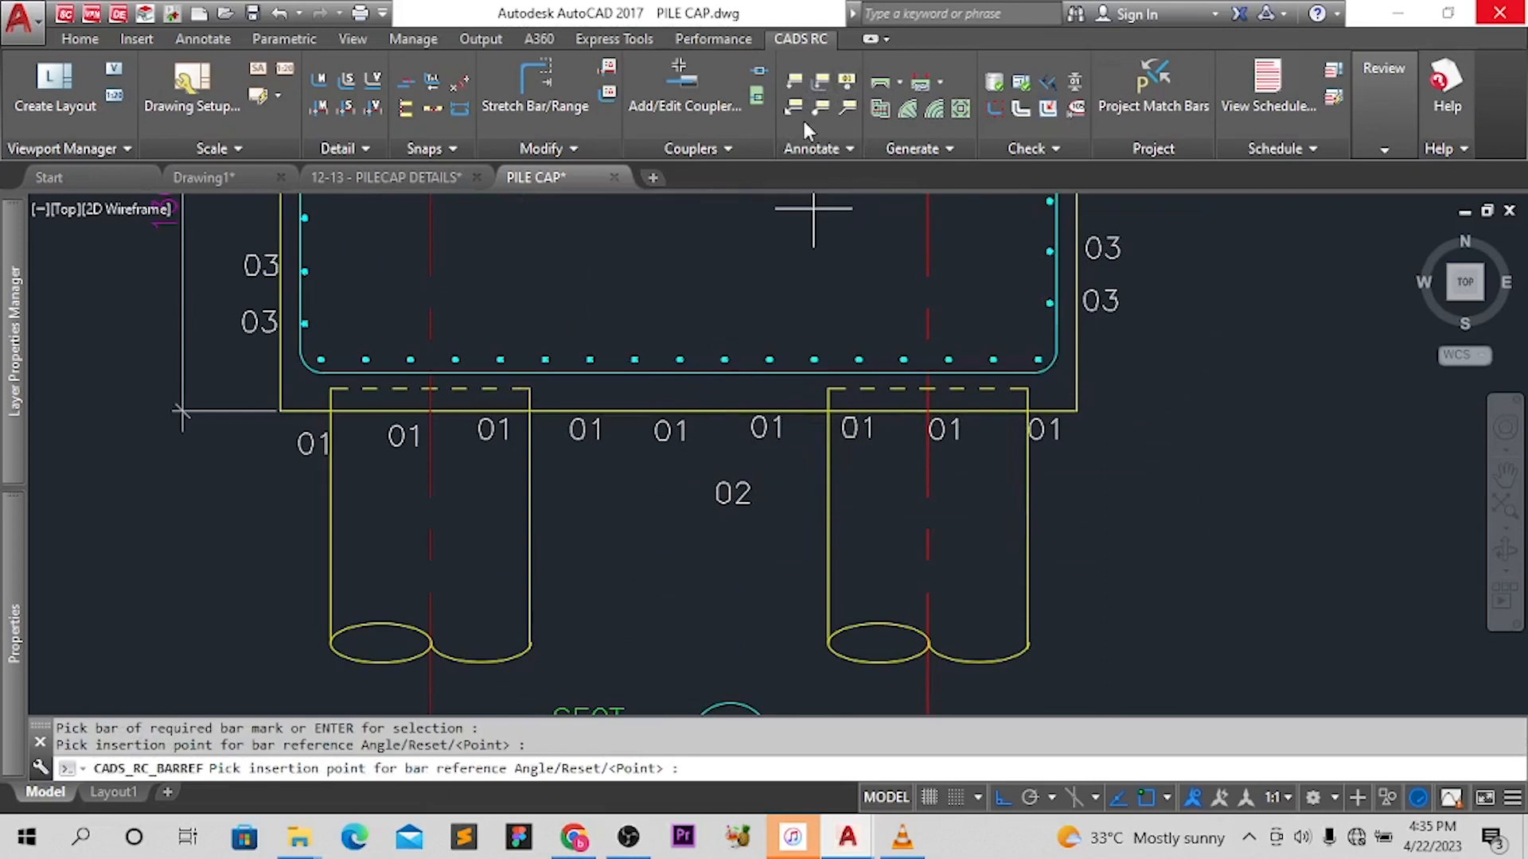
Draw an underneath-type leader from the link's bottom leg down to the 02 reference between the piles
{"action": "left_click", "coordinate": [709, 371]}
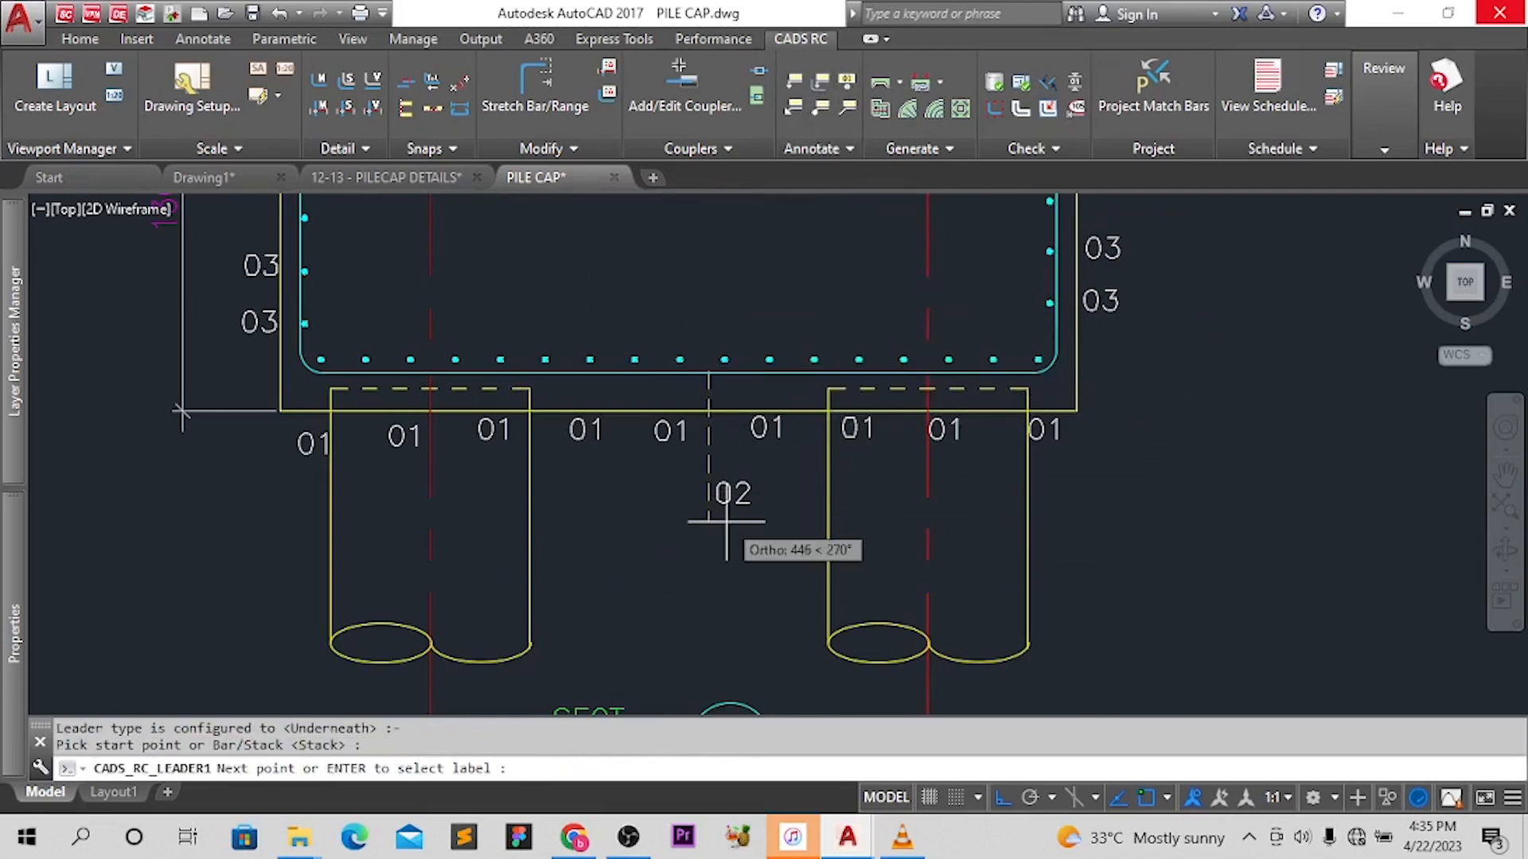